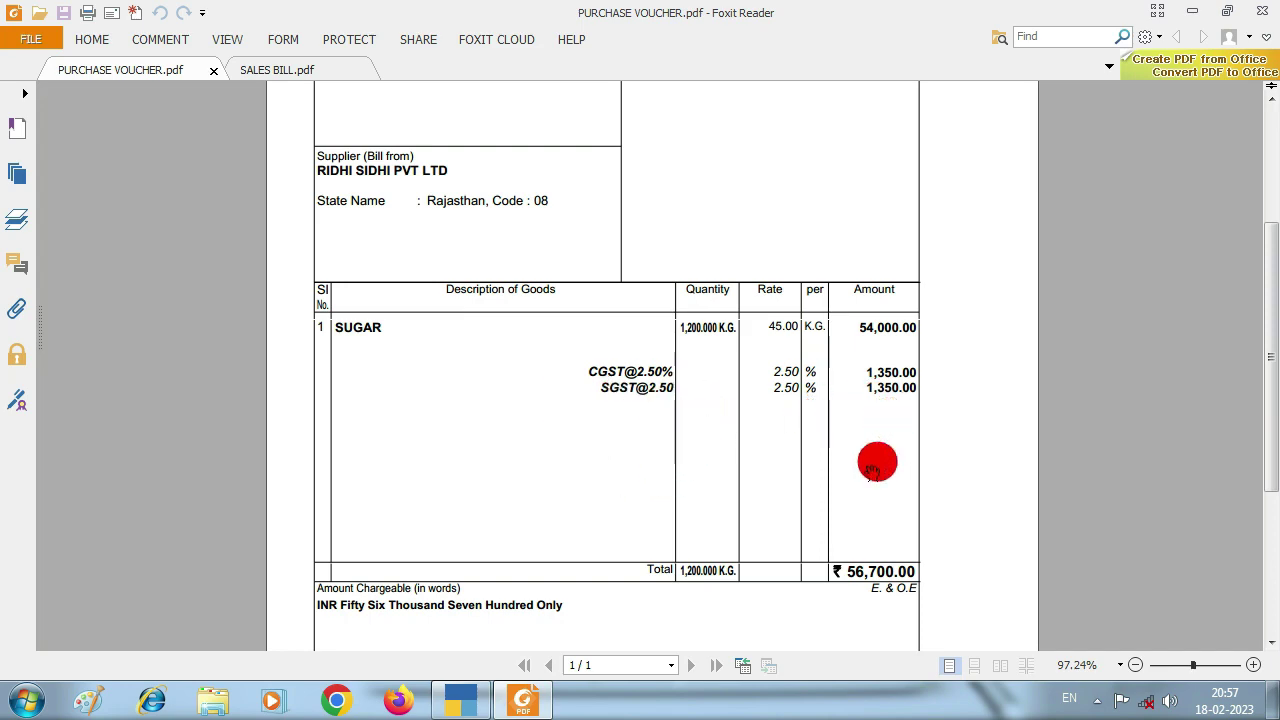
- Review the purchase invoice PDF, switch to TallyPrime and start a Purchase voucher
scroll(663, 457, down, 4)
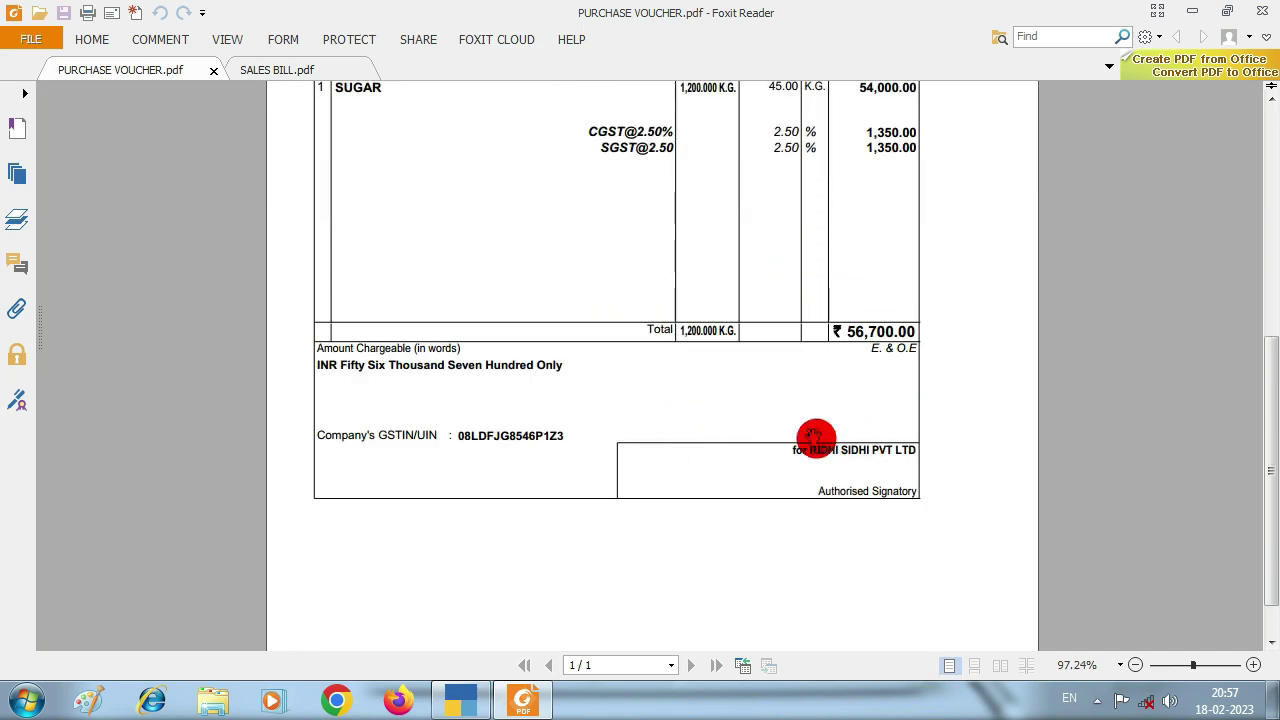
scroll(777, 450, up, 8)
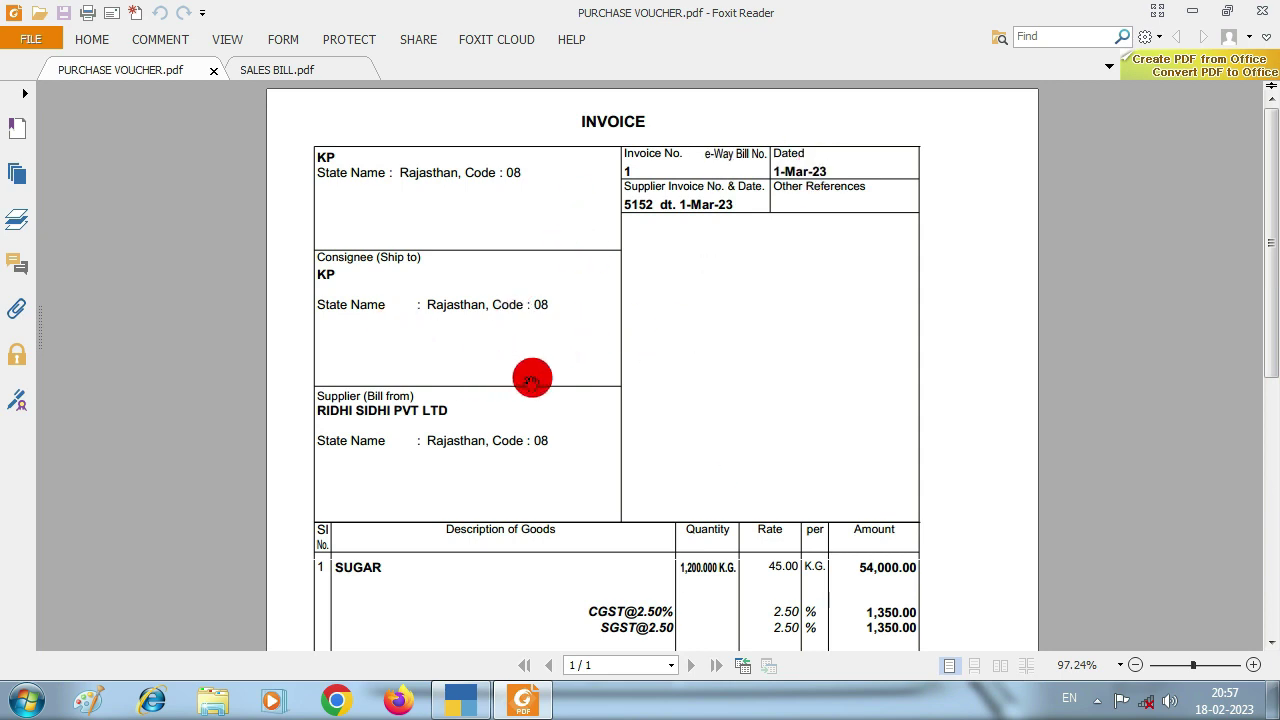
key(alt+Tab)
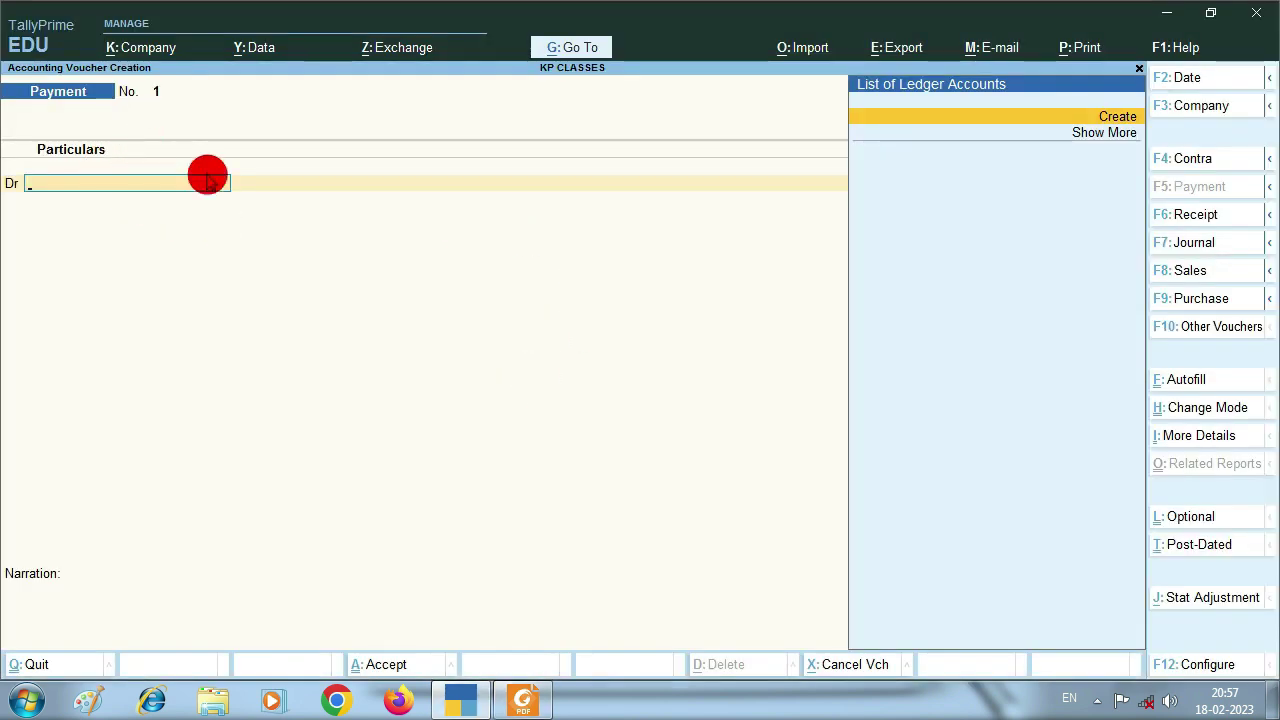
key(F9)
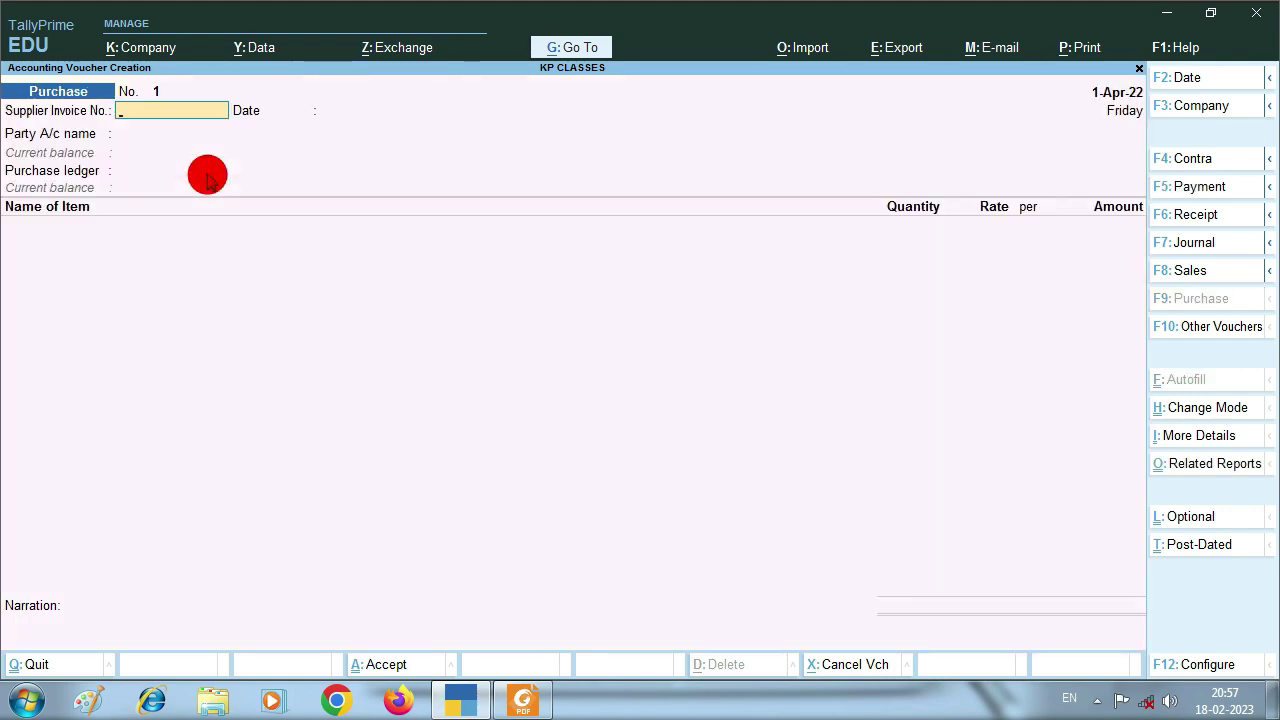
- Check the invoice date in the PDF and set the purchase voucher date to 01.03.2023
key(alt+Tab)
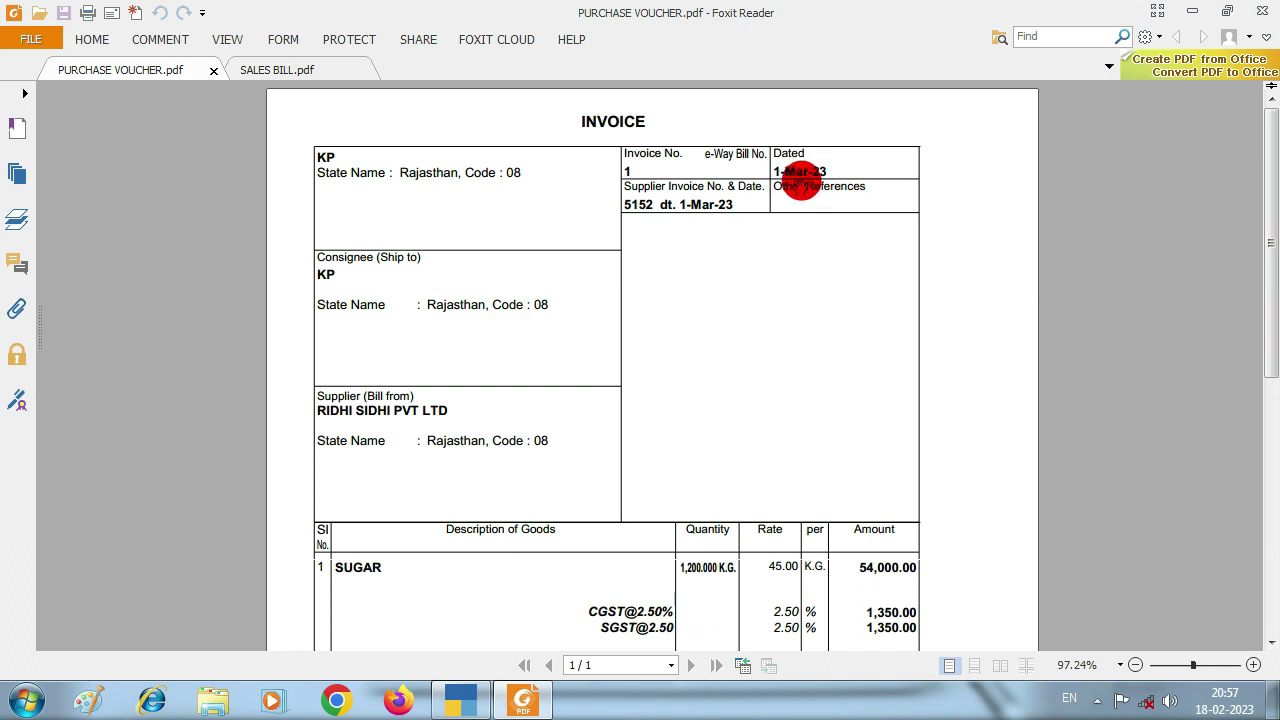
key(alt+Tab)
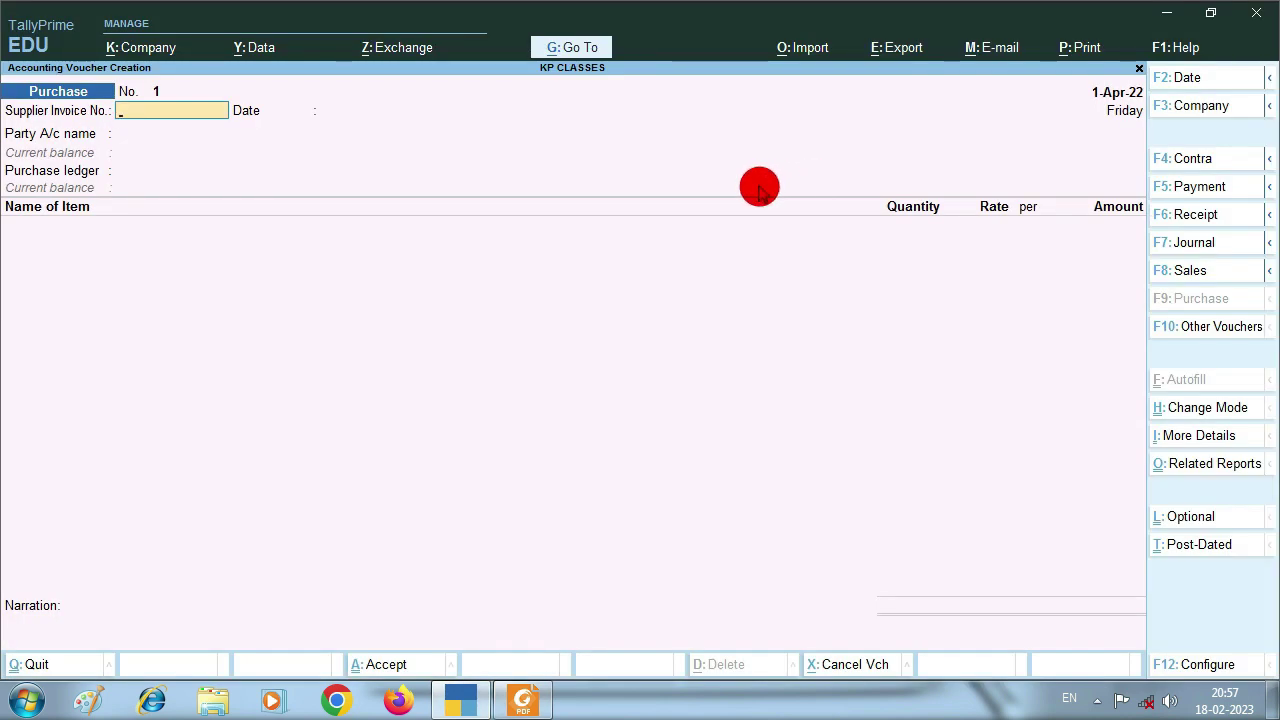
key(F2)
text(01.03.2023)
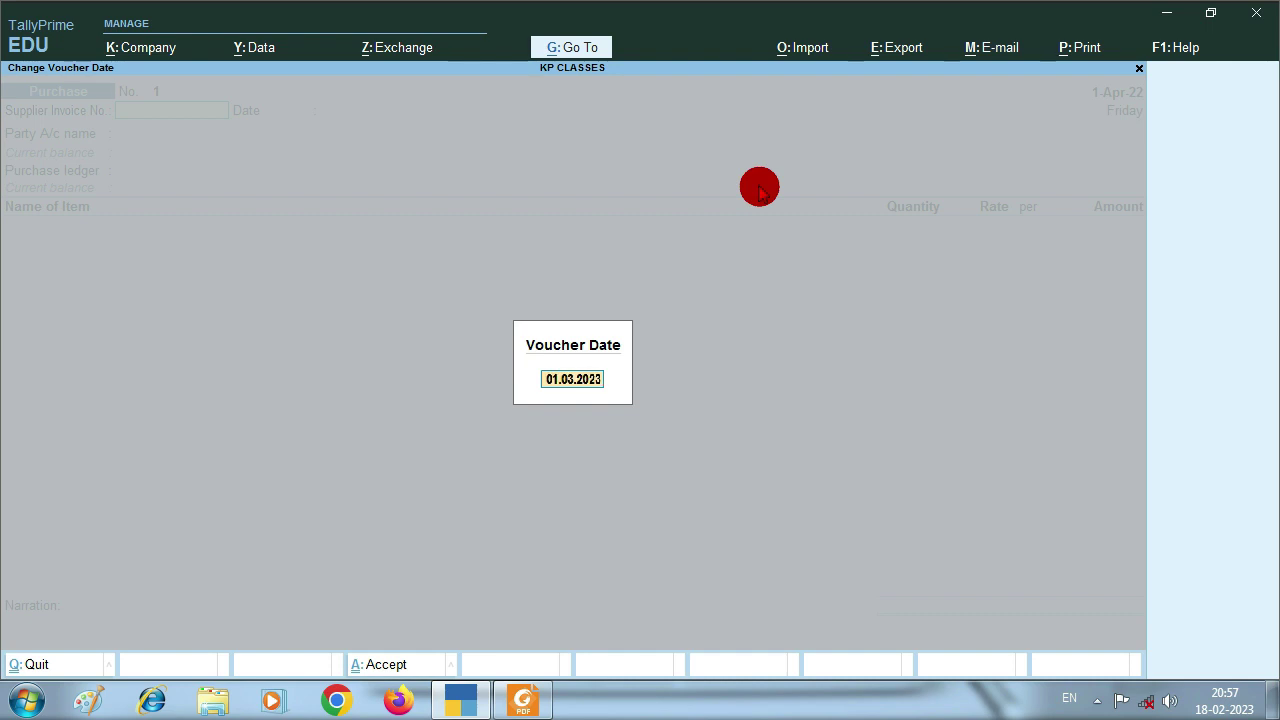
key(Return)
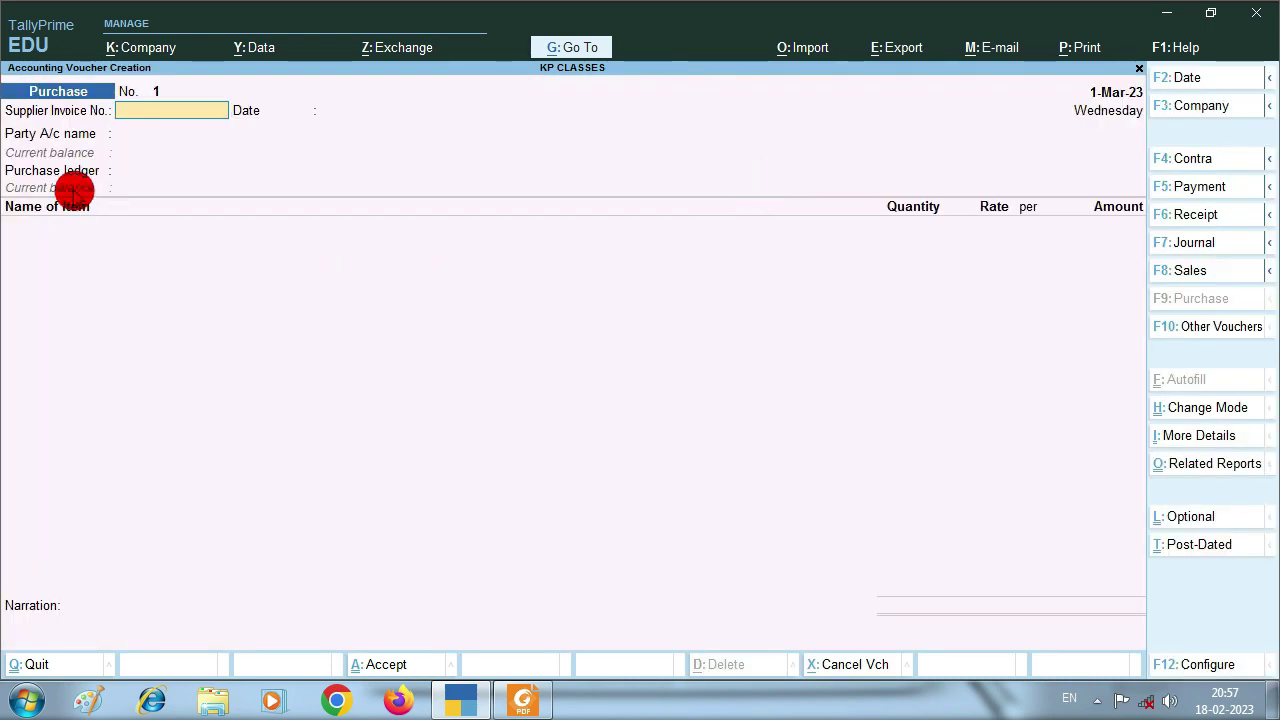
- Enter supplier invoice number 5152 from the PDF in the voucher and accept 1-Mar-23 as its date
key(alt+Tab)
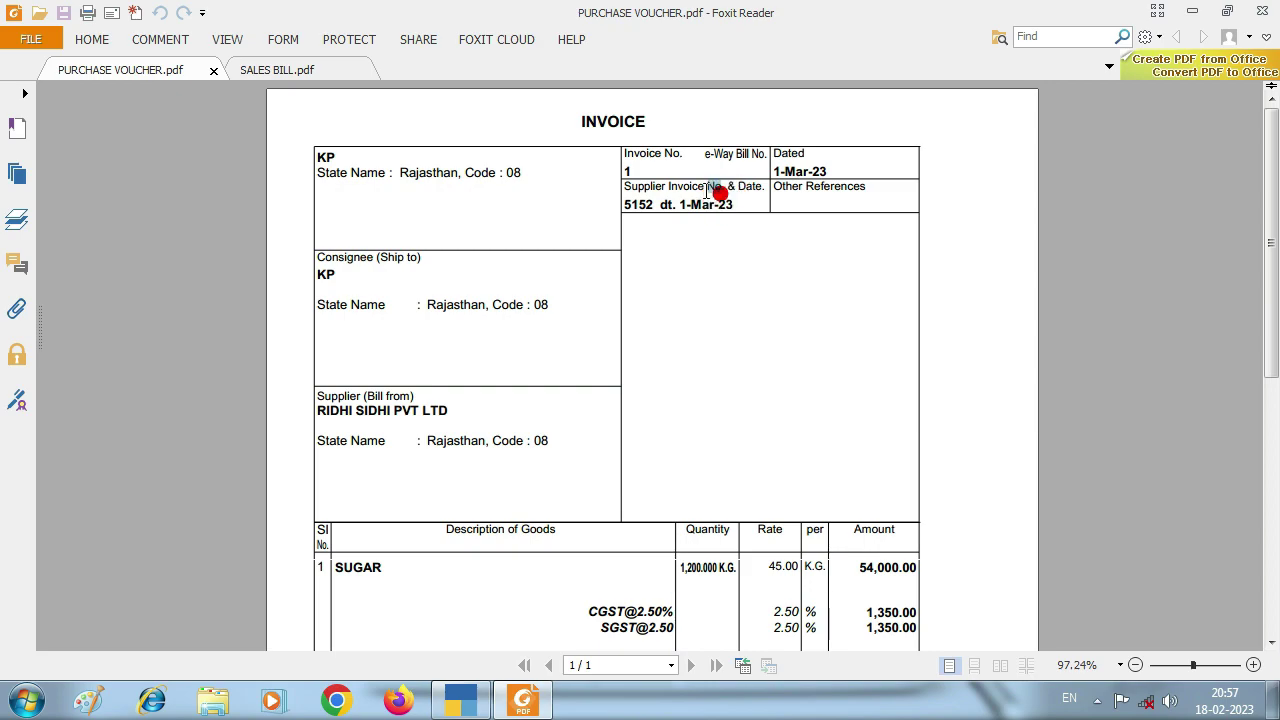
drag(720, 194, 628, 212)
key(alt+Tab)
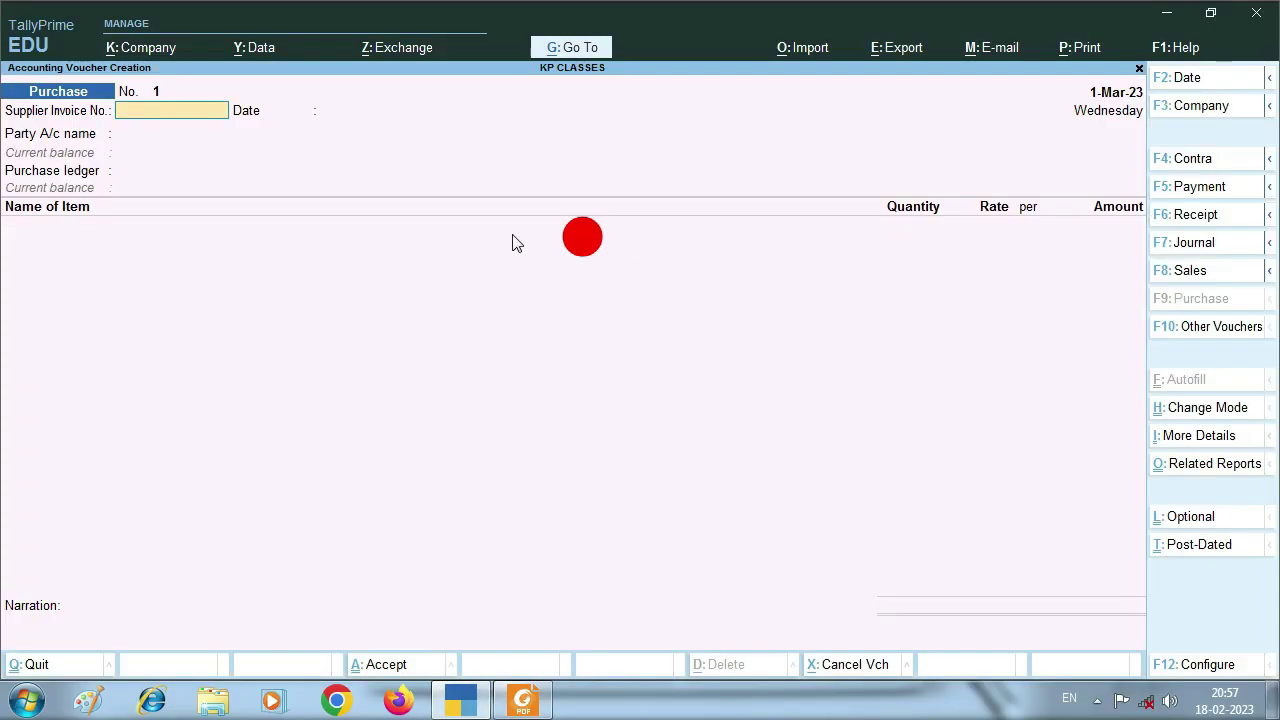
text(5152)
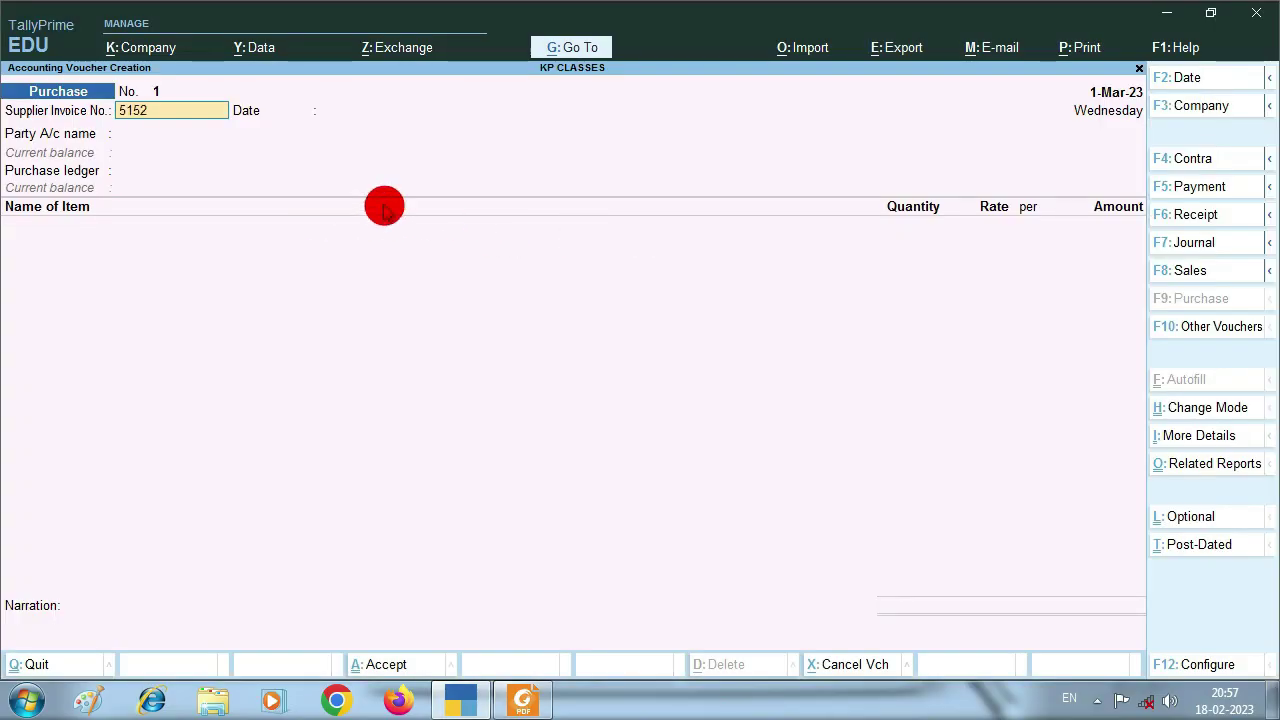
key(Return)
key(alt+Tab)
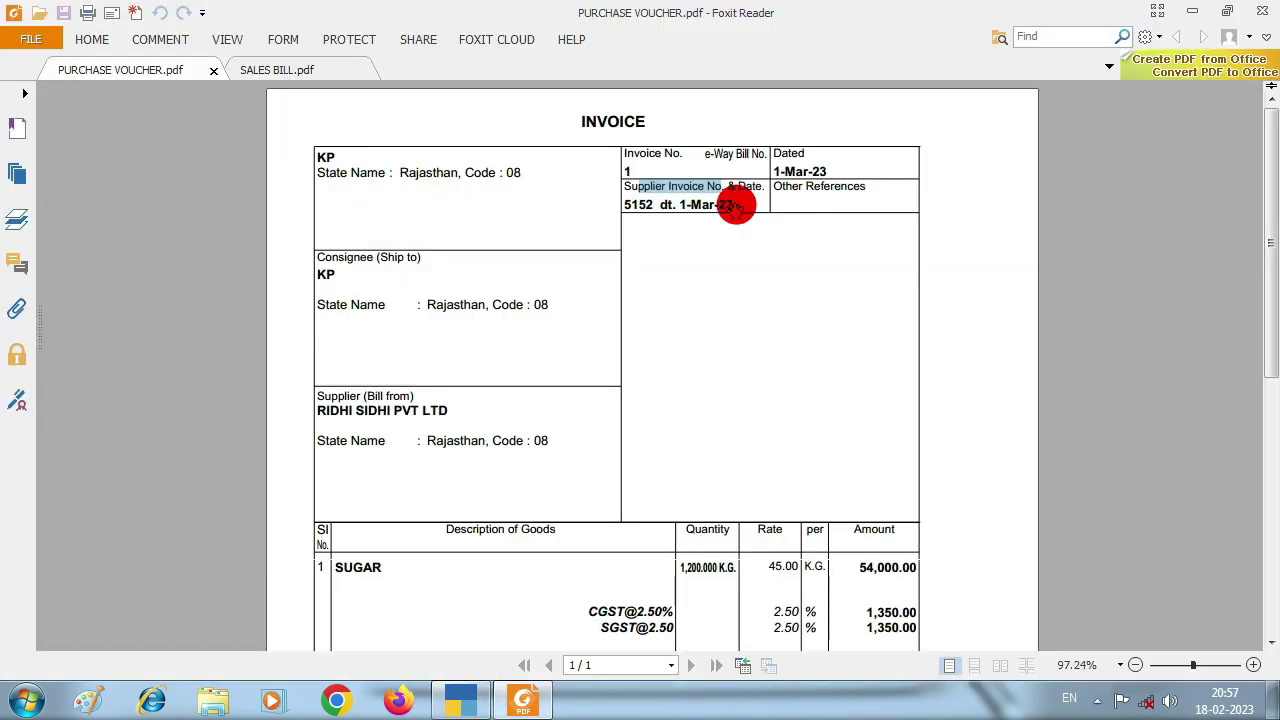
key(alt+Tab)
key(Return)
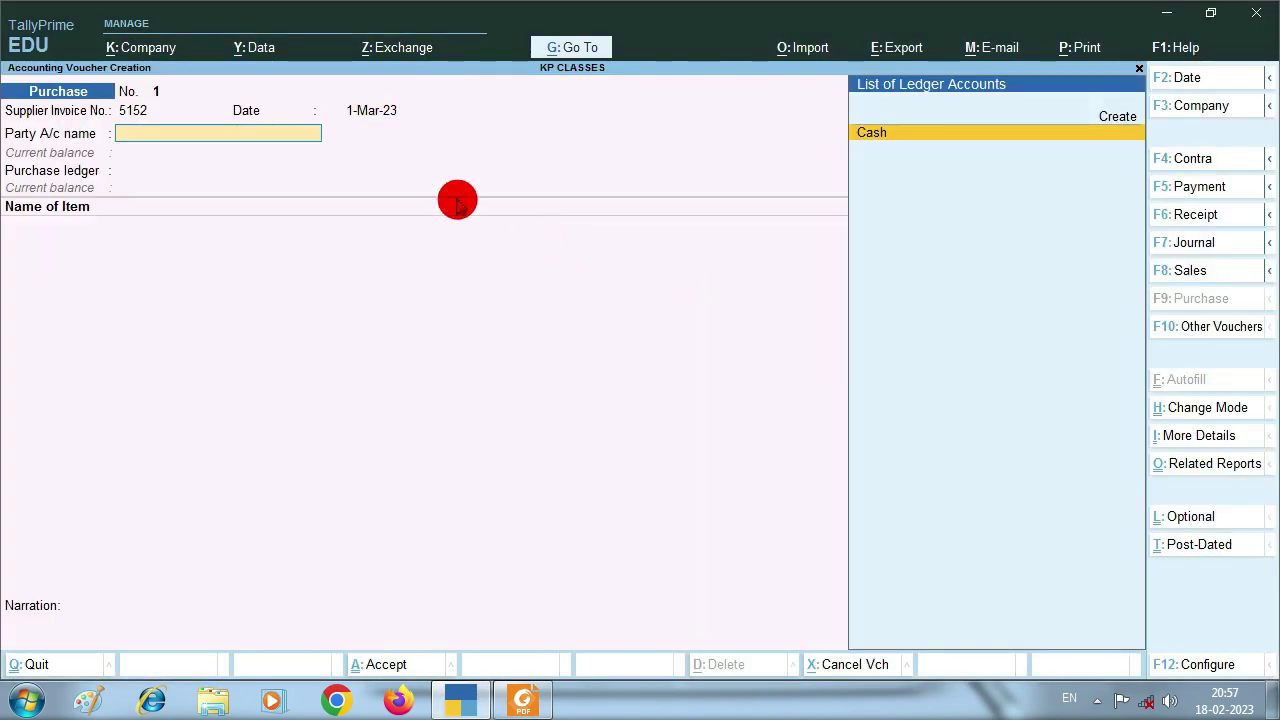
- Check the supplier in the invoice and begin a new party ledger named RIDHI SIDHI PVT LTD, without an alias
key(alt+Tab)
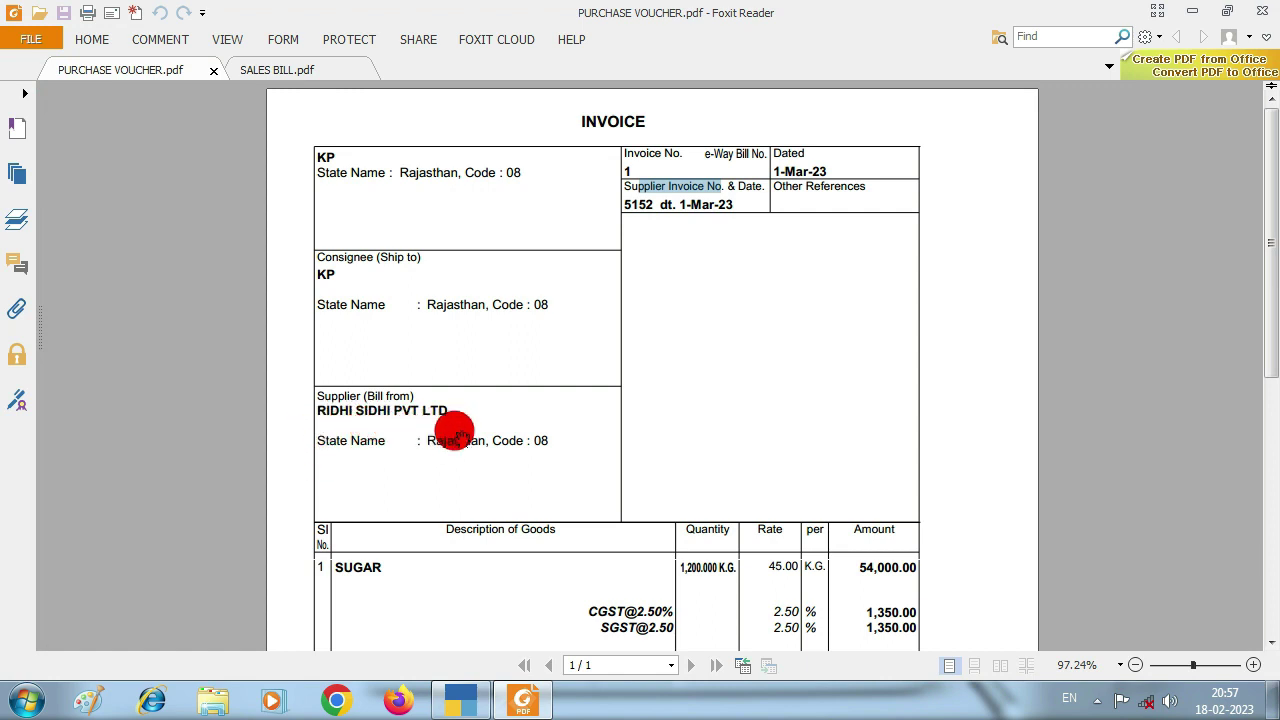
key(alt+Tab)
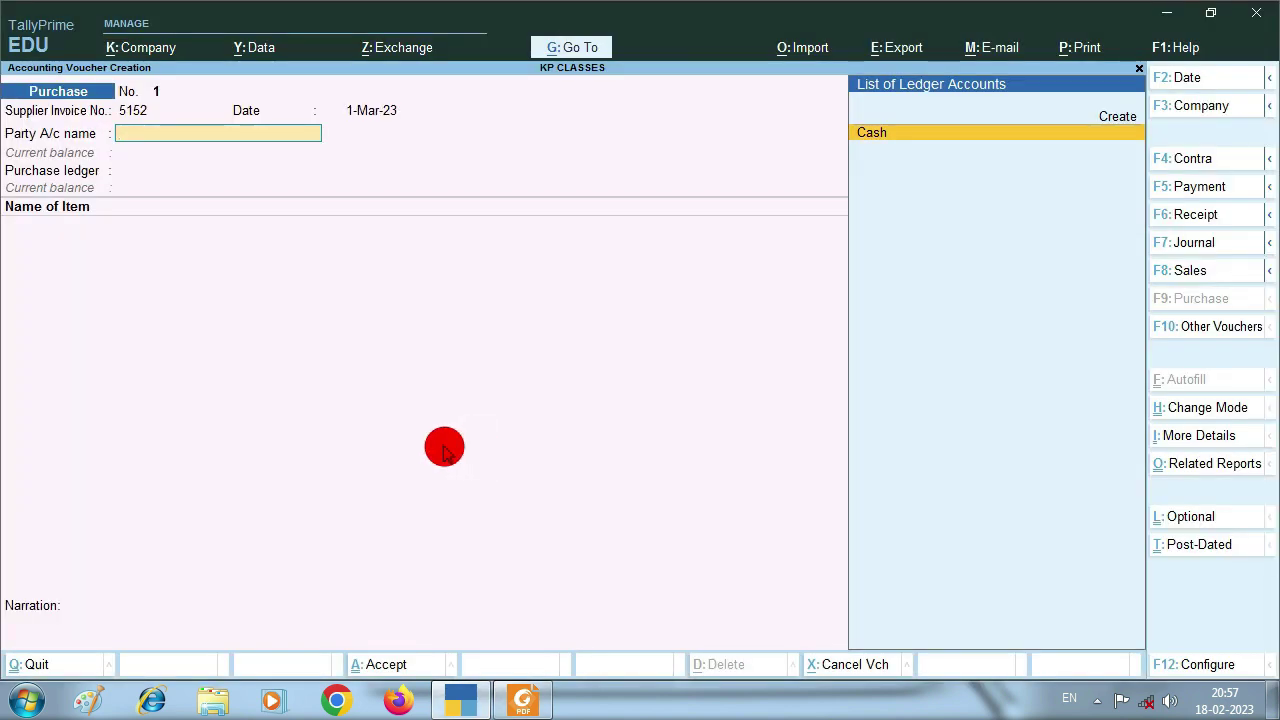
key(alt+c)
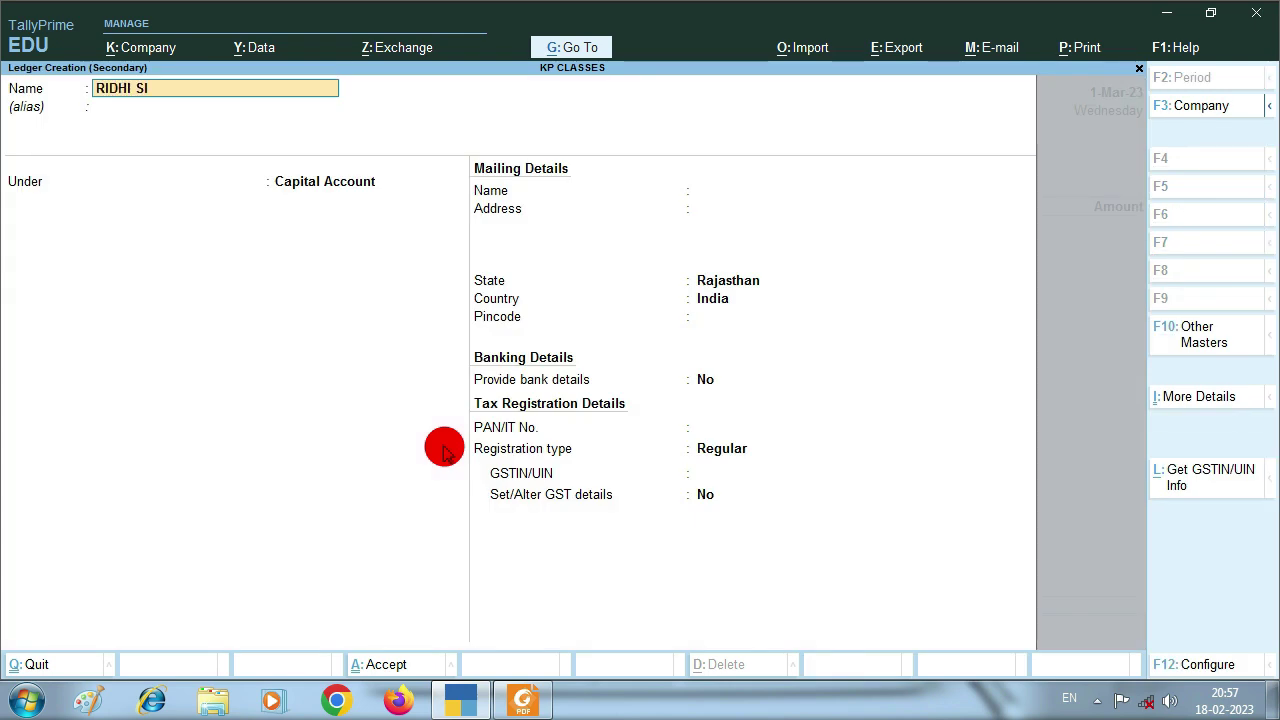
text(I PVT L)
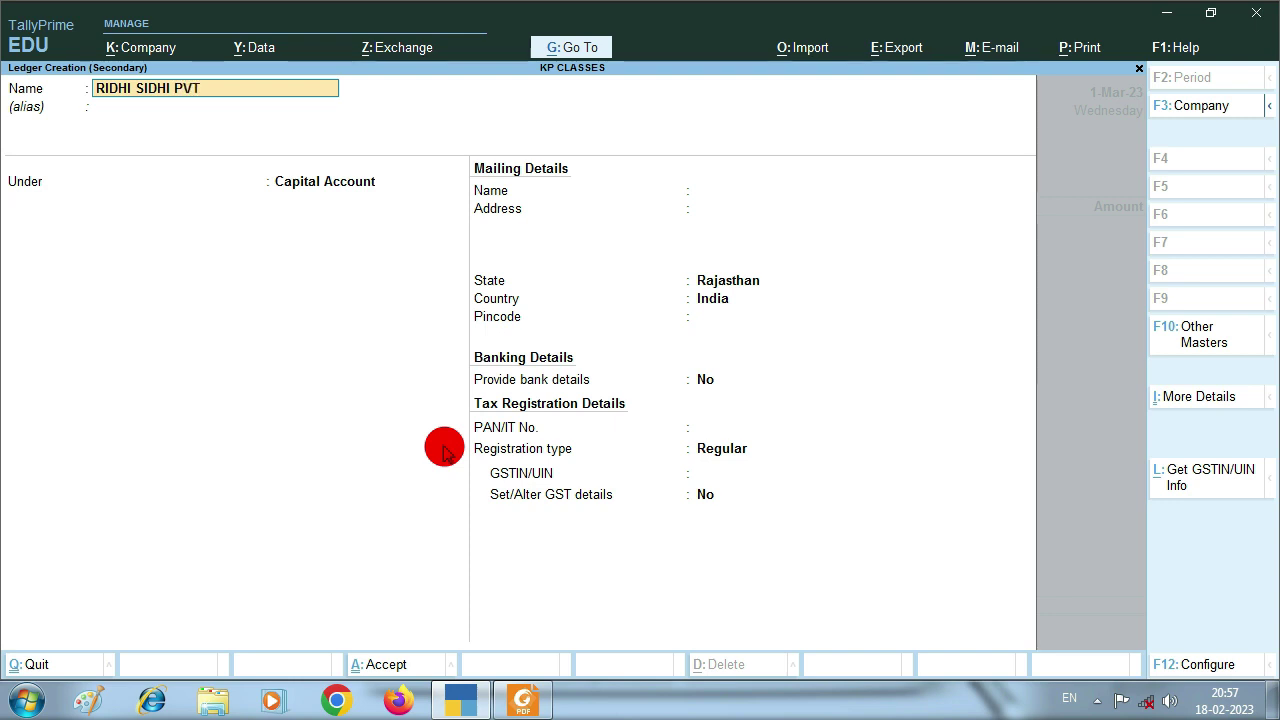
key(Return)
key(Return)
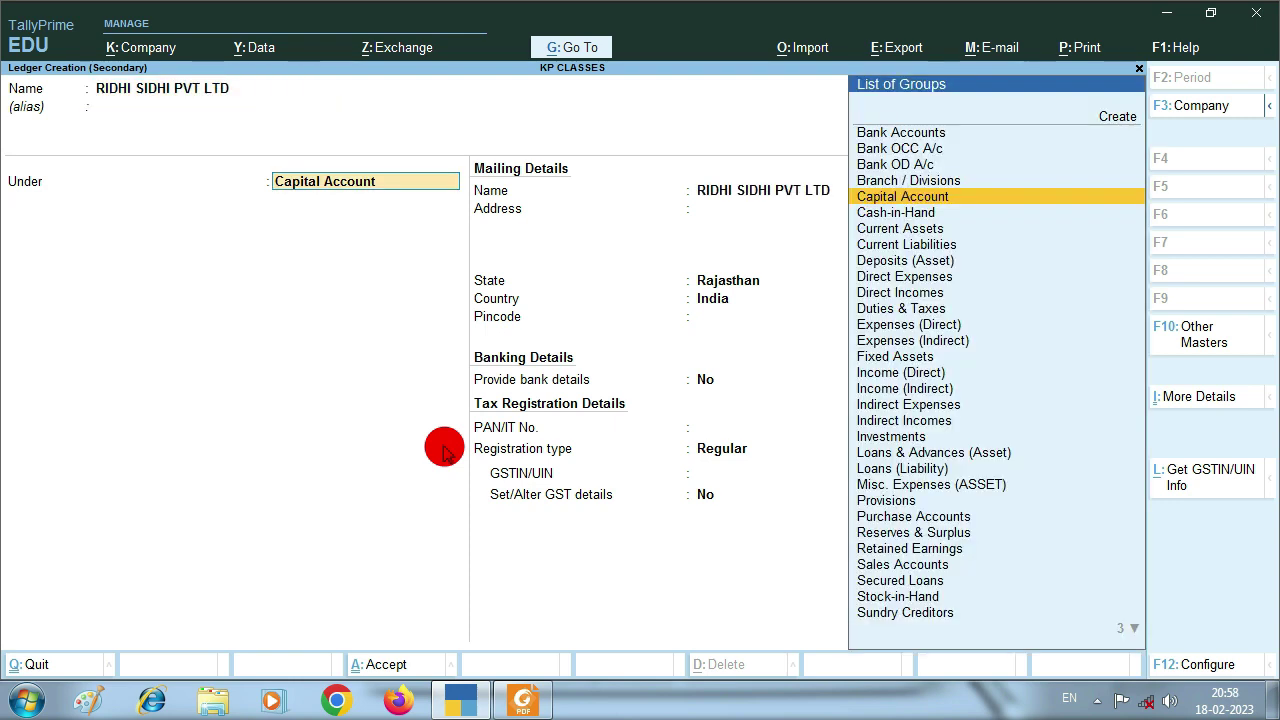
- Place the supplier ledger under Sundry Creditors and set Maintain balances bill-by-bill to No
text(SUN)
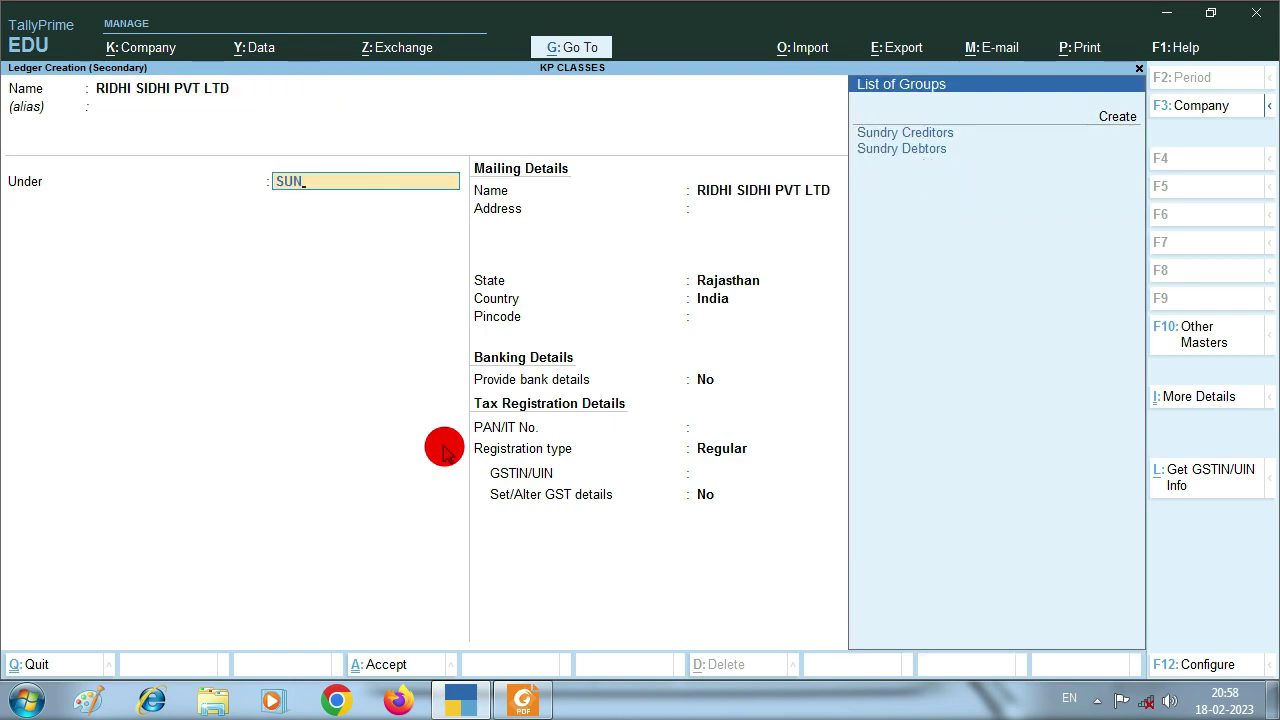
key(alt+Tab)
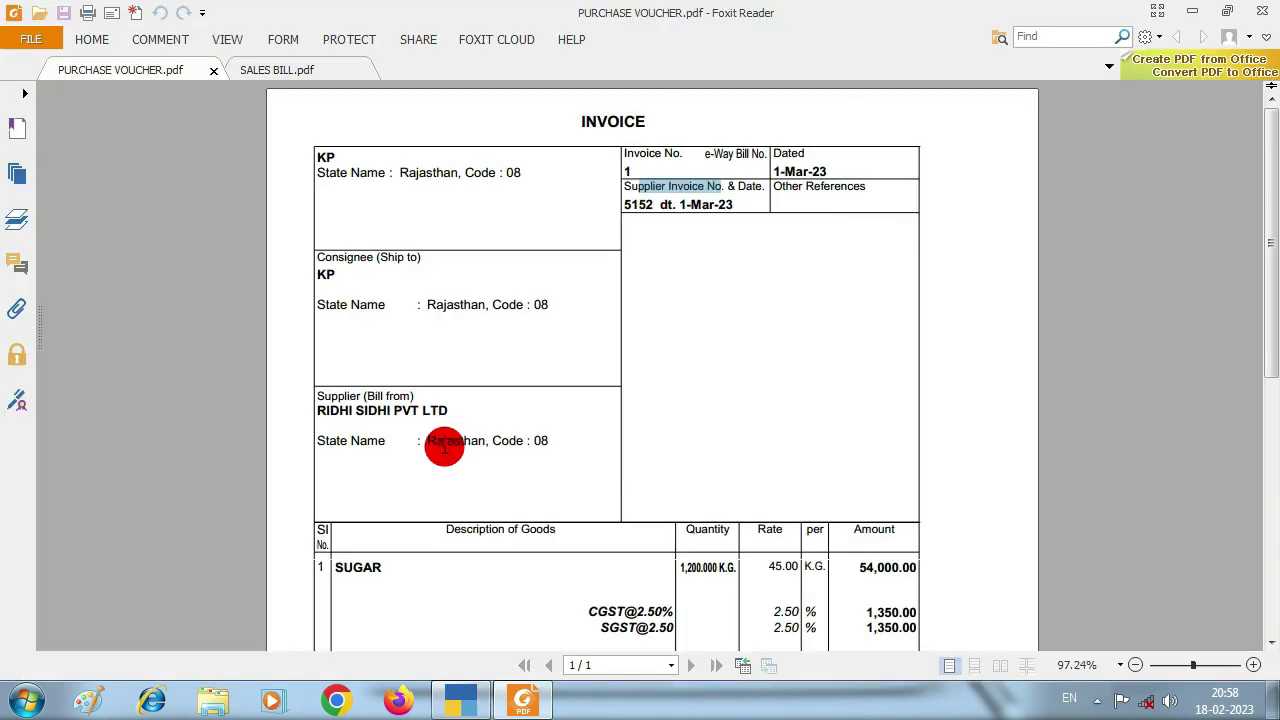
key(alt+Tab)
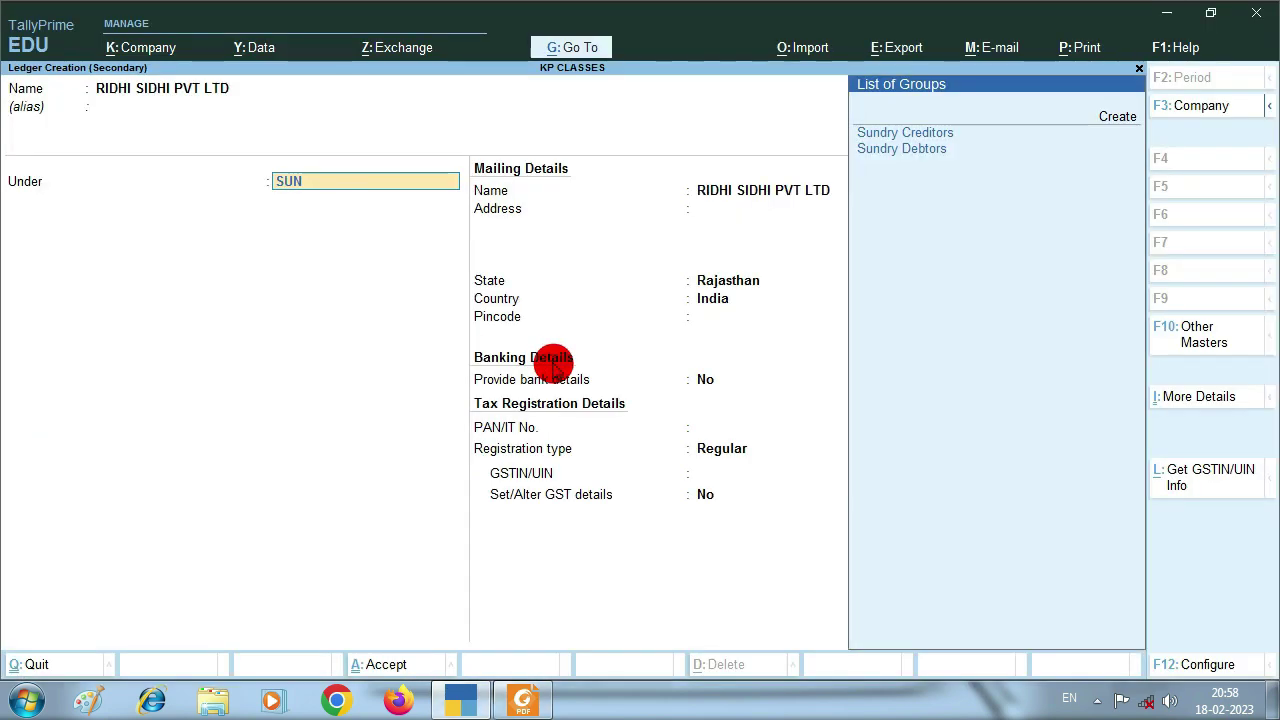
key(Return)
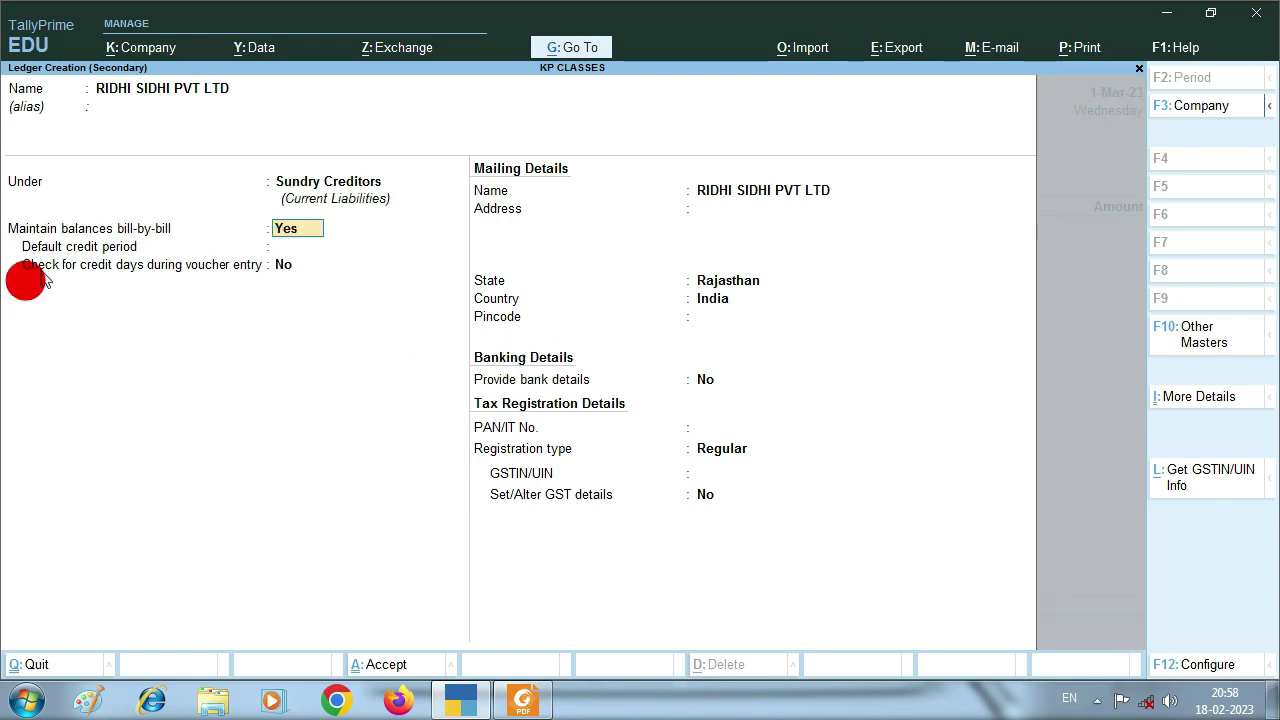
key(Return)
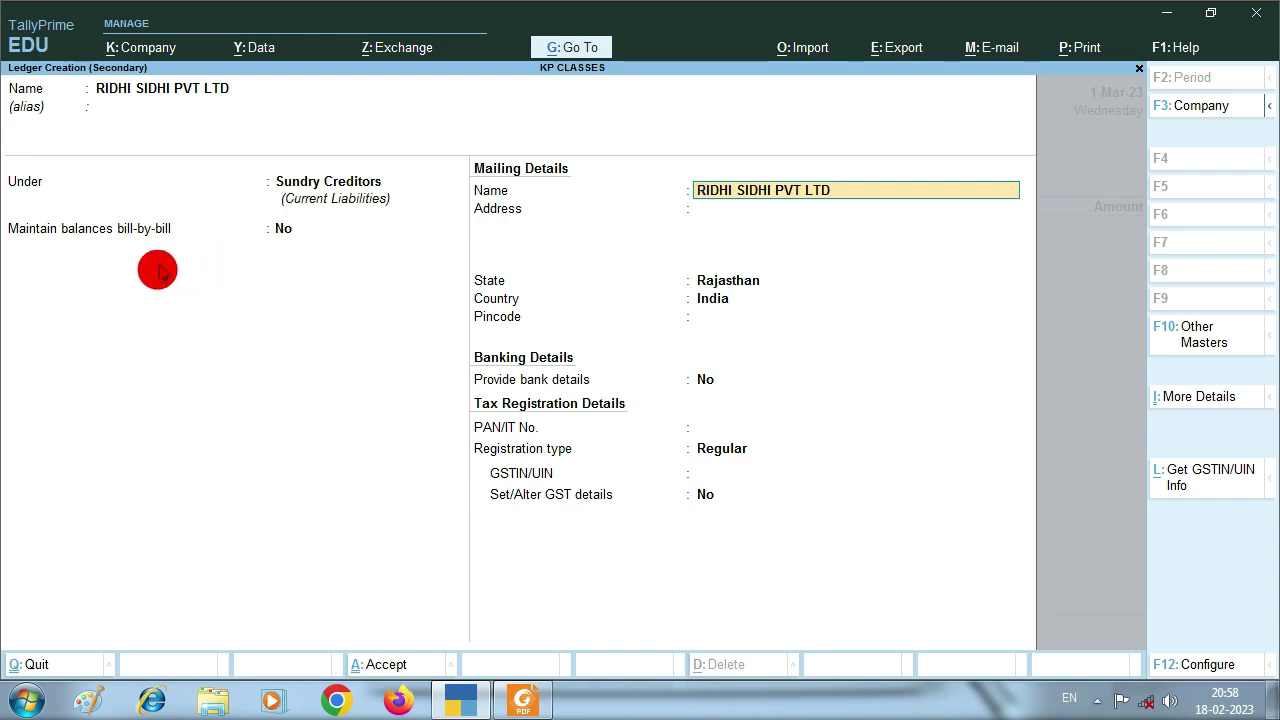
- Accept the ledger's mailing name, leave the address blank, and confirm the state as Rajasthan after checking the invoice
key(Return)
key(Return)
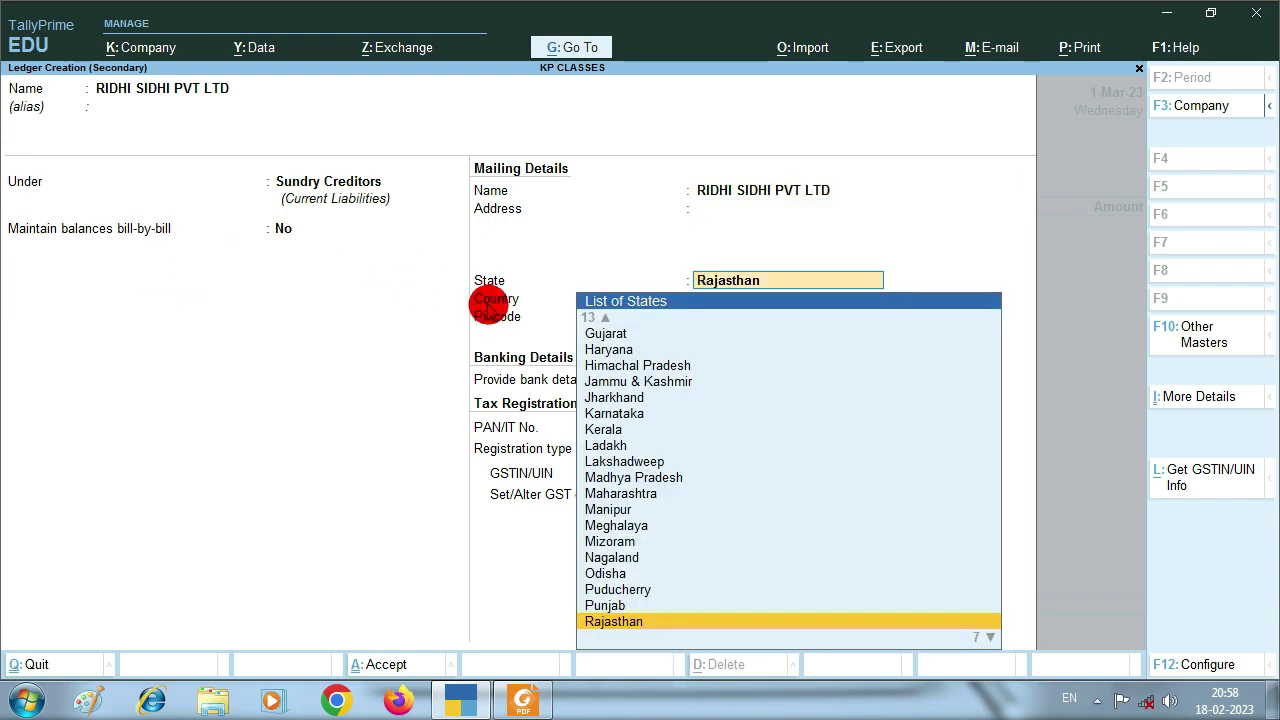
key(alt+Tab)
scroll(560, 430, down, 3)
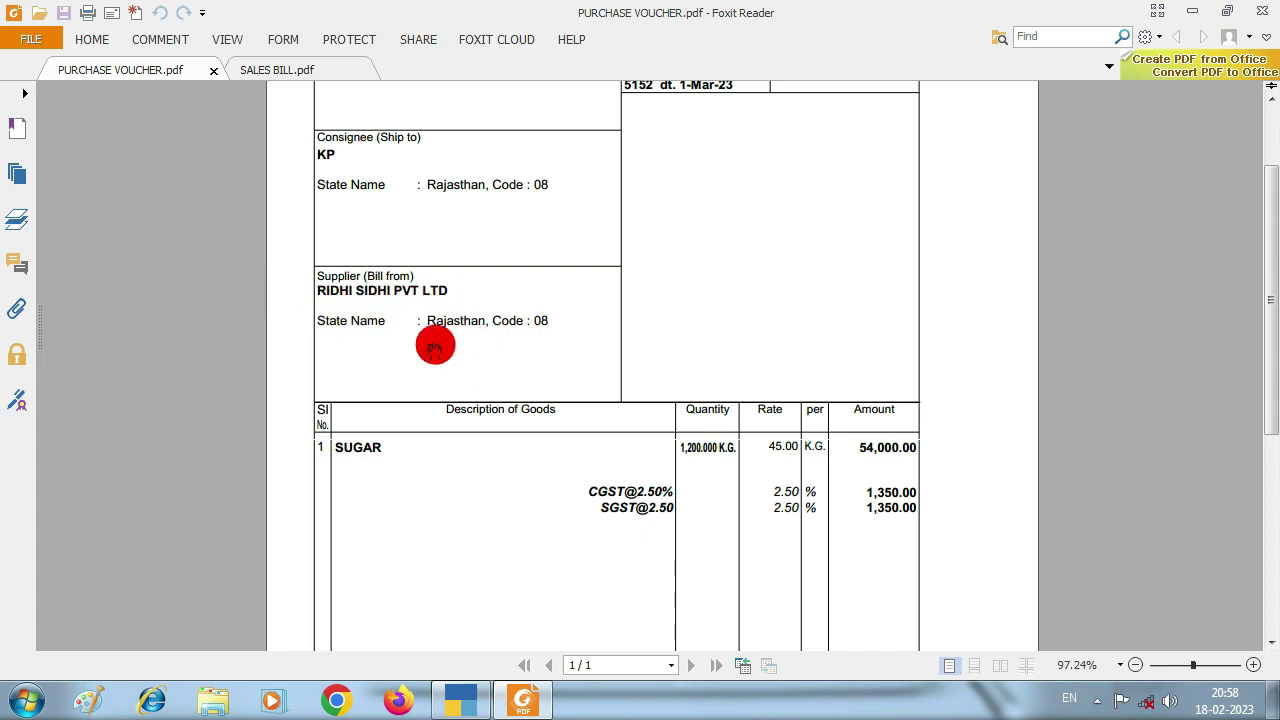
key(alt+Tab)
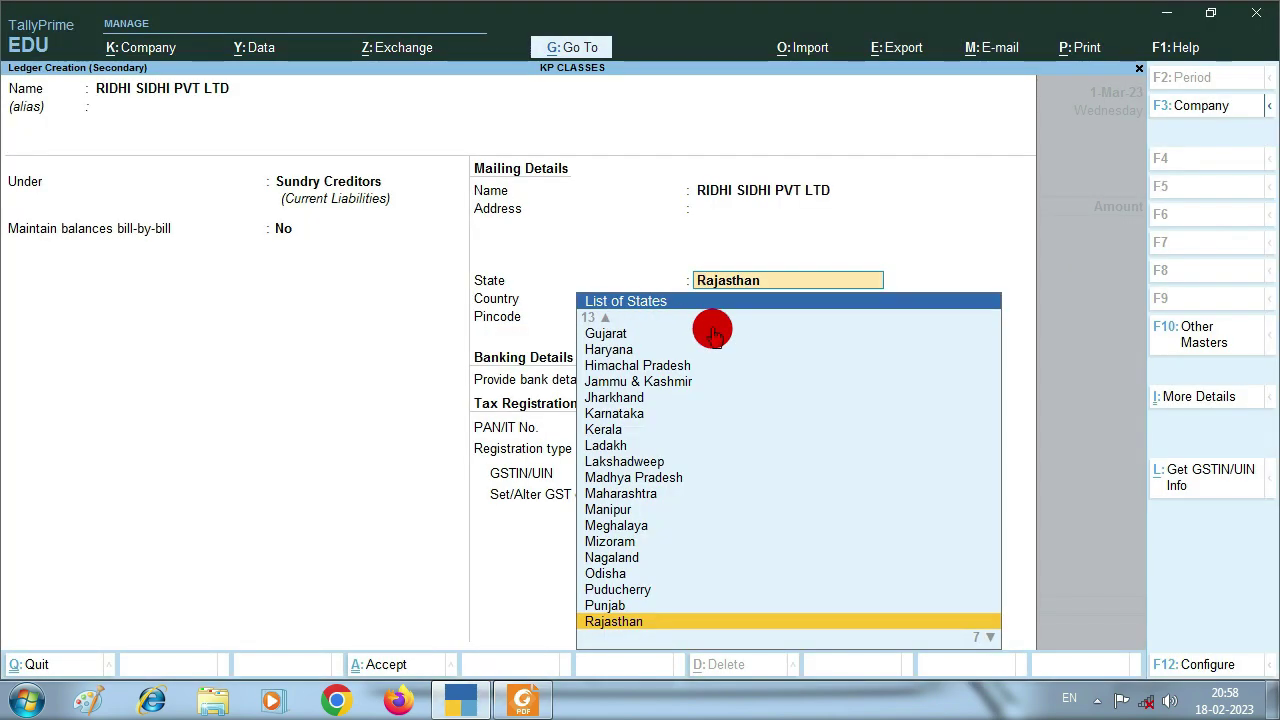
key(Return)
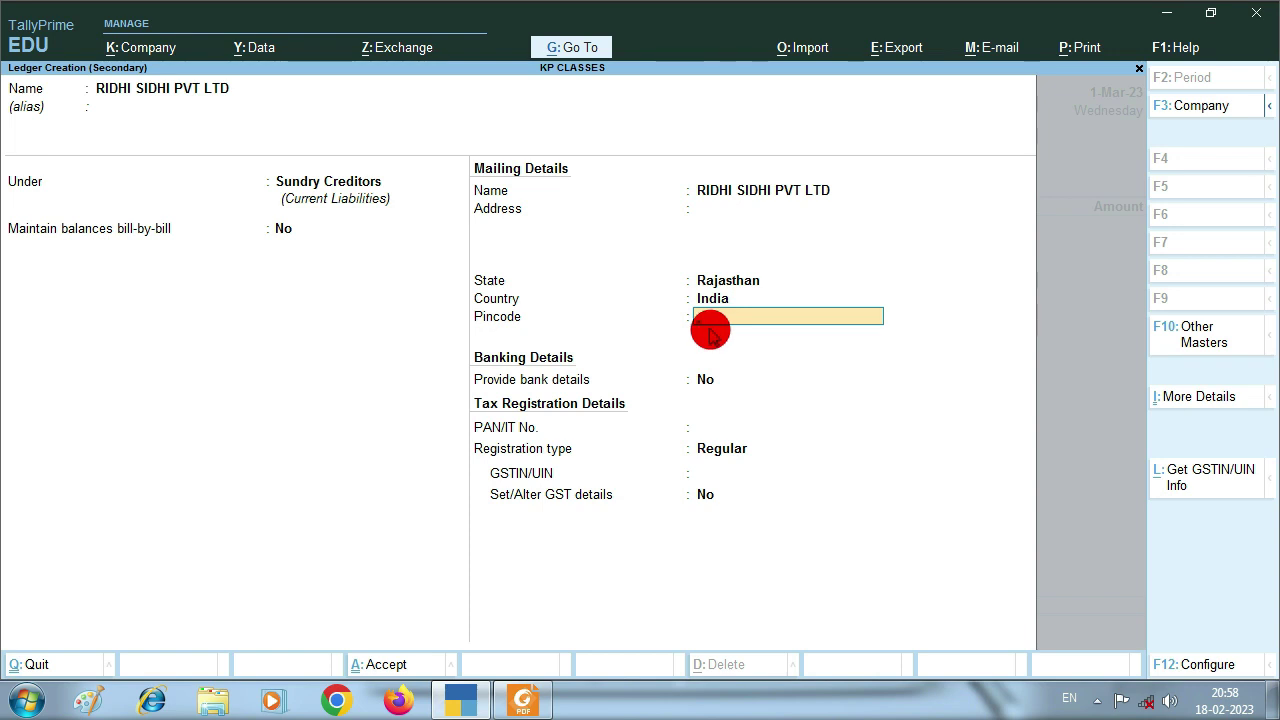
- Leave the ledger's pincode and PAN blank, keep bank details at No, and accept Regular as the registration type
key(Return)
key(Return)
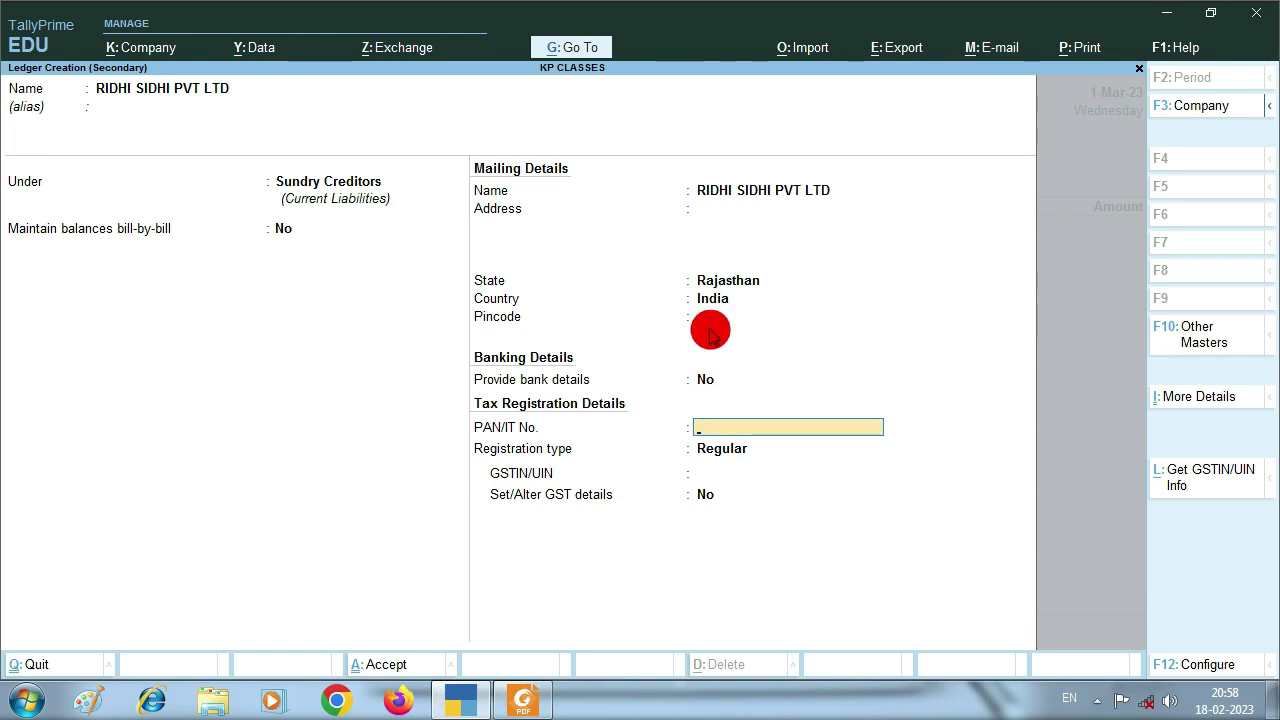
key(Return)
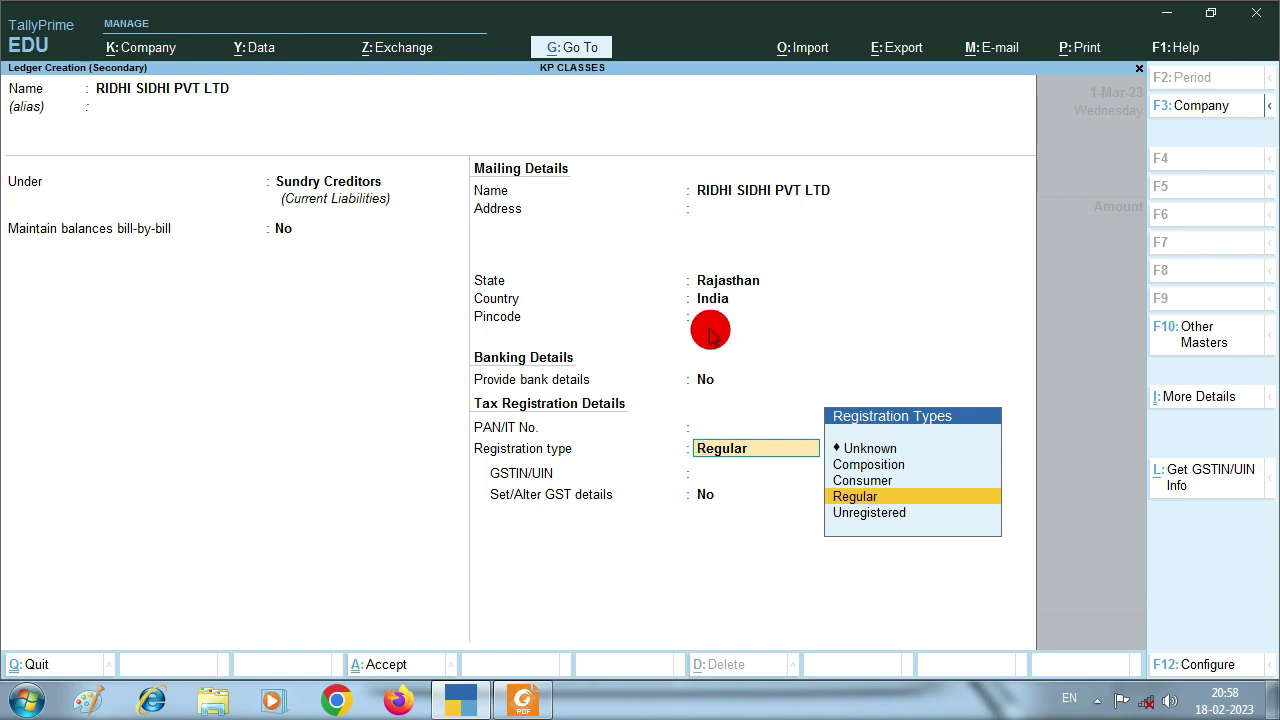
key(Return)
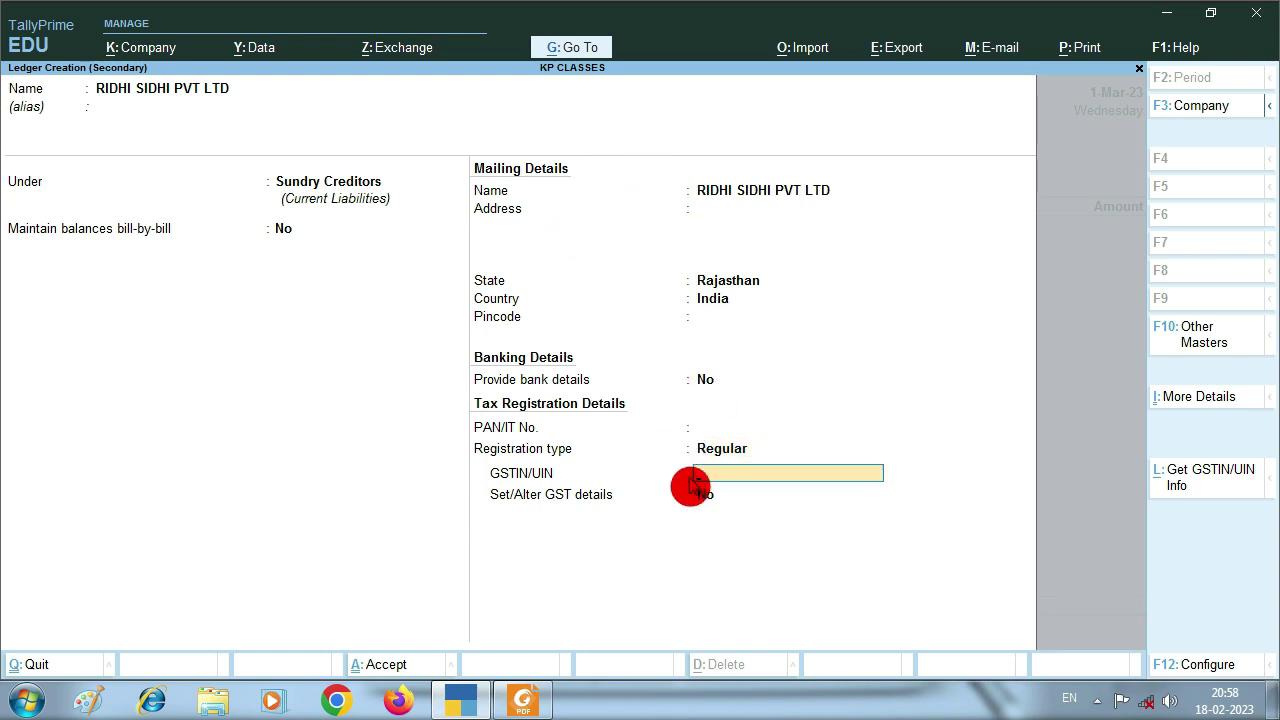
- Check the invoice for the supplier's GSTIN, save the ledger with GSTIN/UIN blank, and accept it as the voucher's party account
key(alt+Tab)
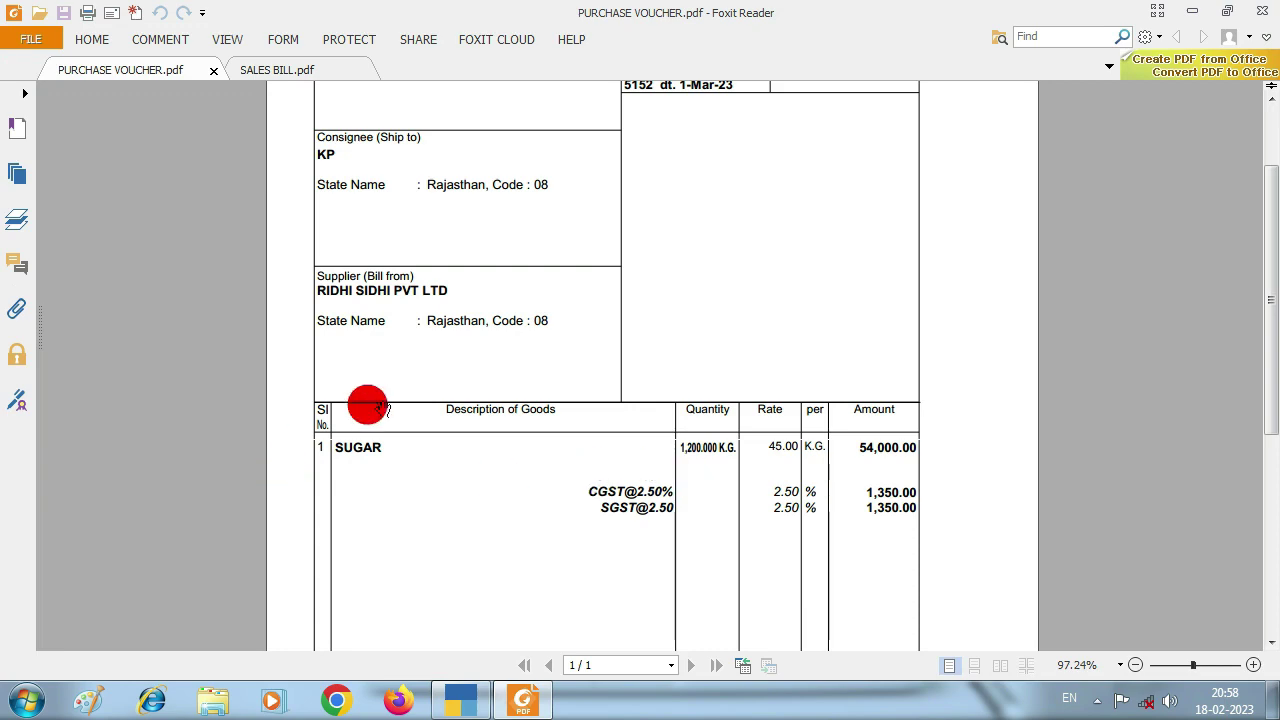
key(alt+Tab)
key(alt+Tab)
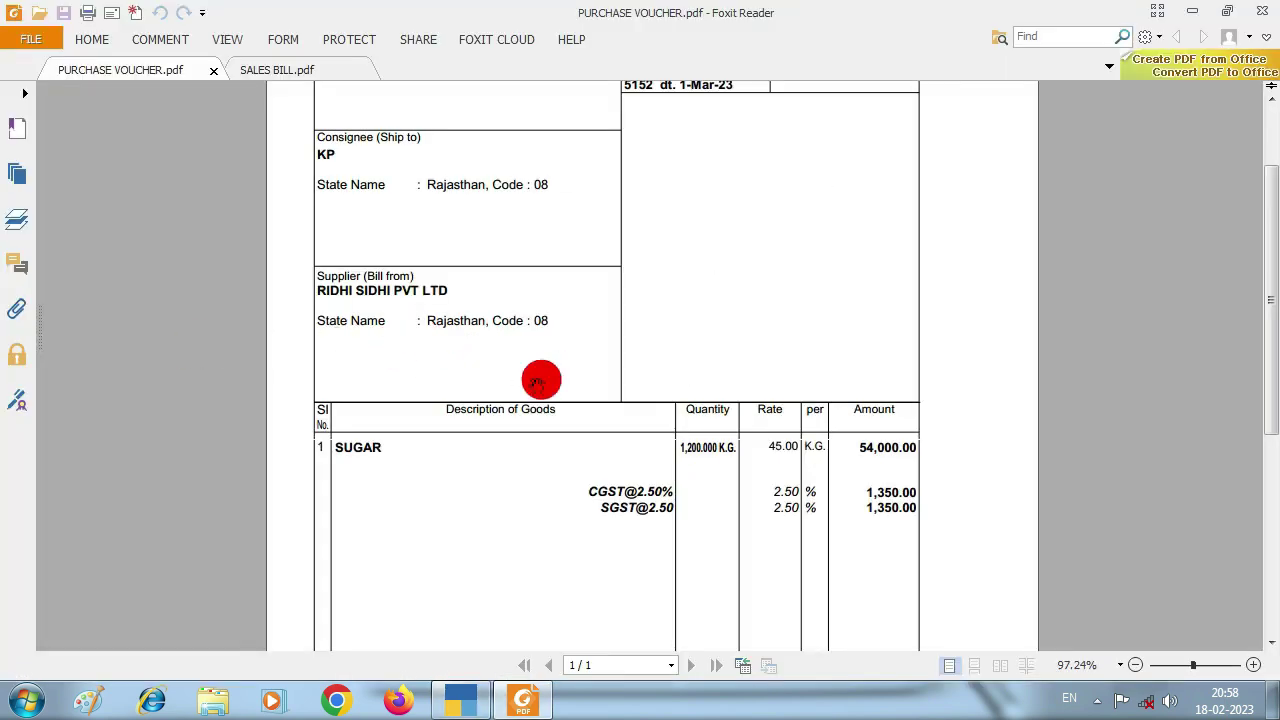
key(alt+Tab)
key(ctrl+a)
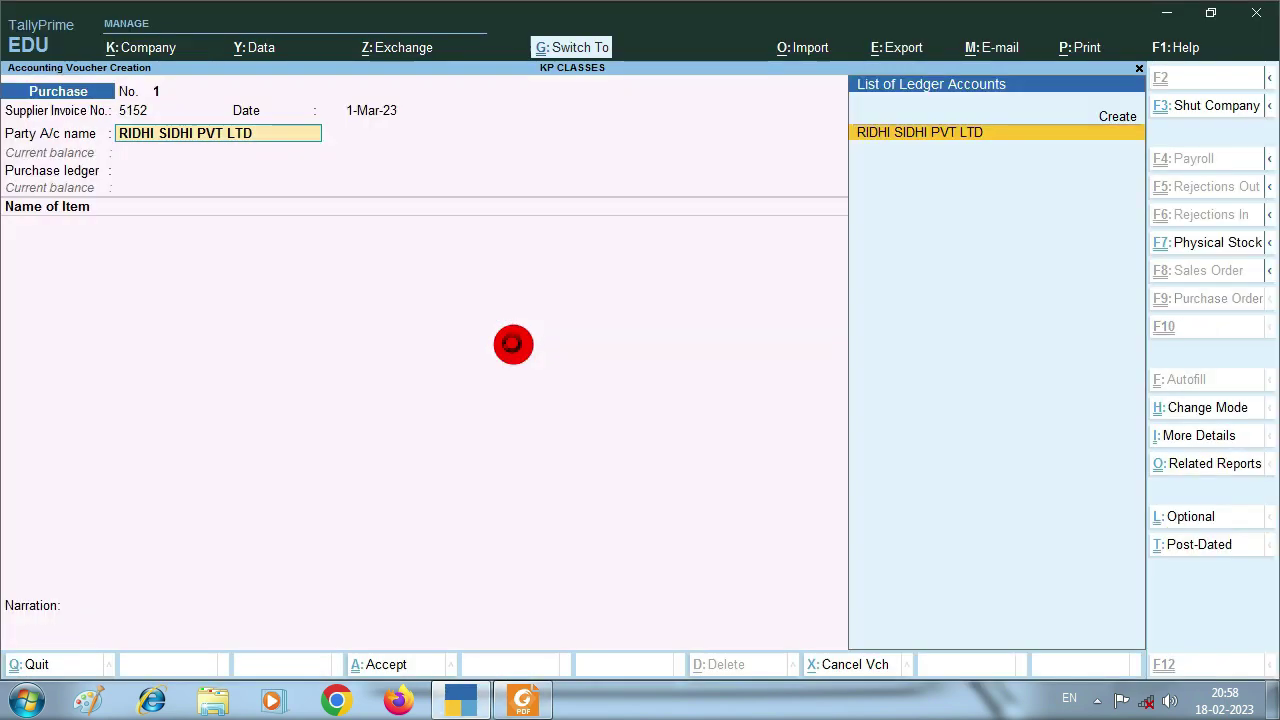
key(Return)
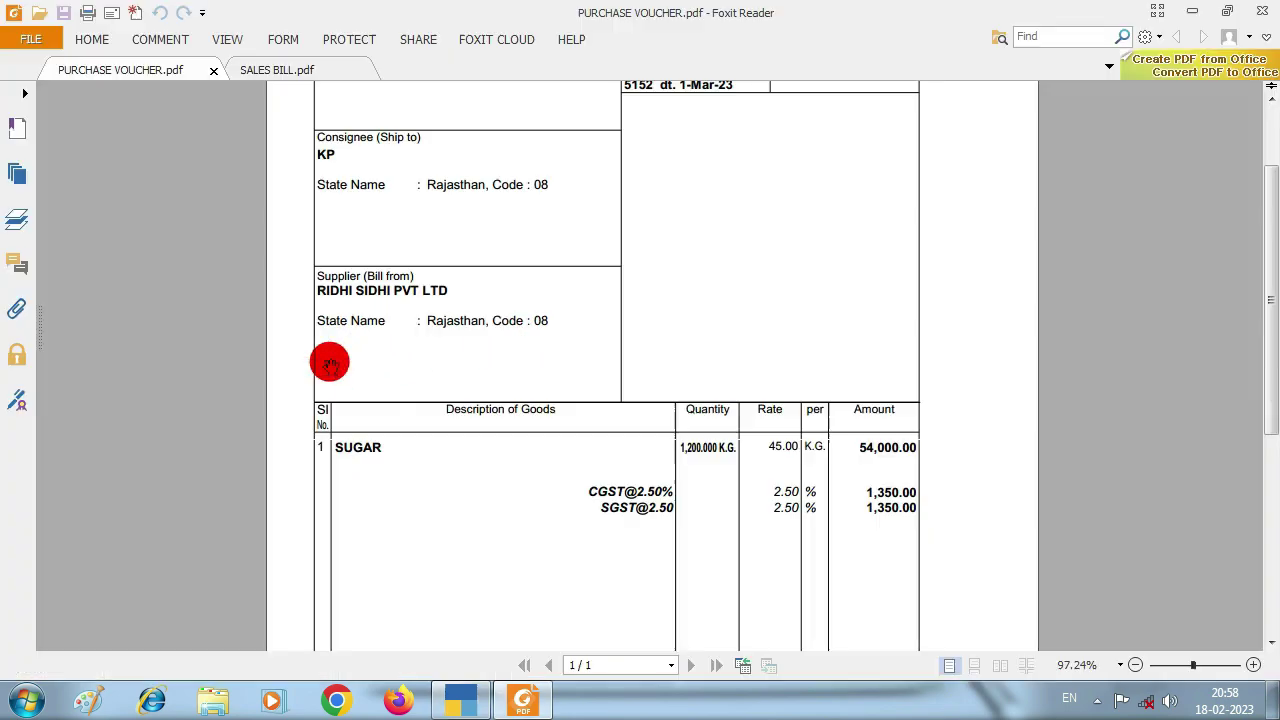
key(alt+Tab)
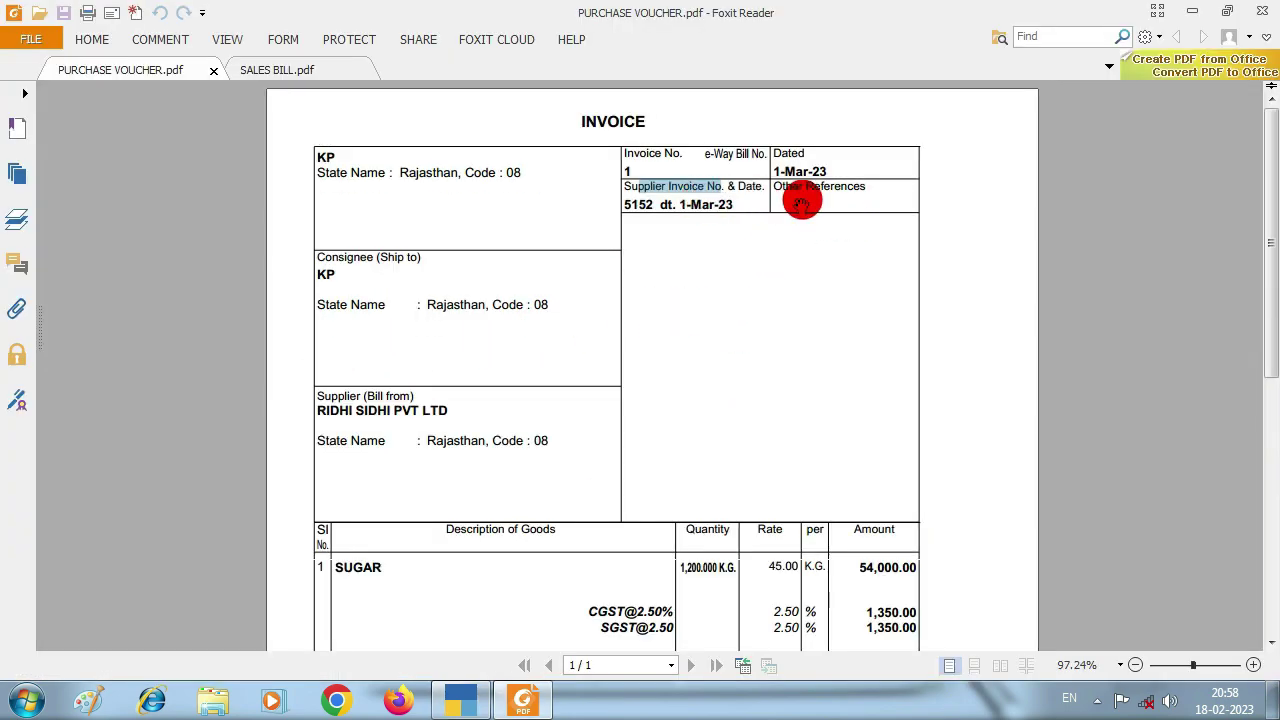
- Check the invoice for receipt details and leave the receipt note and receipt document numbers blank
key(alt+Tab)
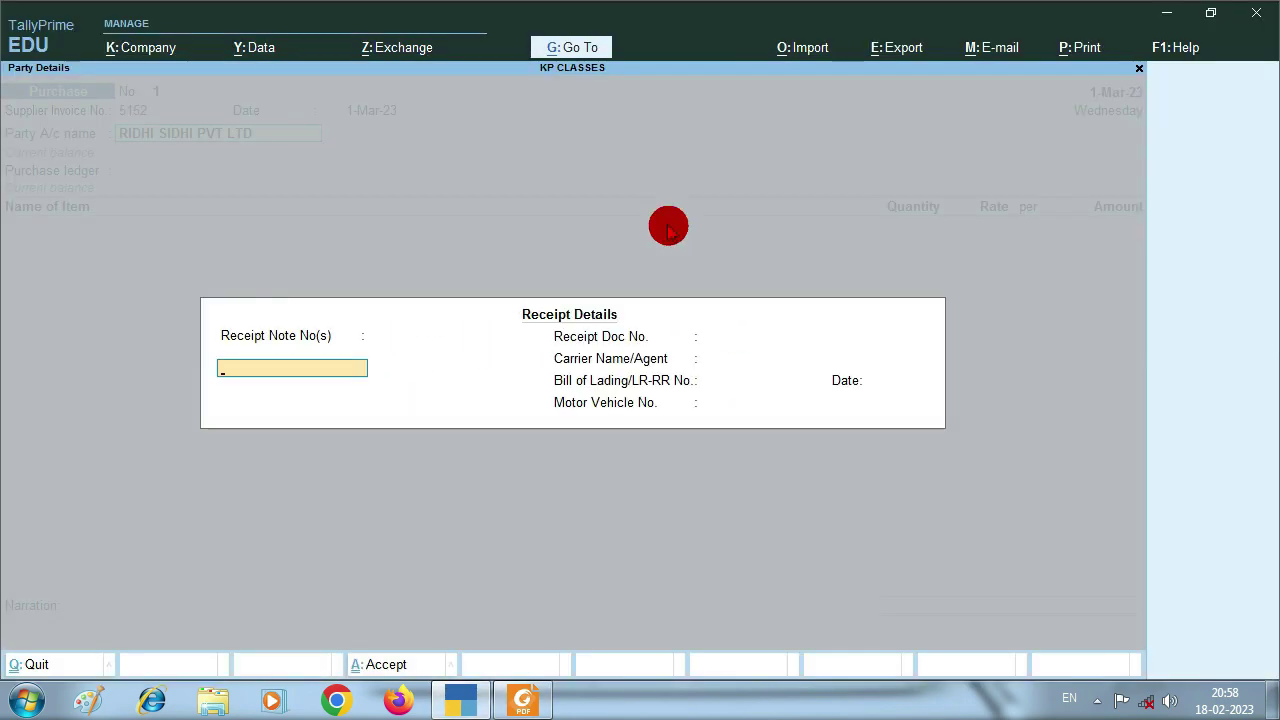
key(Return)
key(alt+Tab)
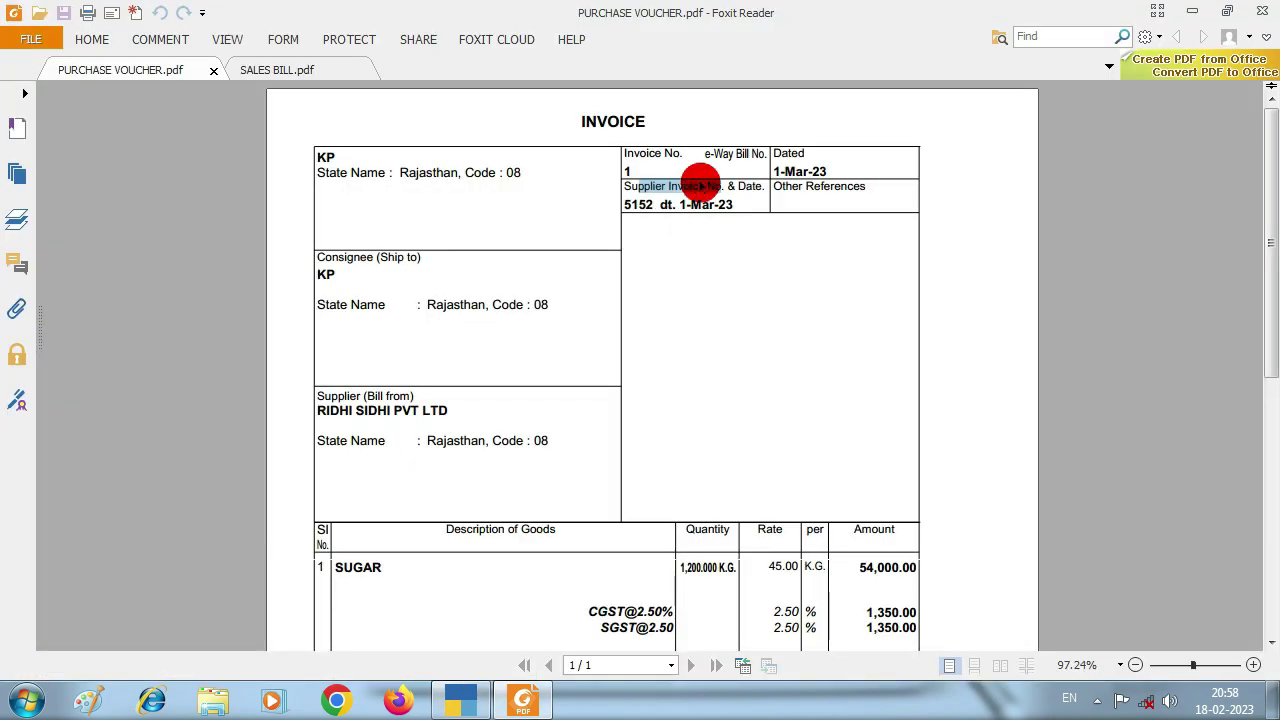
key(alt+Tab)
key(Return)
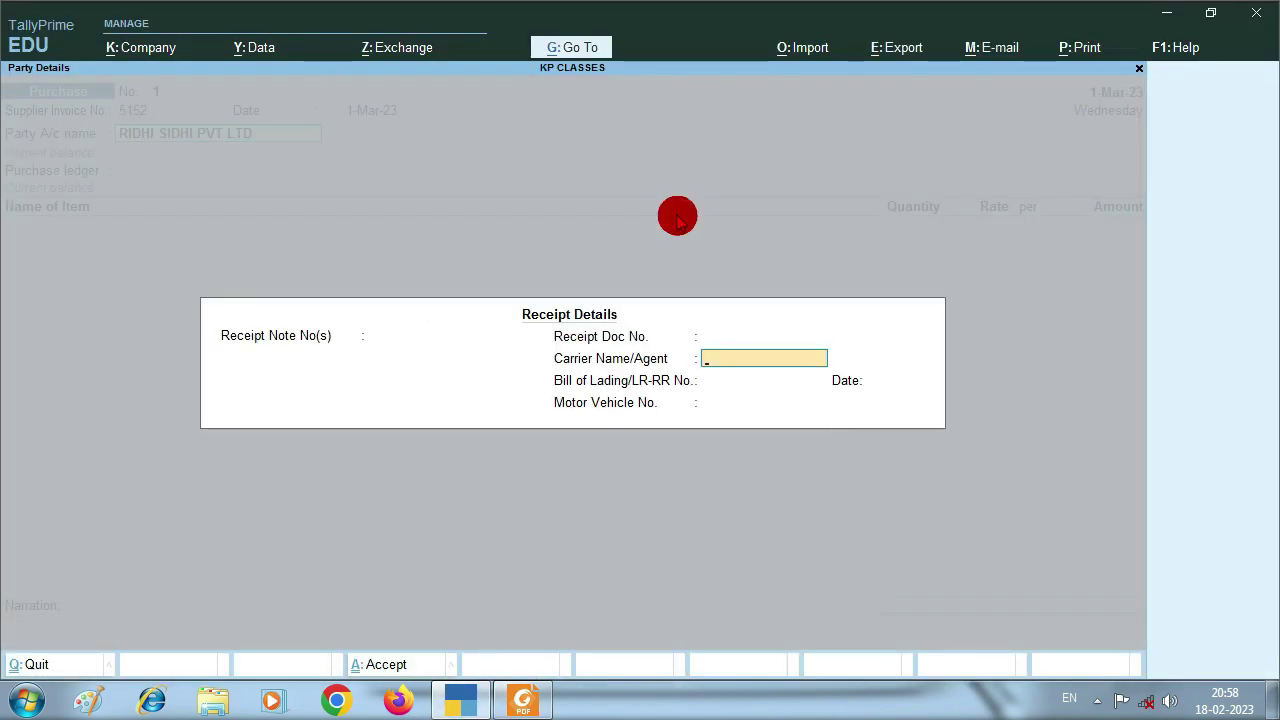
- Check the invoice for transport details and leave the carrier, bill of lading, date and motor vehicle number blank
key(alt+Tab)
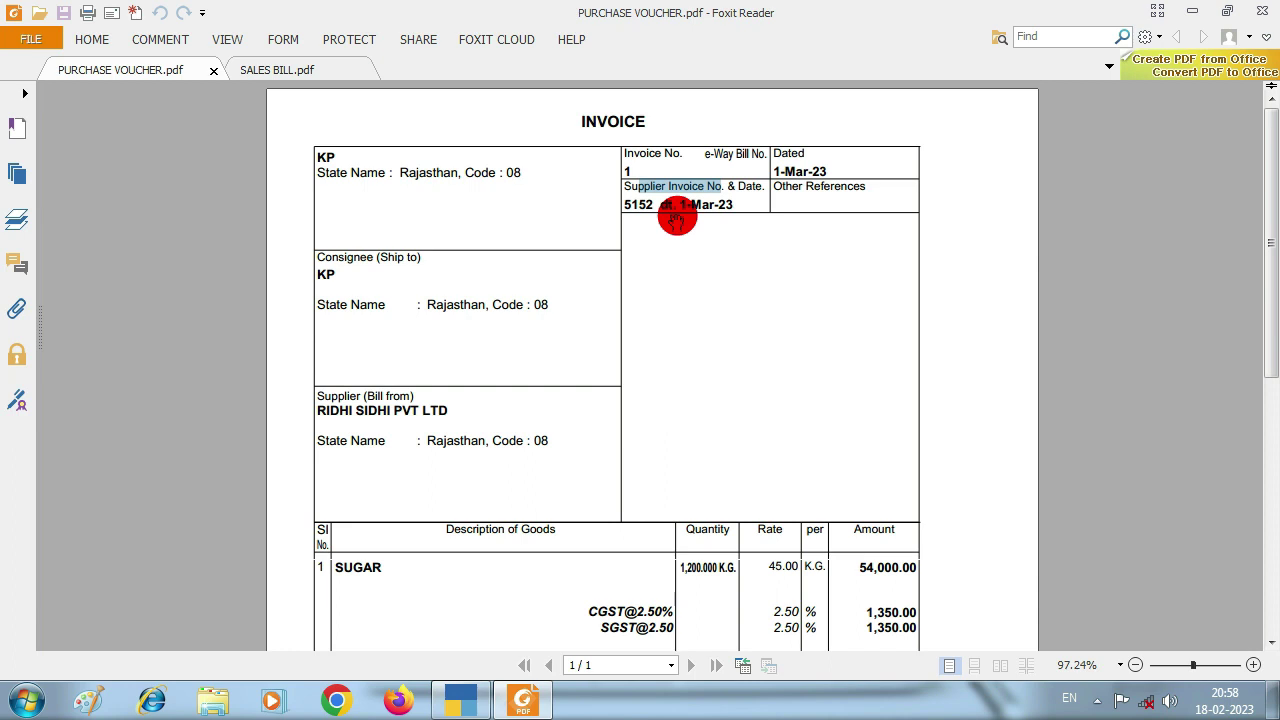
key(alt+Tab)
key(Return)
key(Return)
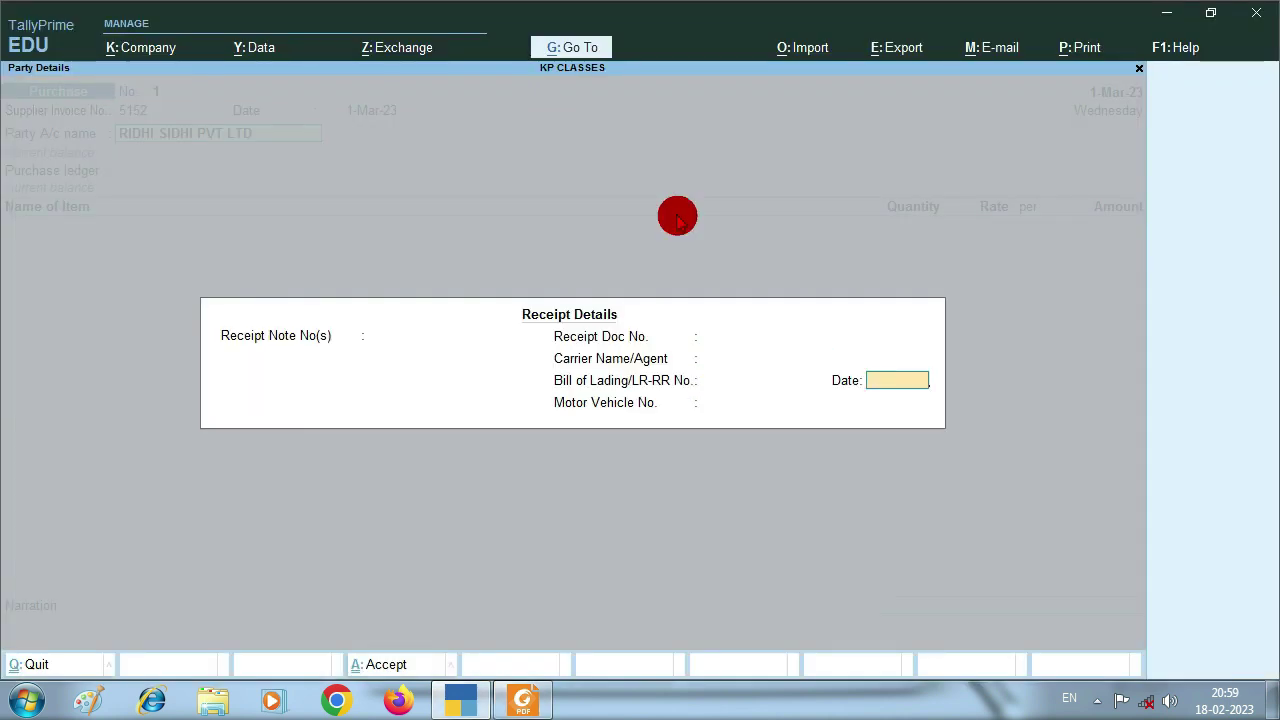
key(Return)
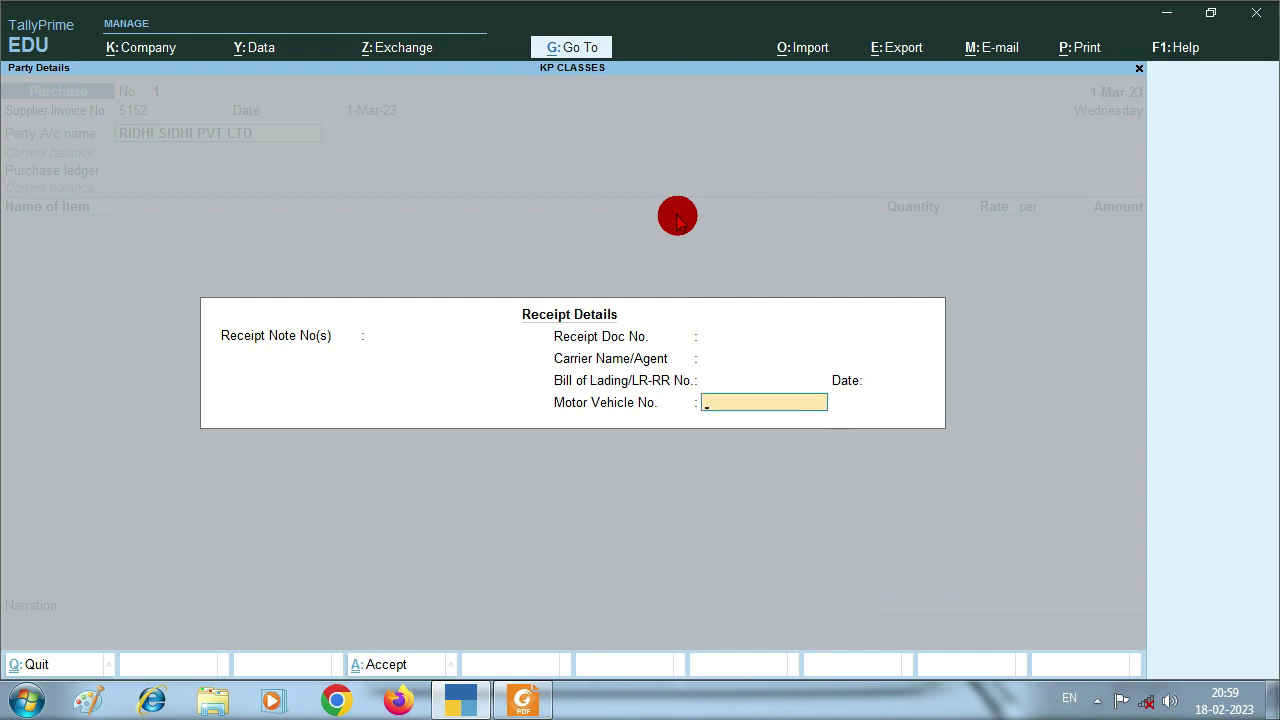
key(alt+Tab)
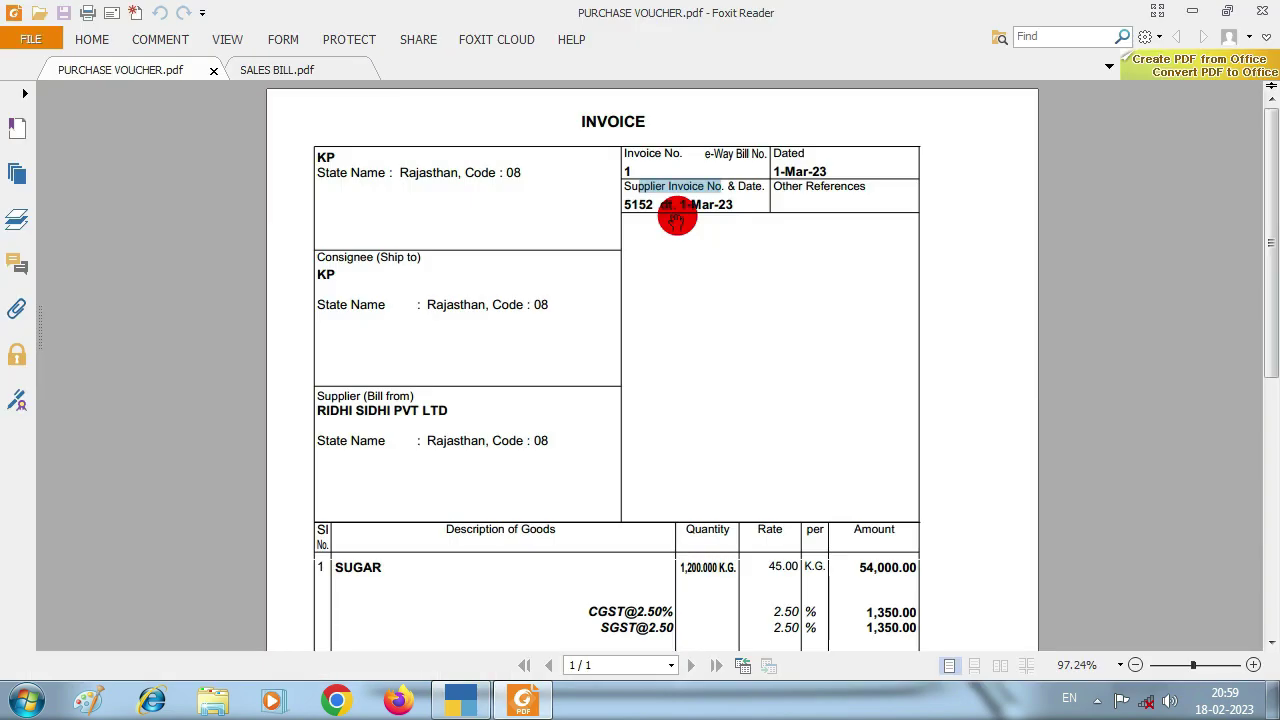
key(alt+Tab)
key(Return)
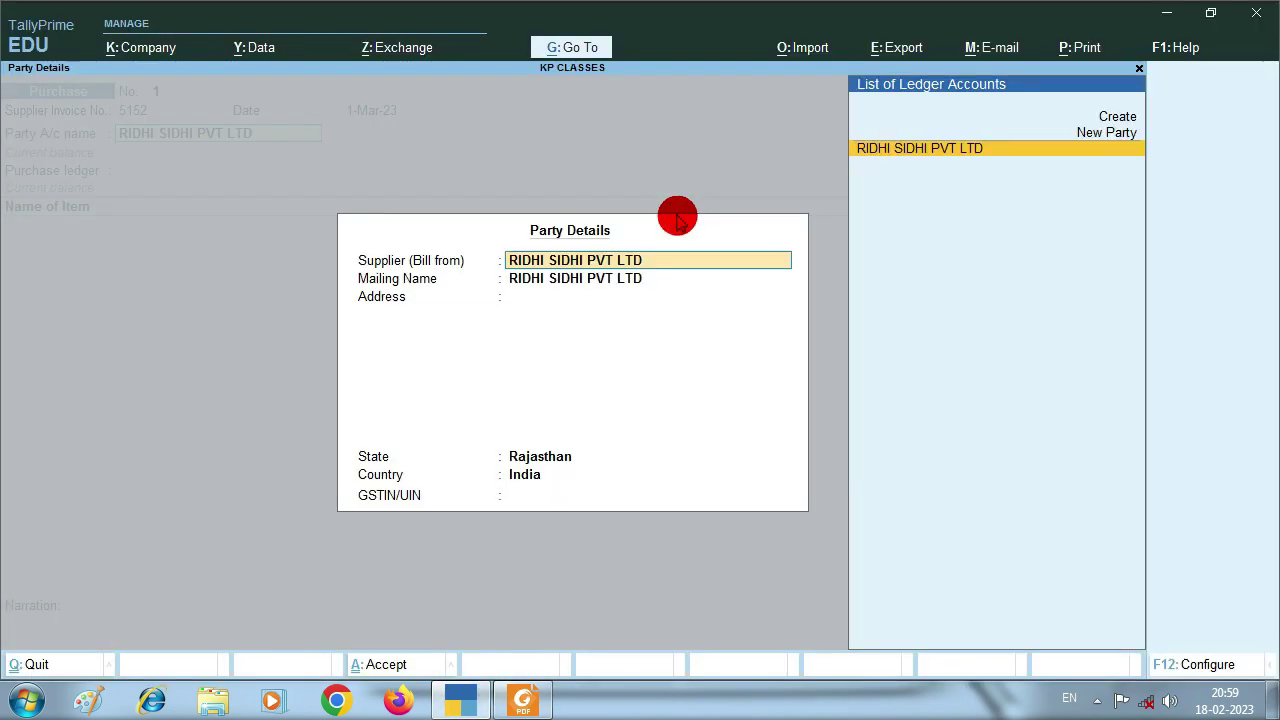
- Accept the party details for RIDHI SIDHI PVT LTD with state Rajasthan, leaving the address and GSTIN/UIN blank
key(Return)
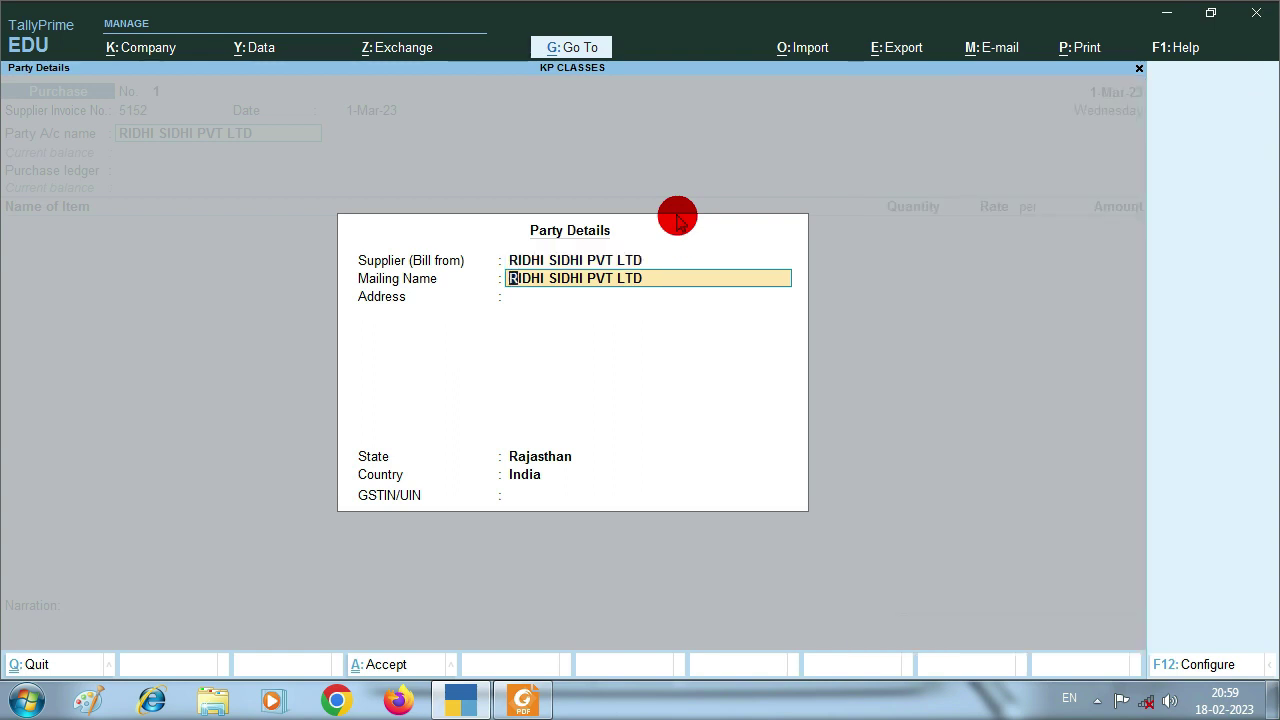
key(Return)
key(Return)
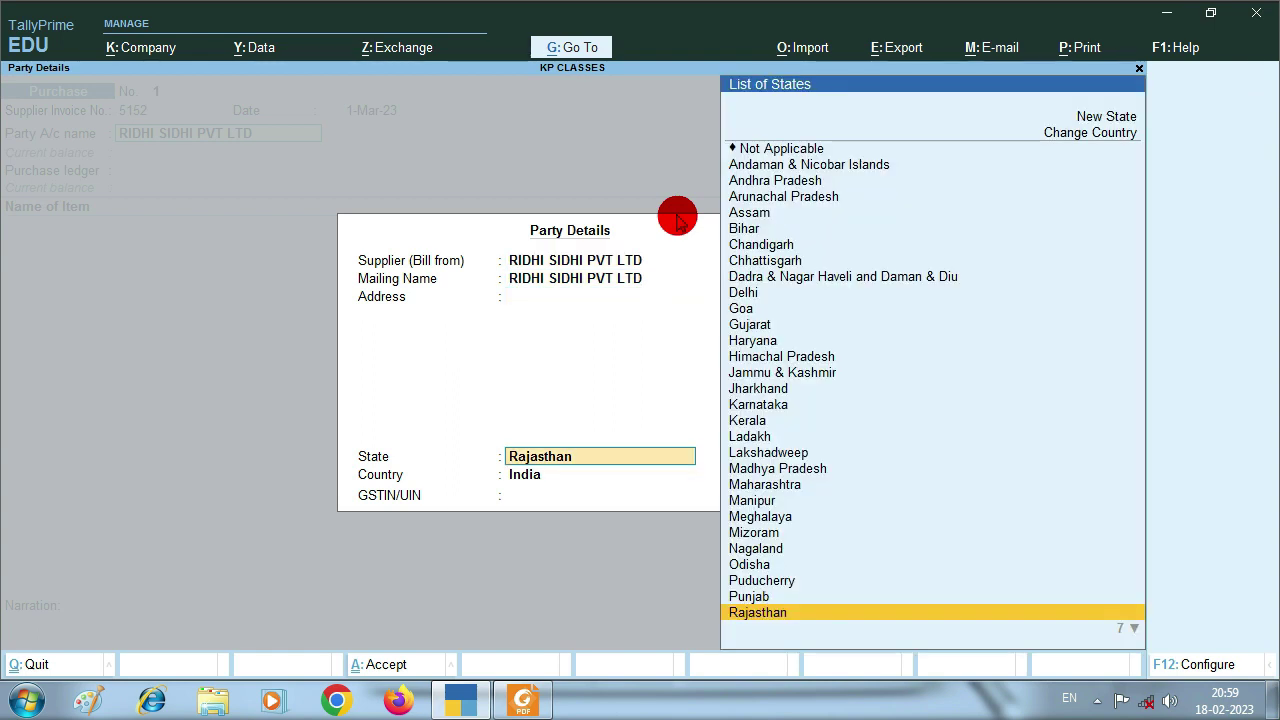
key(Return)
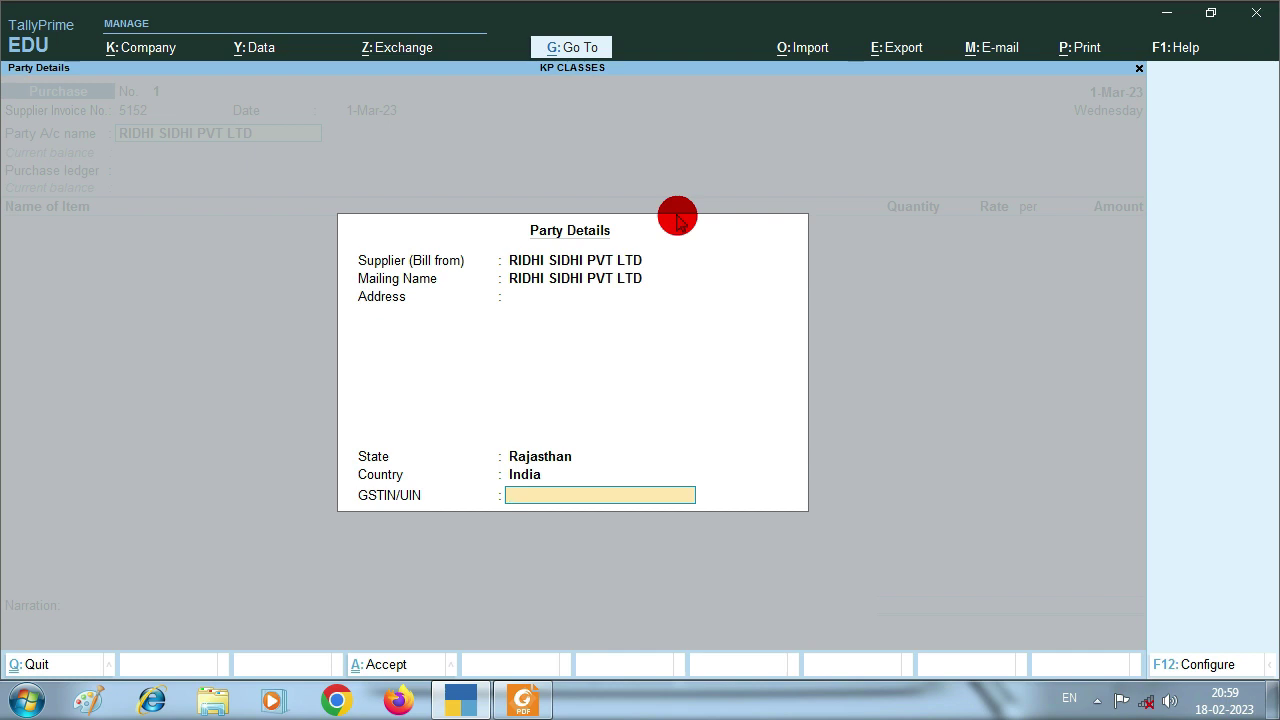
key(Return)
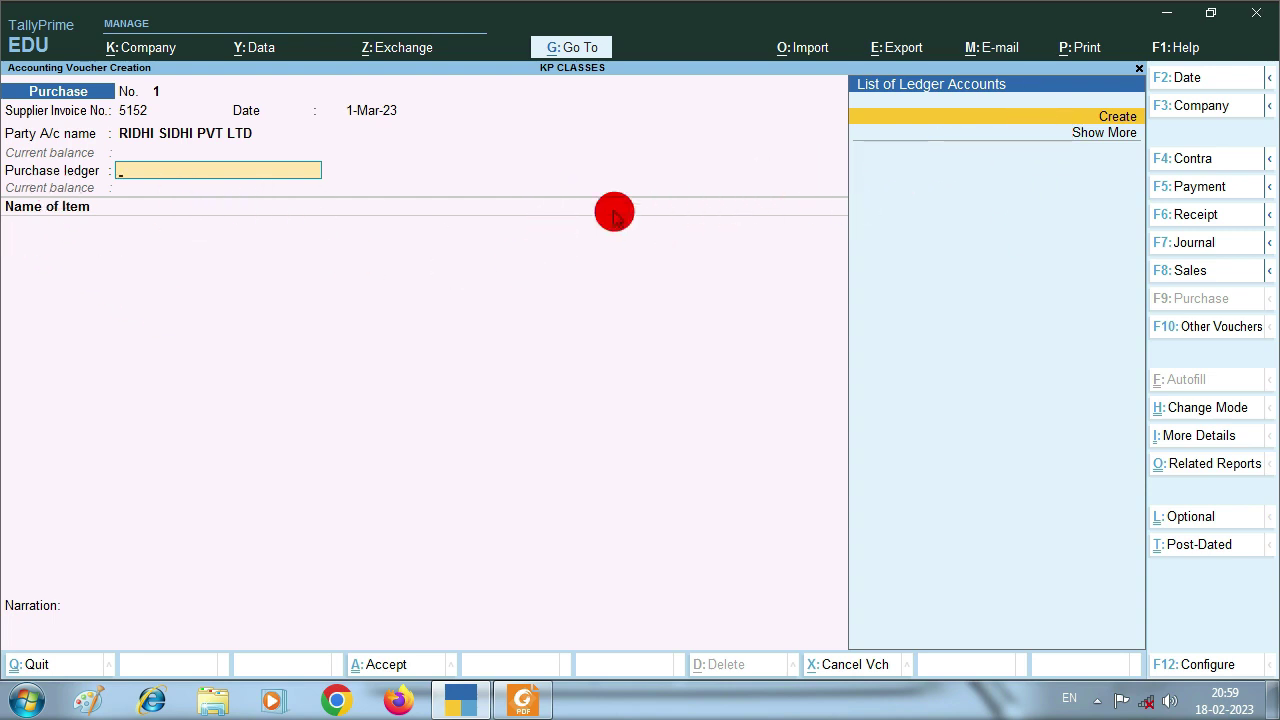
- Create a purchase ledger named PURCHASE and place it under Purchase Accounts
key(alt+c)
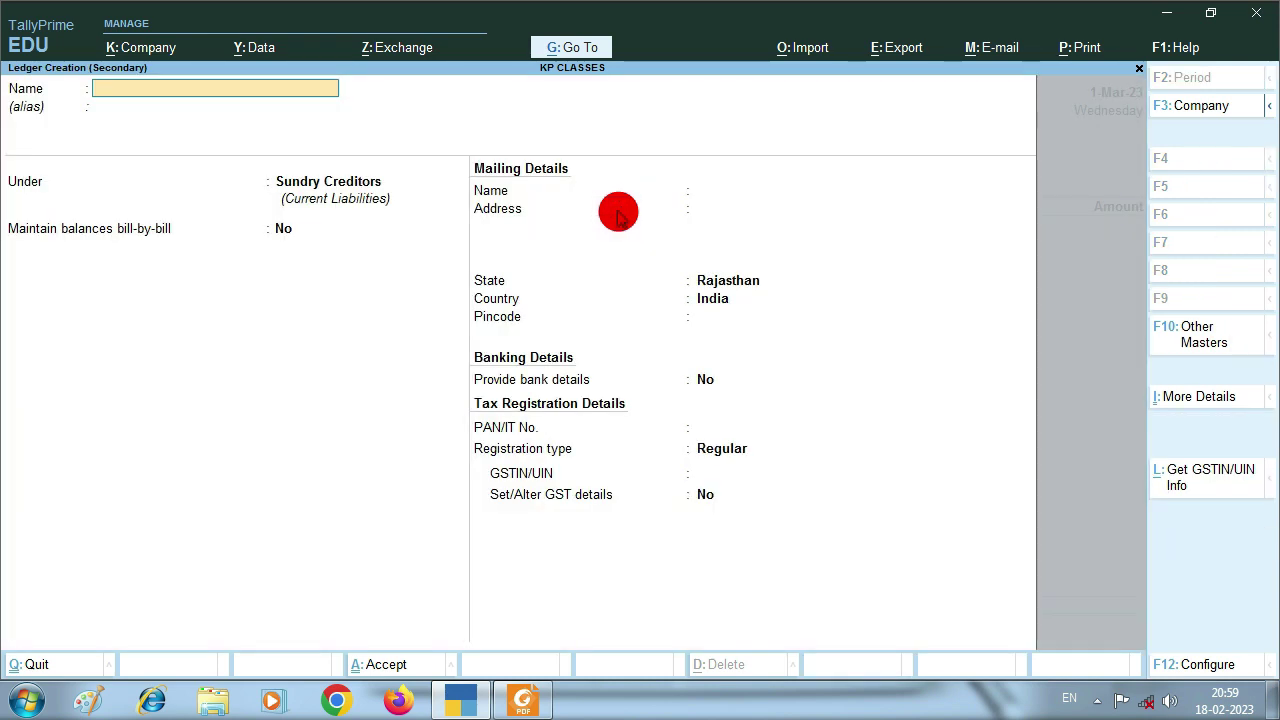
text(PURCHASE)
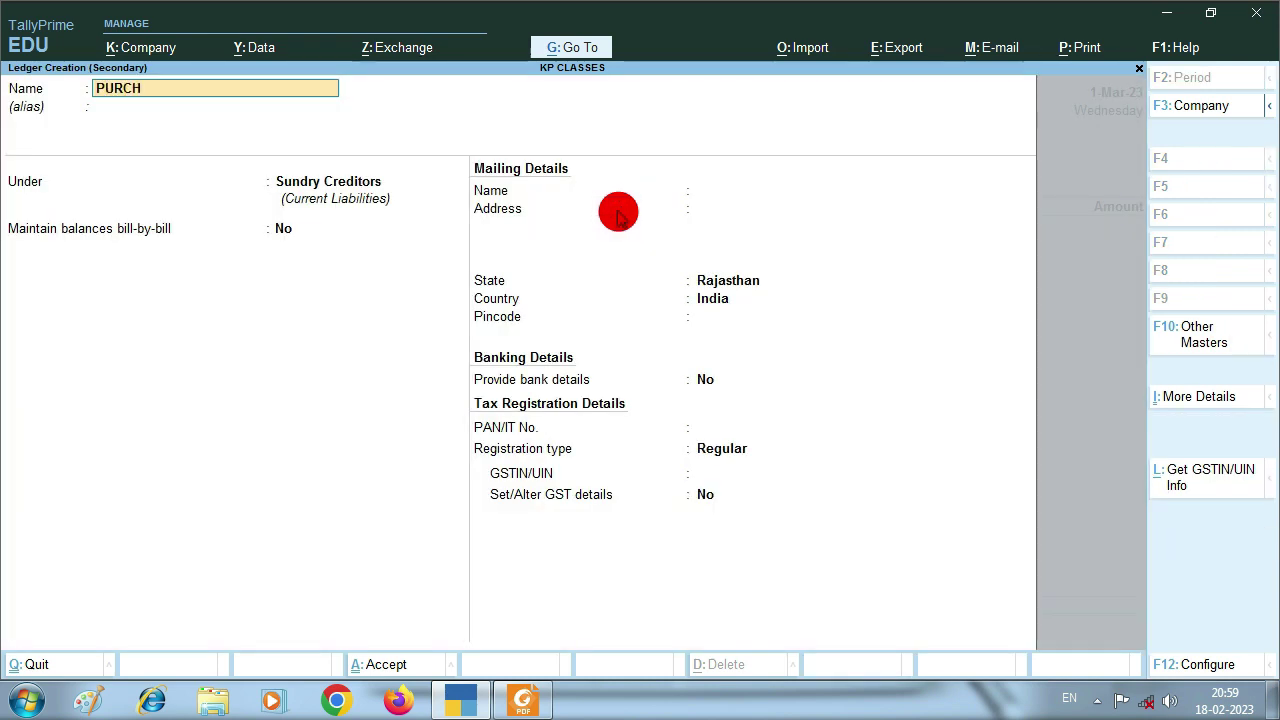
key(Return)
key(Return)
text(PU)
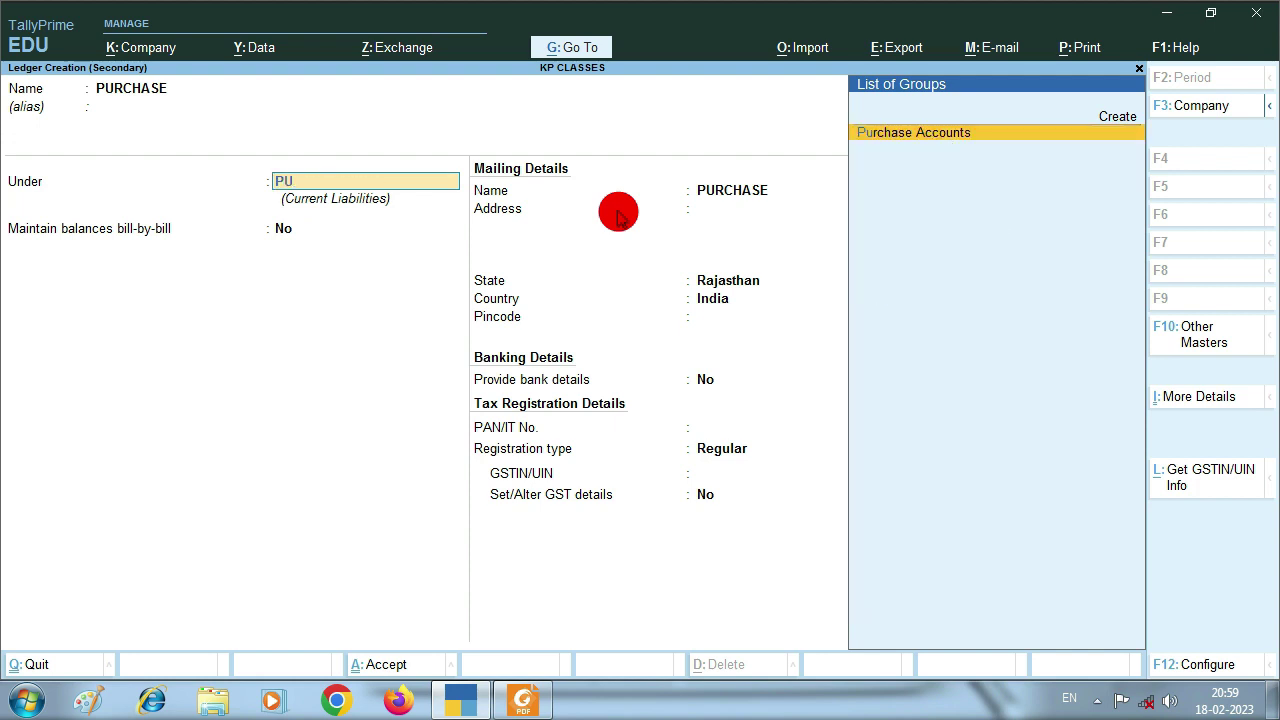
key(Return)
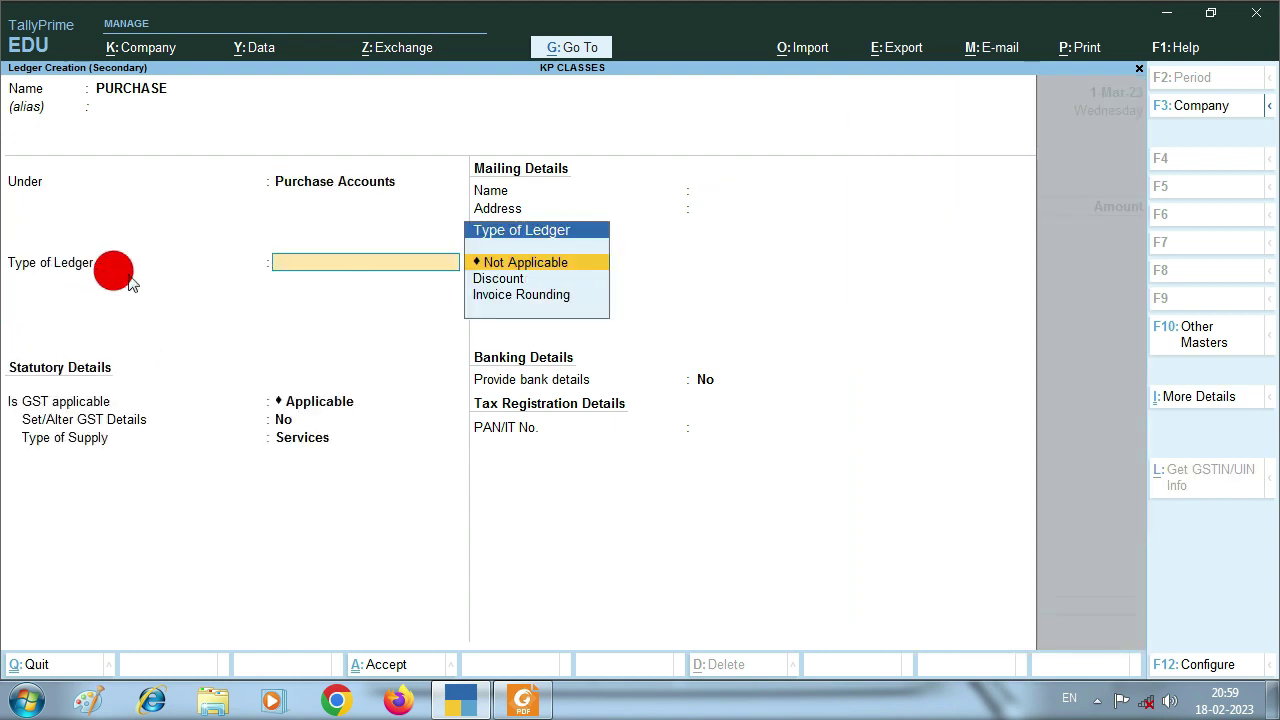
- Keep the ledger type Not Applicable, GST Applicable and Set/Alter GST Details at No, and set the type of supply to Goods
key(Return)
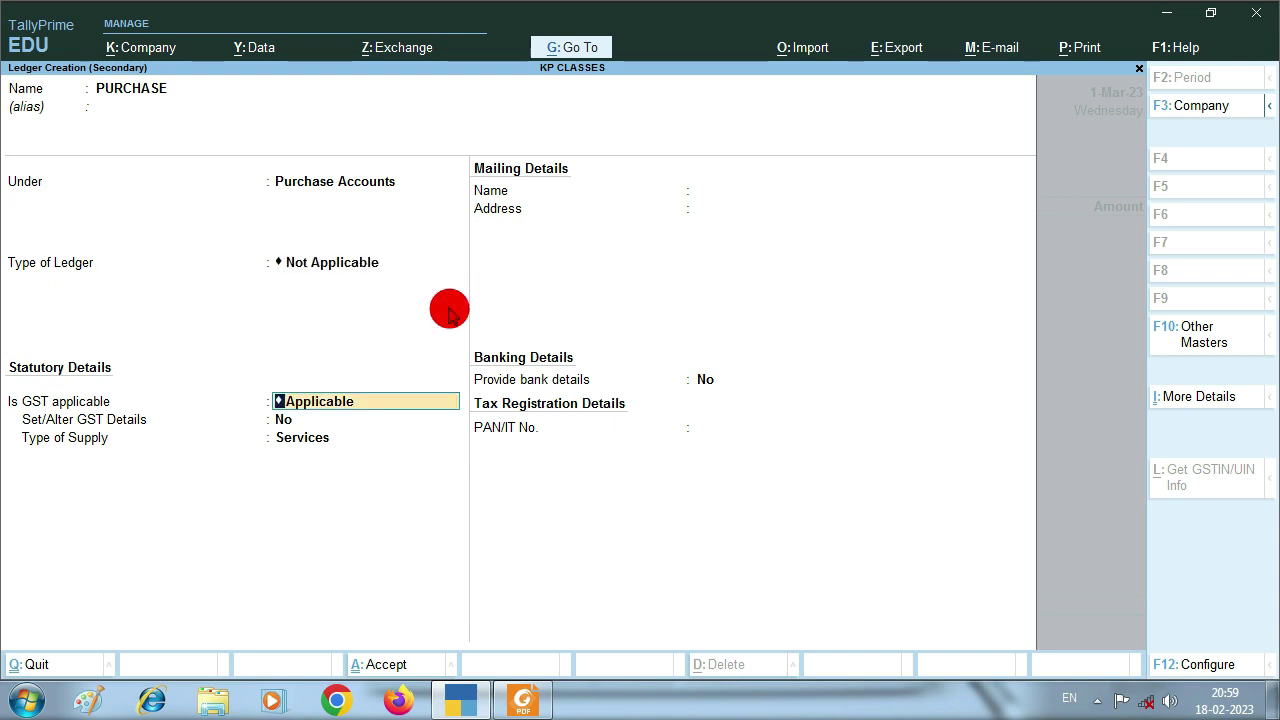
key(Return)
key(Return)
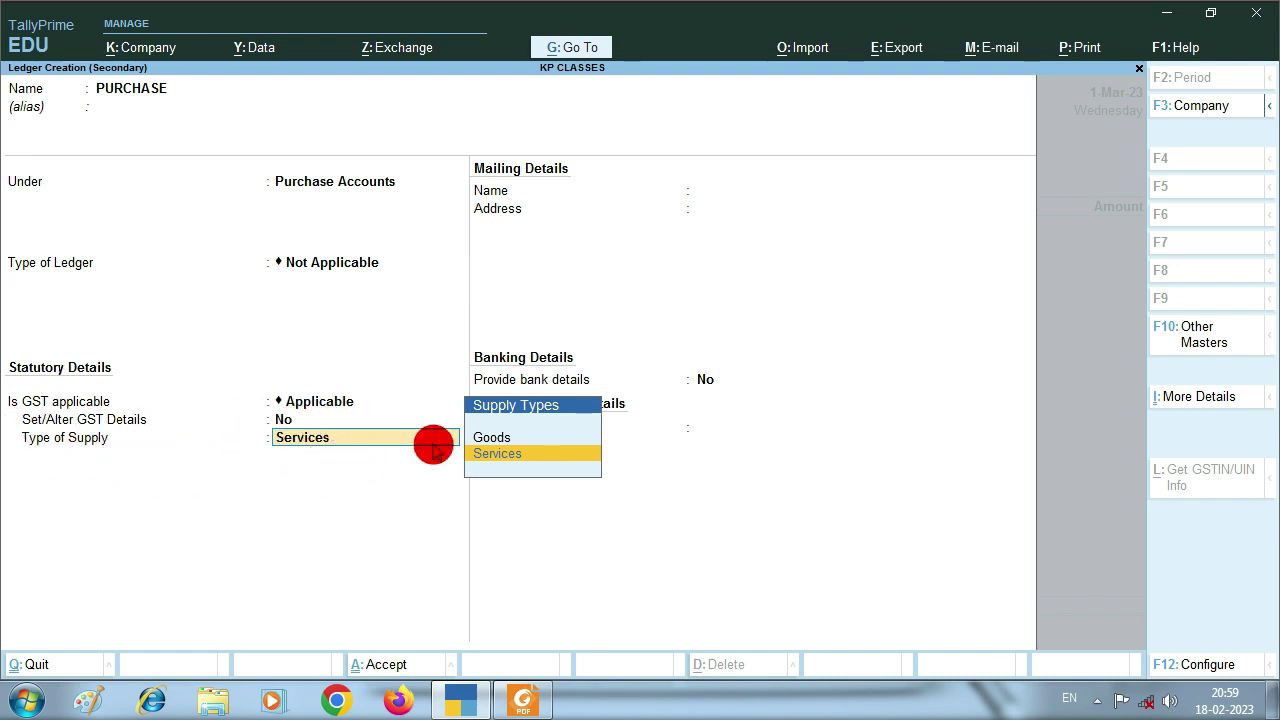
key(Up)
key(Return)
- Go back and reaccept the Purchase Accounts group, keep bank details at No, leave the PAN blank, and save the PURCHASE ledger
key(BackSpace)
key(BackSpace)
key(BackSpace)
key(BackSpace)
key(BackSpace)
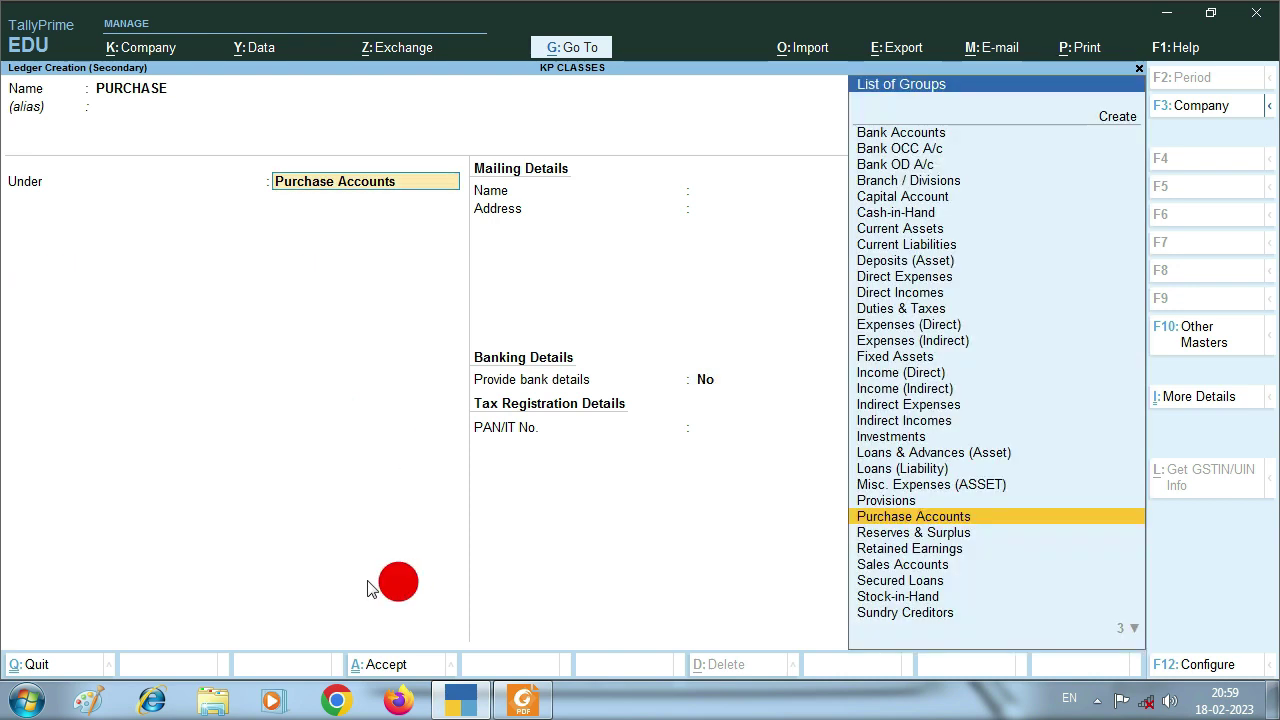
key(Return)
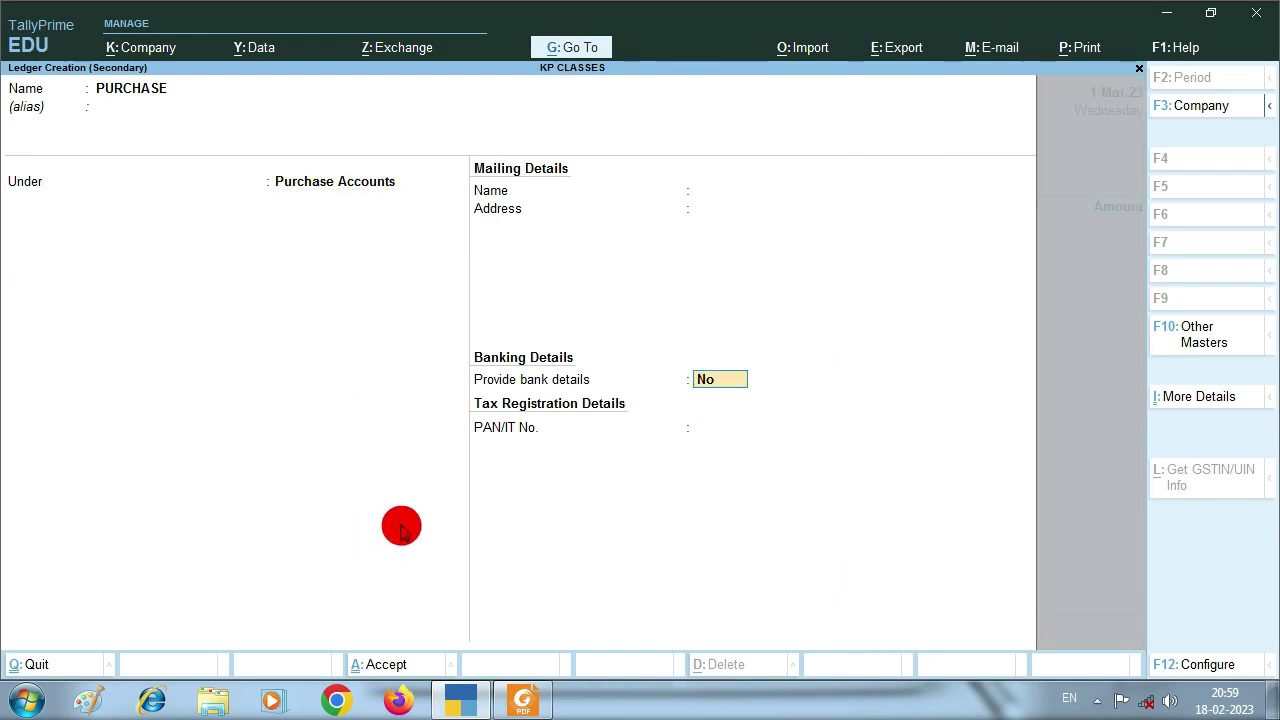
key(BackSpace)
key(Return)
key(Return)
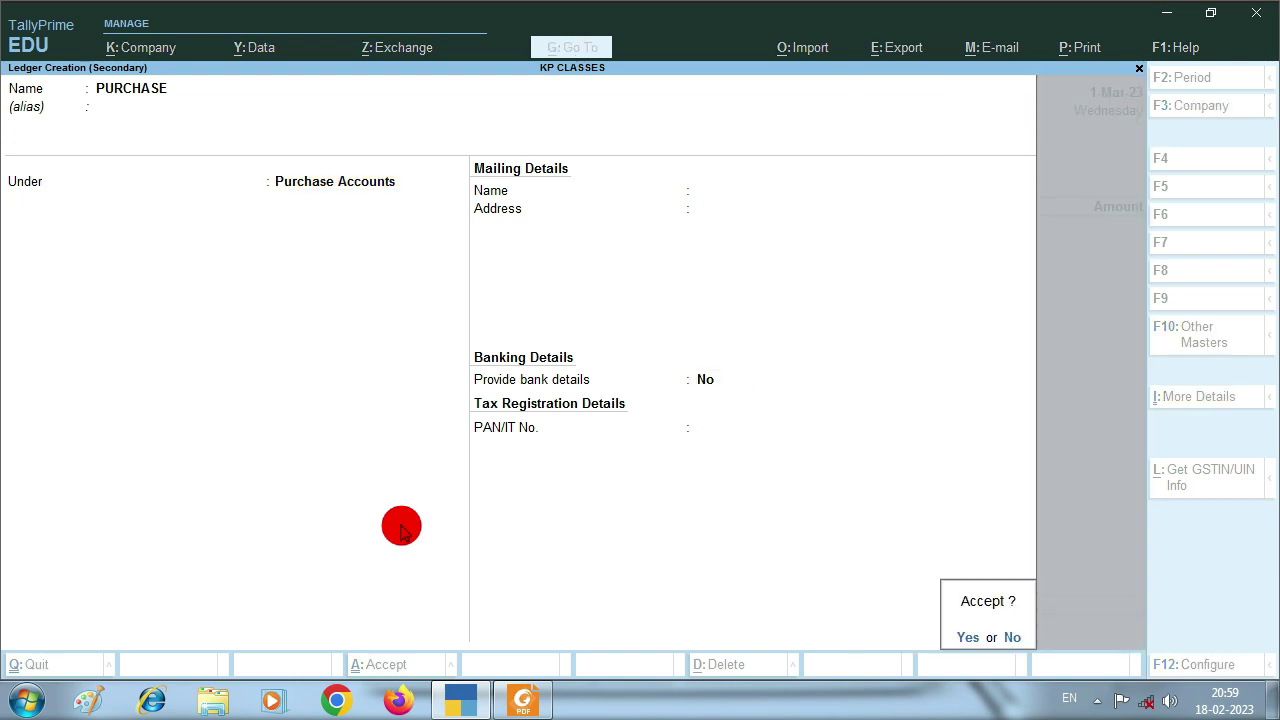
key(Return)
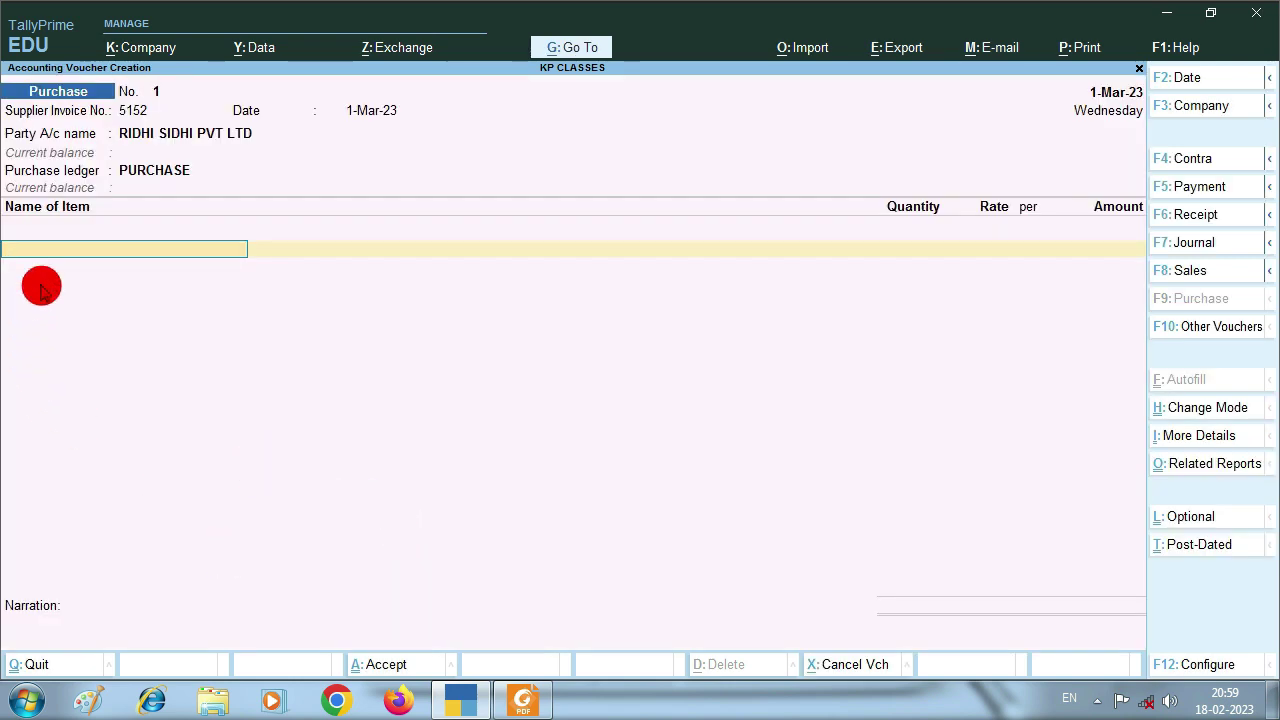
- Look up the item on the invoice and create a stock item named SUGAR under Primary
key(alt+c)
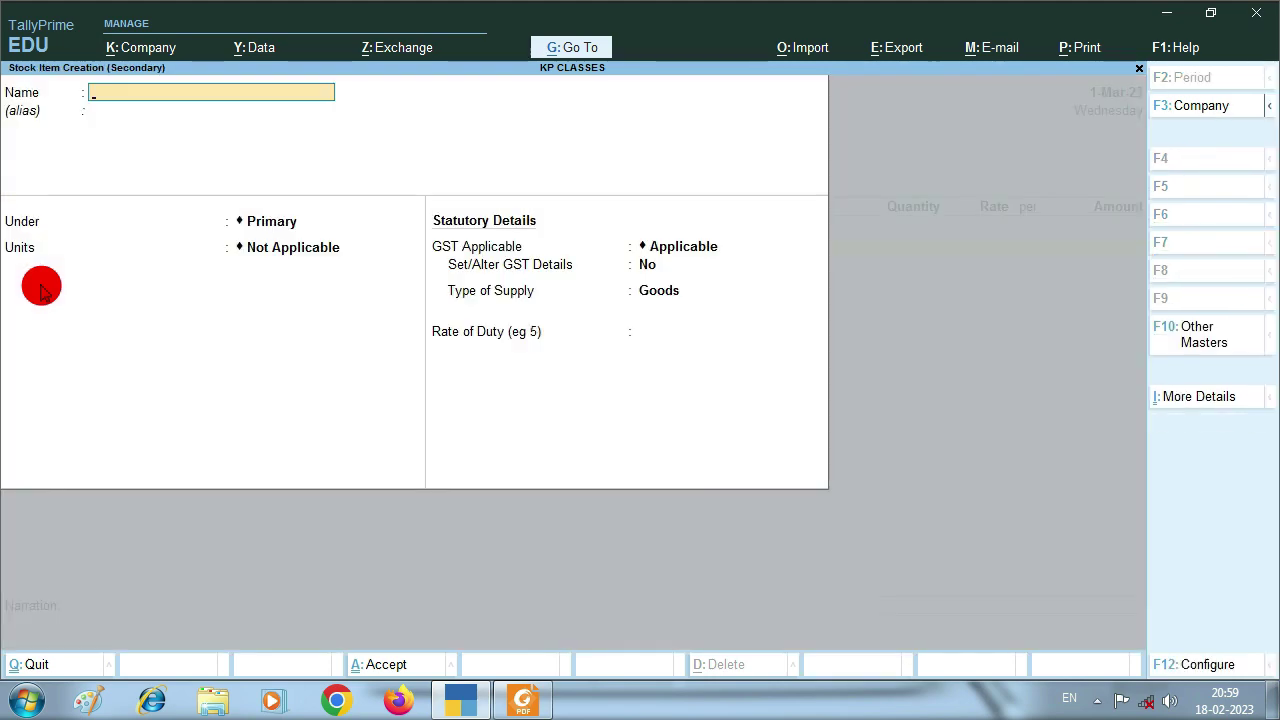
key(alt+Tab)
scroll(340, 480, down, 3)
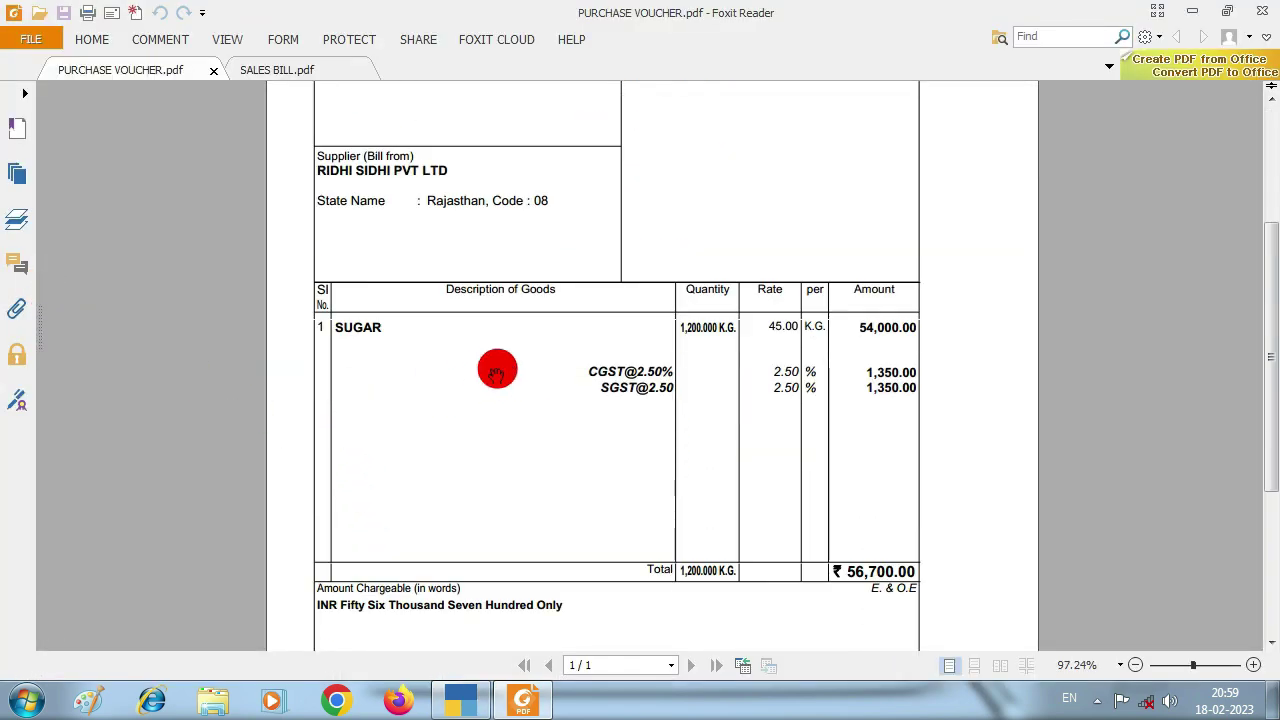
key(alt+Tab)
text(SU)
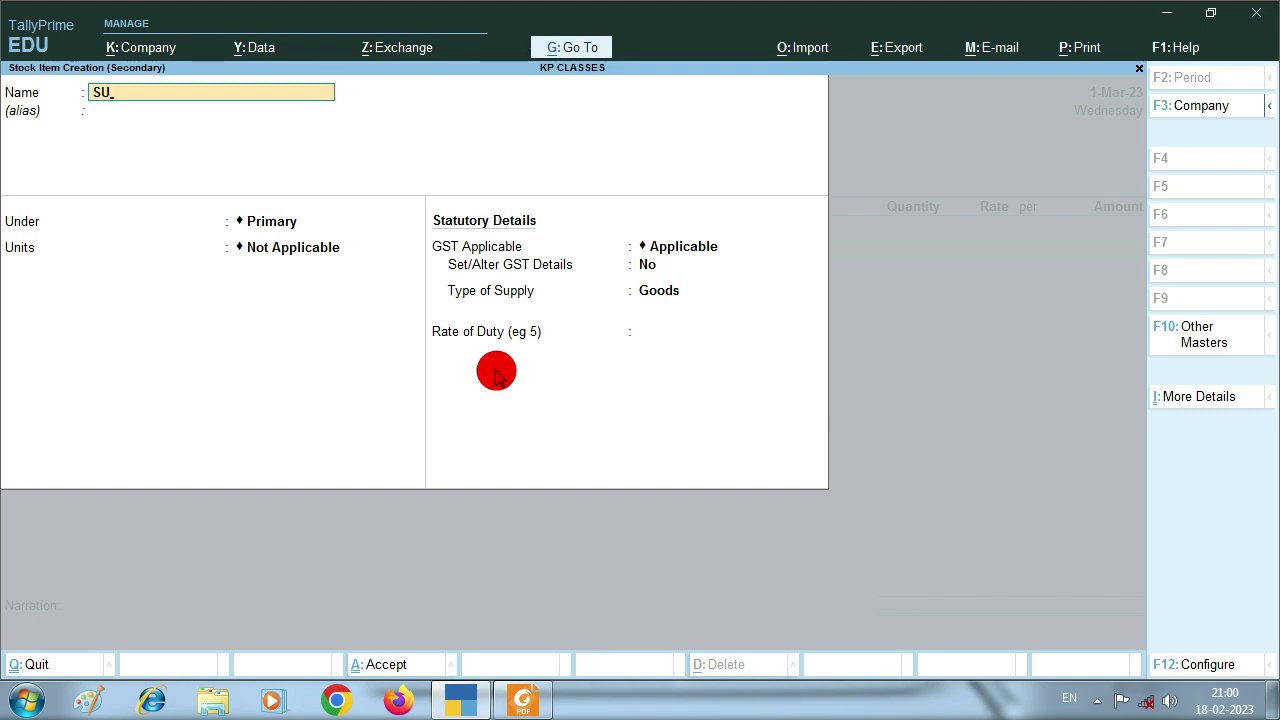
key(Return)
key(Return)
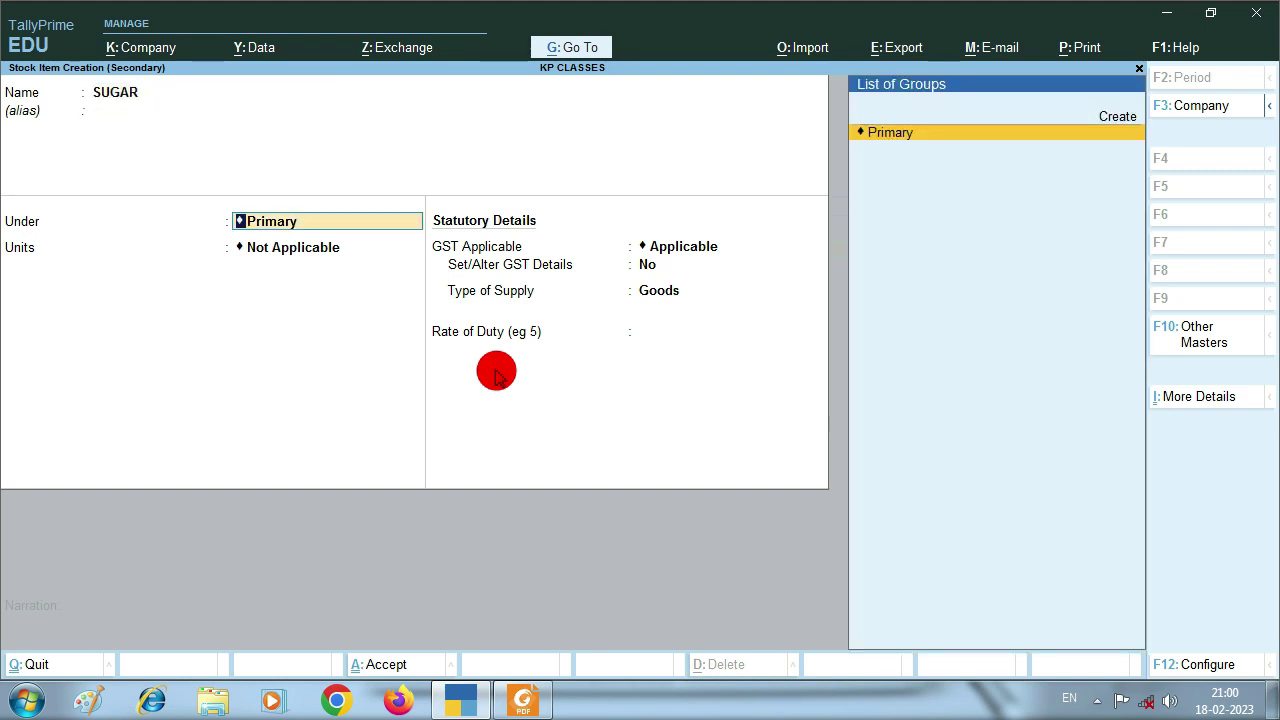
key(Return)
- Create a simple unit for the item with symbol K.G., no formal name, quantity code KGS-KILOGRAMS and 3 decimal places
key(Up)
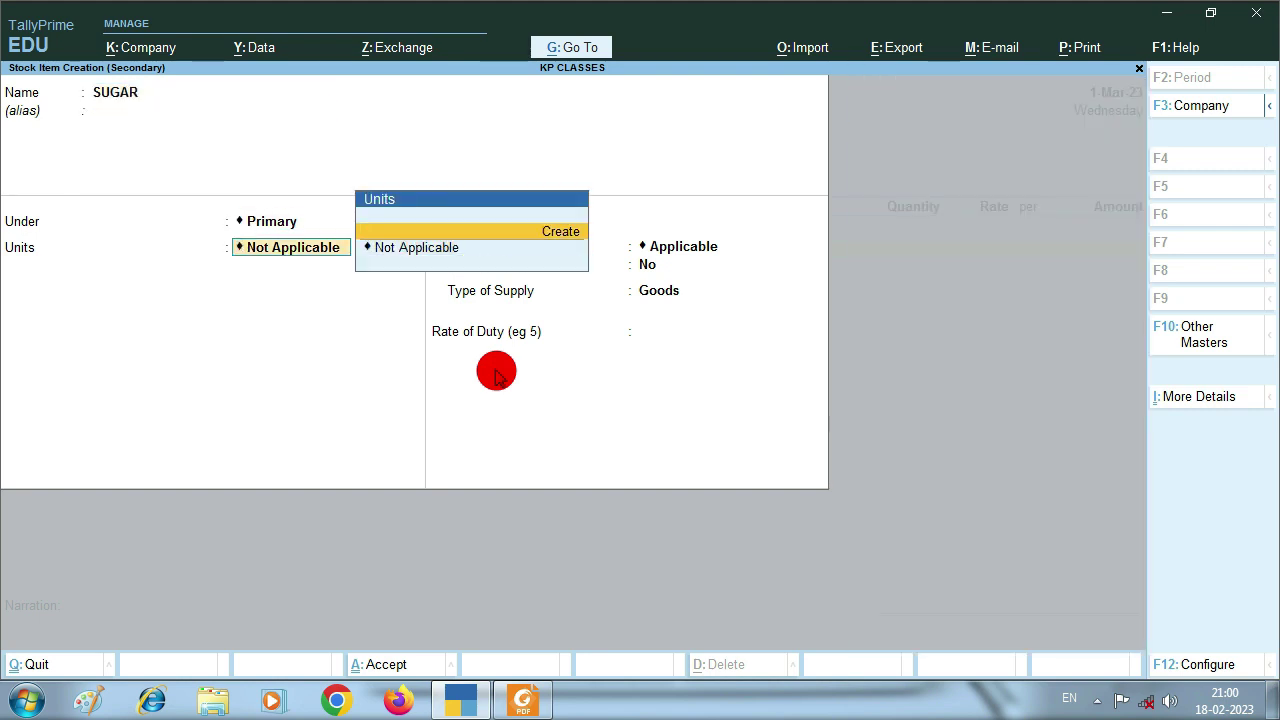
key(Return)
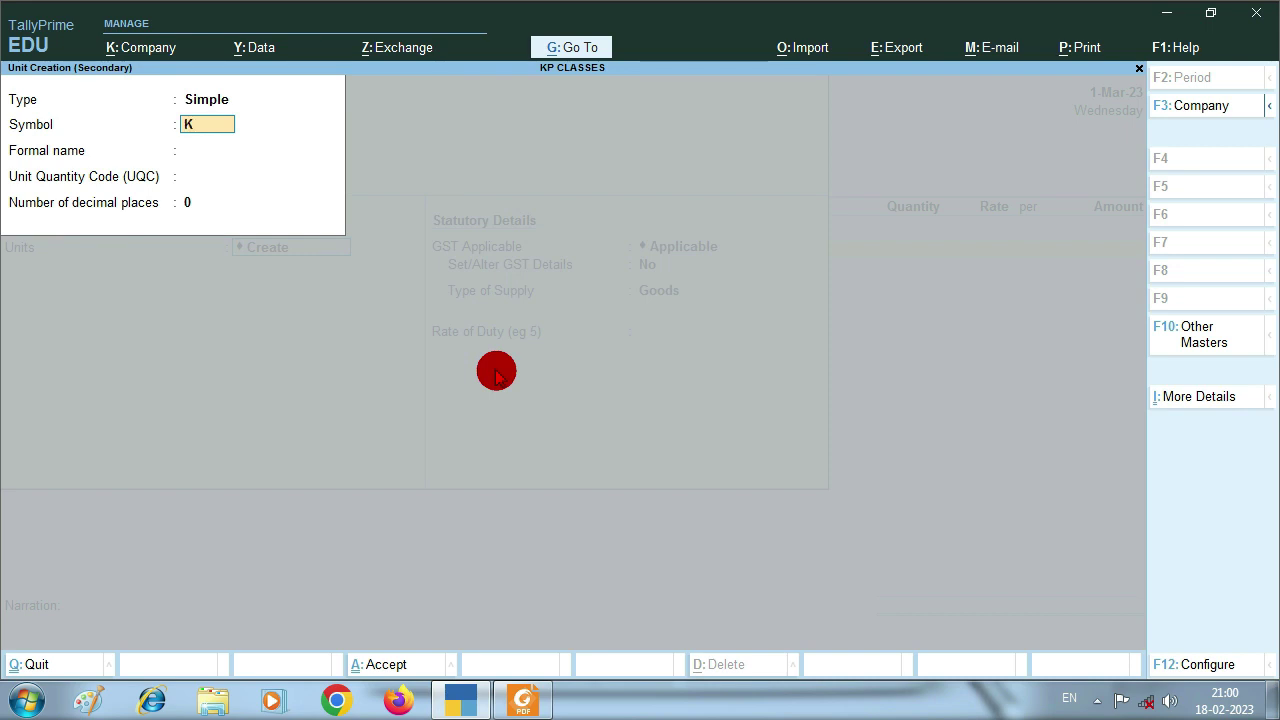
key(Return)
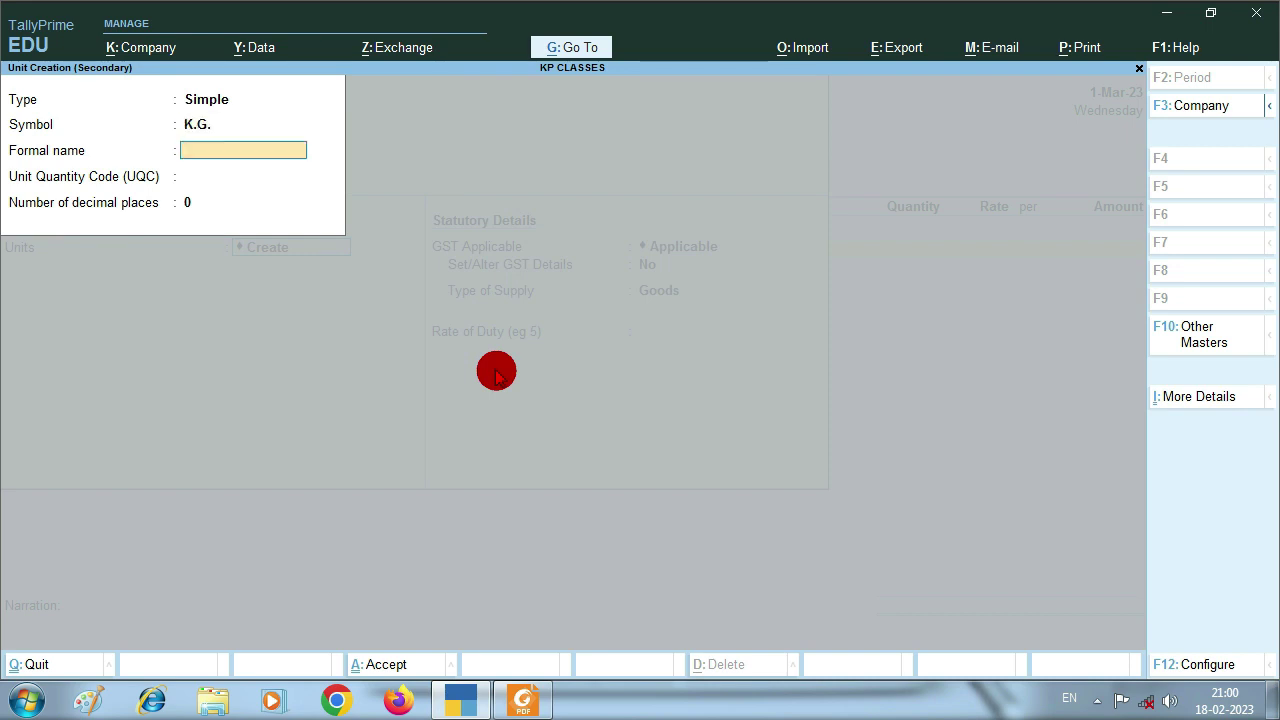
key(Return)
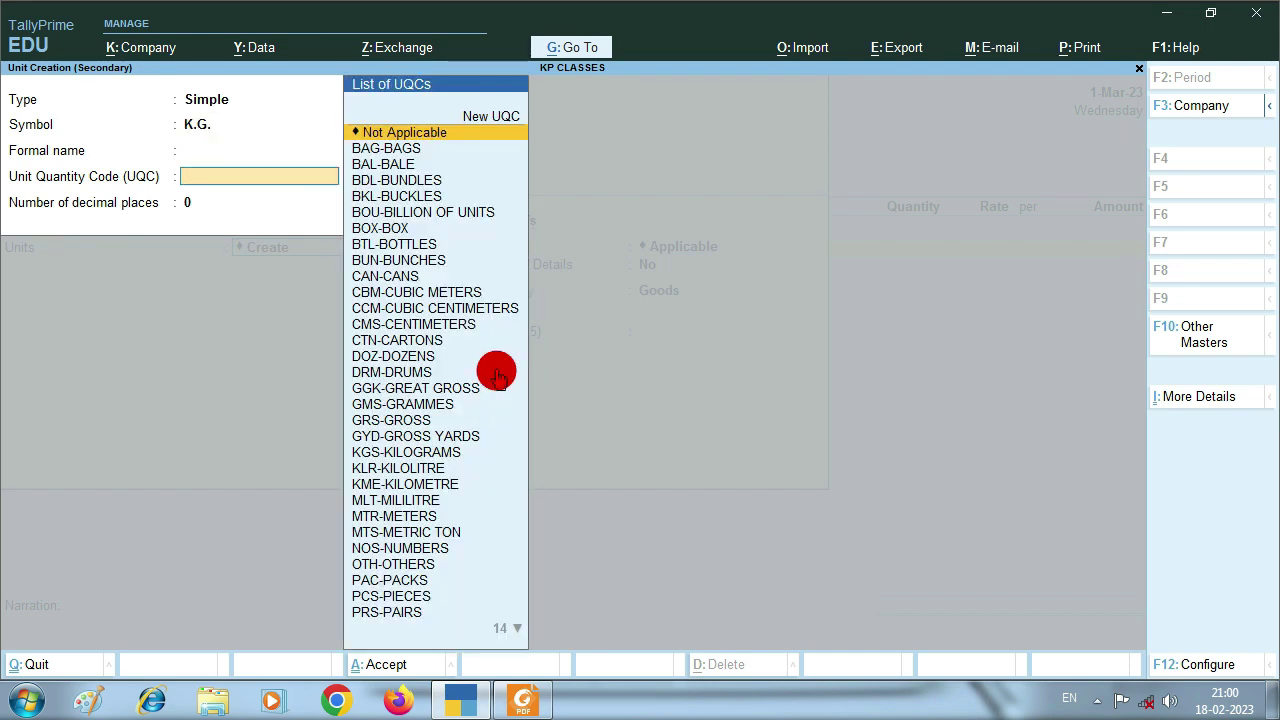
text(Kl)
key(Down)
key(Return)
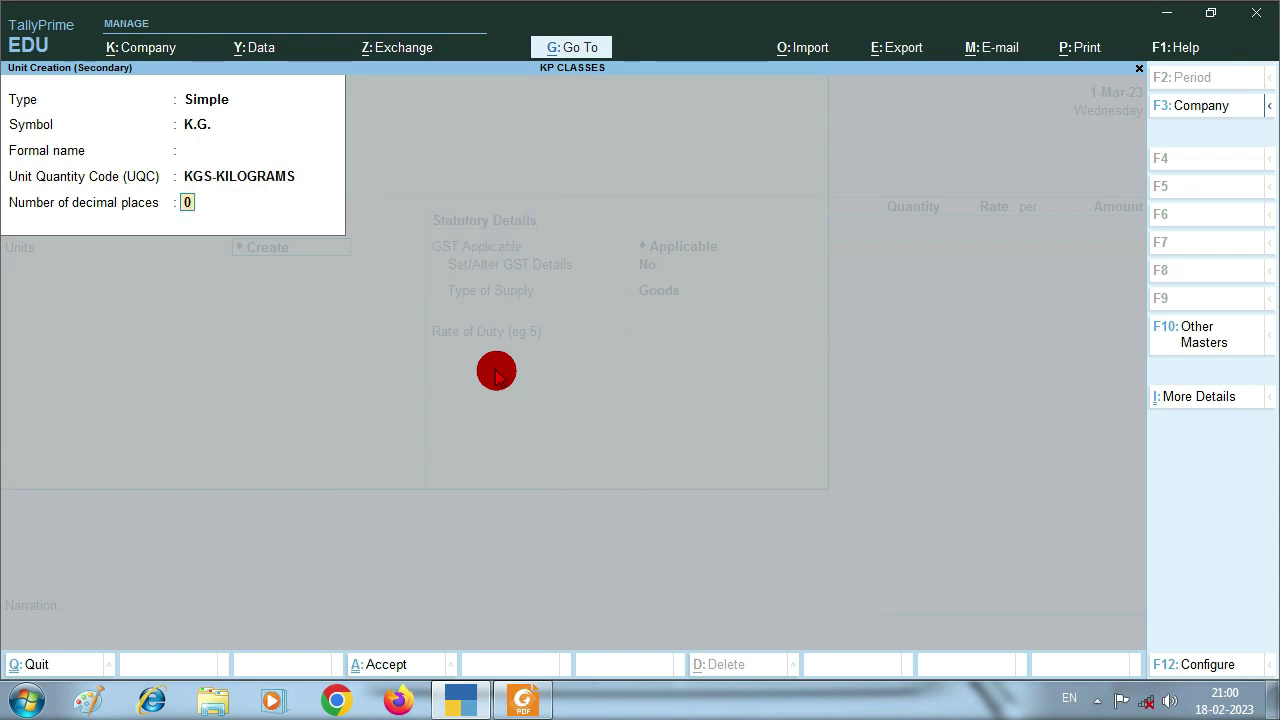
key(Return)
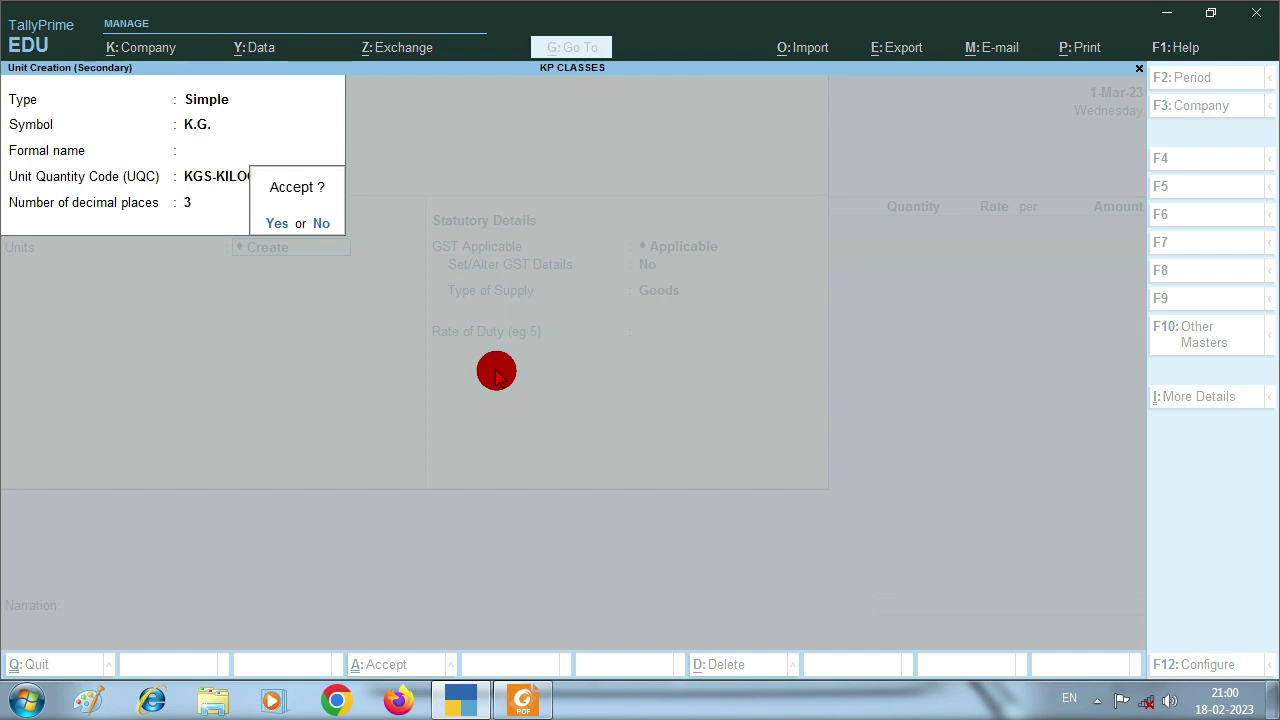
key(Return)
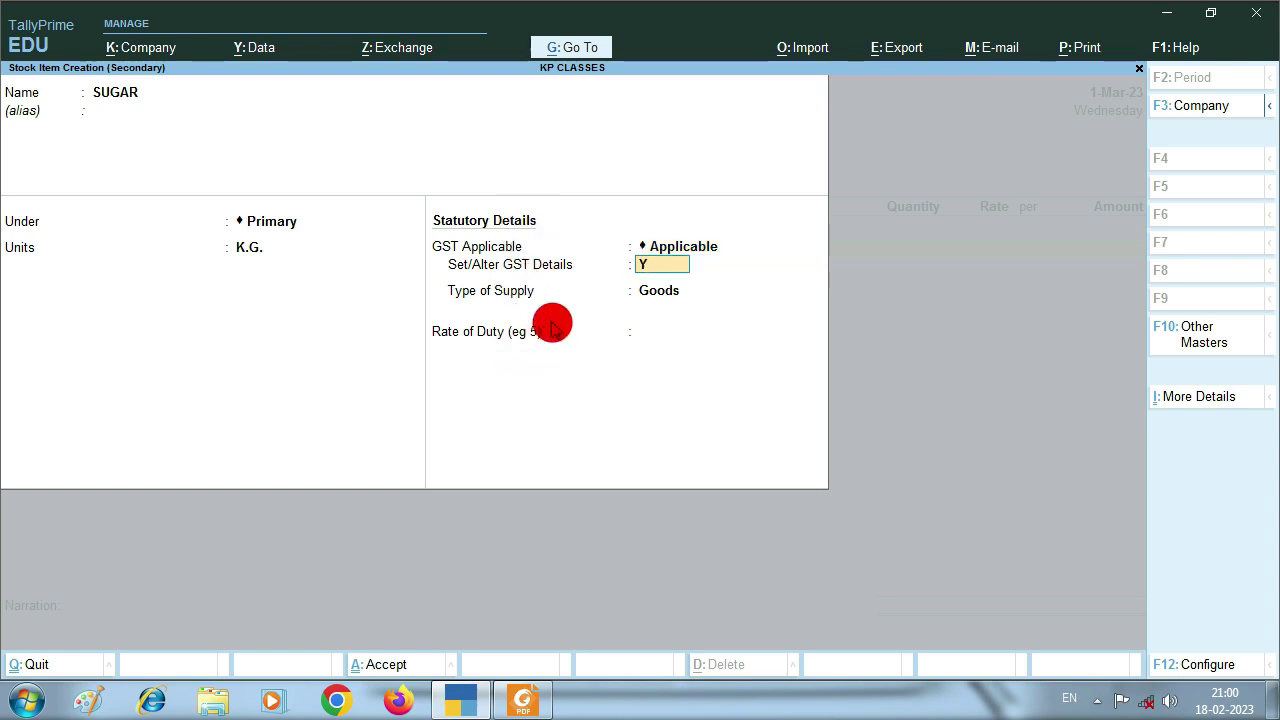
- Enable Set/Alter GST Details for the SUGAR item, with calculation type On Value and taxability Taxable
key(Return)
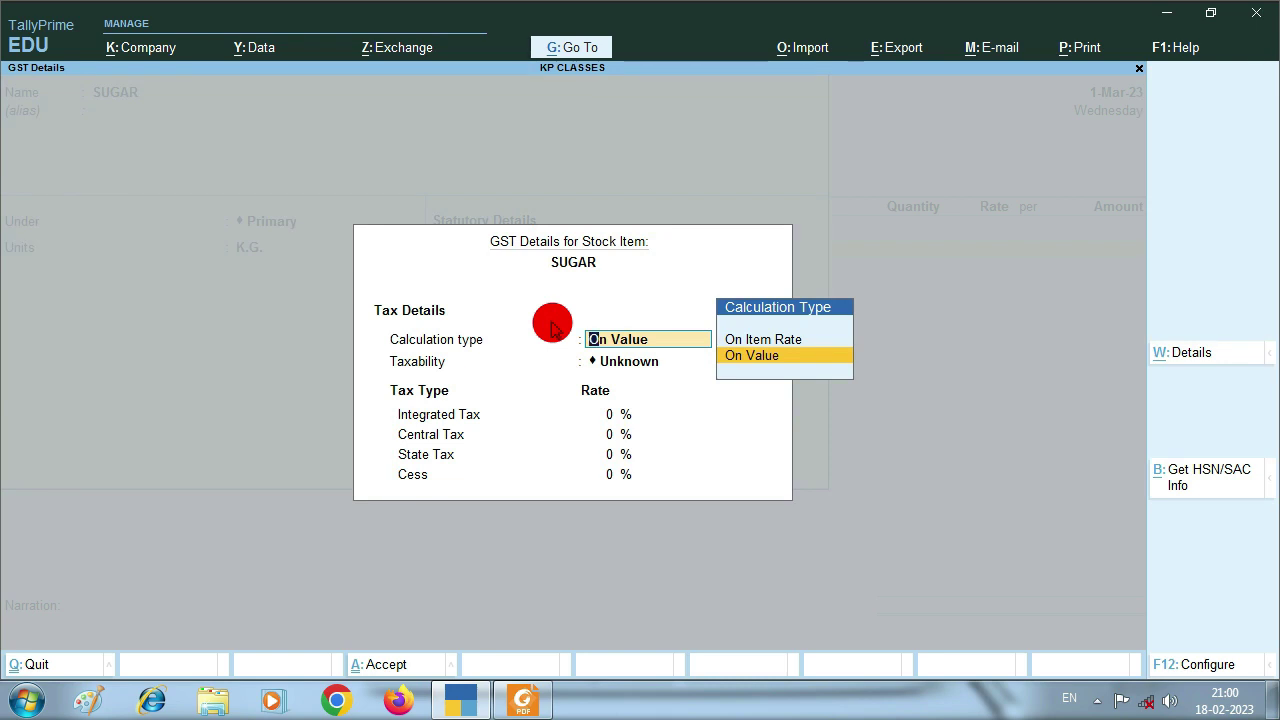
key(Return)
key(Down)
key(Down)
key(Down)
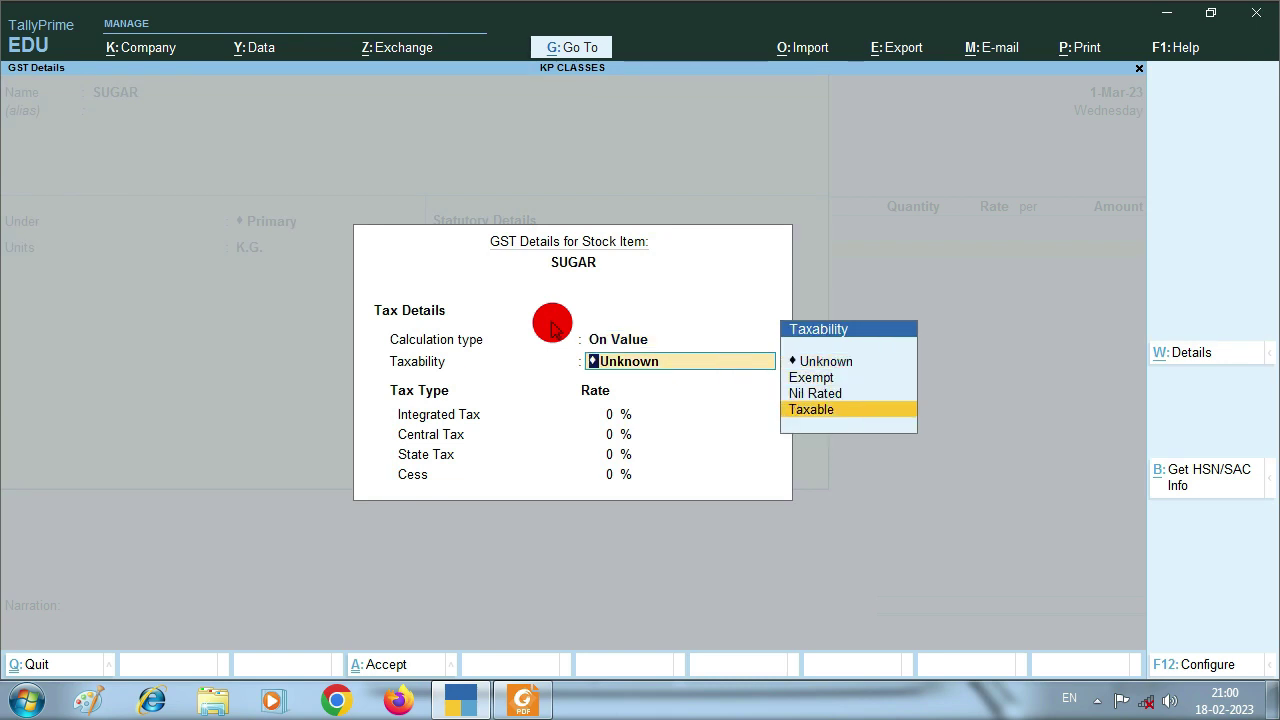
key(Return)
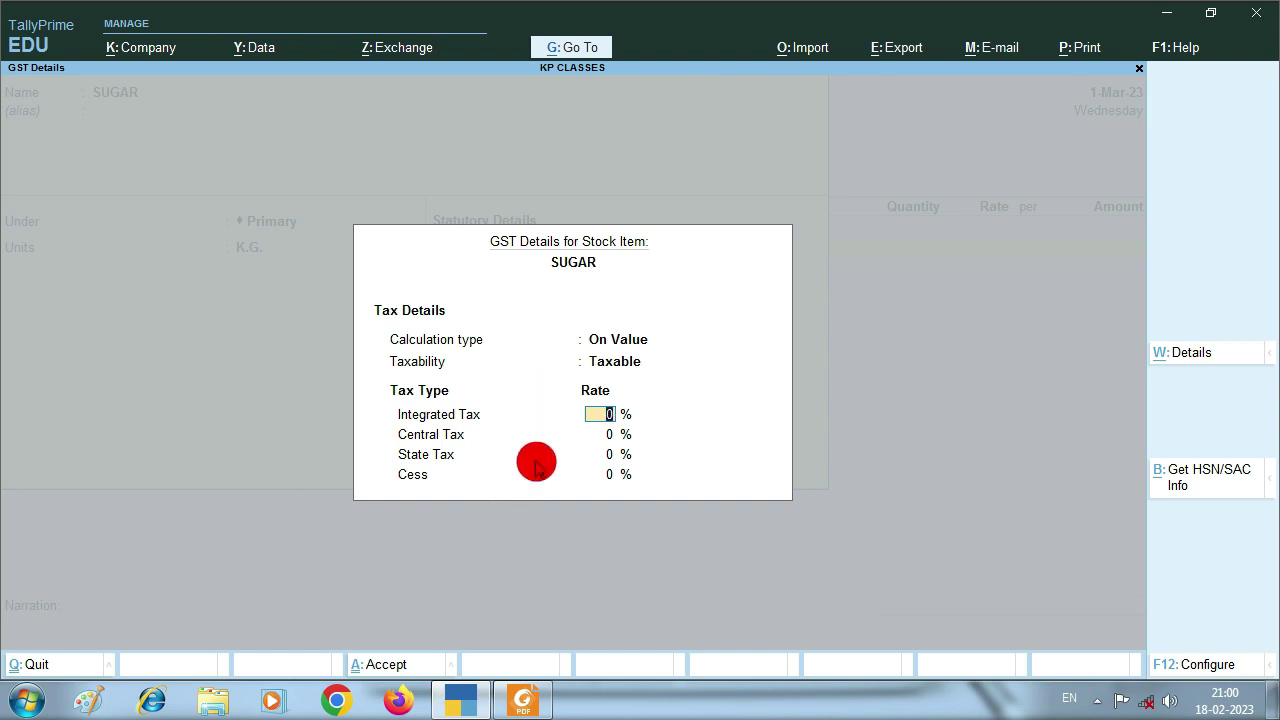
- Check the GST configuration and the invoice's tax rates, then set SUGAR's integrated tax to 5 % and accept the GST details
key(F12)
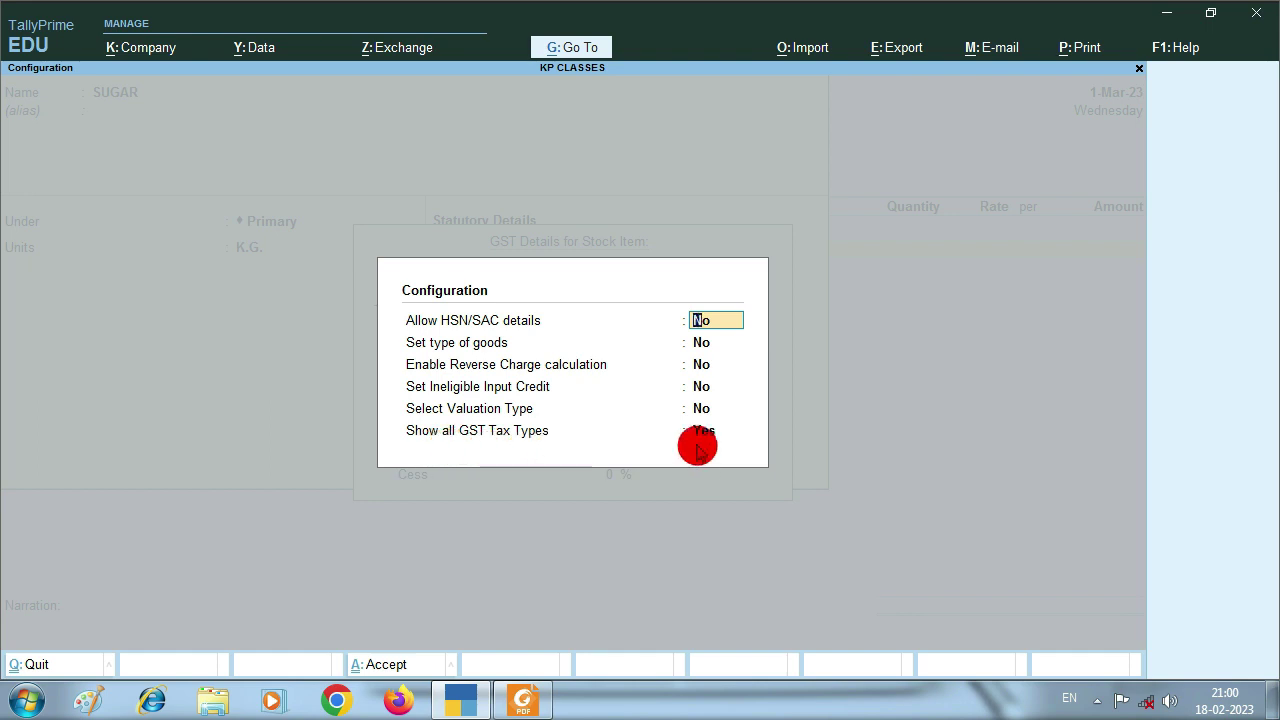
key(ctrl+a)
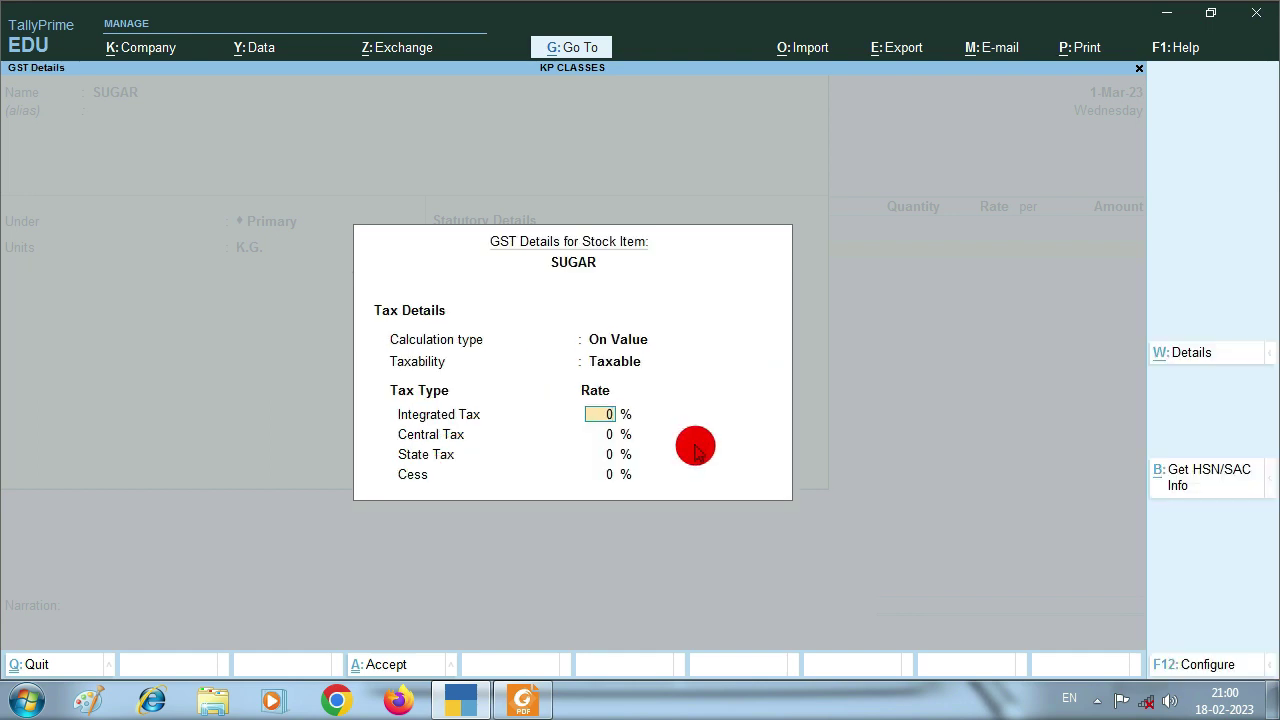
key(alt+Tab)
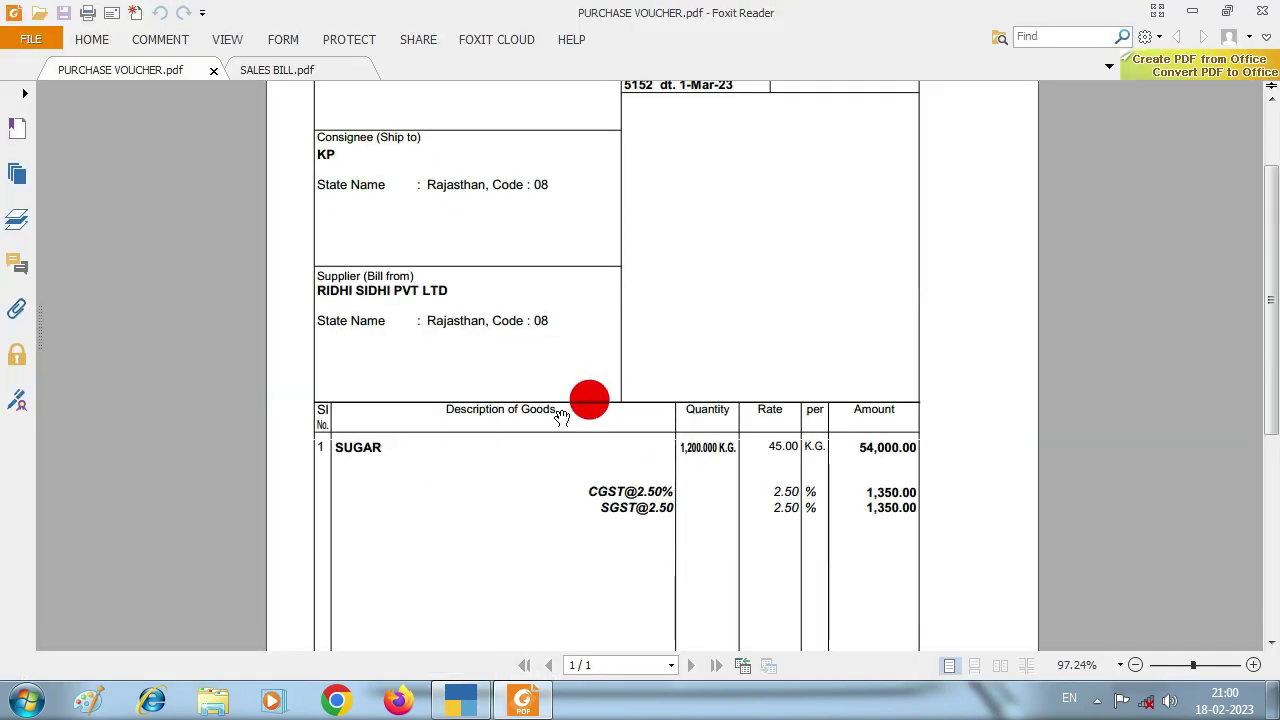
scroll(497, 430, down, 3)
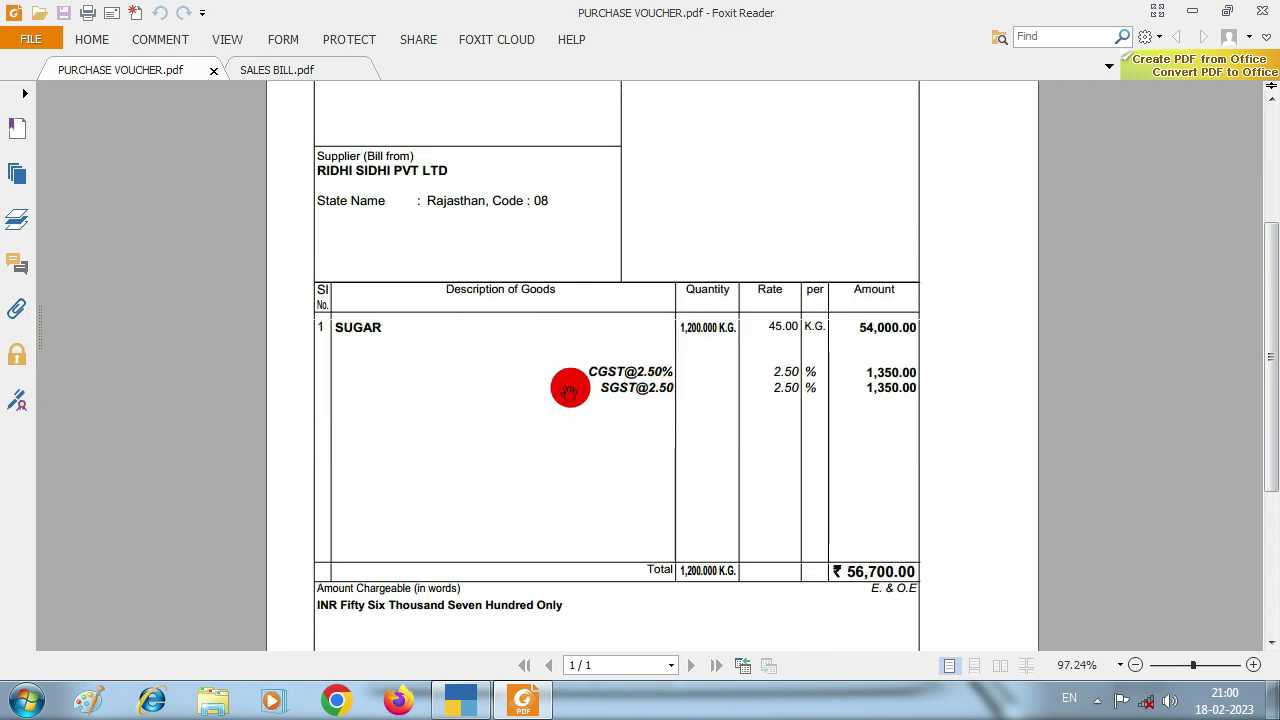
key(alt+Tab)
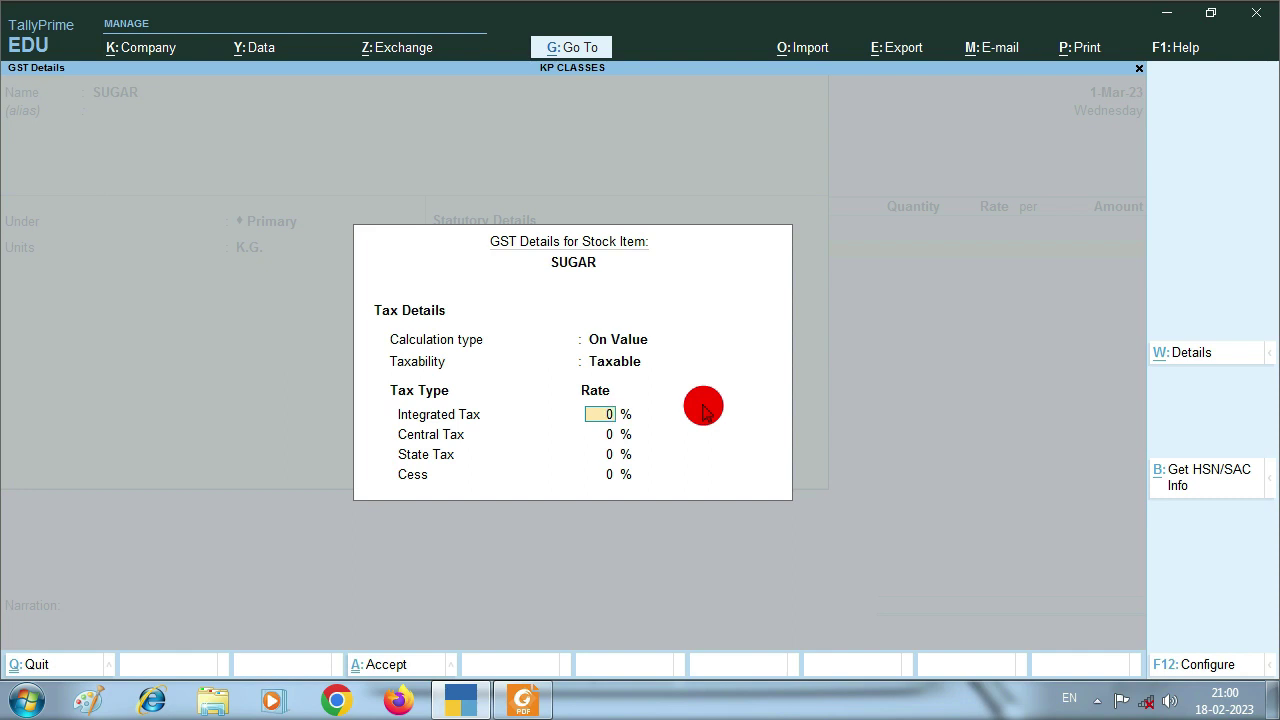
key(Return)
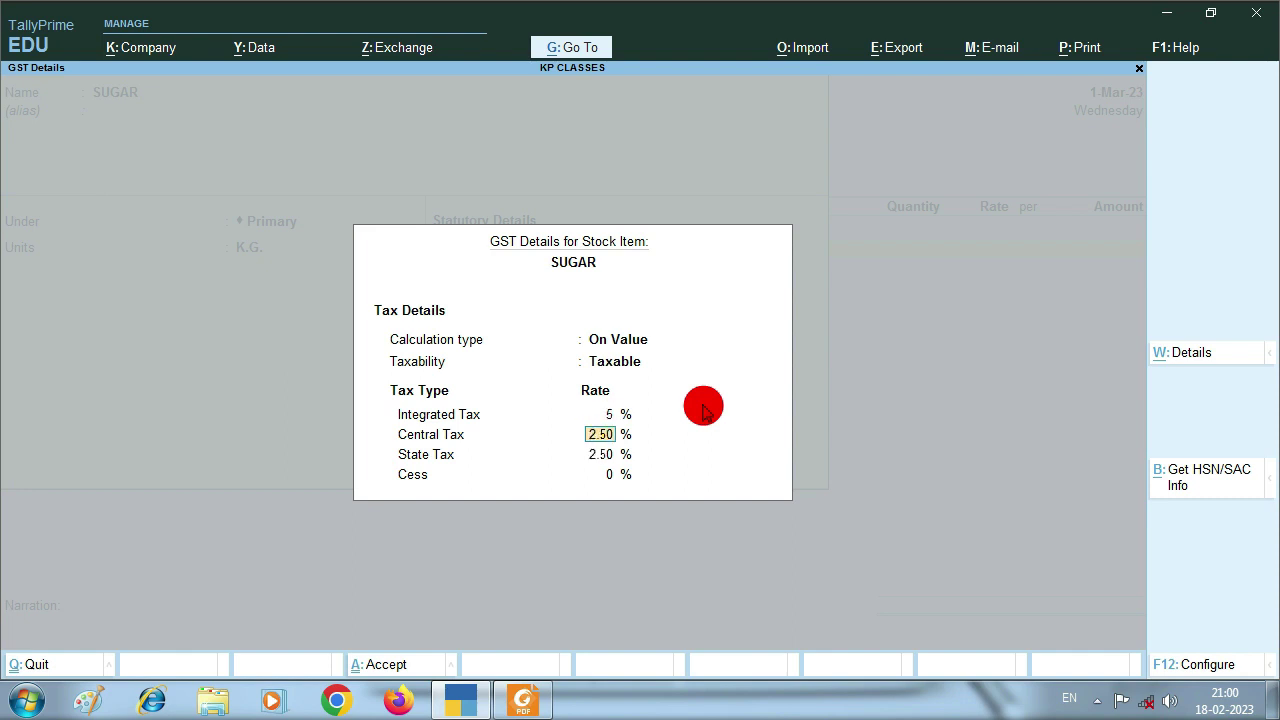
key(ctrl+a)
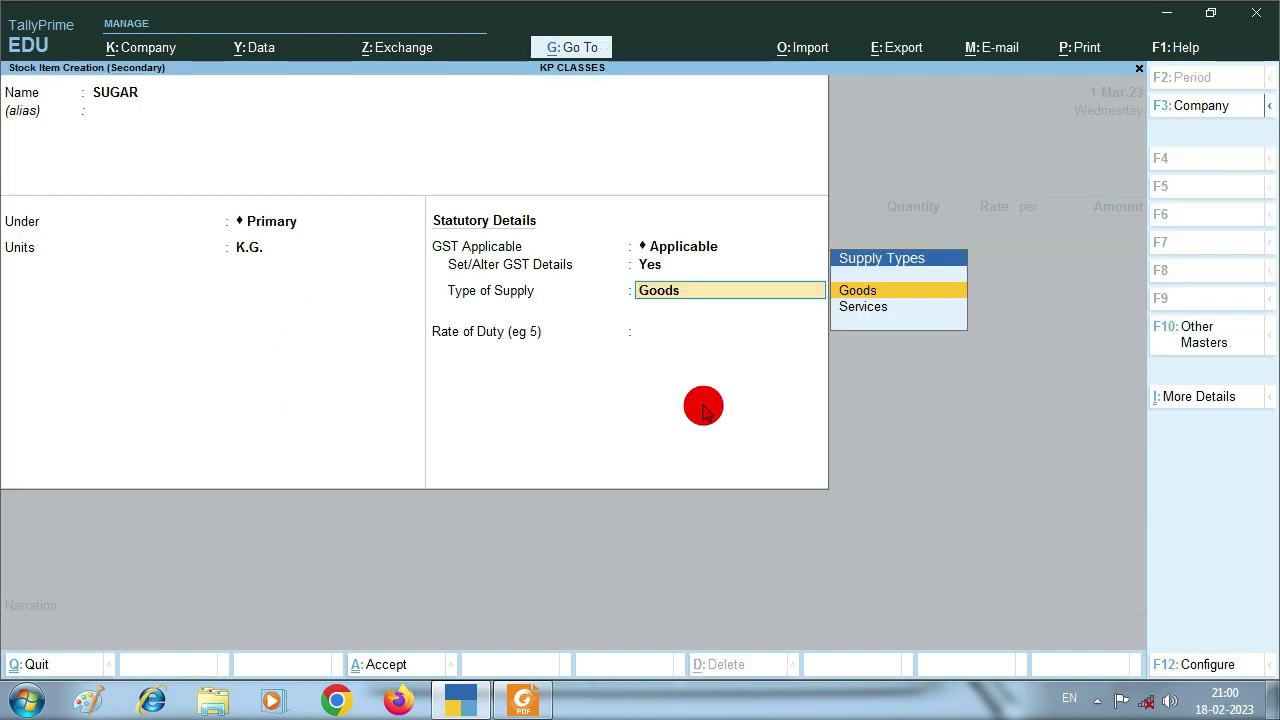
- Keep the type of supply as Goods, leave the rate of duty blank, and save the SUGAR stock item
key(Return)
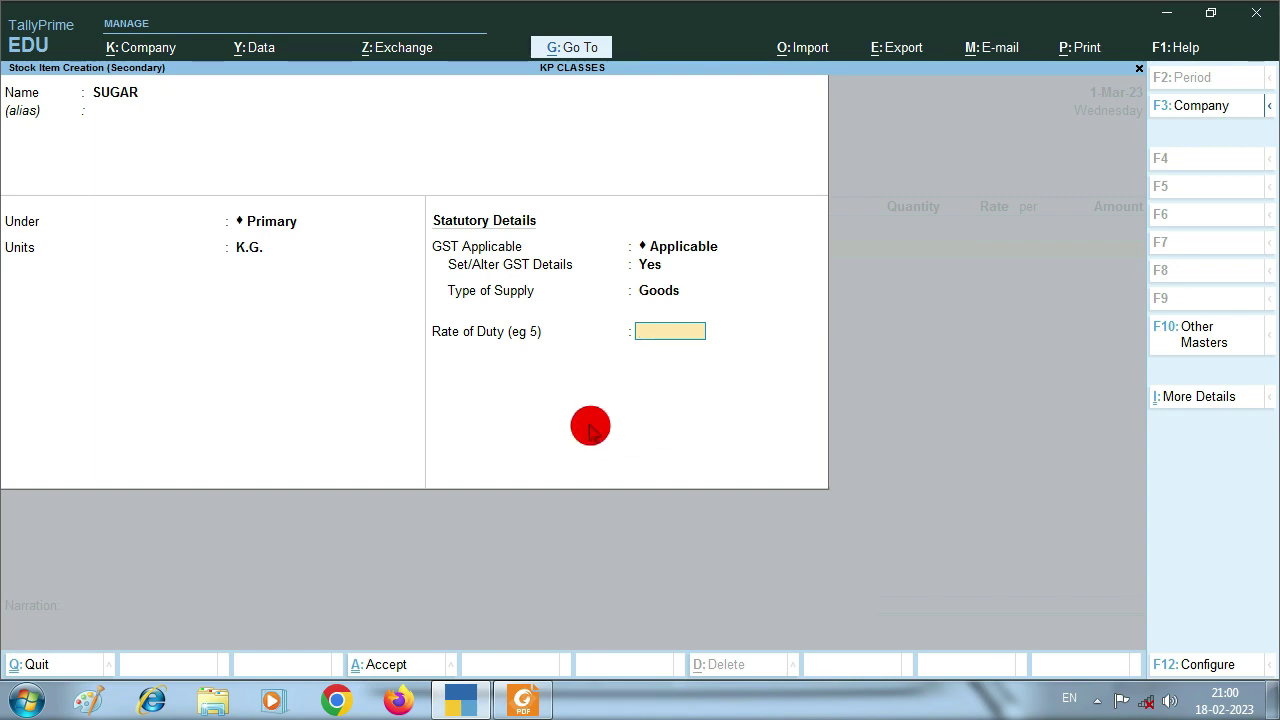
key(ctrl)
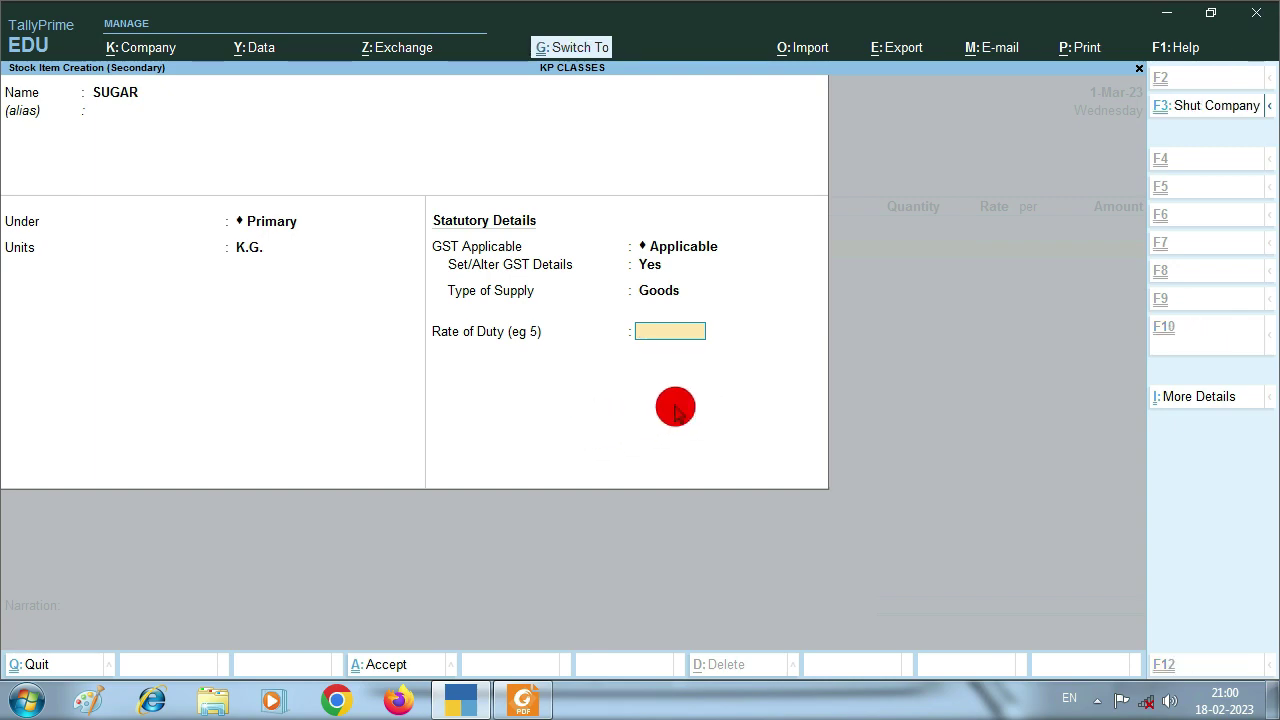
key(ctrl+a)
- Consult the invoice and enter 1,200 K.G. of SUGAR at a rate of 45.00 per K.G. in the voucher
key(alt+Tab)
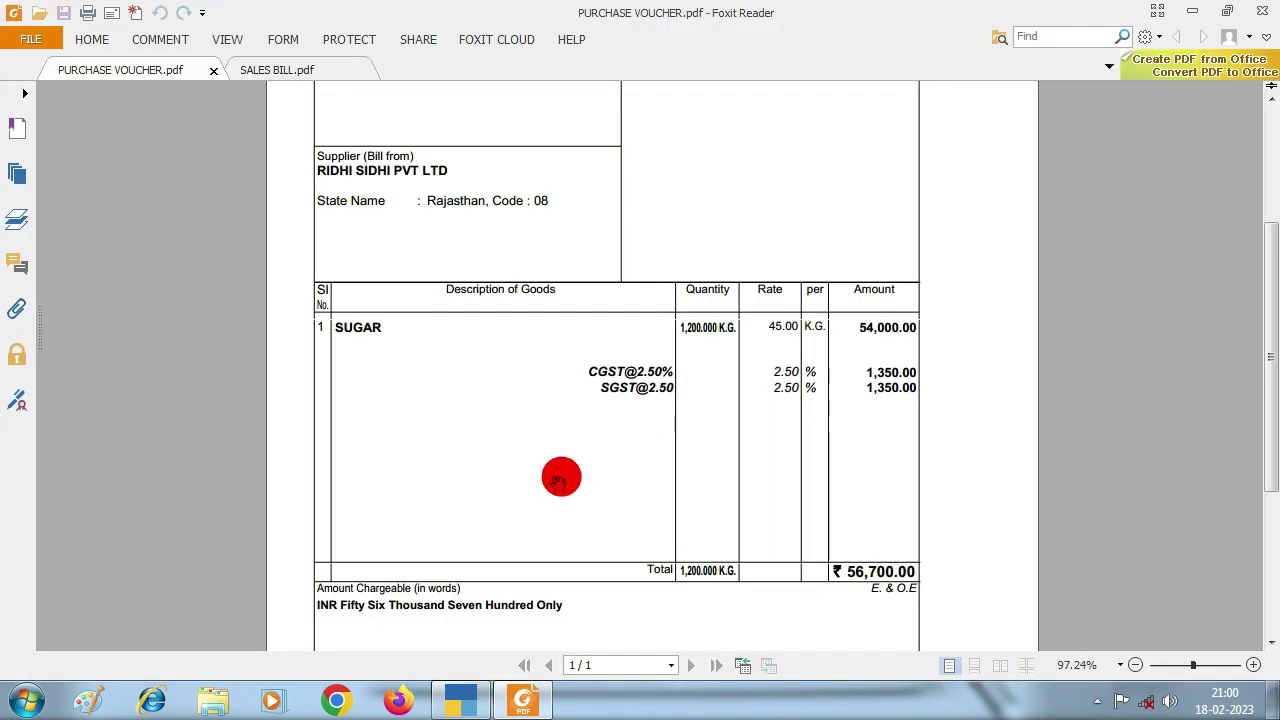
key(alt+Tab)
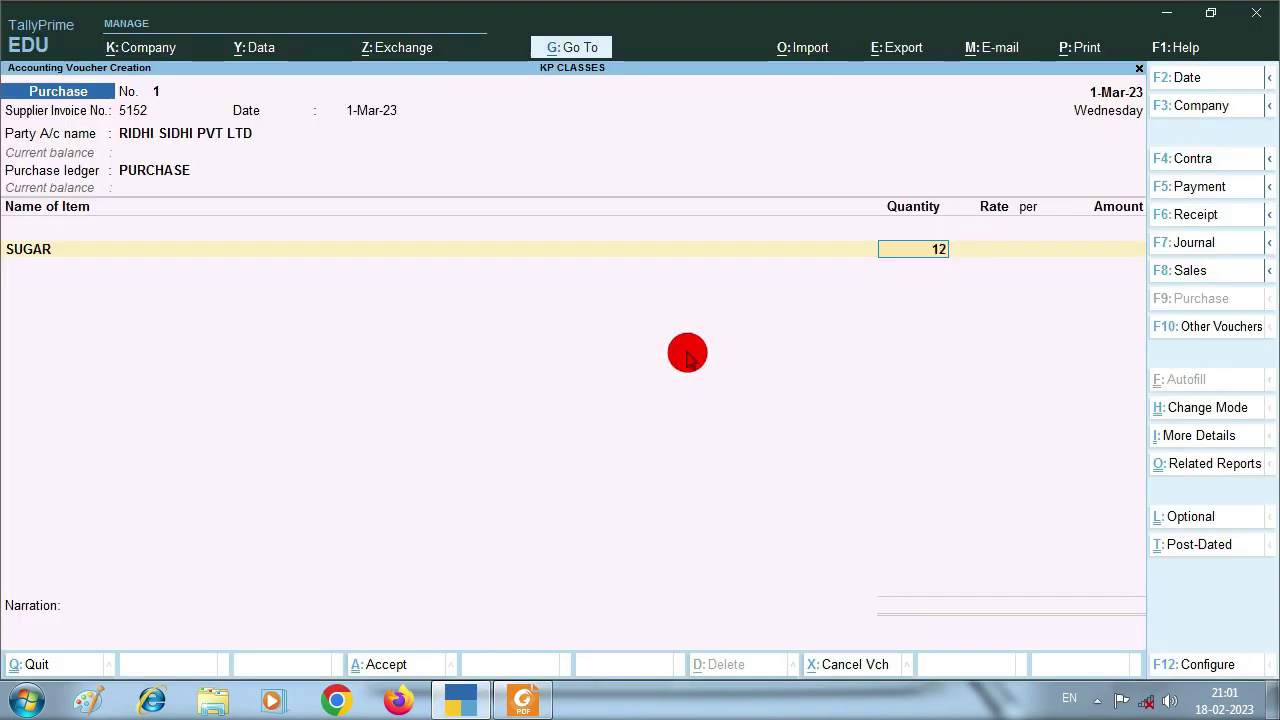
key(Return)
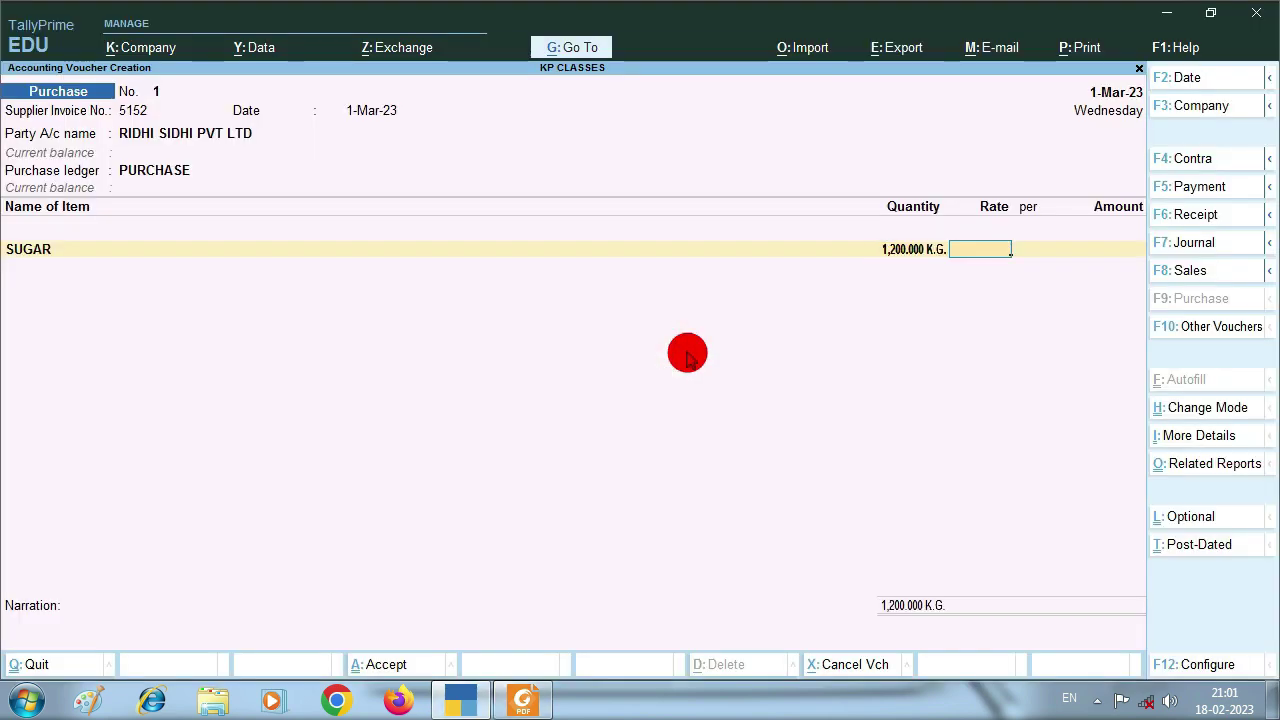
key(alt+Tab)
key(alt+Tab)
key(Return)
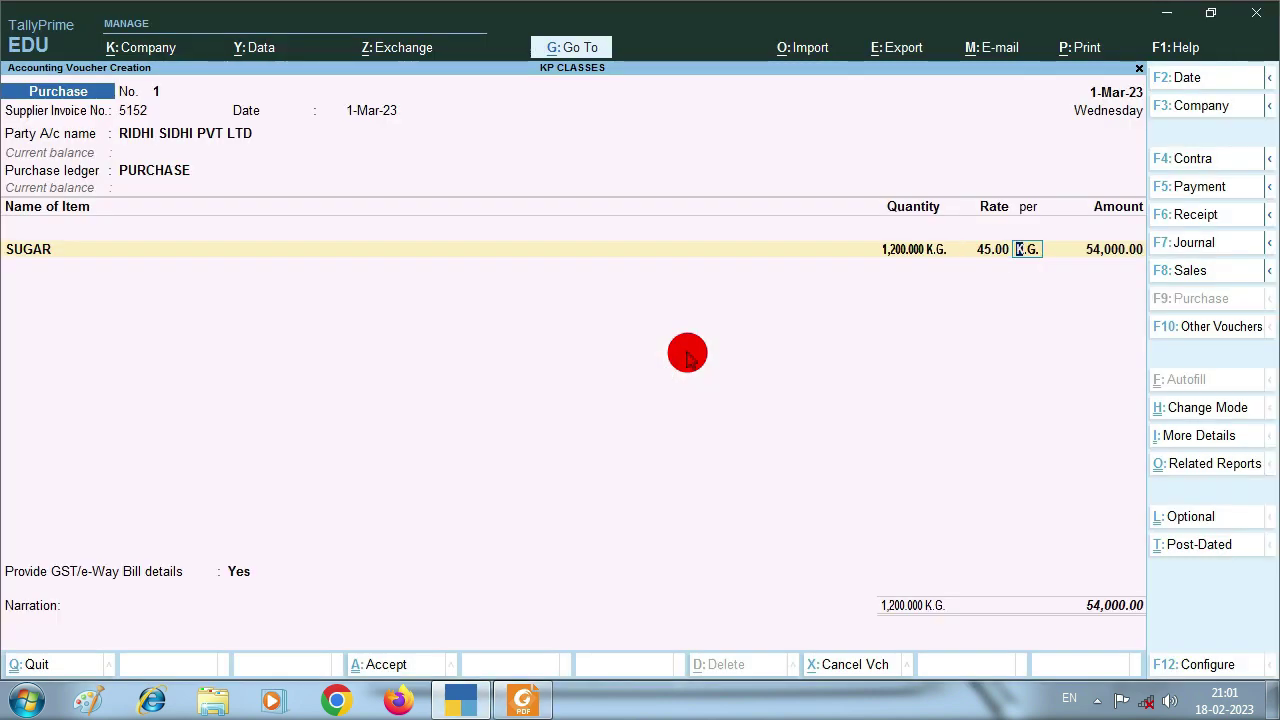
key(Return)
key(Return)
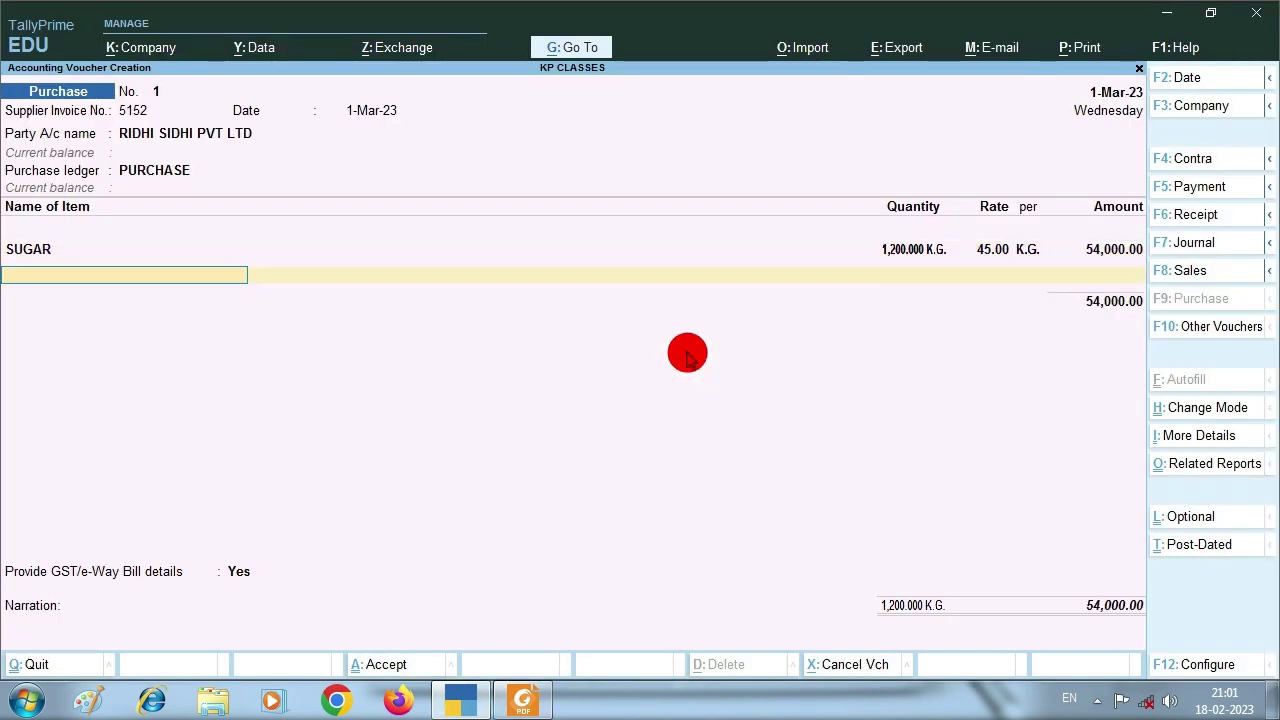
- End the item list after SUGAR and look up the tax lines on the purchase invoice
key(alt+Tab)
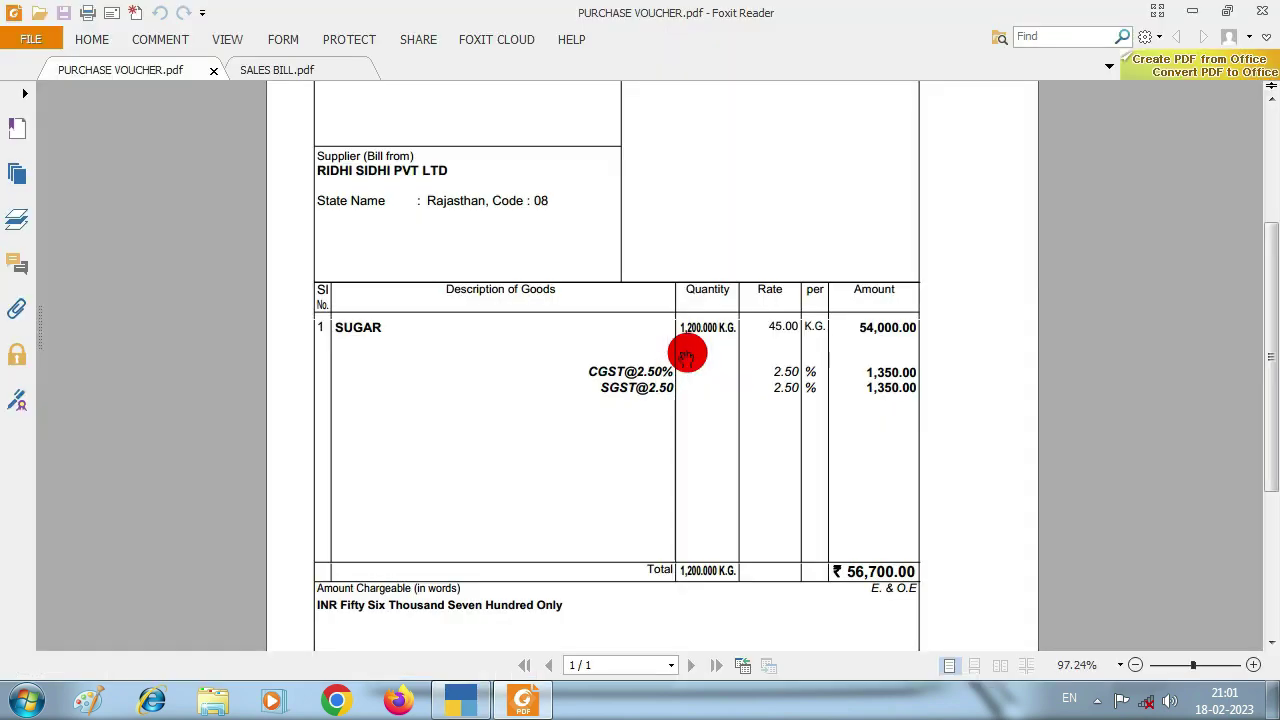
key(alt+Tab)
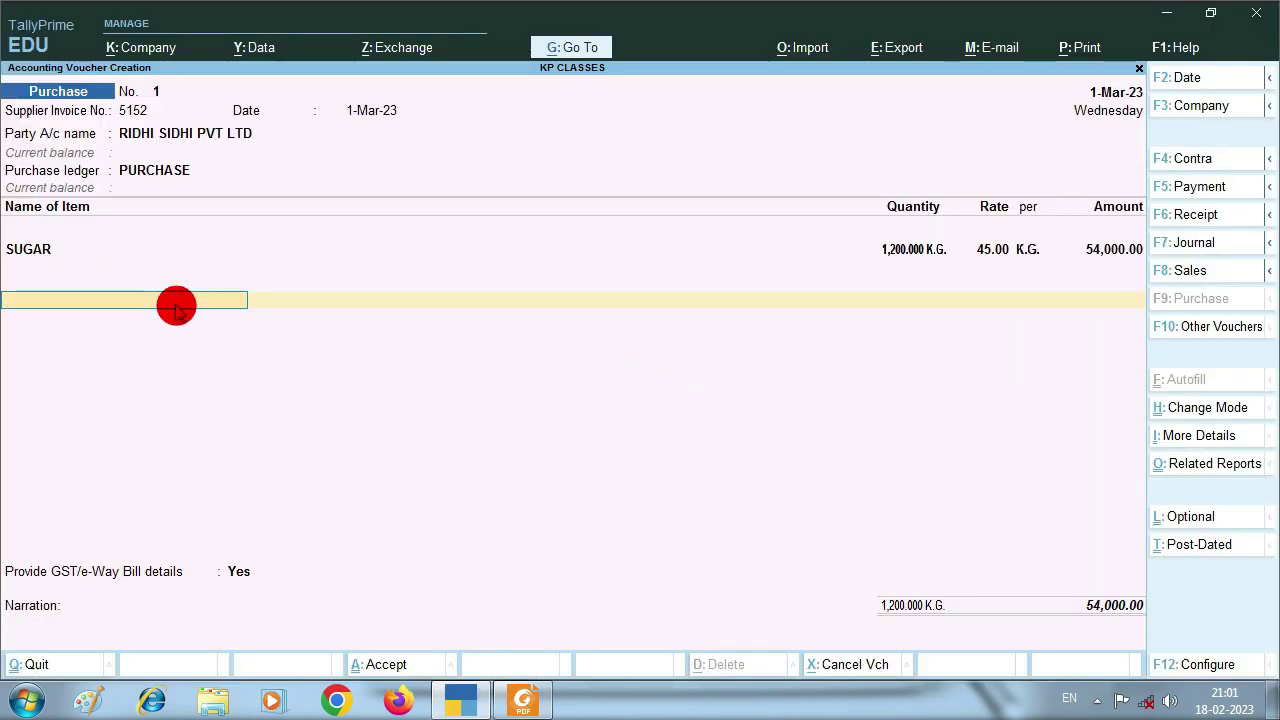
key(alt+Tab)
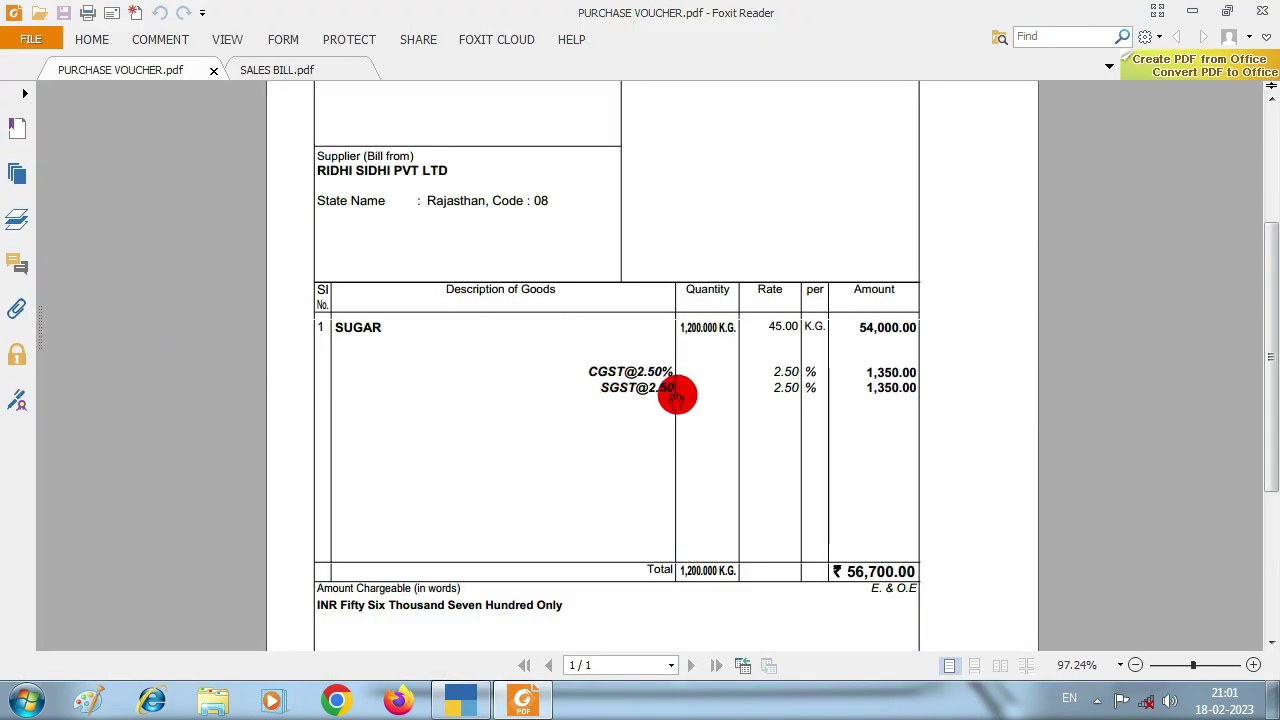
key(alt+Tab)
text(C)
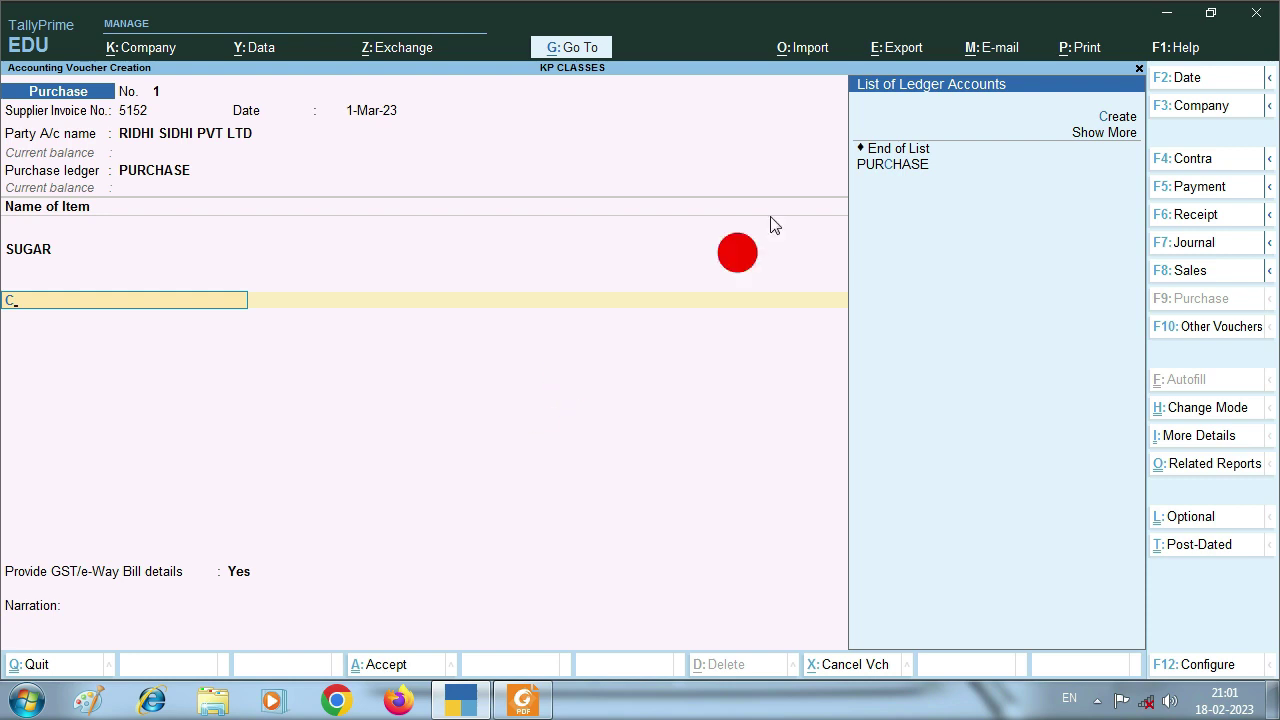
key(Up)
key(Up)
key(Up)
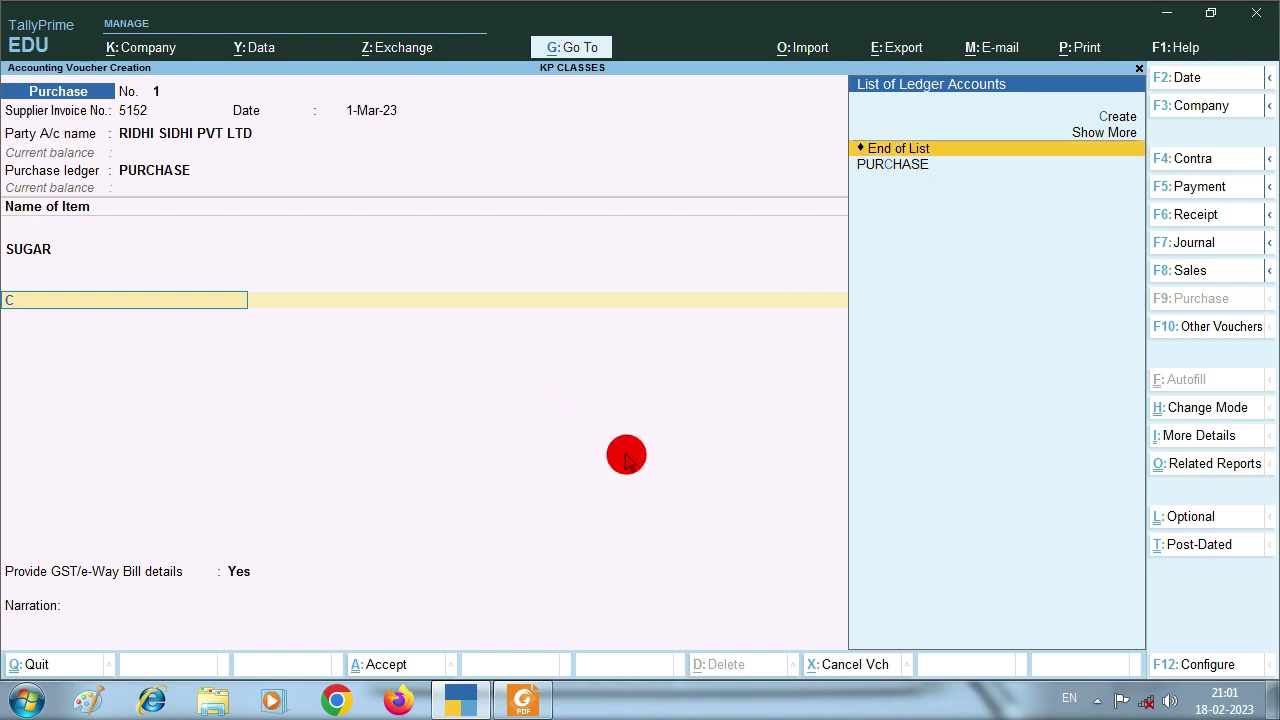
key(Return)
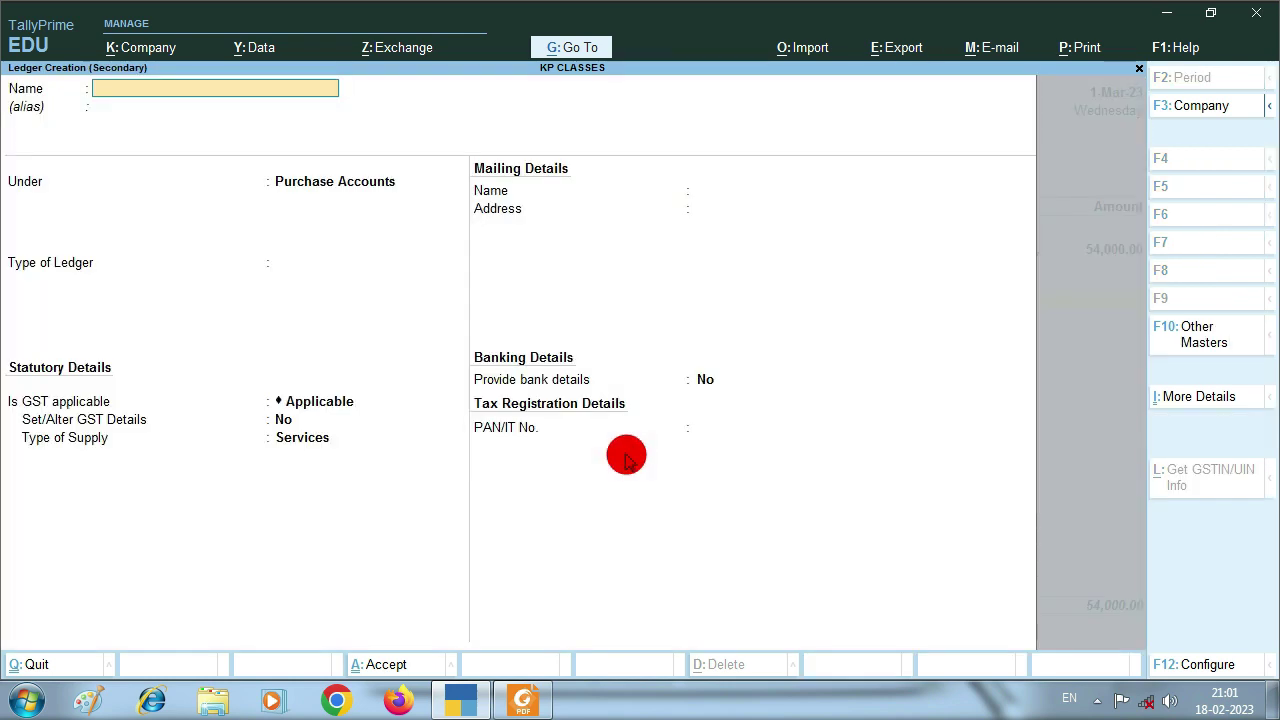
text(ST@2.50)
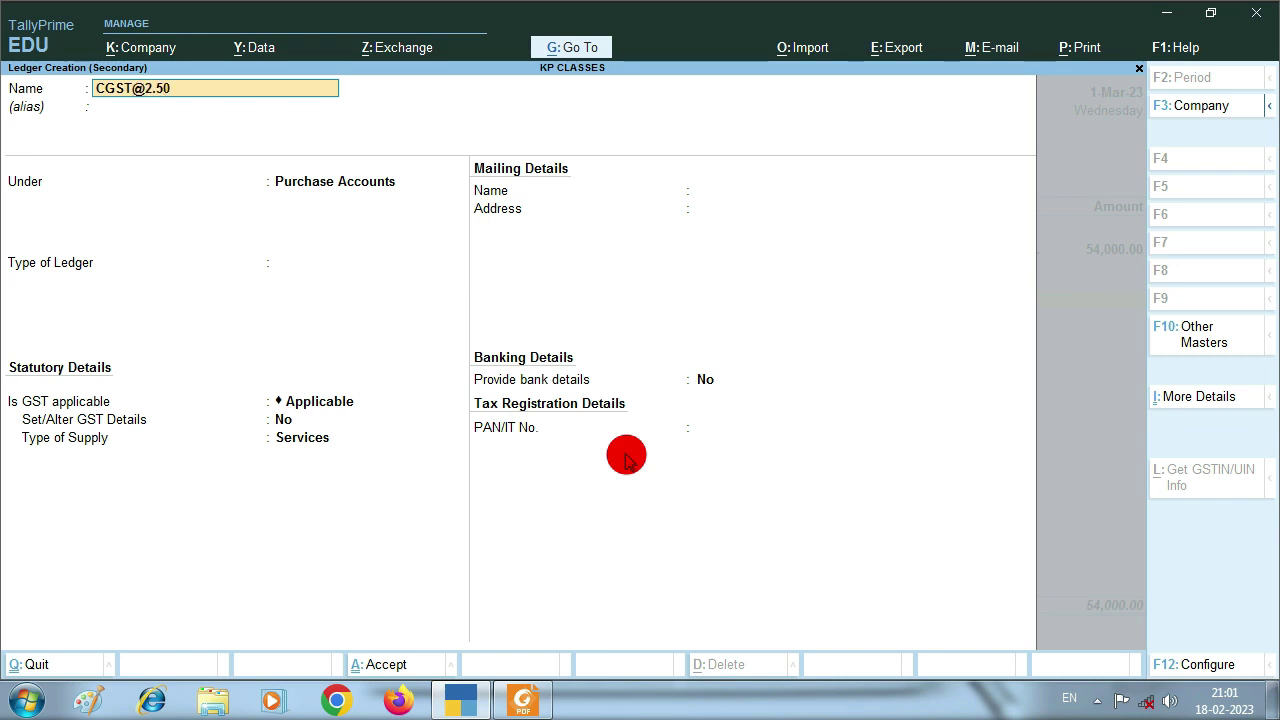
text(%)
key(Return)
key(Return)
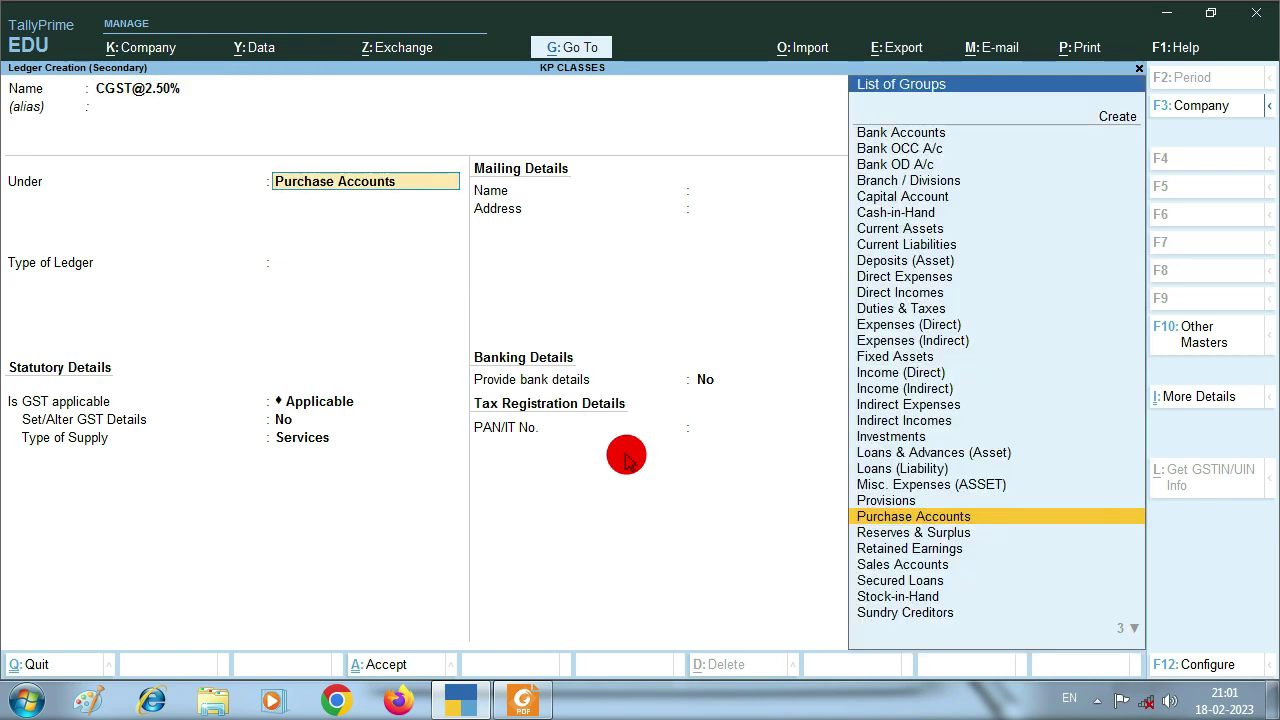
- Place the CGST ledger under Duties & Taxes as GST, tax type Central Tax, with a calculation percentage of 2.50 %
text(DU)
key(Return)
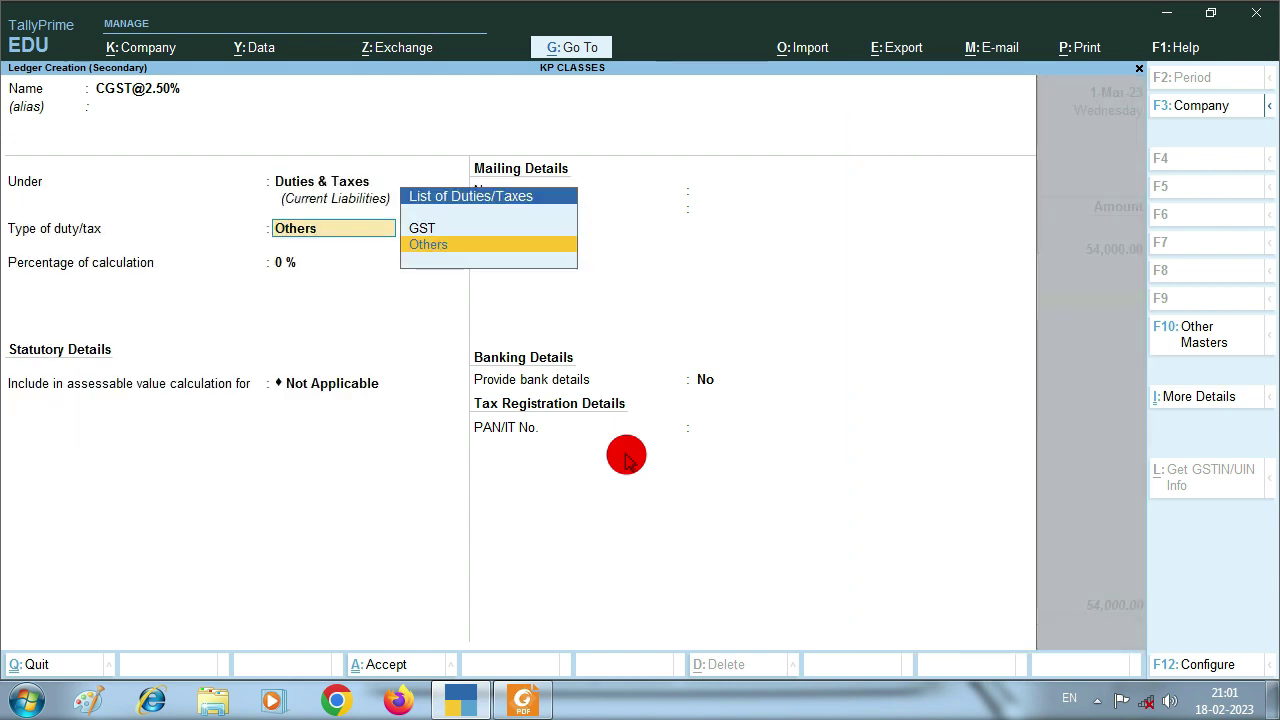
key(Up)
key(Return)
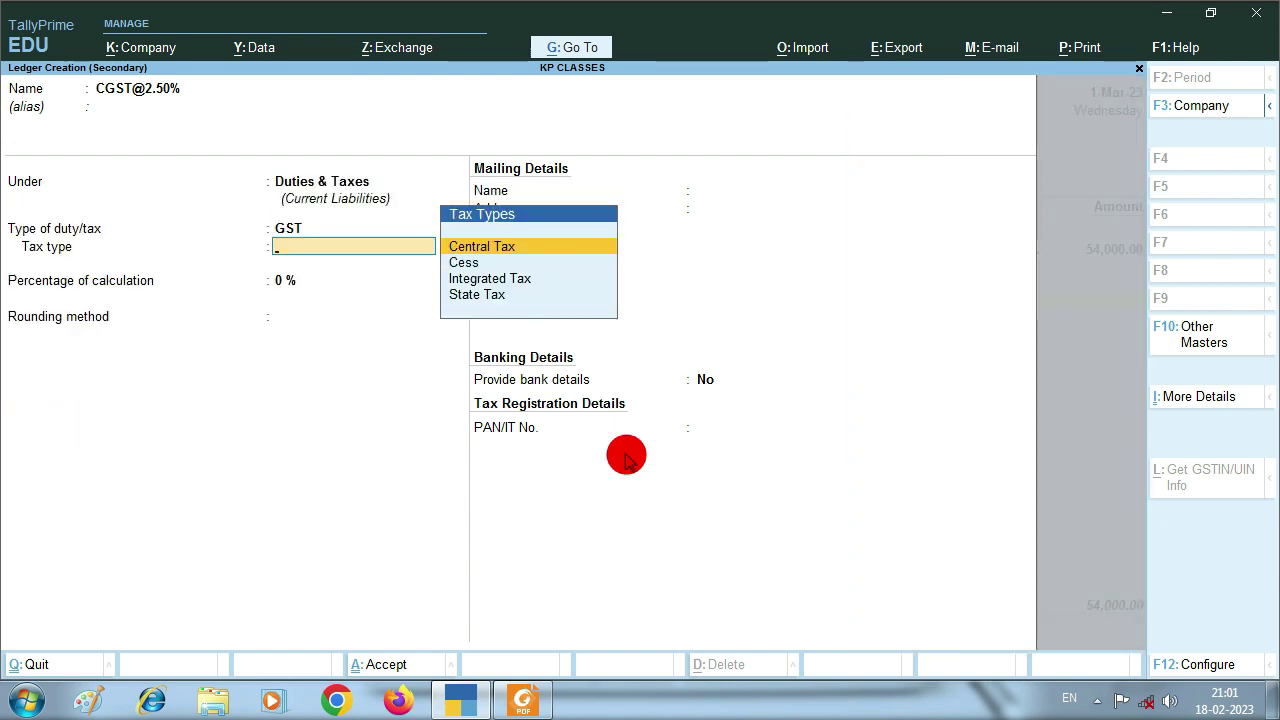
key(Return)
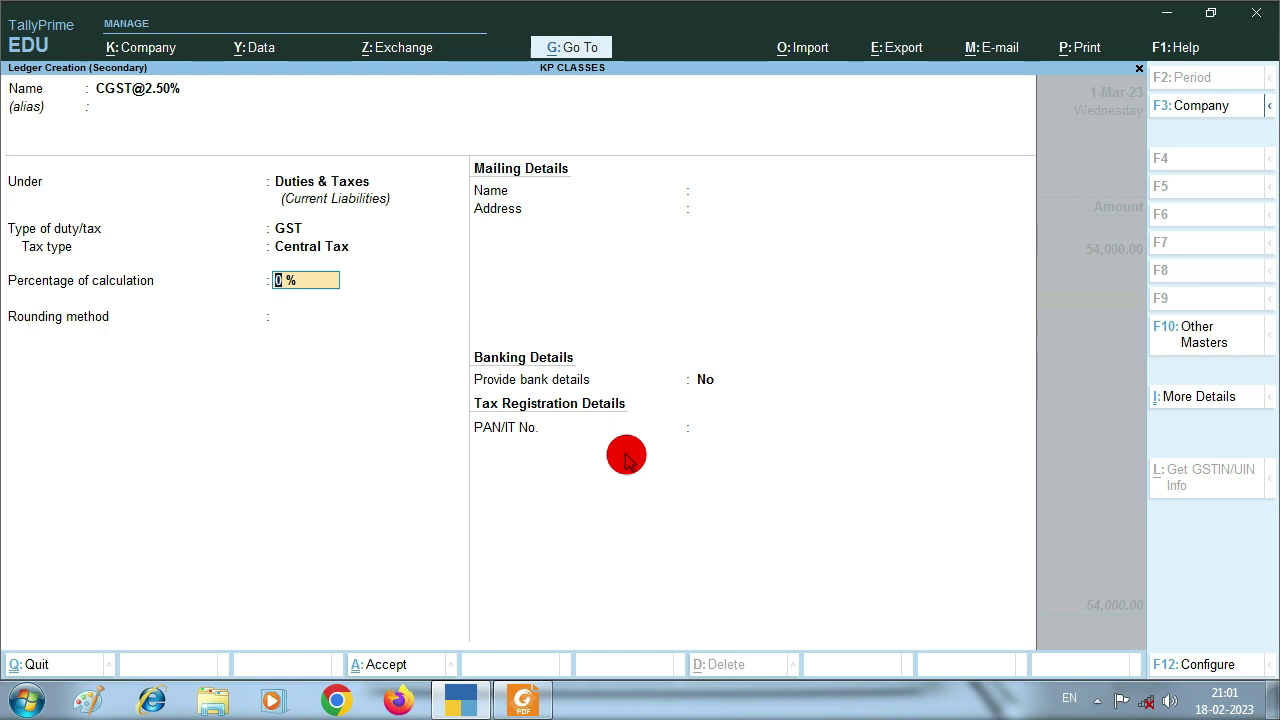
key(Return)
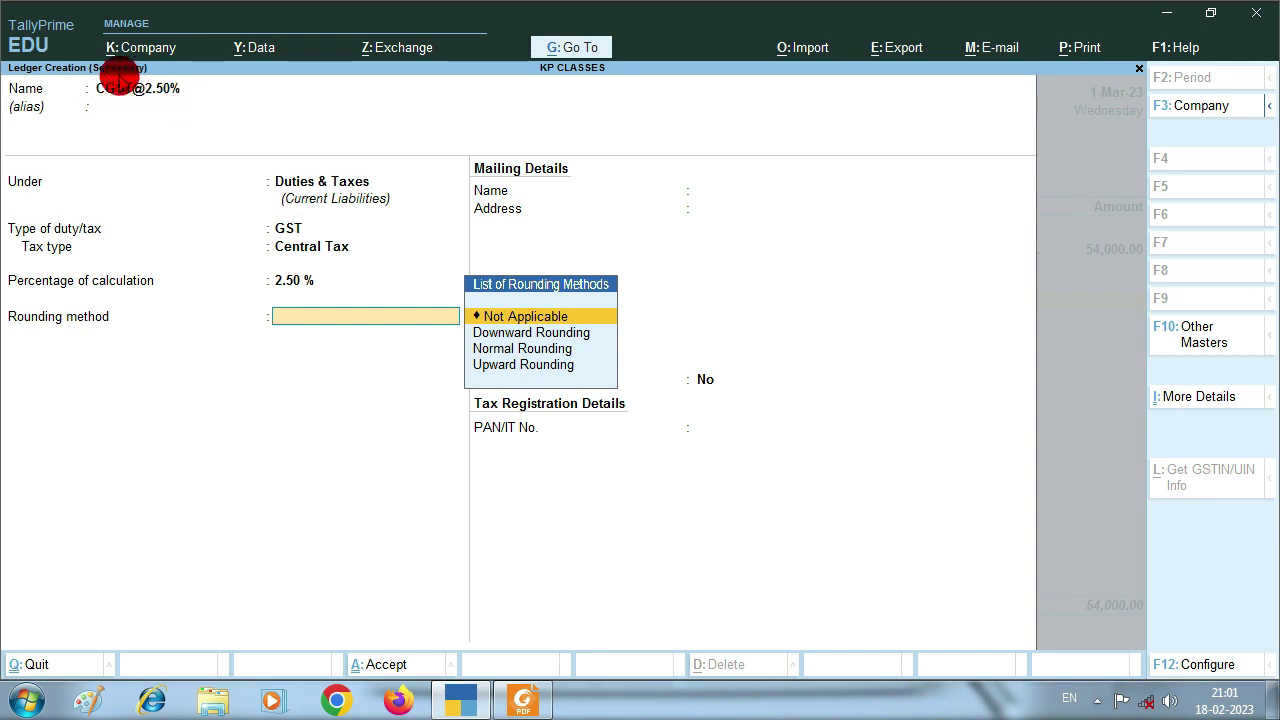
key(ctrl)
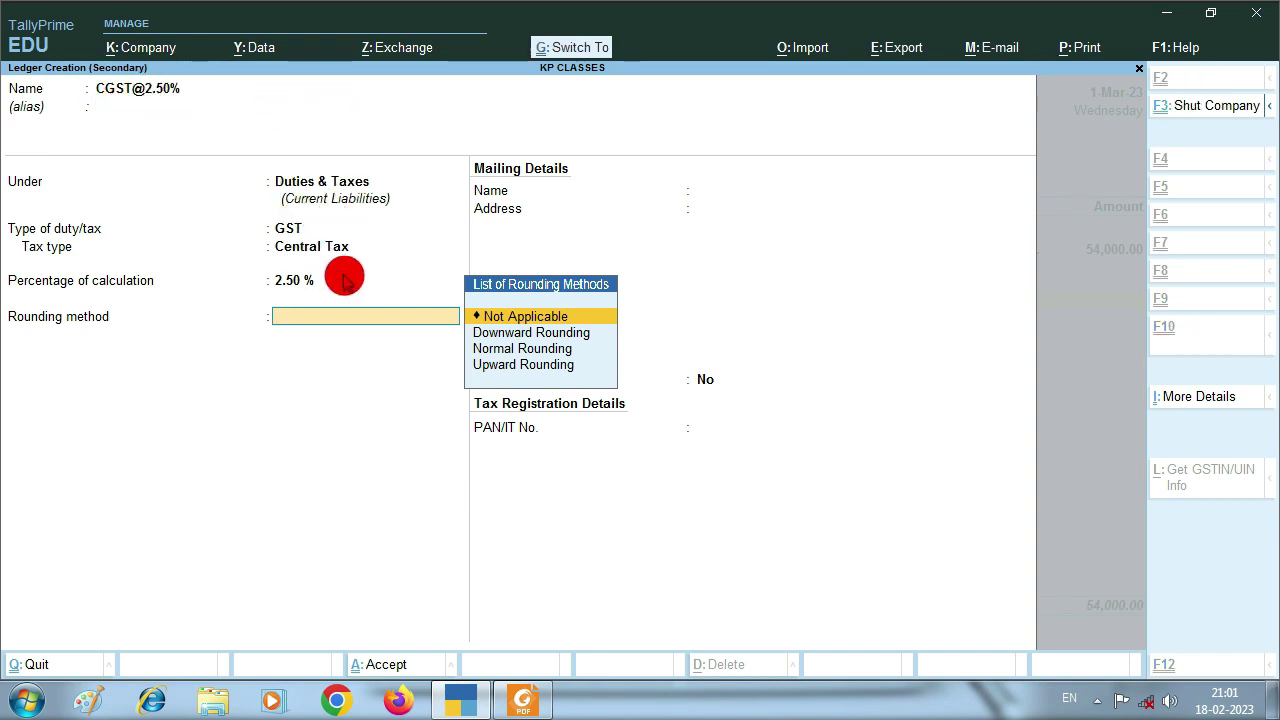
key(ctrl+a)
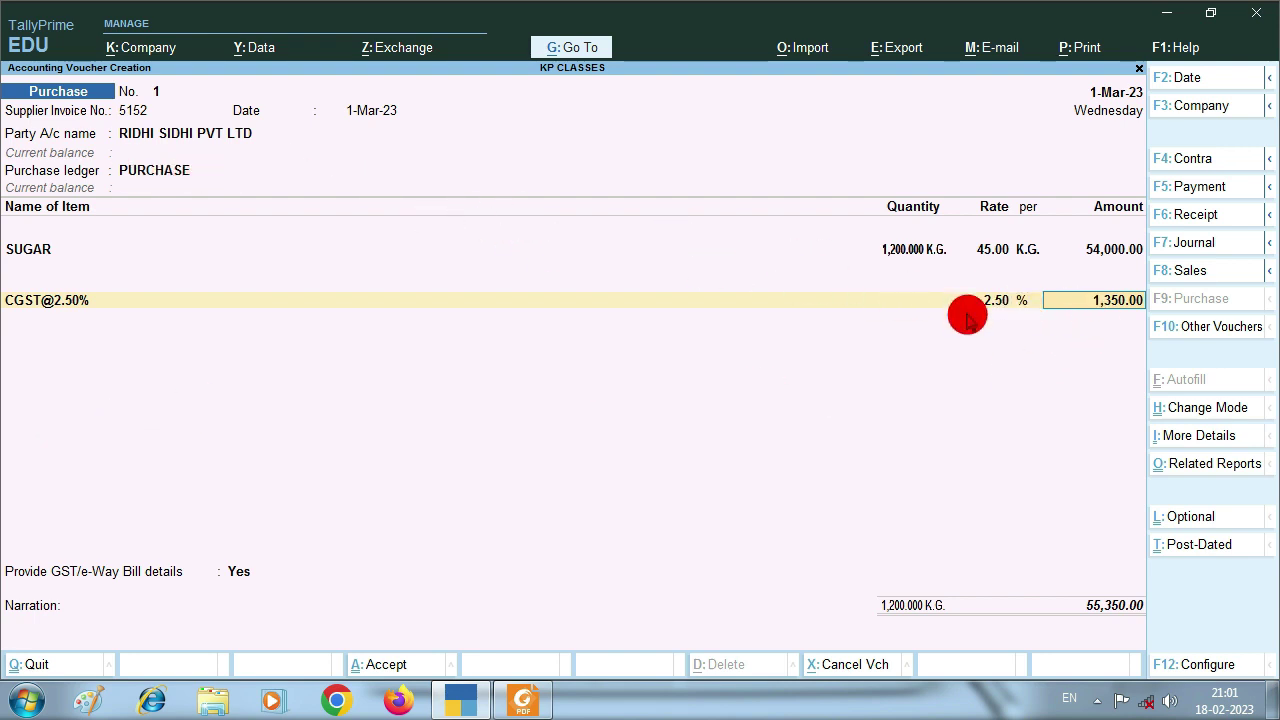
key(Return)
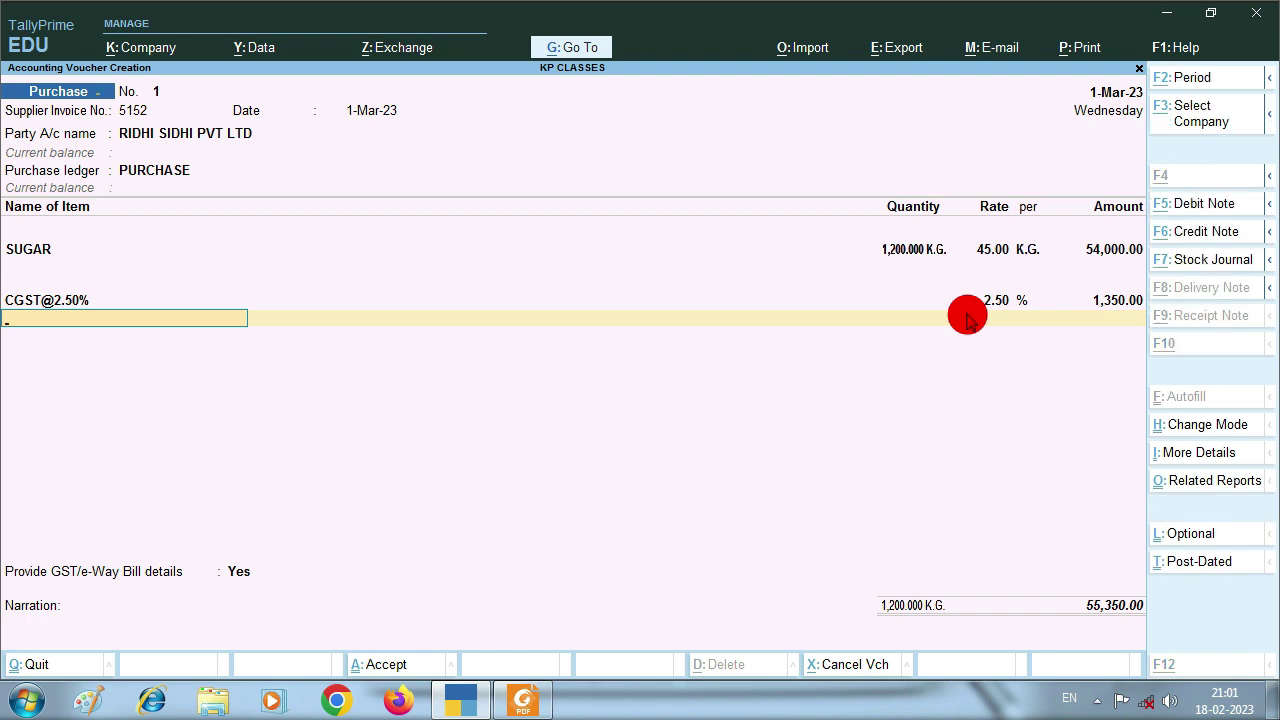
key(alt+c)
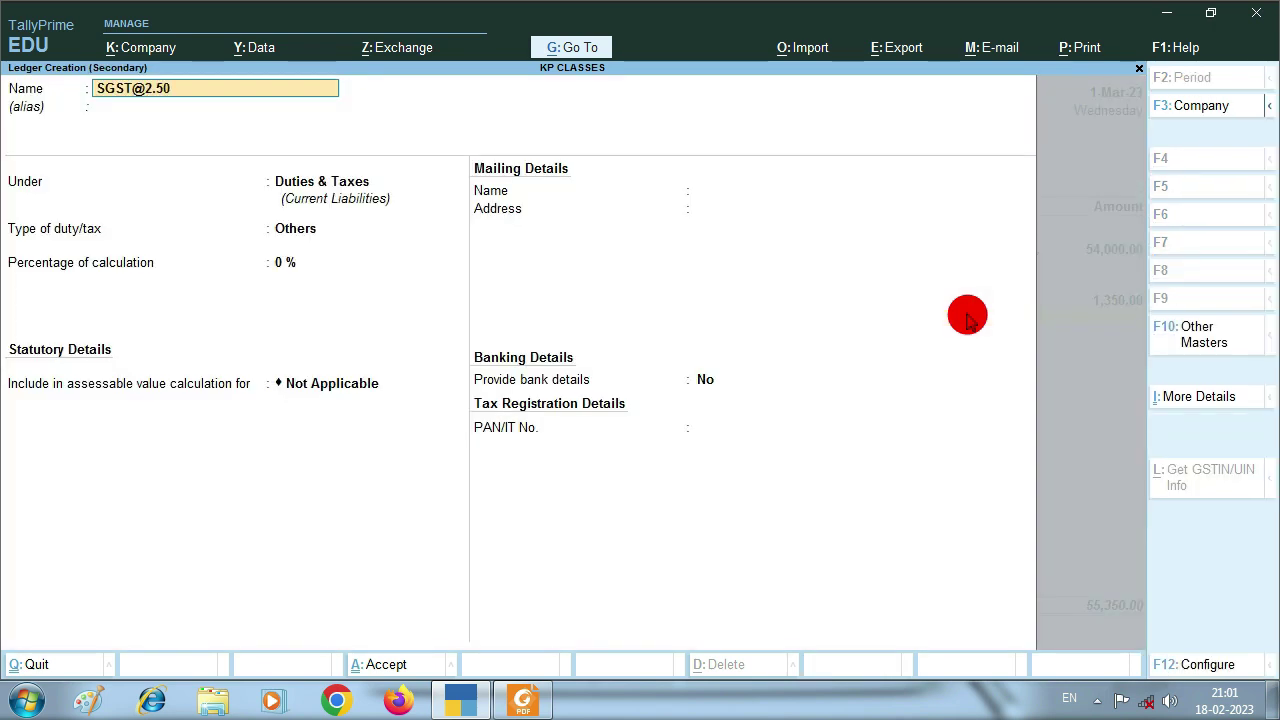
text(SGST@2.50%)
key(Return)
key(Return)
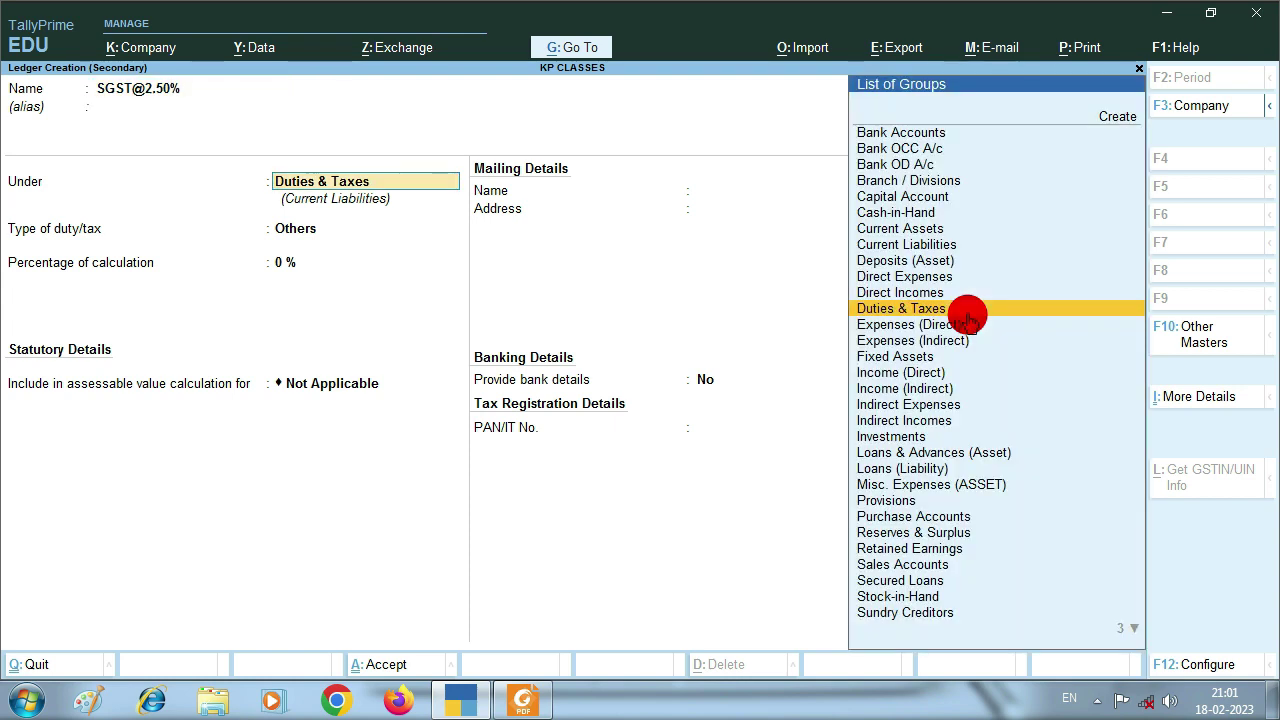
- Place the SGST ledger under Duties & Taxes as GST, tax type State Tax, with a calculation percentage of 2.50 %
key(Return)
key(Up)
key(Return)
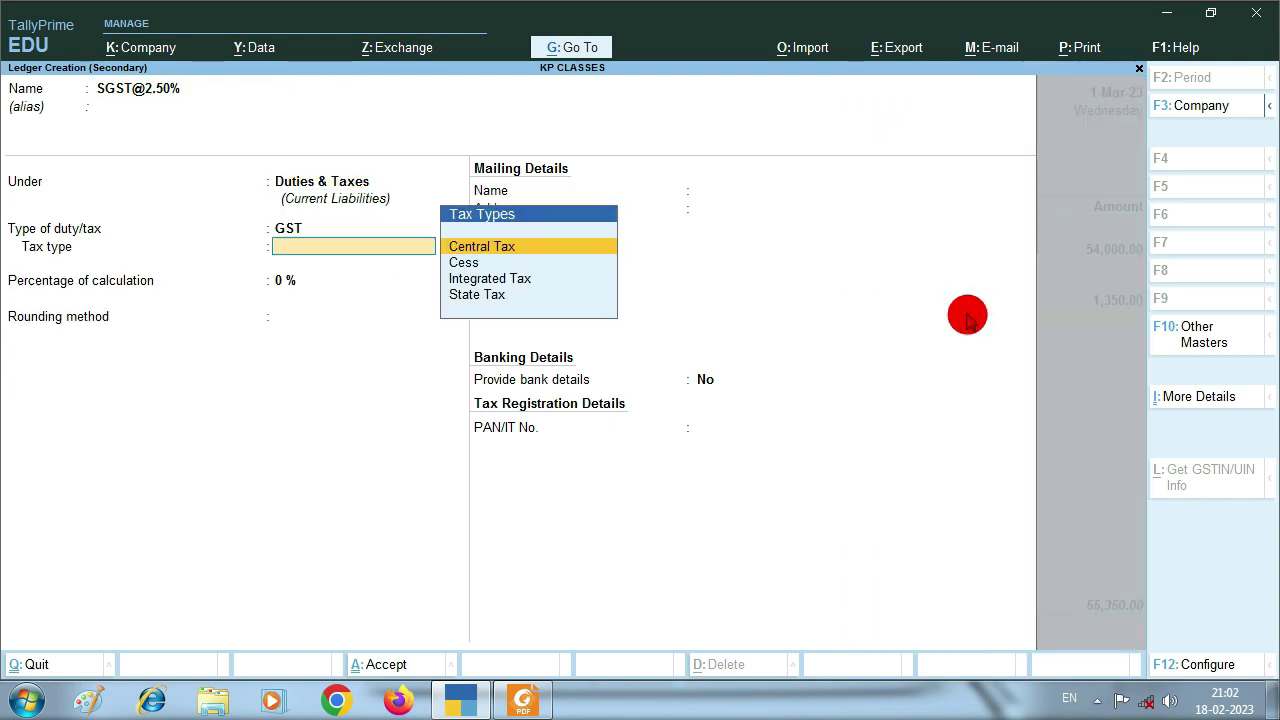
key(Down)
key(Down)
key(Down)
key(Return)
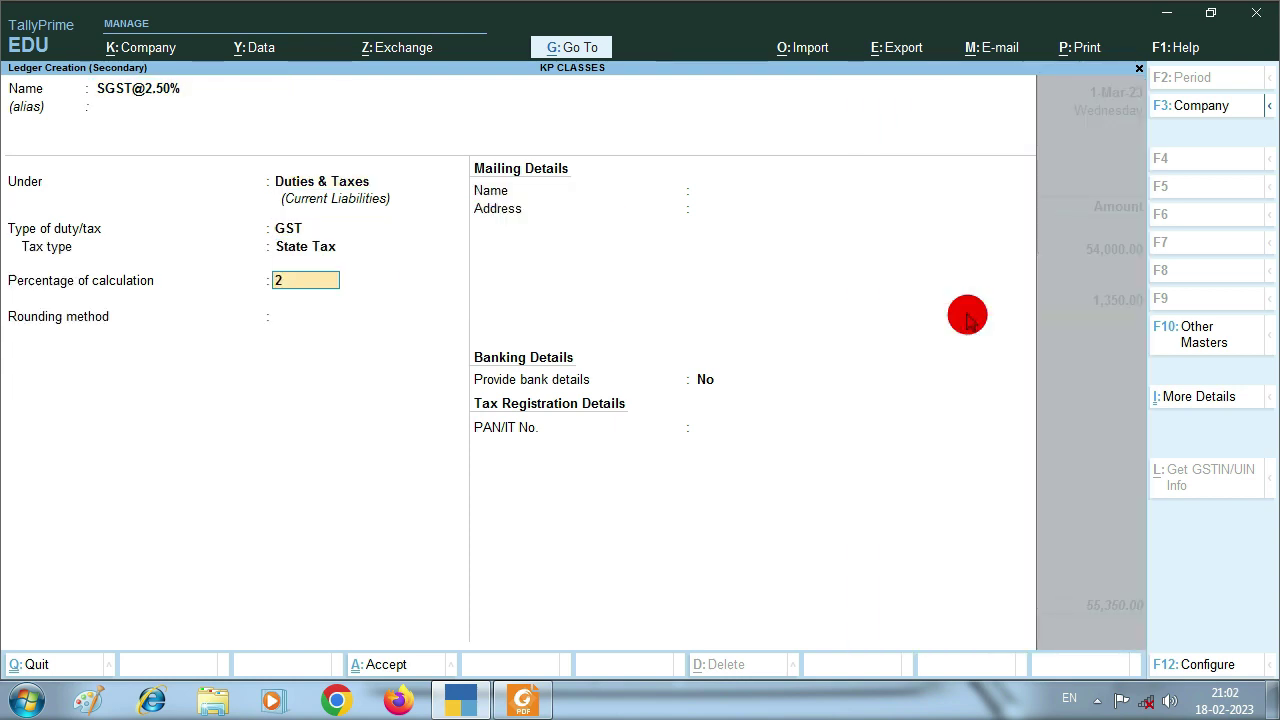
text(2.50)
key(Return)
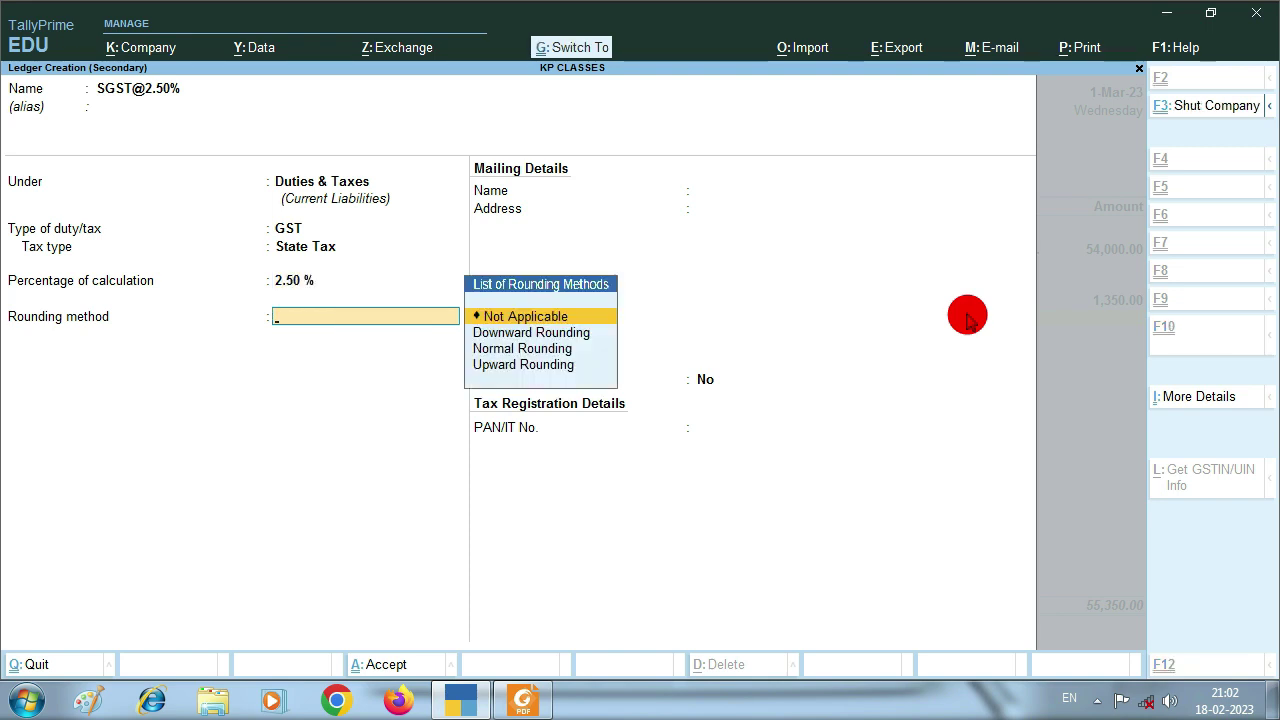
key(ctrl+a)
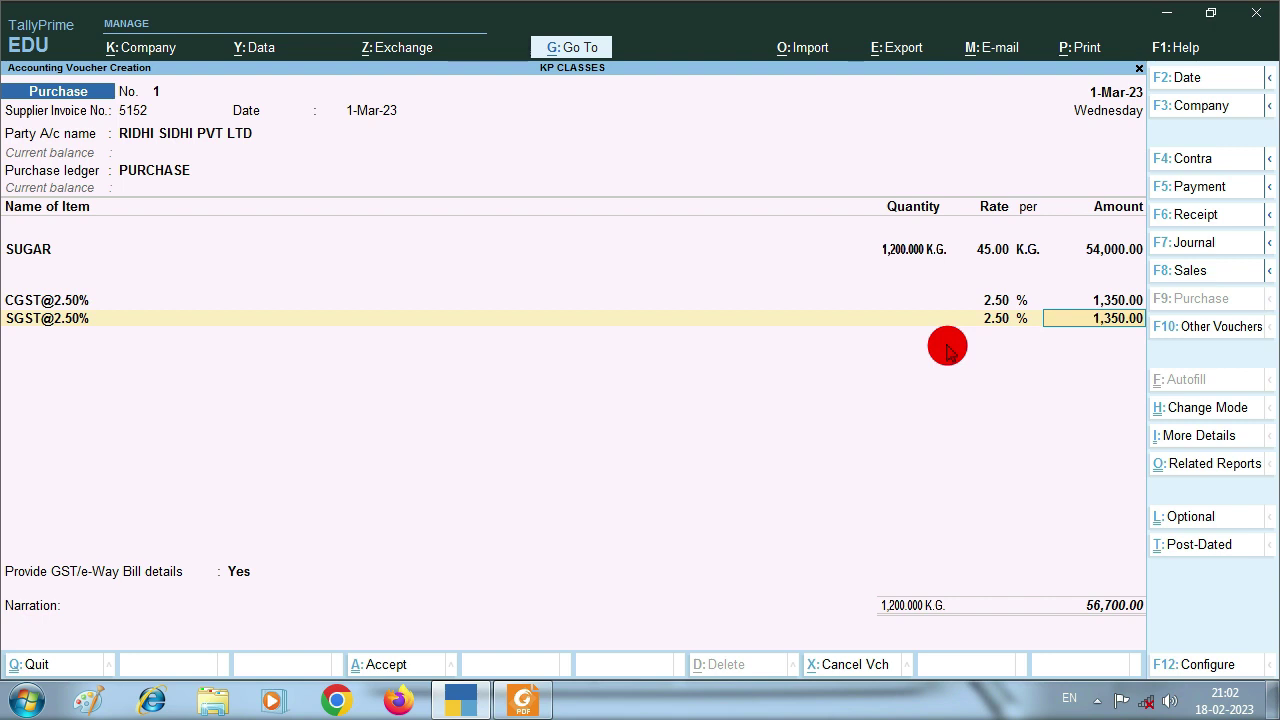
key(ctrl+a)
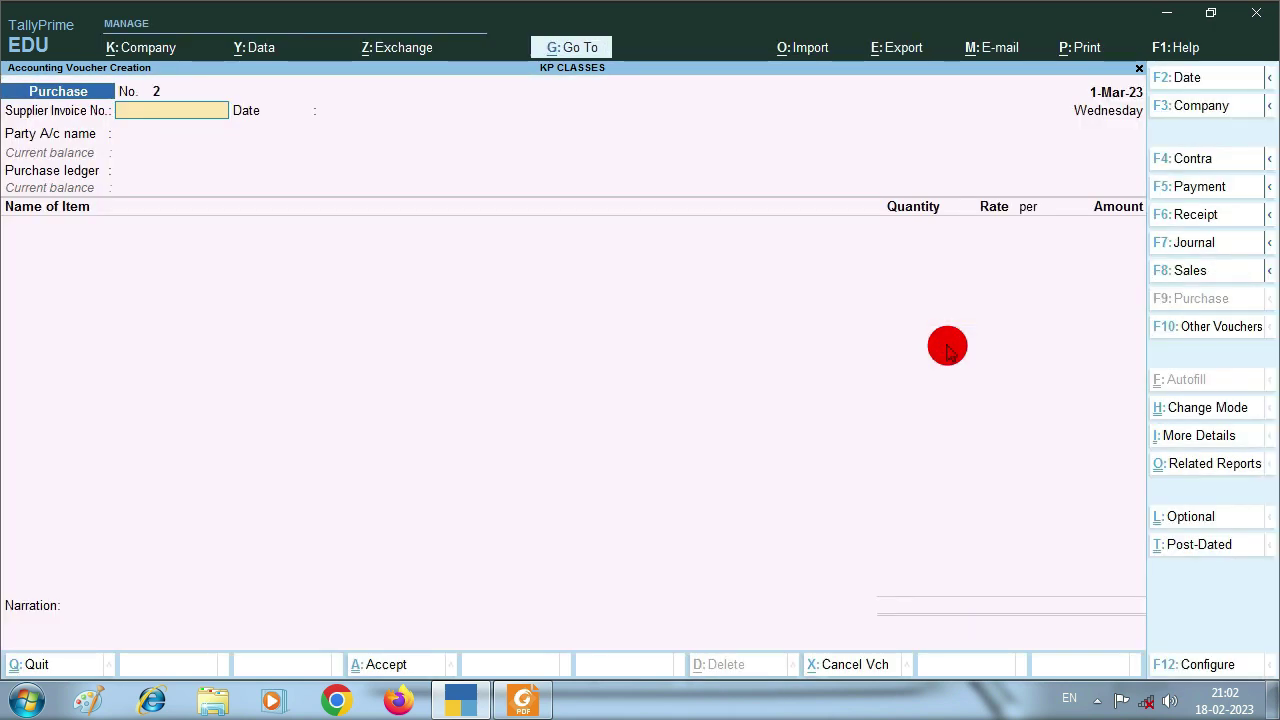
key(Escape)
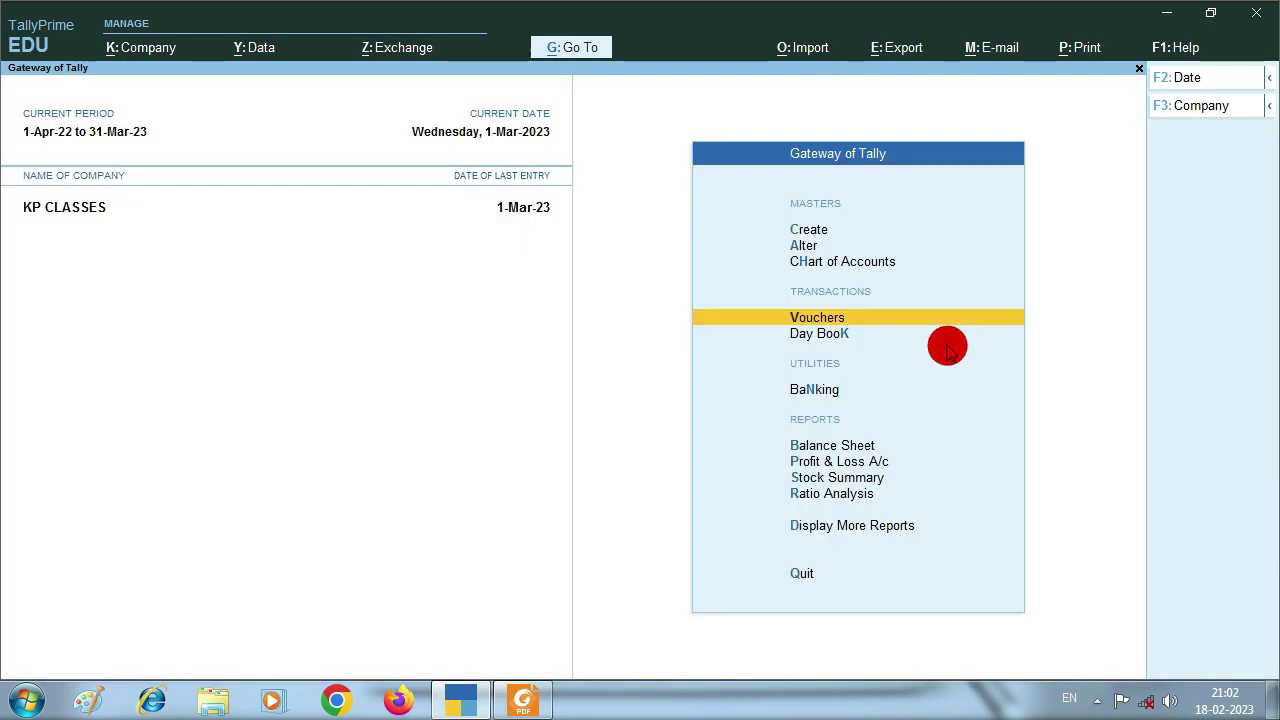
- Open the saved RIDHI SIDHI PVT LTD purchase voucher from the Day Book and show its print preview enlarged
key(alt+Tab)
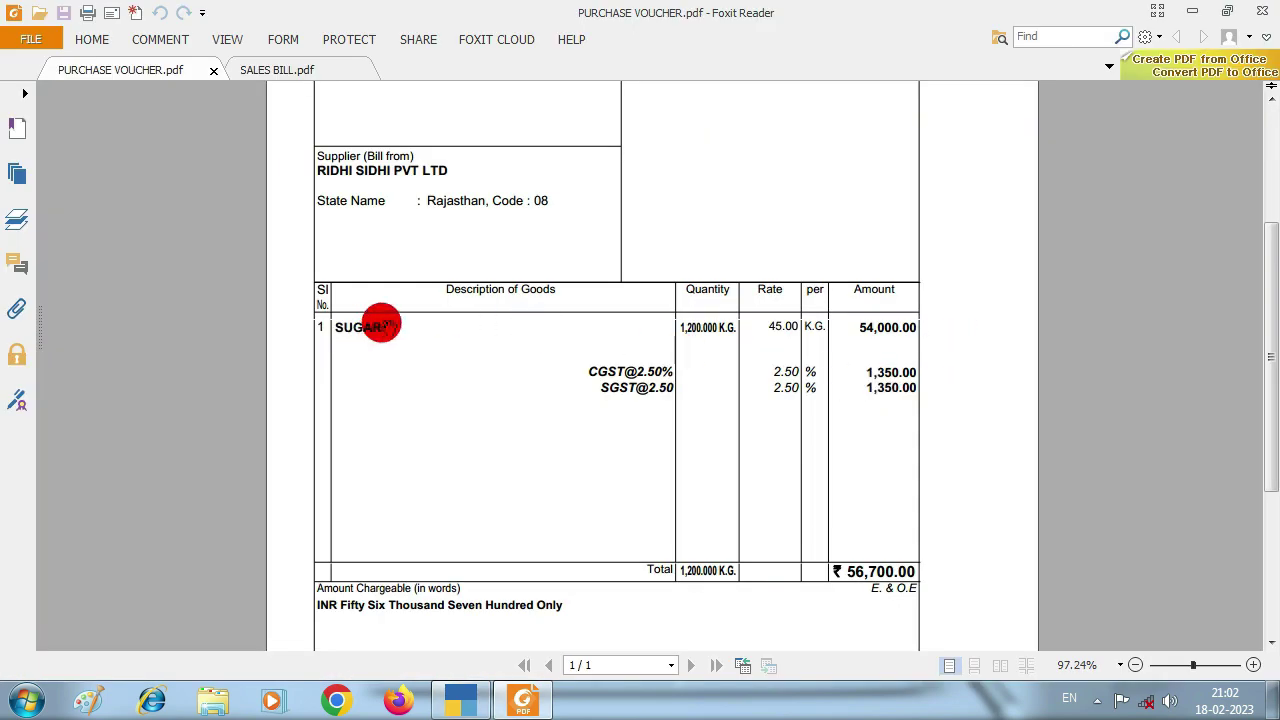
scroll(390, 322, up, 3)
key(alt+Tab)
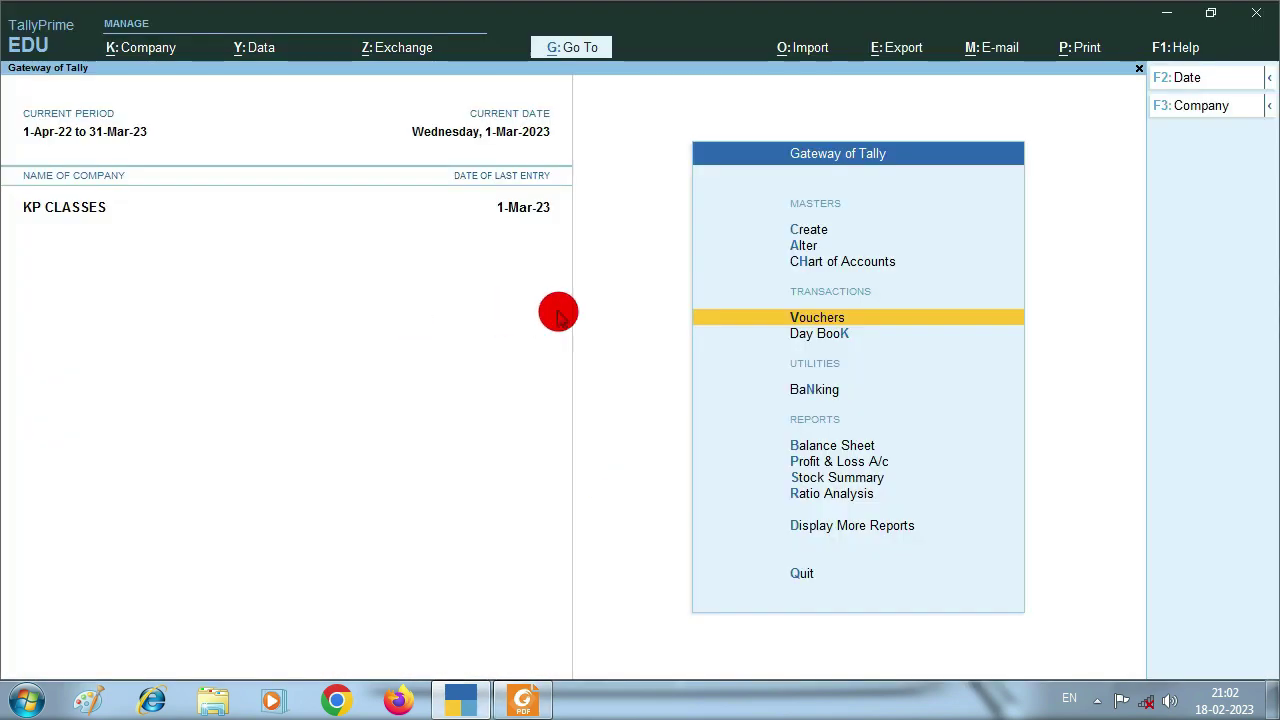
key(k)
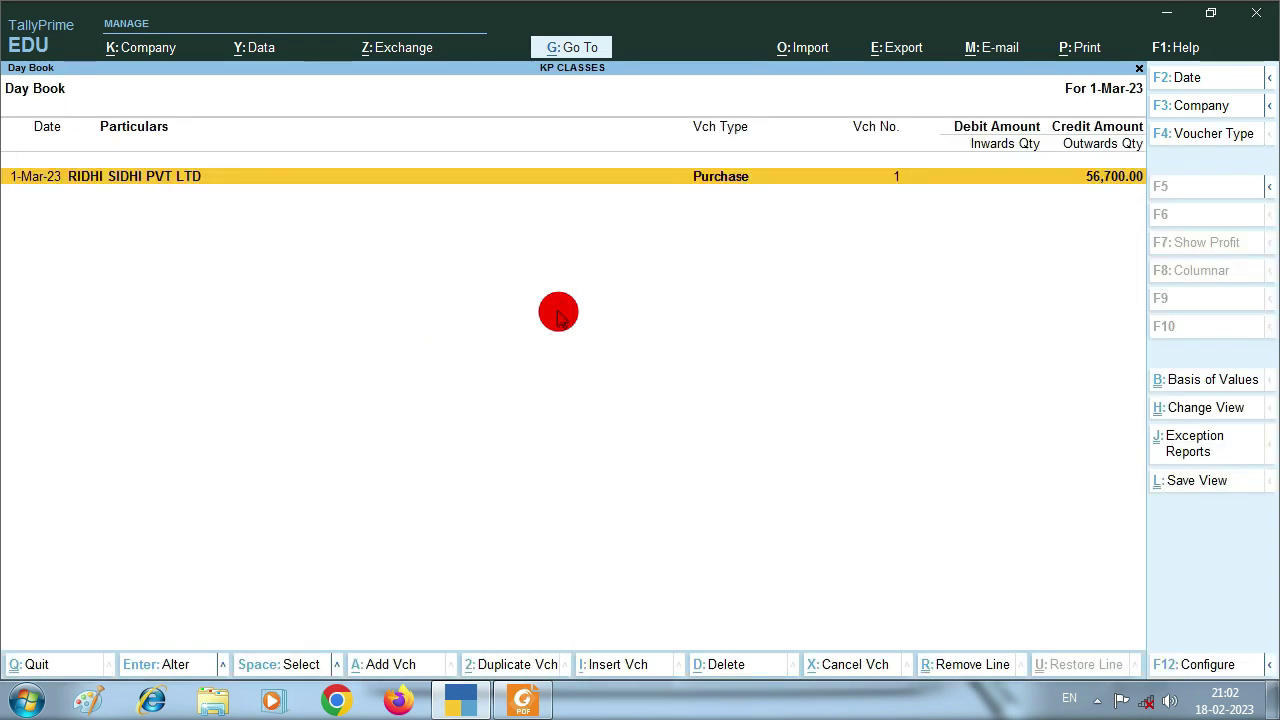
key(Return)
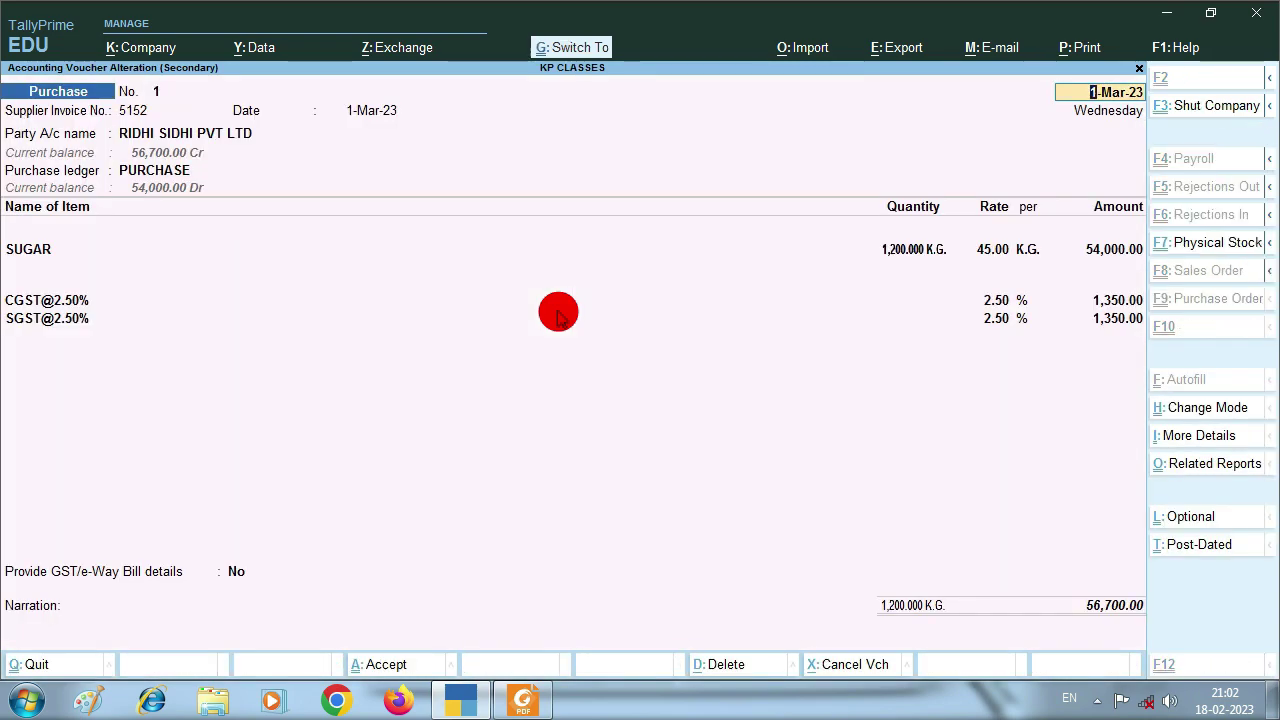
key(alt+p)
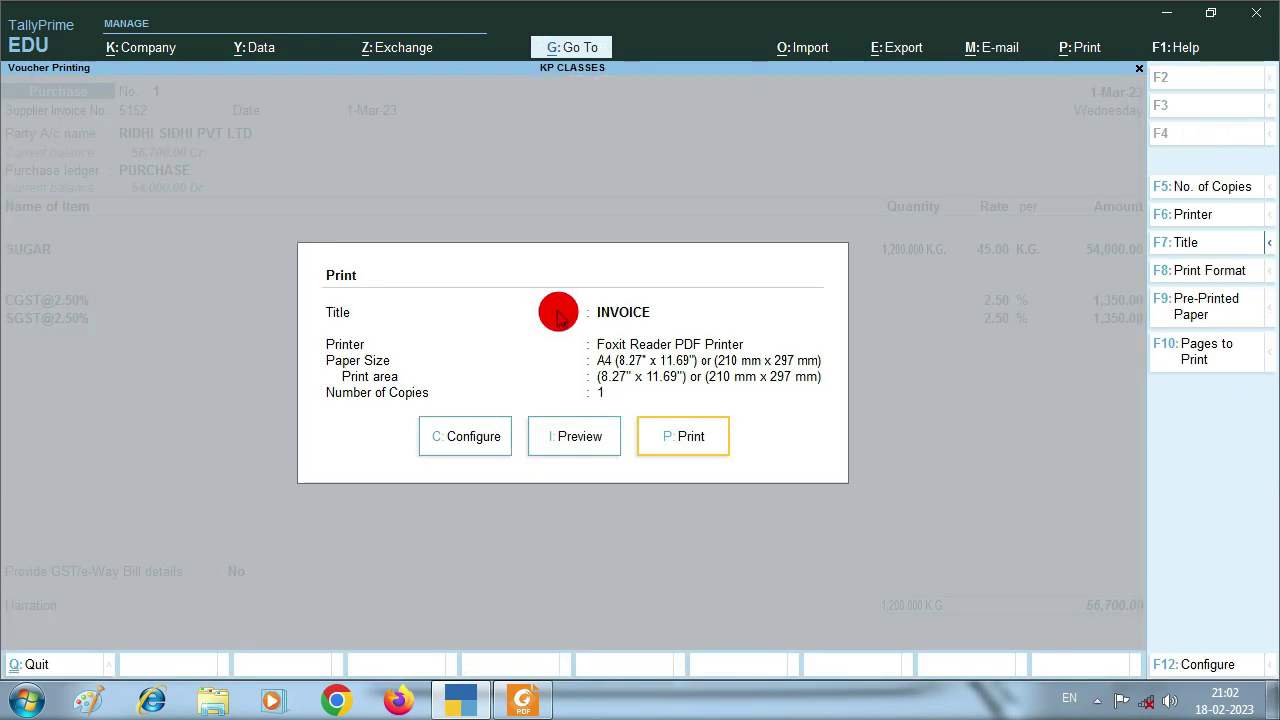
click(572, 436)
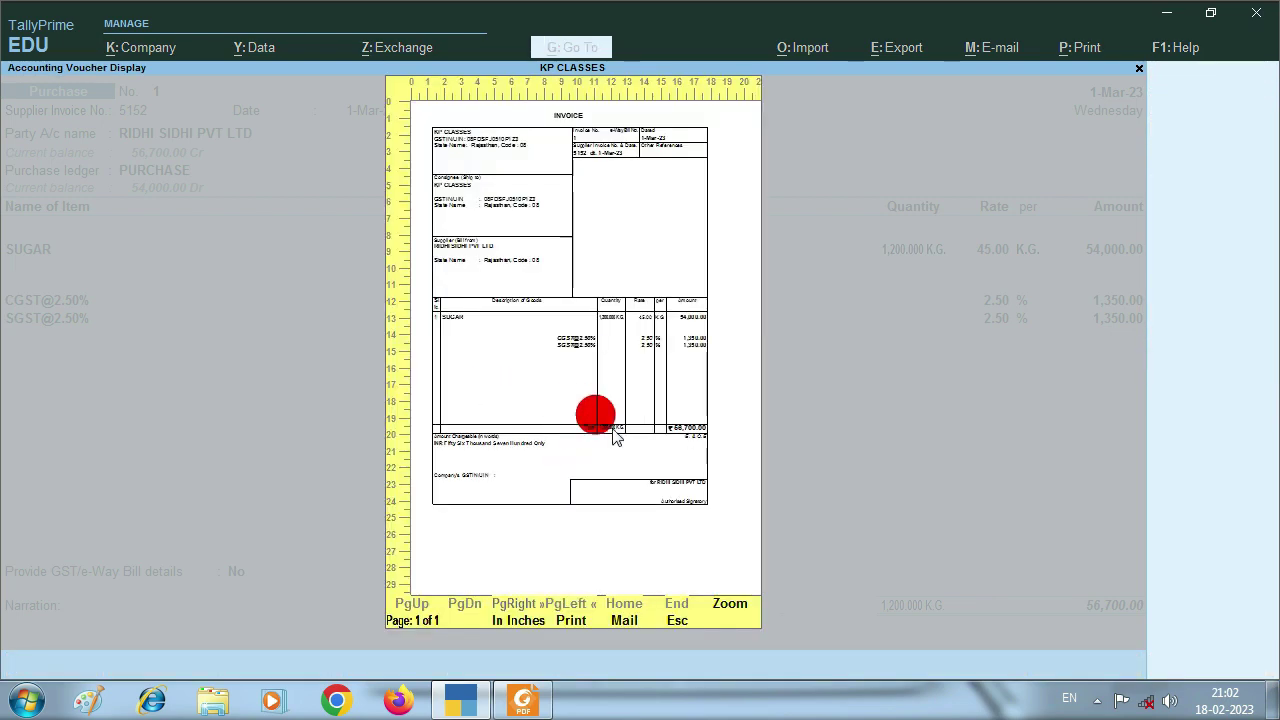
click(727, 604)
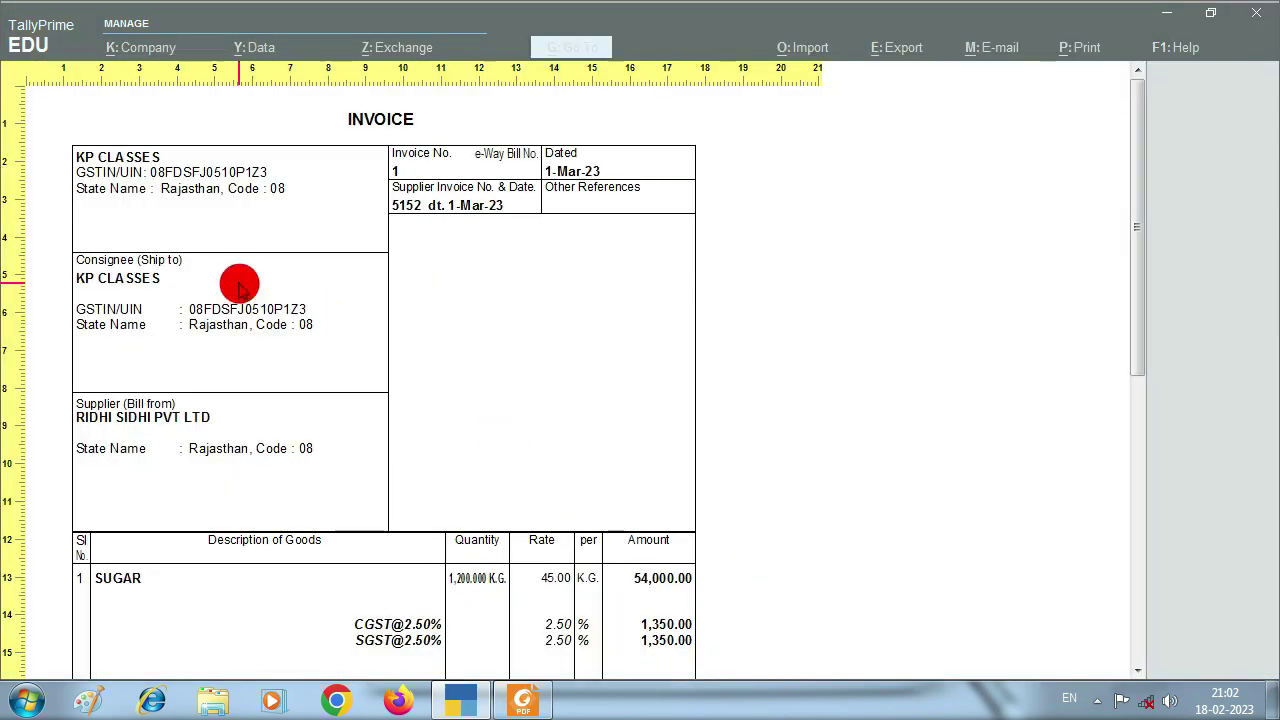
- Compare the voucher's print preview with PURCHASE VOUCHER.pdf, checking the invoice details, parties, item line, tax lines and total
key(alt+Tab)
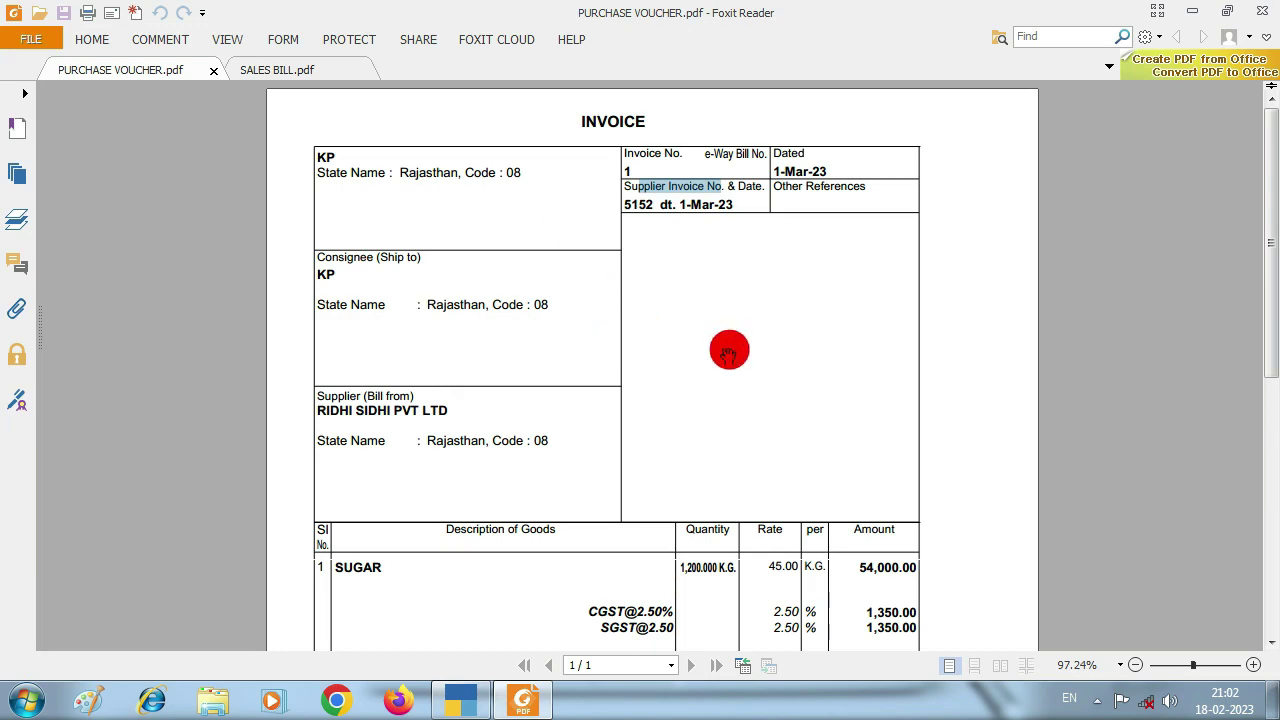
key(alt+Tab)
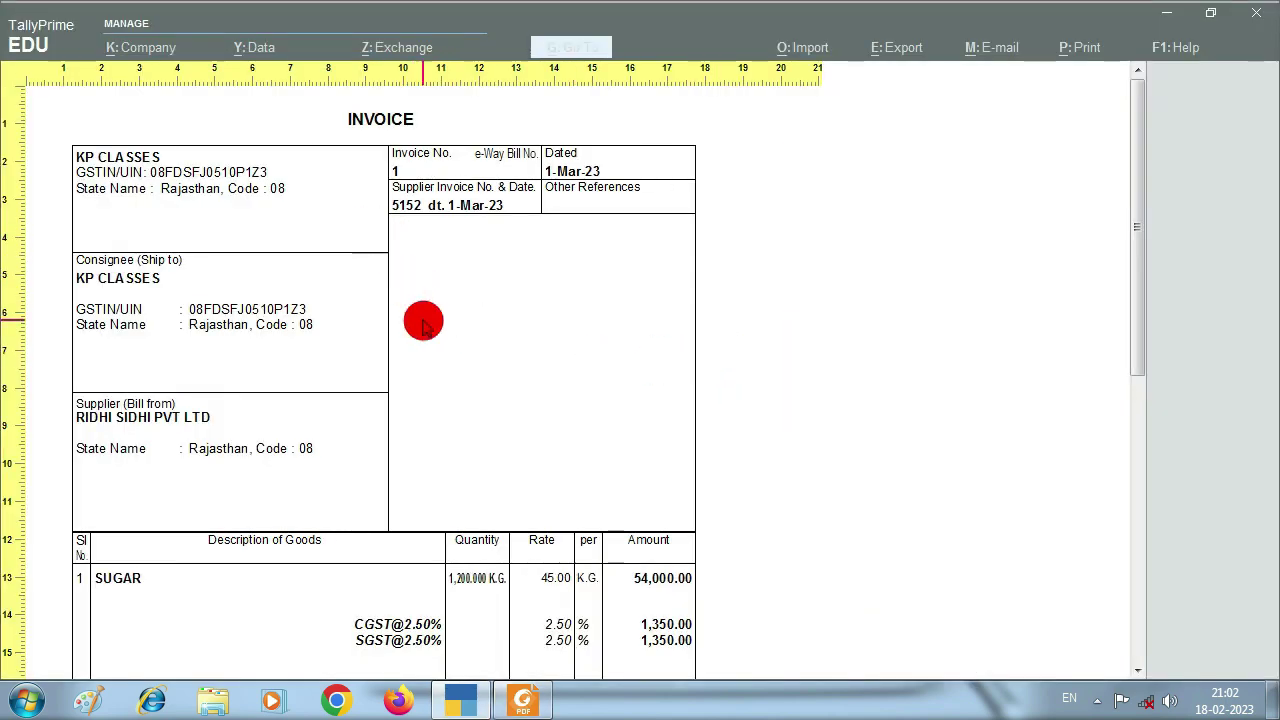
key(alt+Tab)
scroll(586, 400, down, 6)
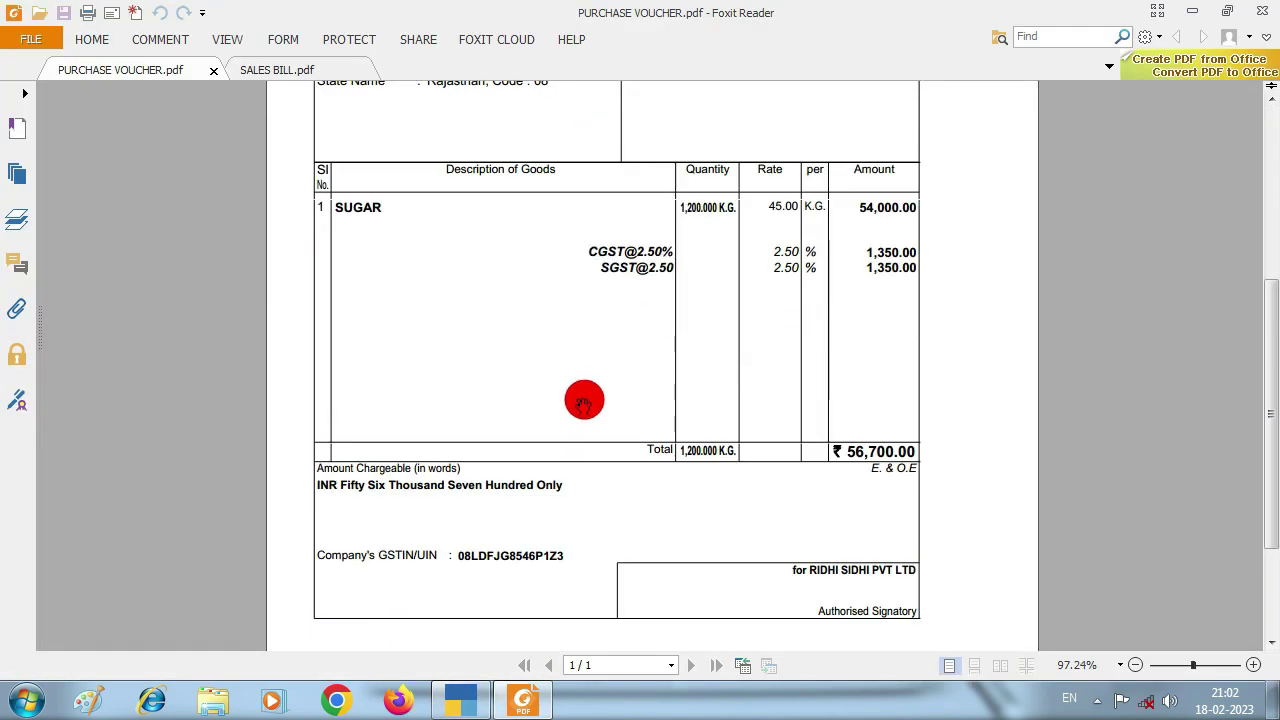
key(alt+Tab)
scroll(580, 400, down, 5)
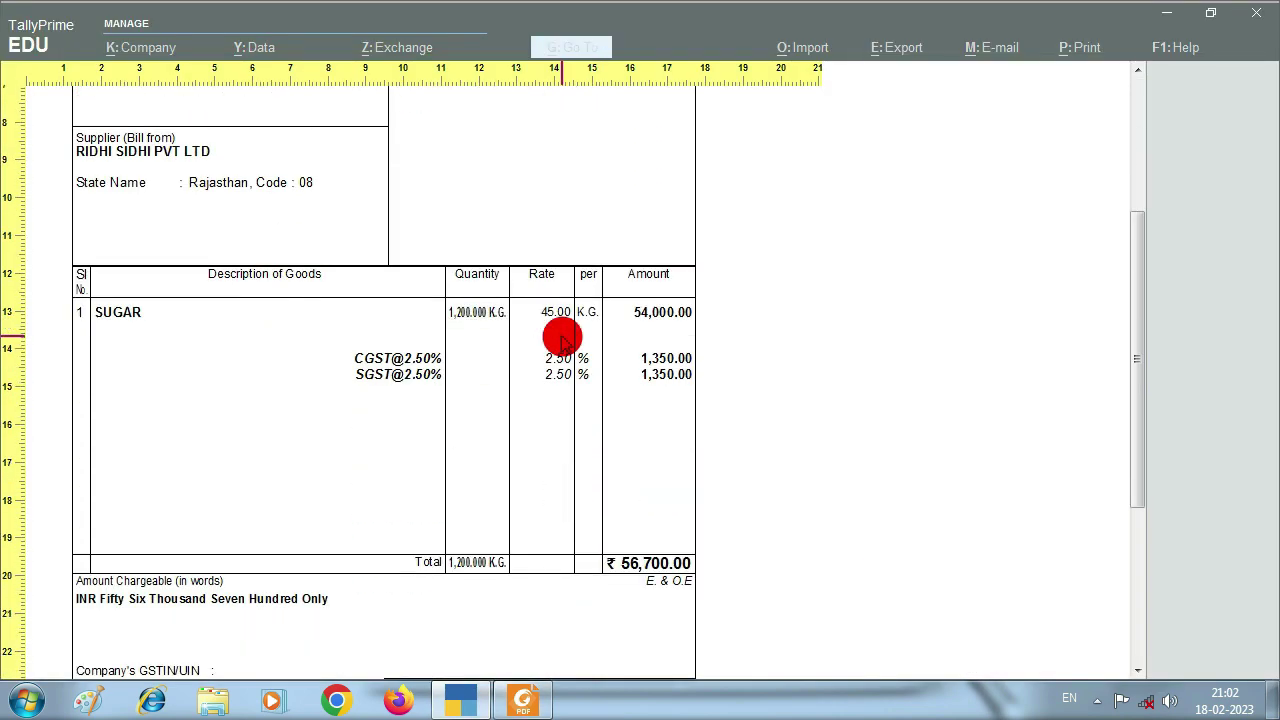
key(alt+Tab)
key(alt+Tab)
scroll(520, 313, up, 1)
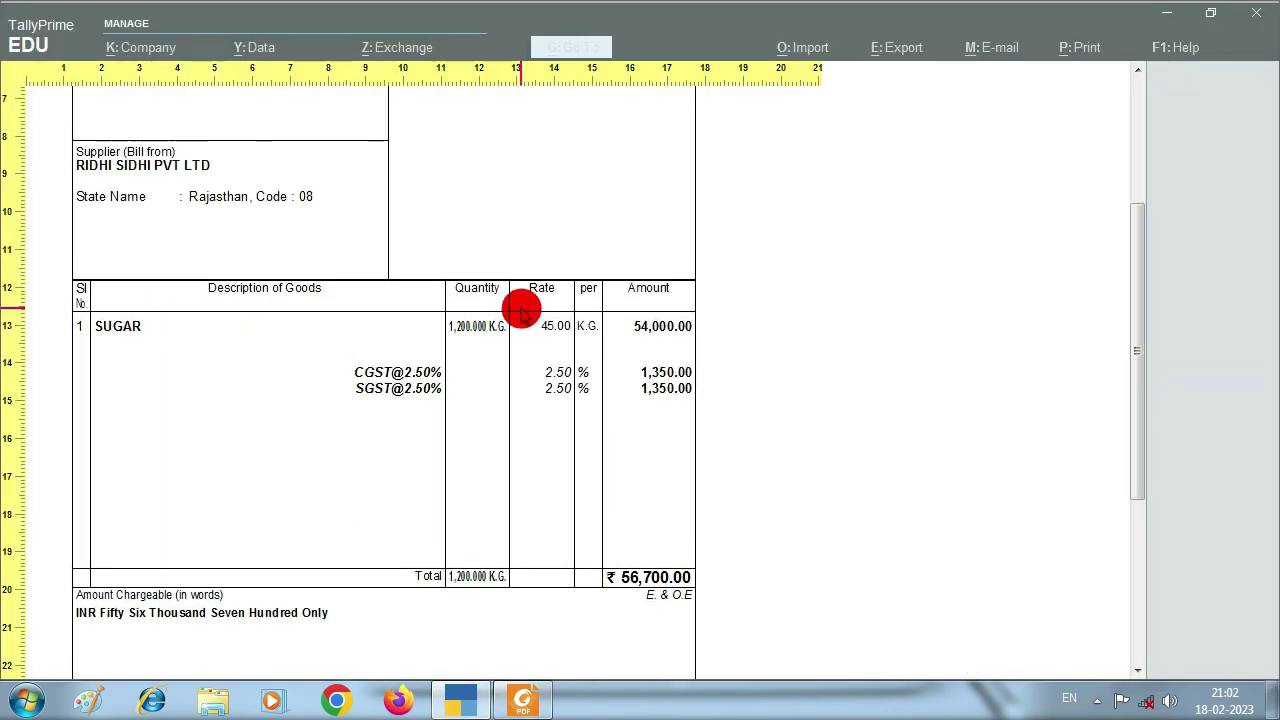
scroll(522, 313, up, 1)
key(alt+Tab)
scroll(490, 304, up, 5)
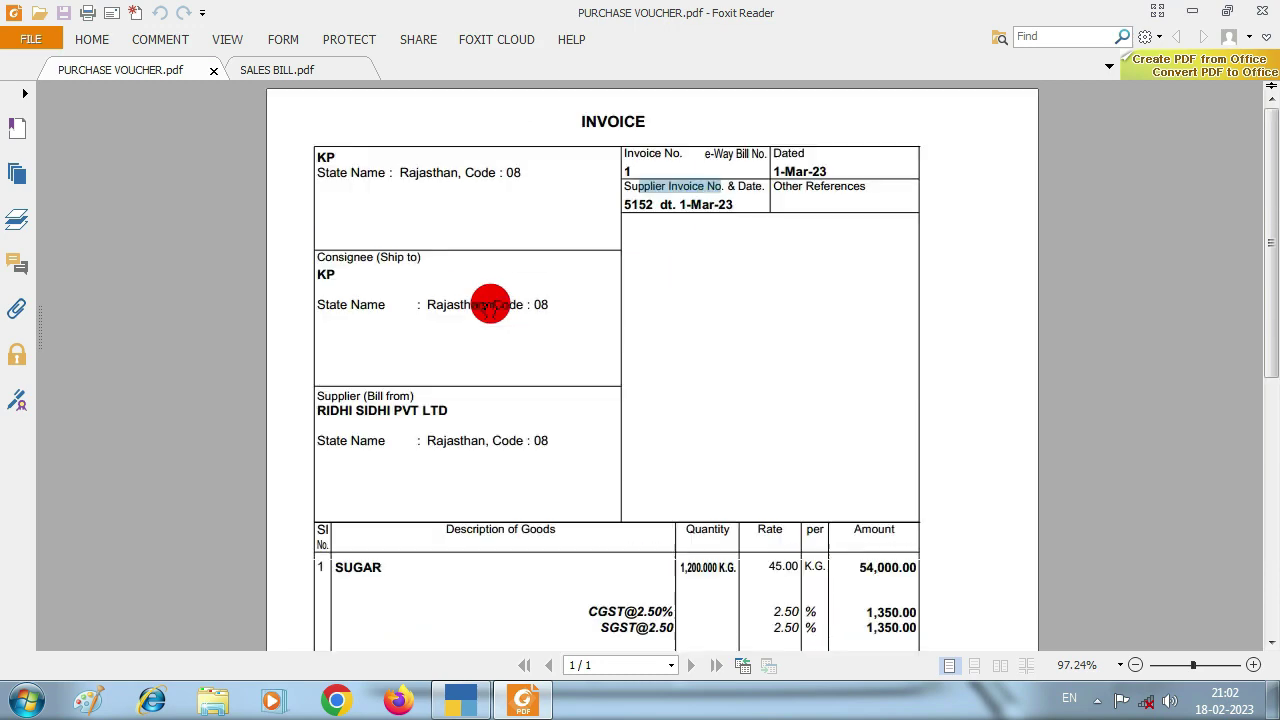
key(alt+Tab)
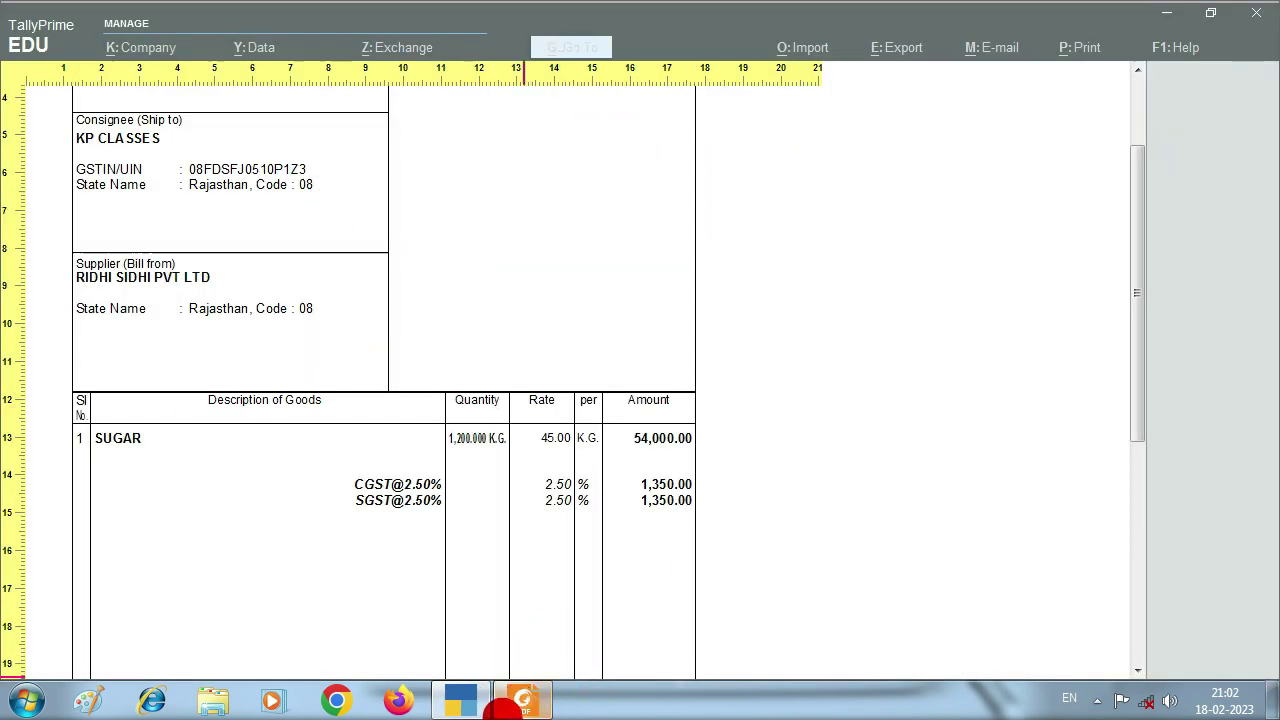
- Switch to Foxit Reader and examine SALES BILL.pdf for the buyer, dispatch details, item line and IGST, then return to TallyPrime
click(518, 705)
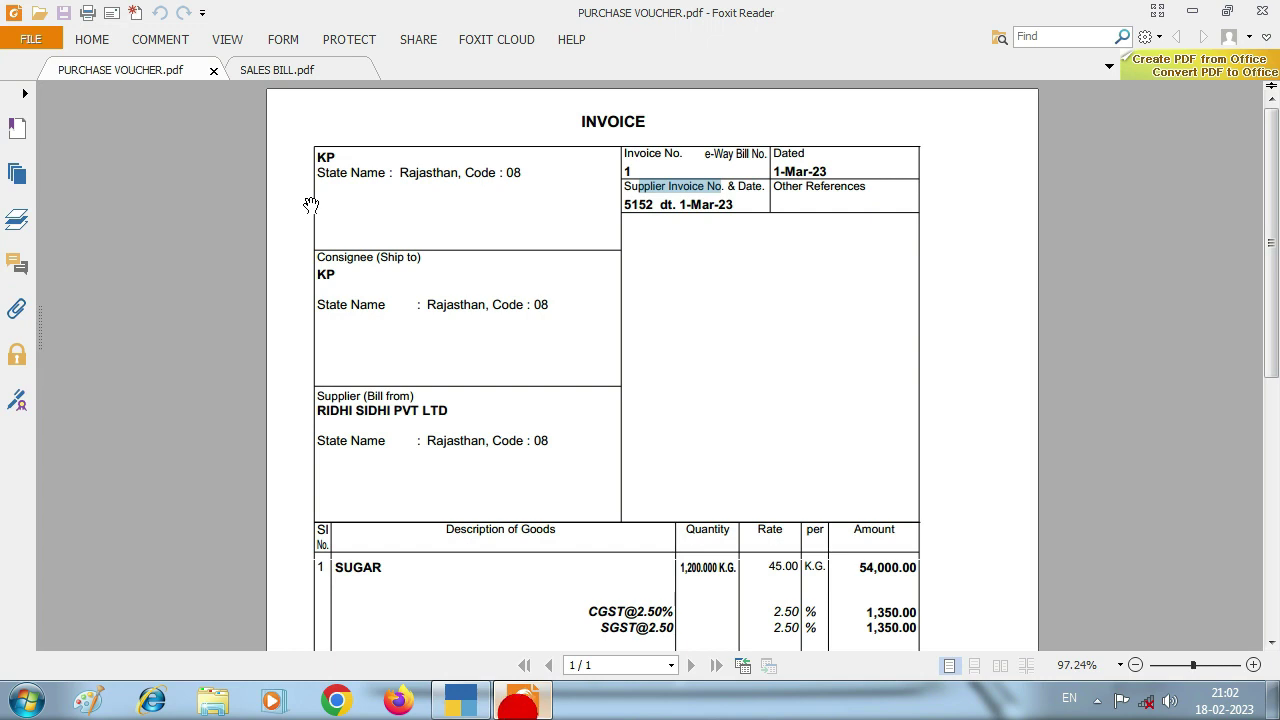
click(285, 72)
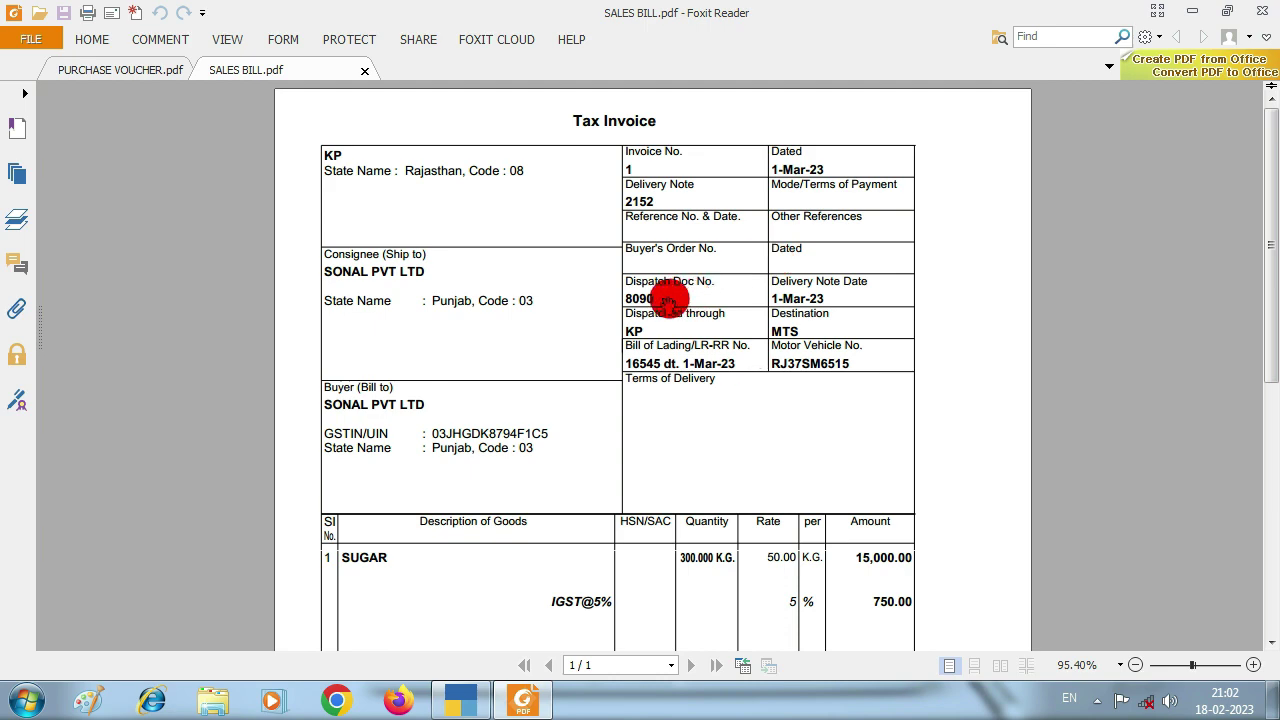
scroll(670, 298, down, 3)
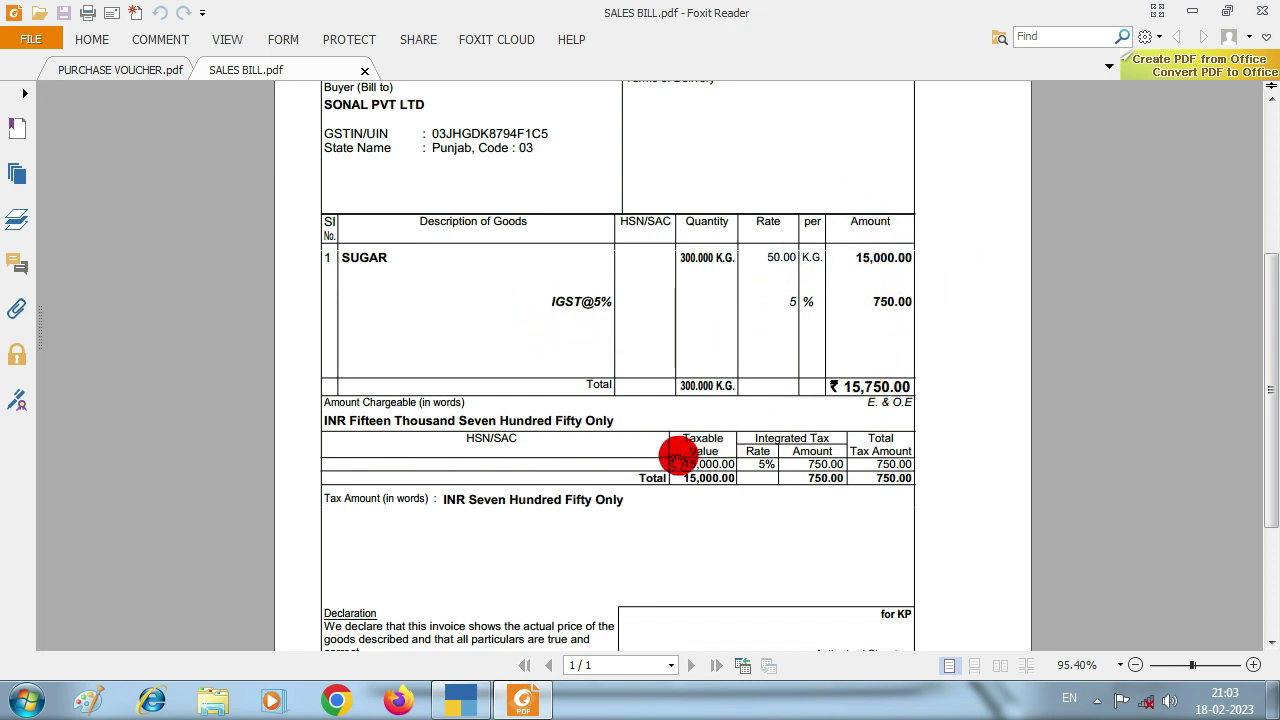
scroll(677, 451, up, 3)
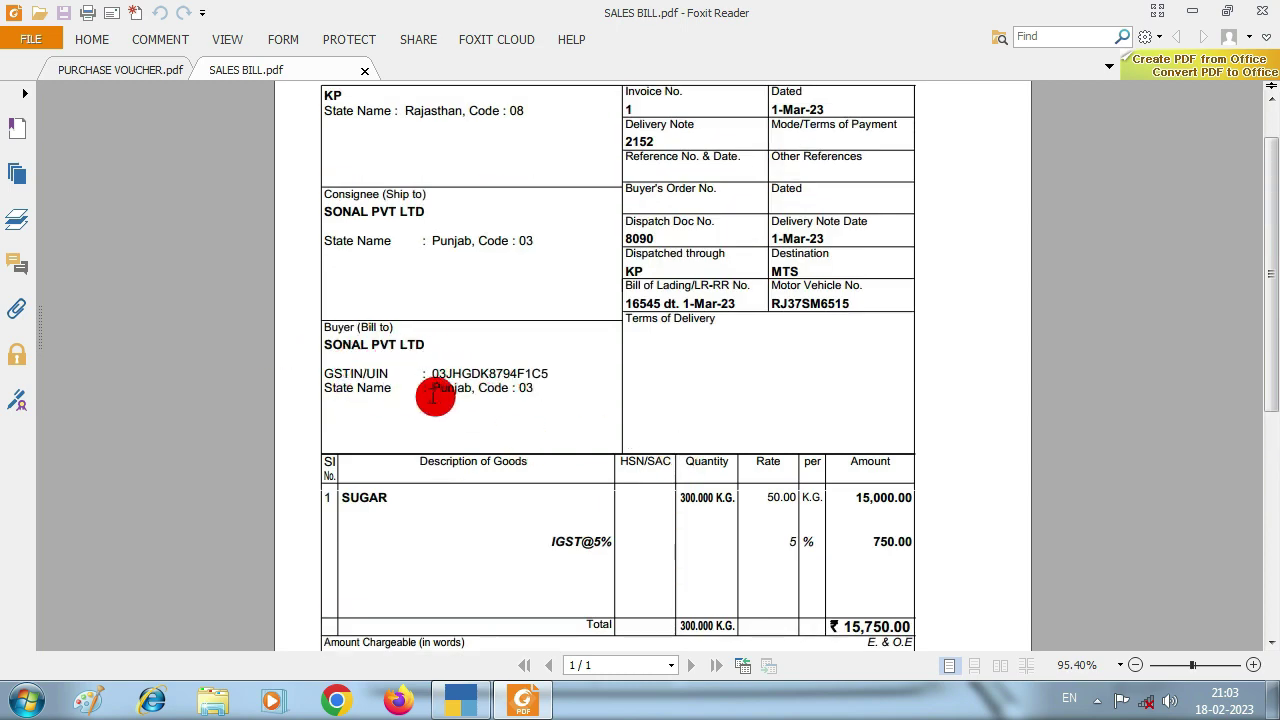
scroll(724, 345, up, 1)
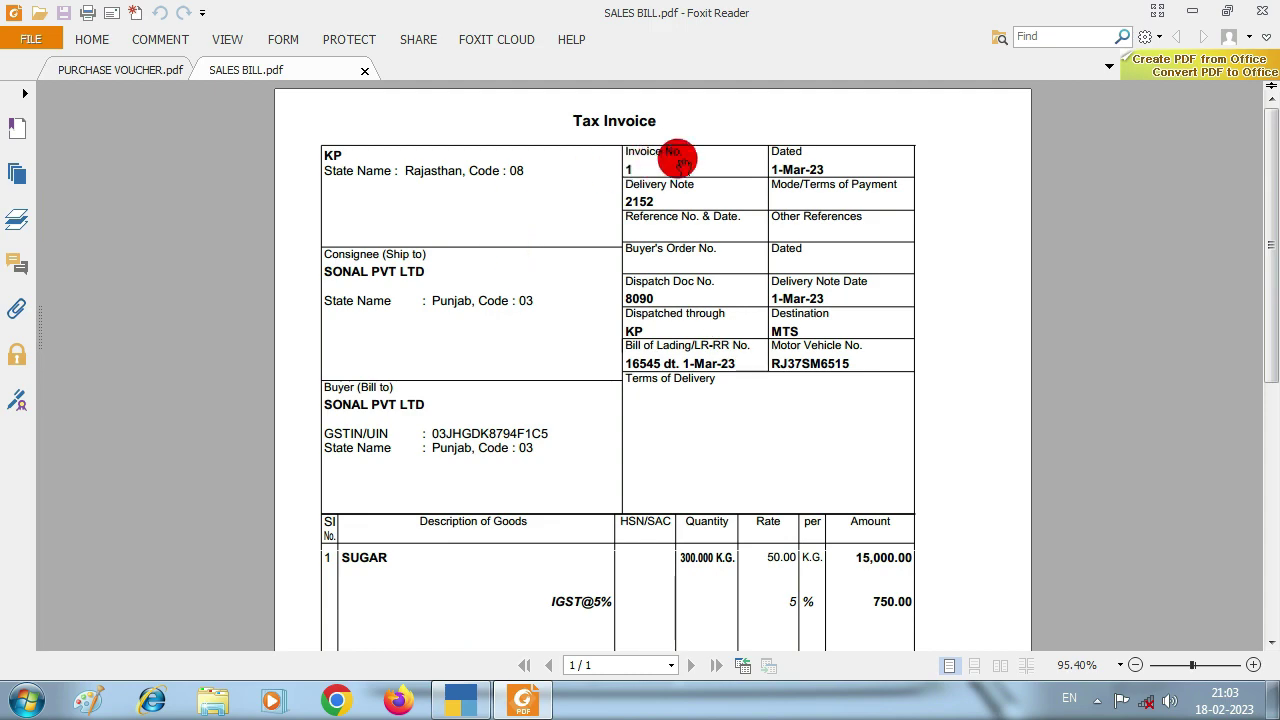
key(alt+Tab)
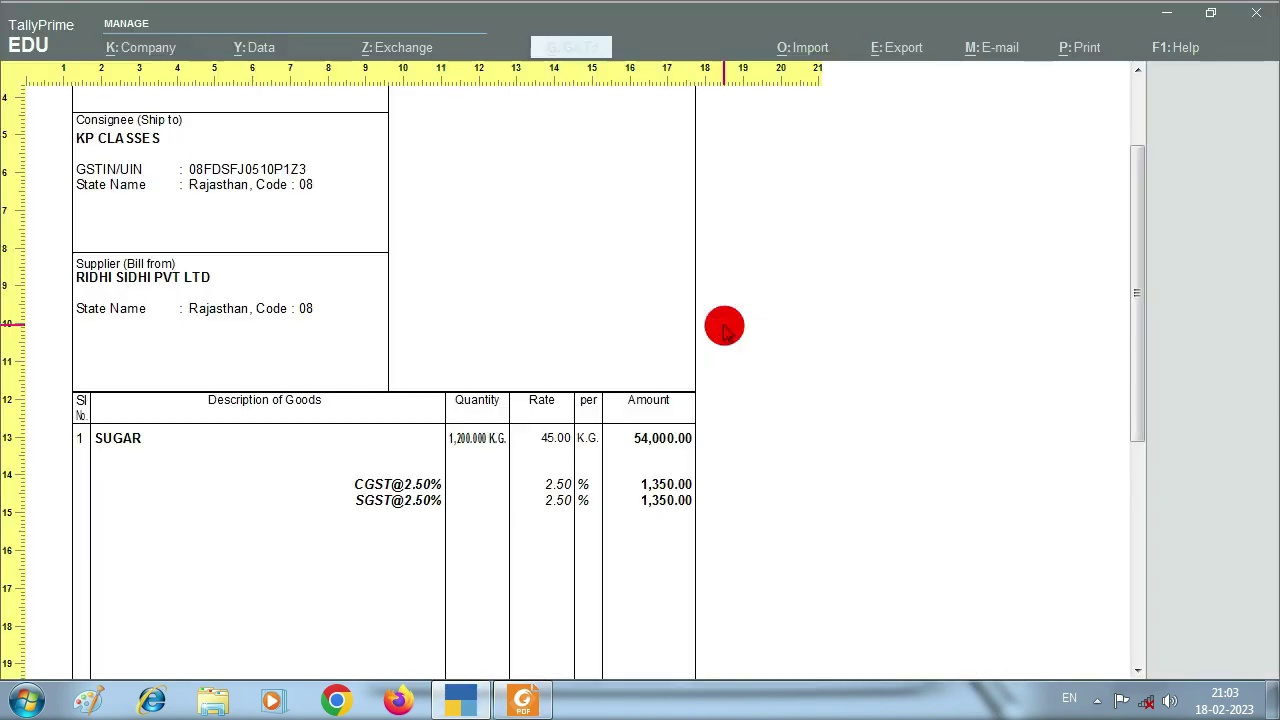
- Close the print preview, the purchase voucher and the Day Book, and return to the Gateway of Tally
click(446, 429)
key(Escape)
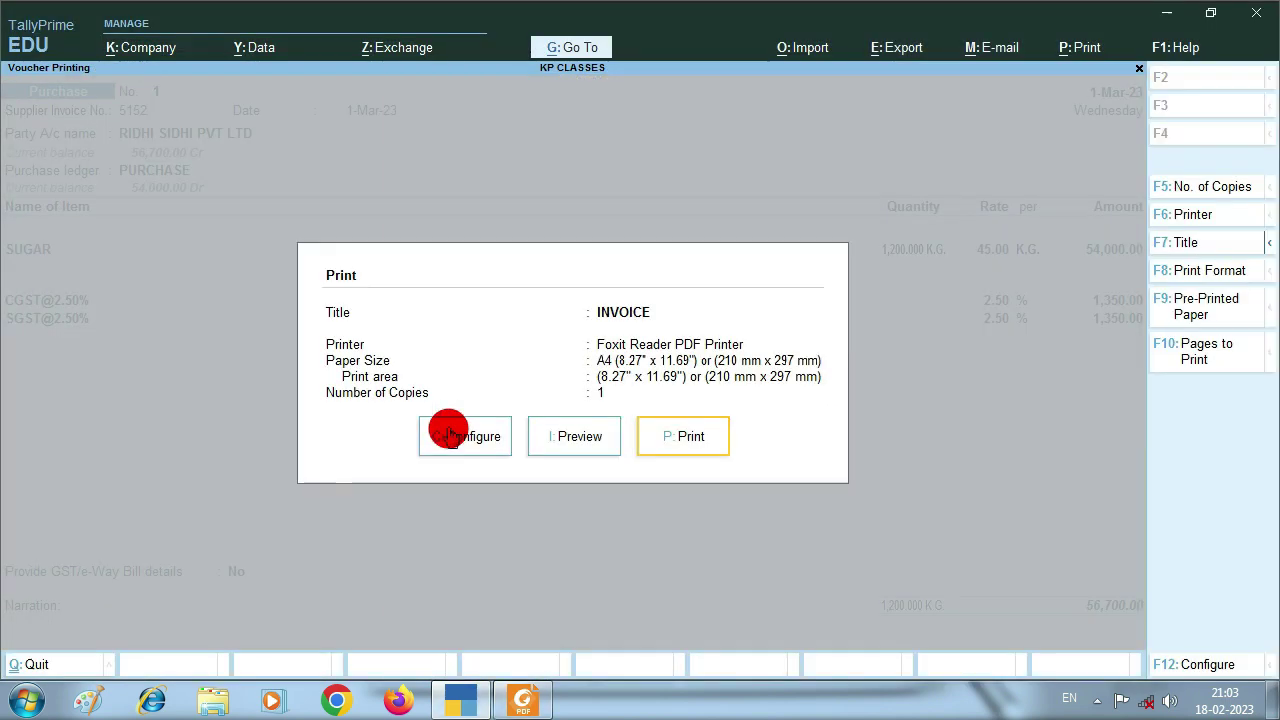
key(Escape)
key(Escape)
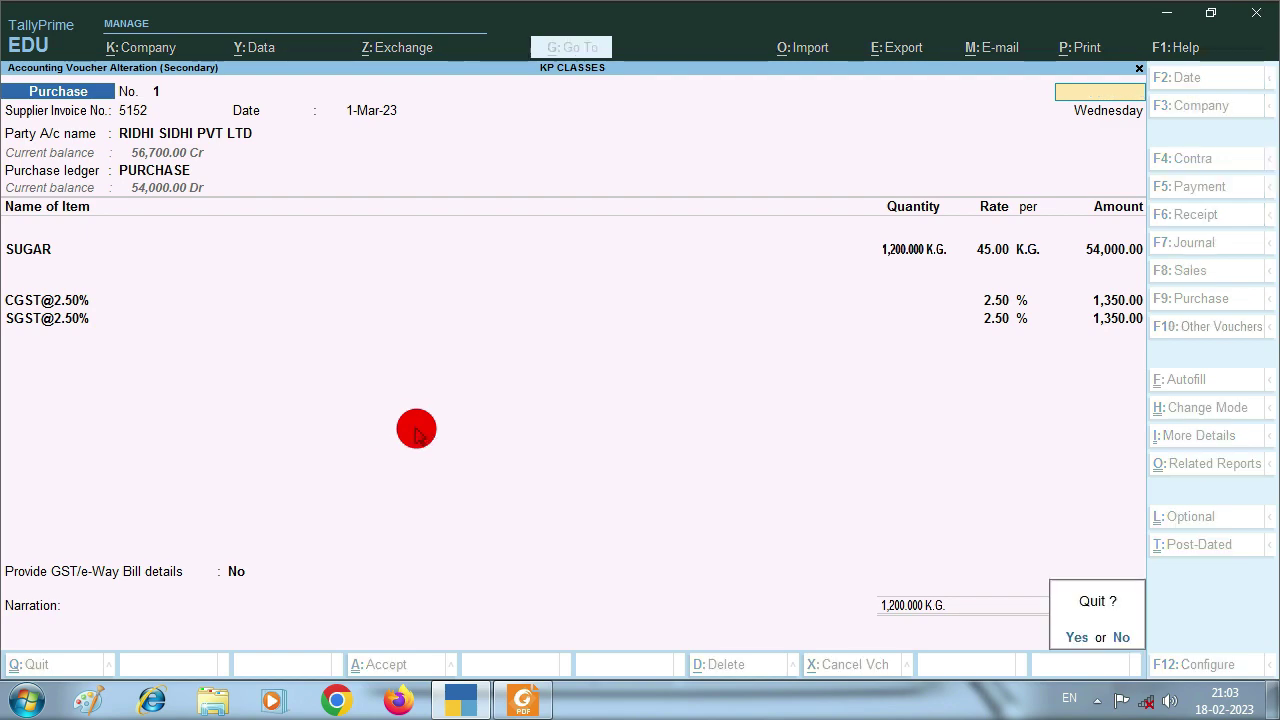
key(Return)
key(Escape)
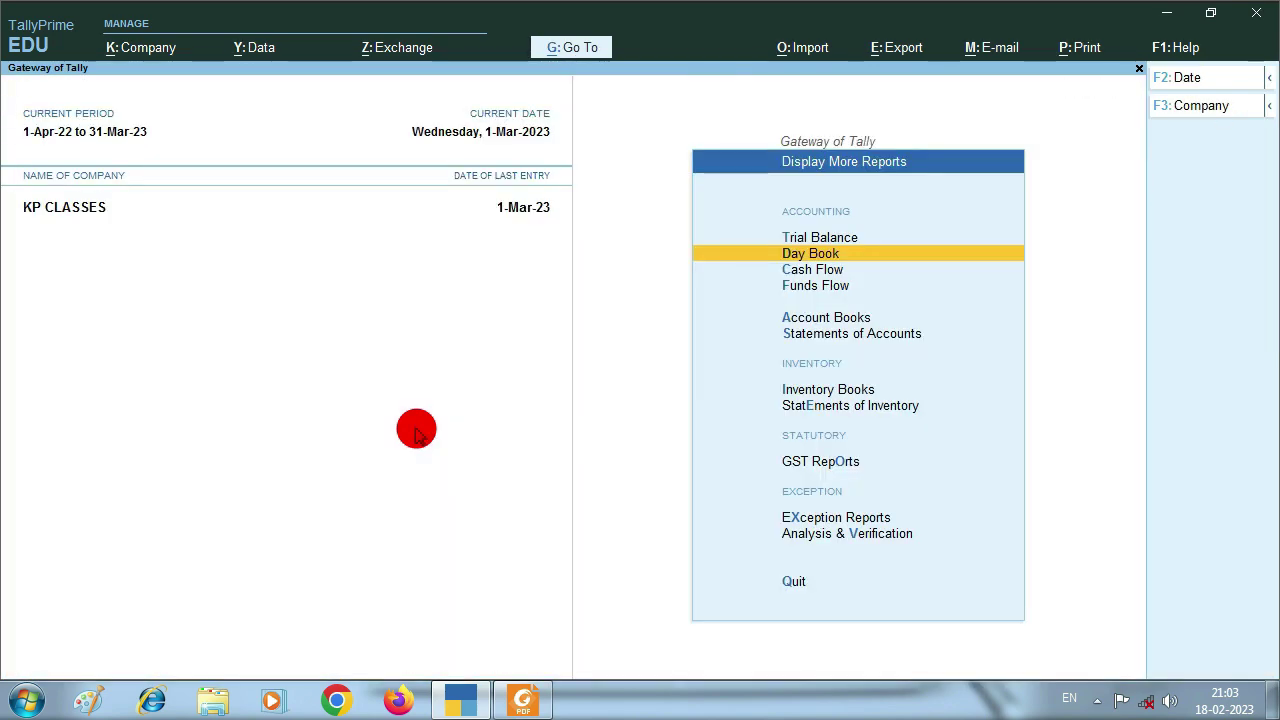
key(Down)
key(Down)
key(Escape)
- Start a new Sales voucher from voucher entry and glance at the sales bill for its party details
key(Up)
key(Up)
key(Up)
key(Up)
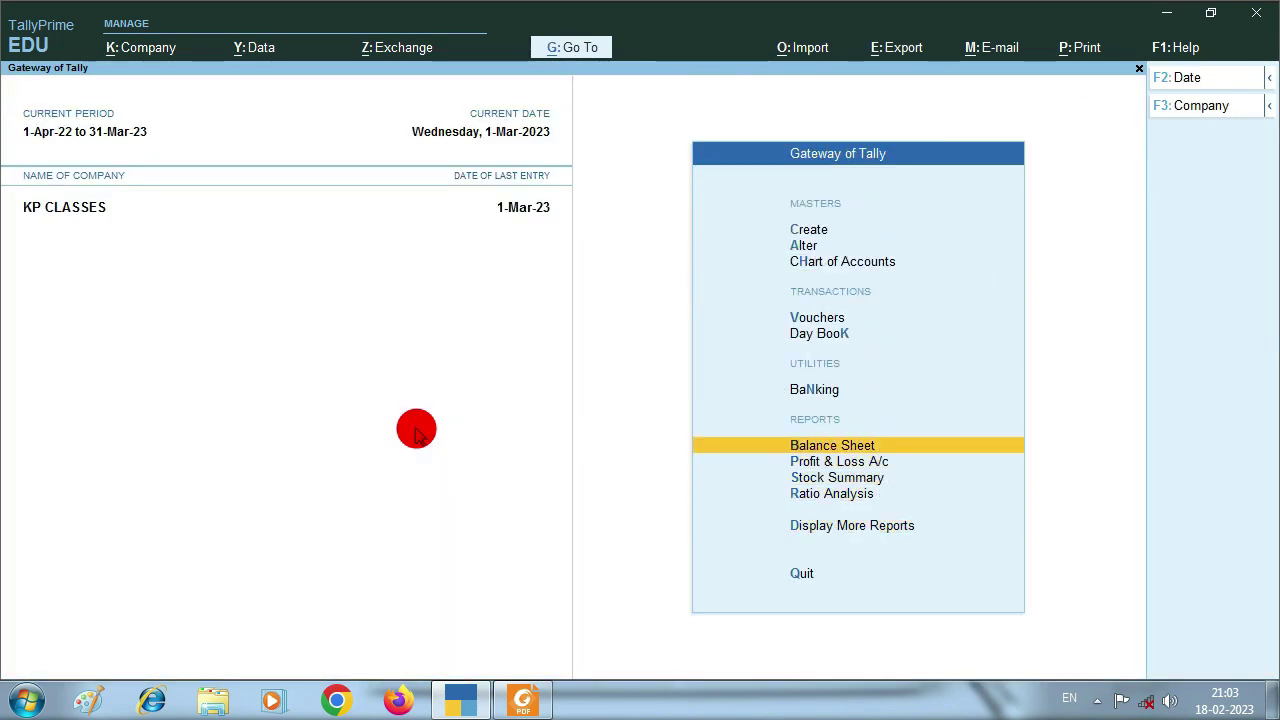
key(Up)
key(Up)
key(Up)
key(Return)
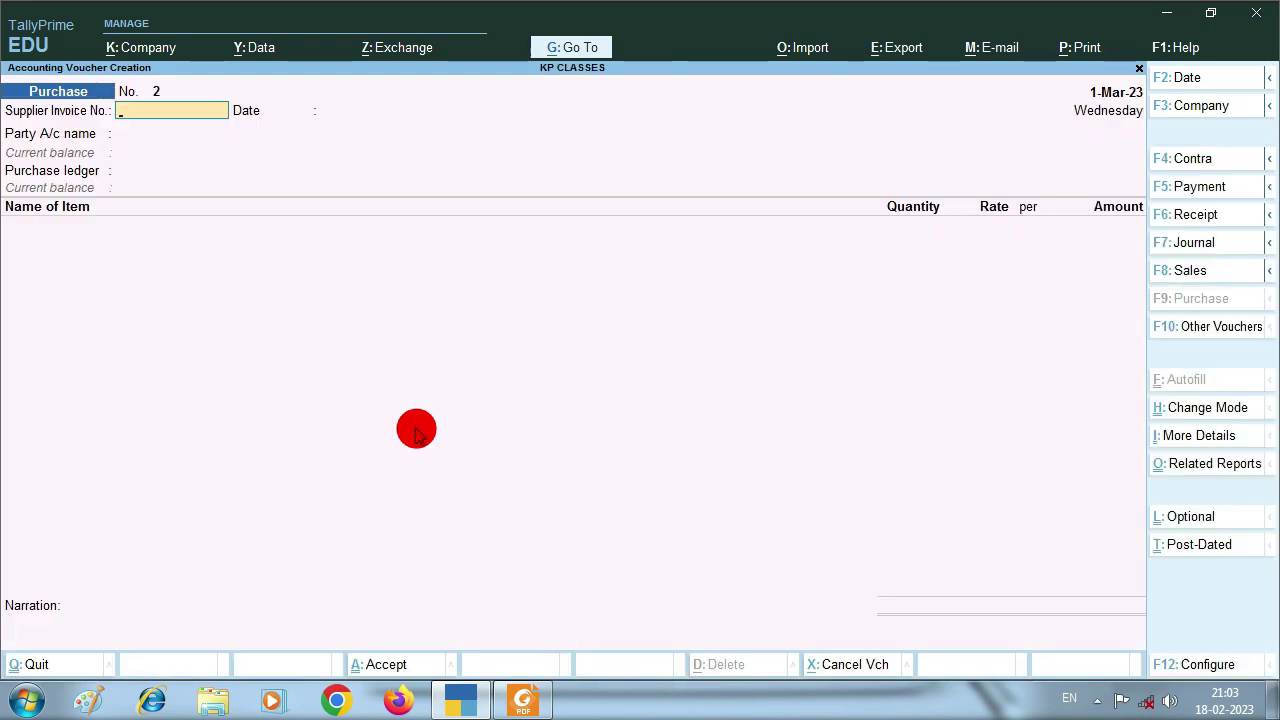
key(F8)
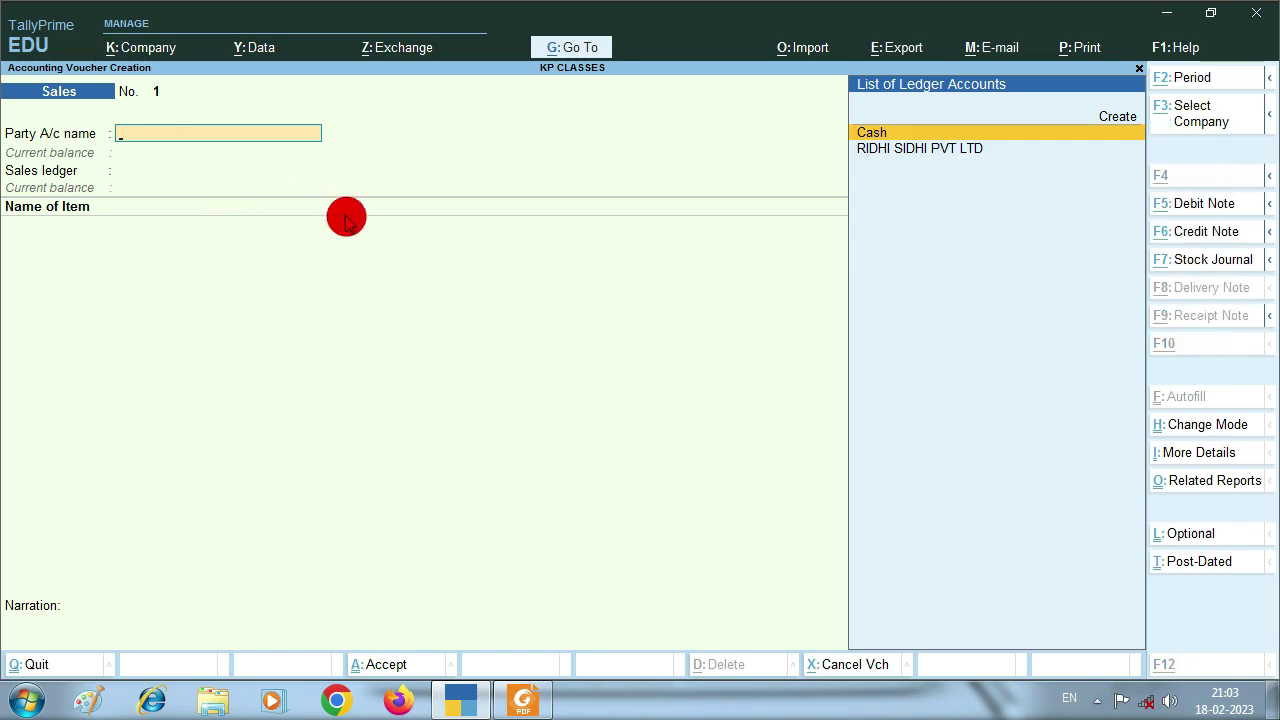
key(alt+Tab)
key(alt+Tab)
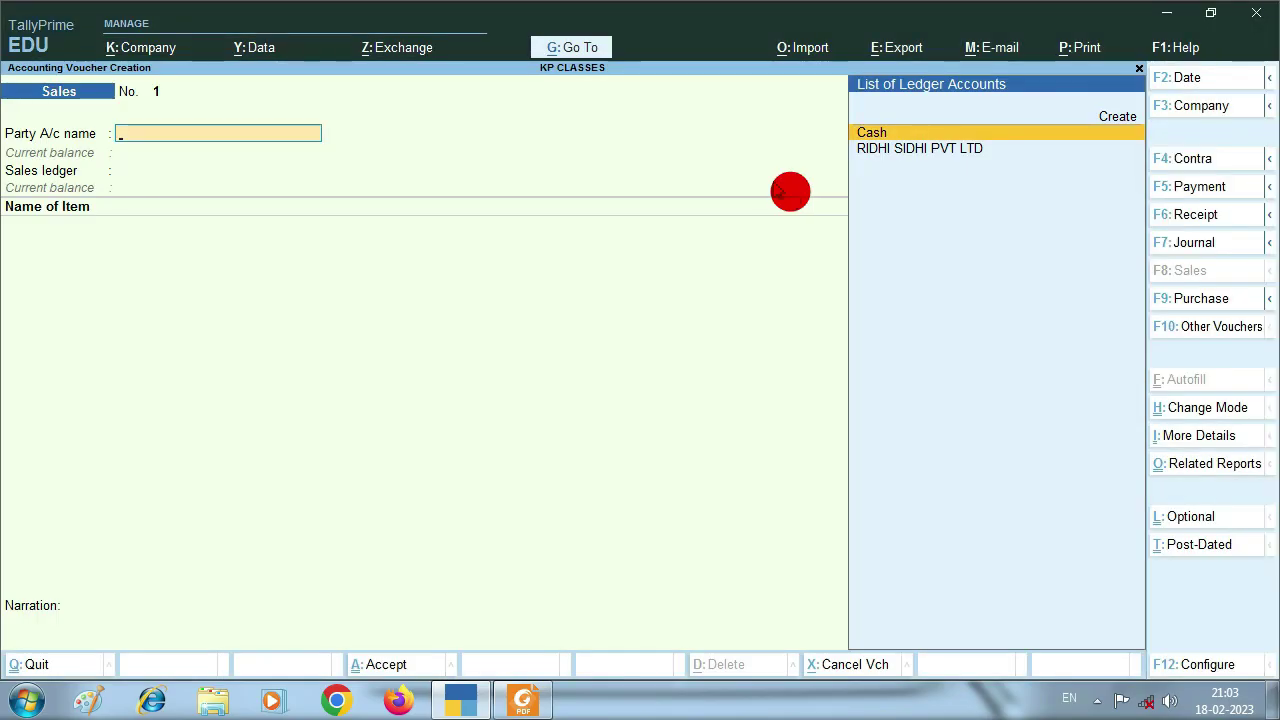
- Set the sales voucher's date to 01.03.2023
key(F2)
text(01.0)
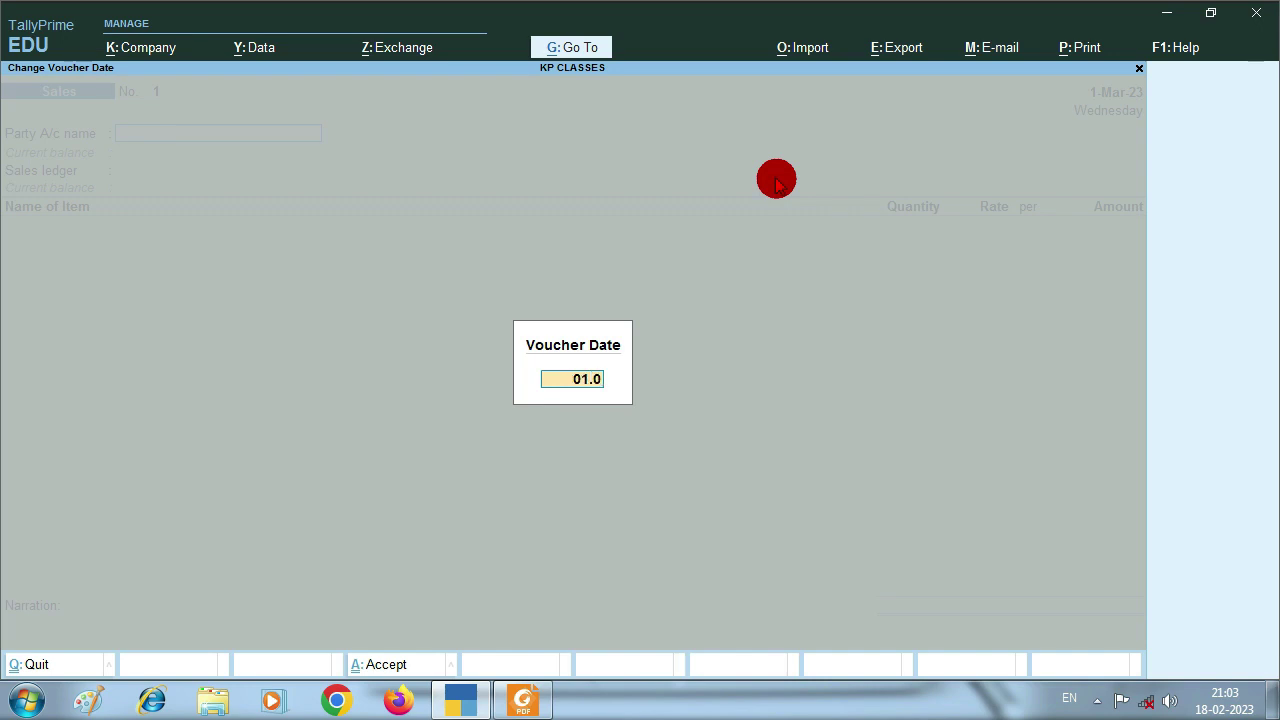
text(3.2023)
key(Return)
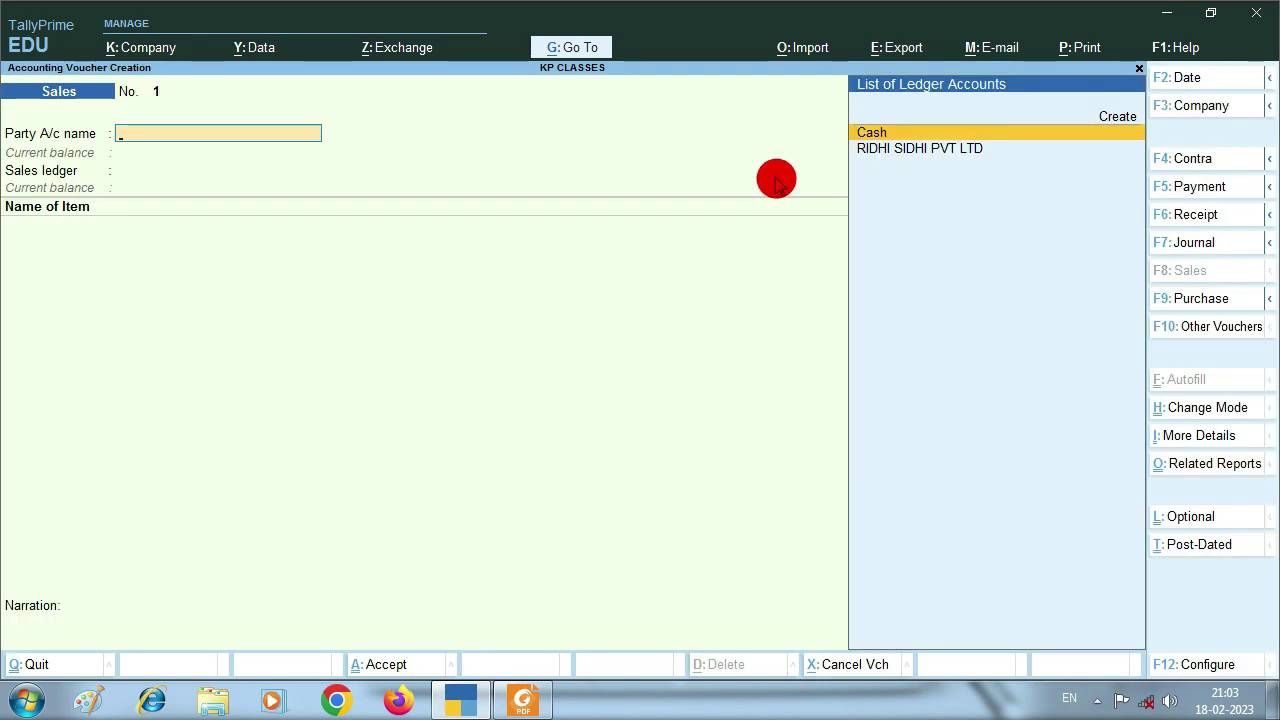
- Check the buyer on the sales bill and start a new party ledger named SONAL PVT LTD without an alias
key(alt+Tab)
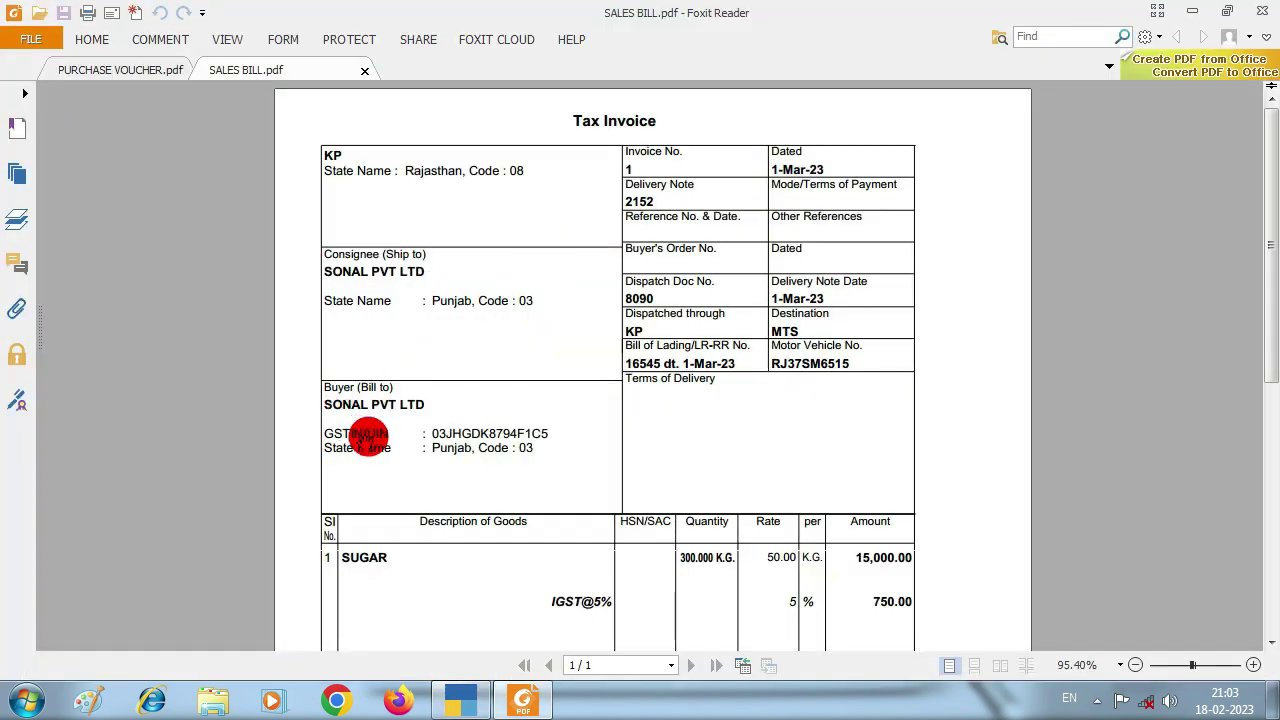
key(alt+Tab)
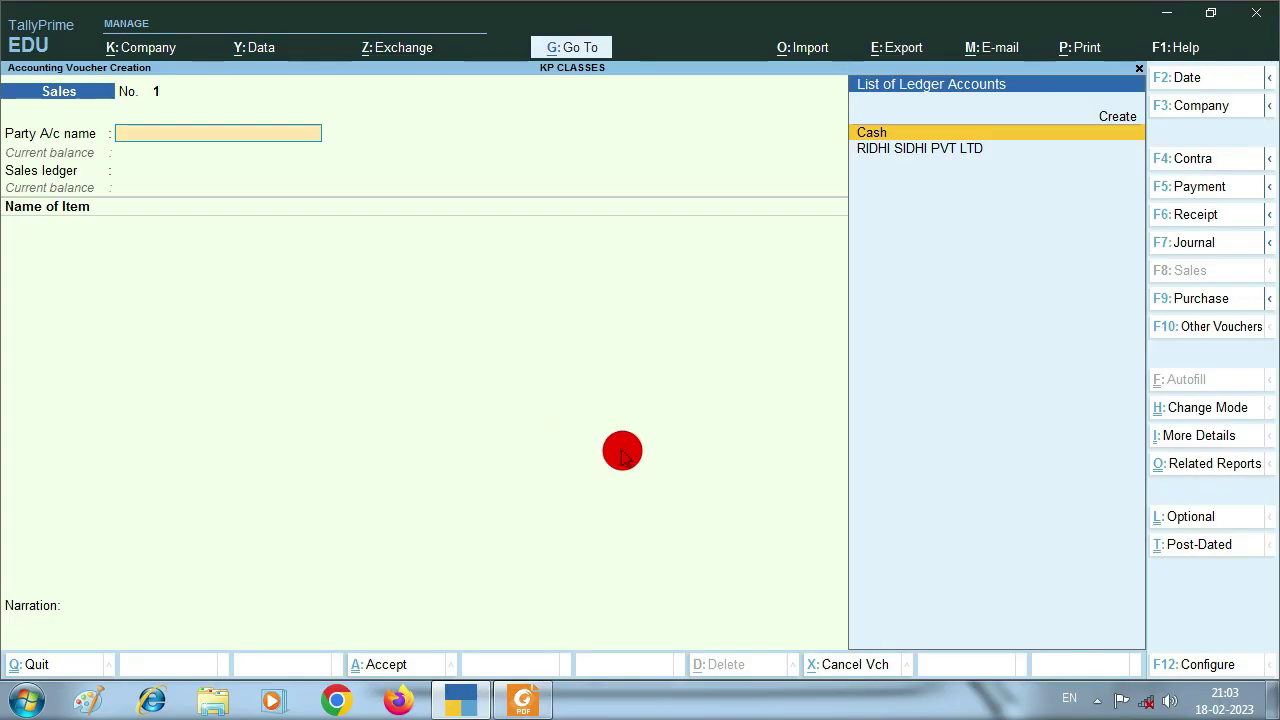
key(Up)
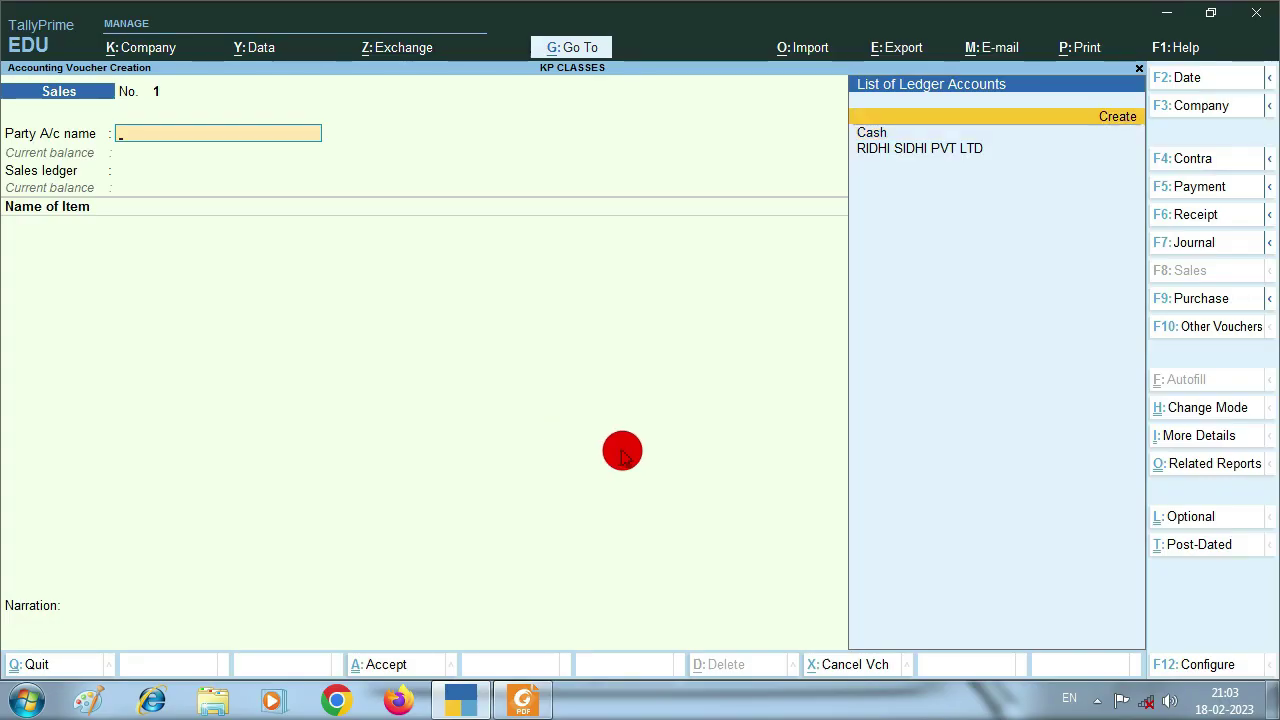
key(alt+c)
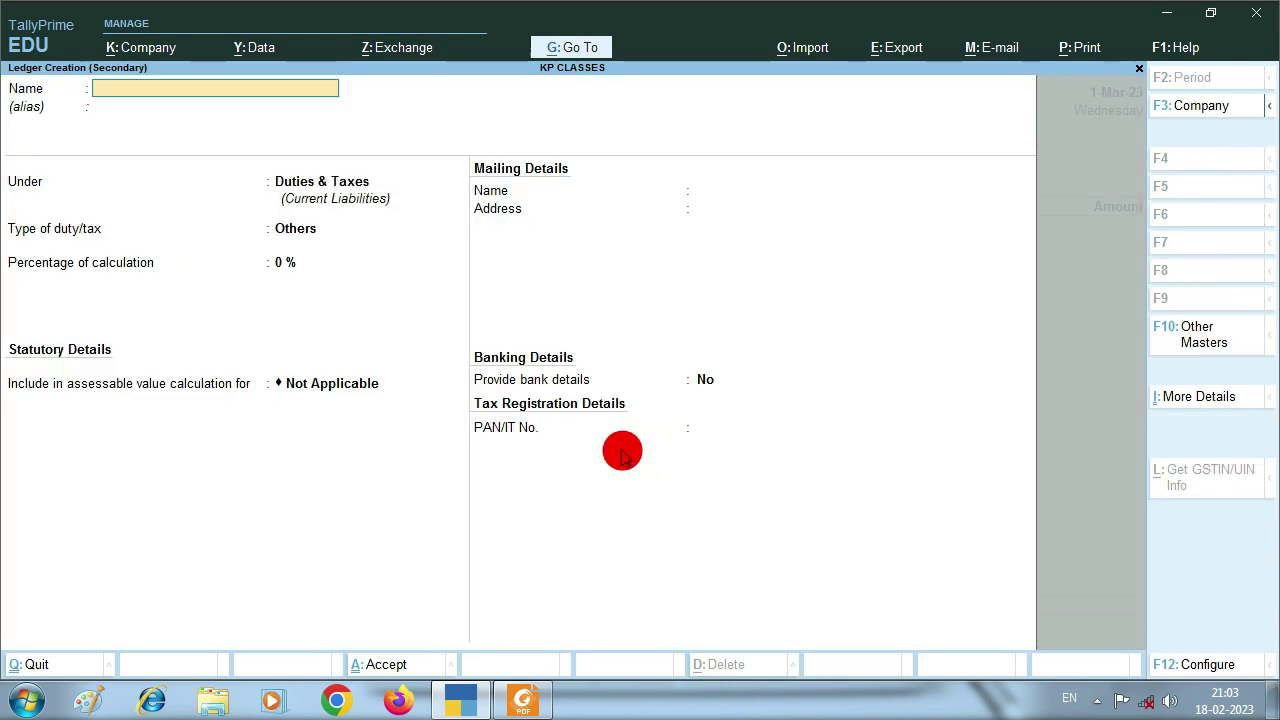
text(SONAL PVT LTF)
key(BackSpace)
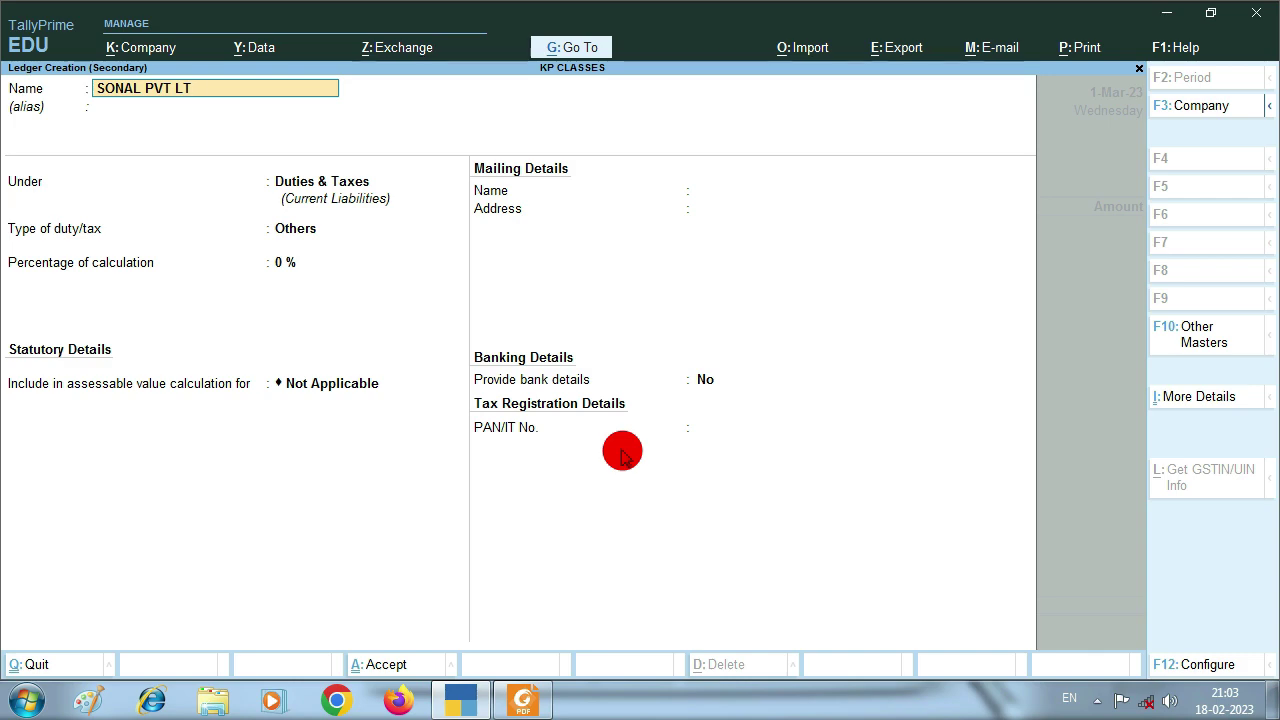
text(D)
key(Return)
key(Return)
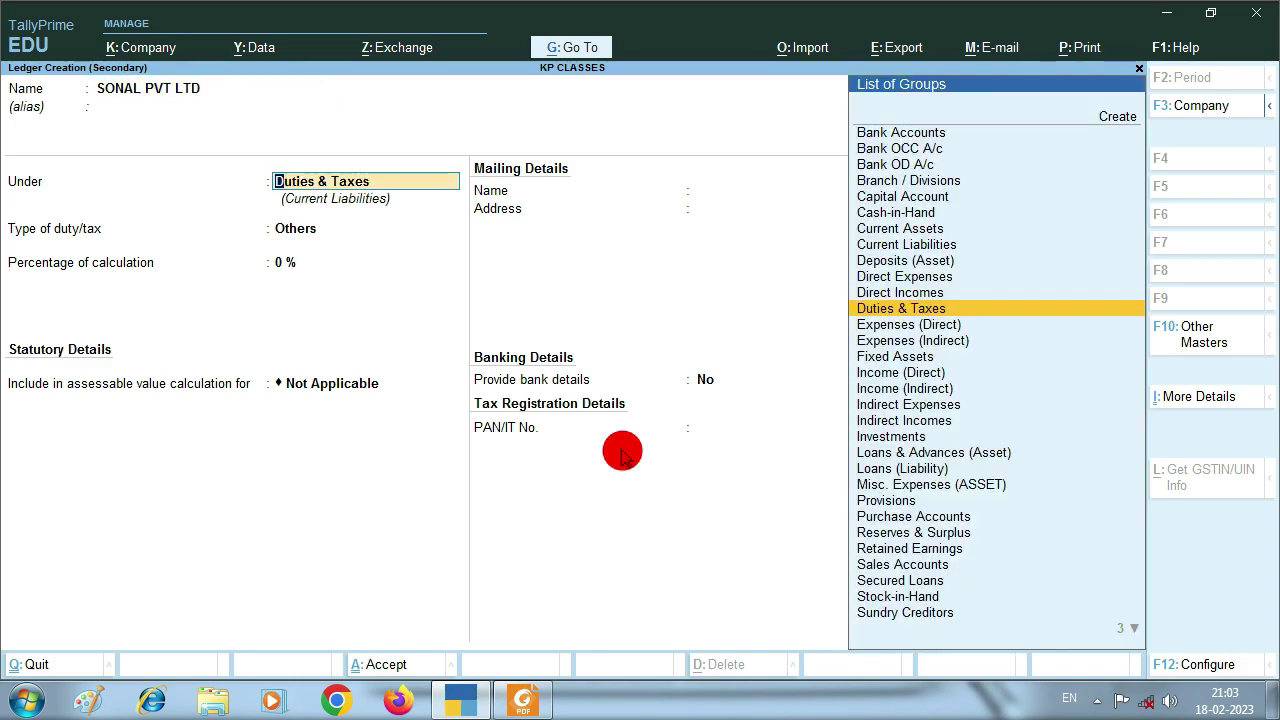
- Place the SONAL PVT LTD ledger under Sundry Debtors and set bill-by-bill balances to No
key(alt+Tab)
key(alt+Tab)
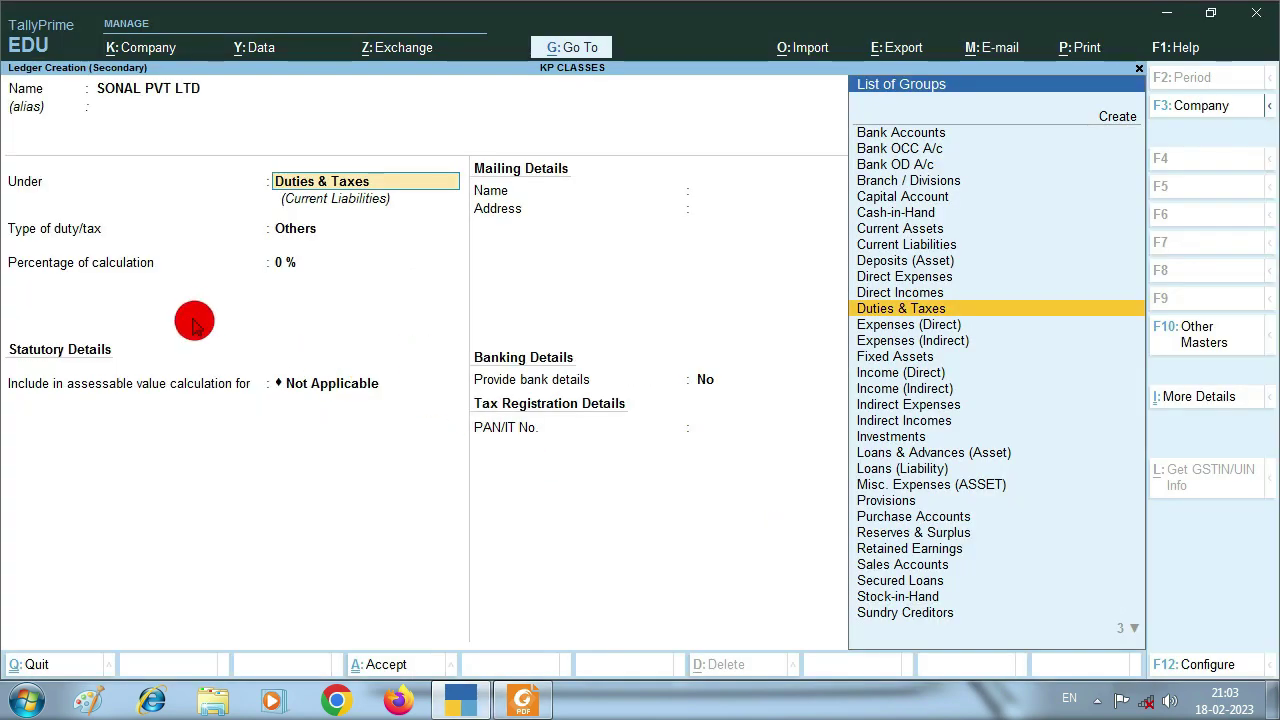
key(alt+Tab)
key(alt+Tab)
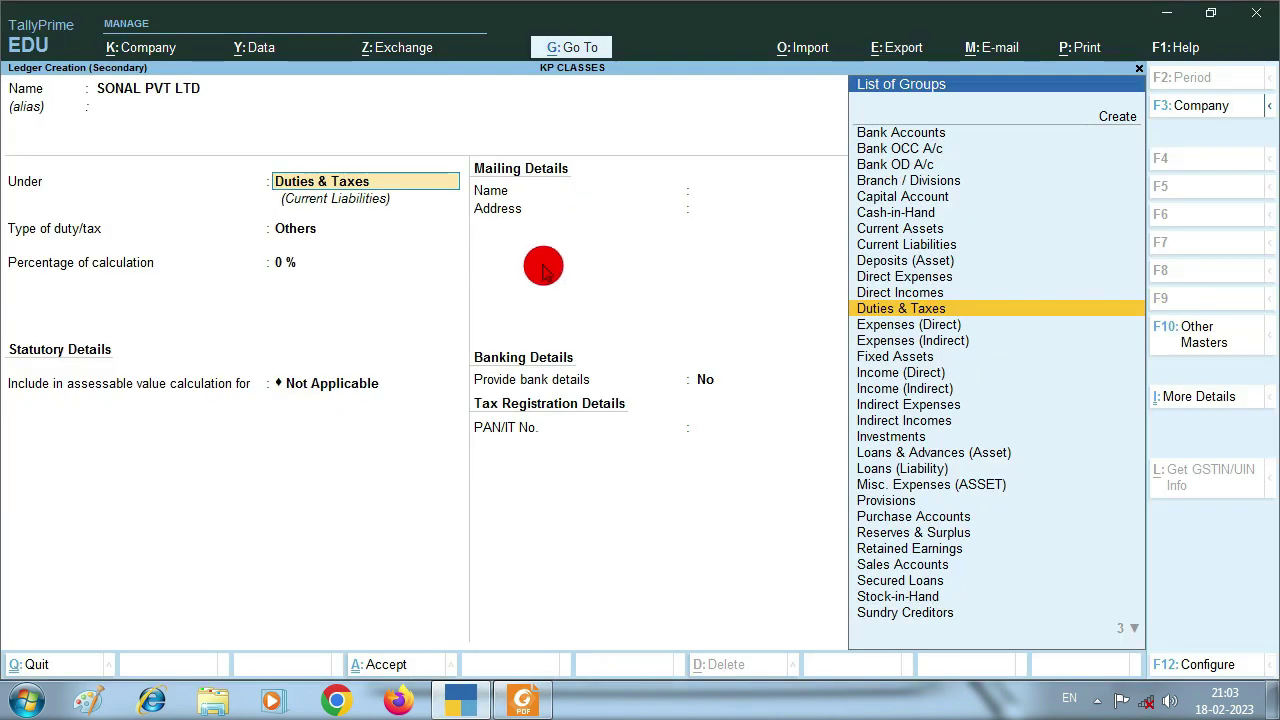
text(SUN)
key(Down)
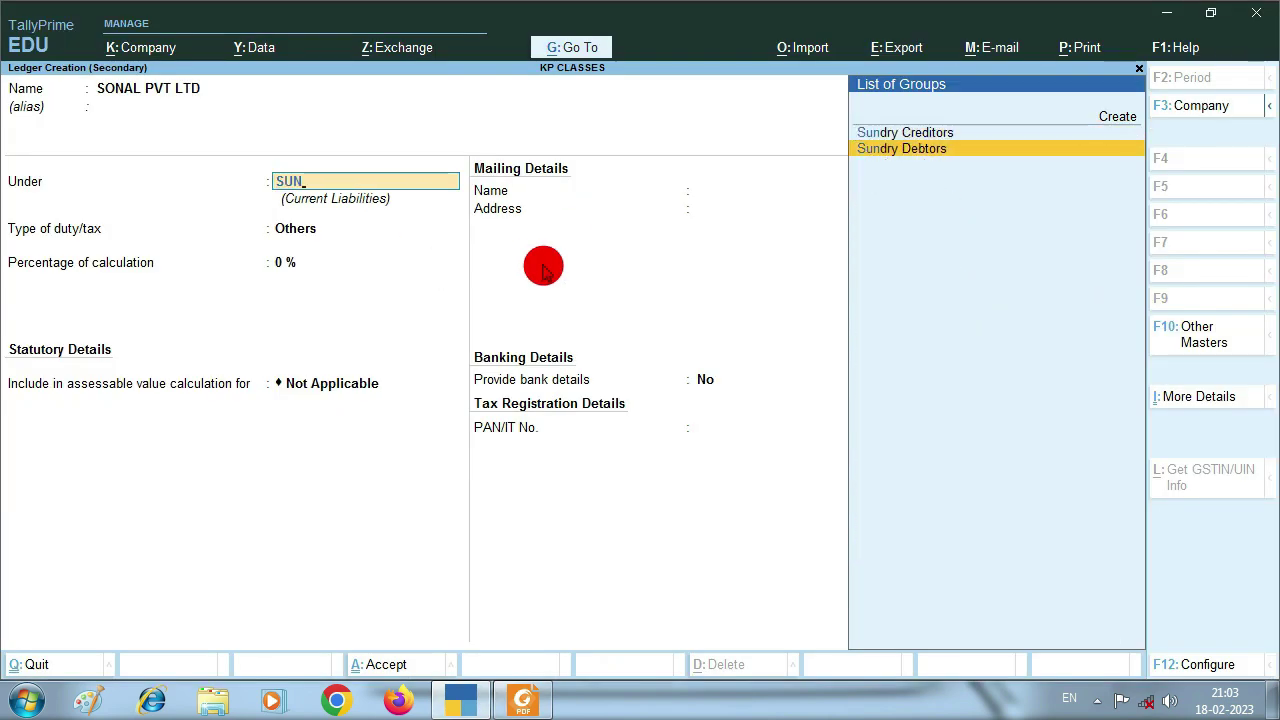
key(Return)
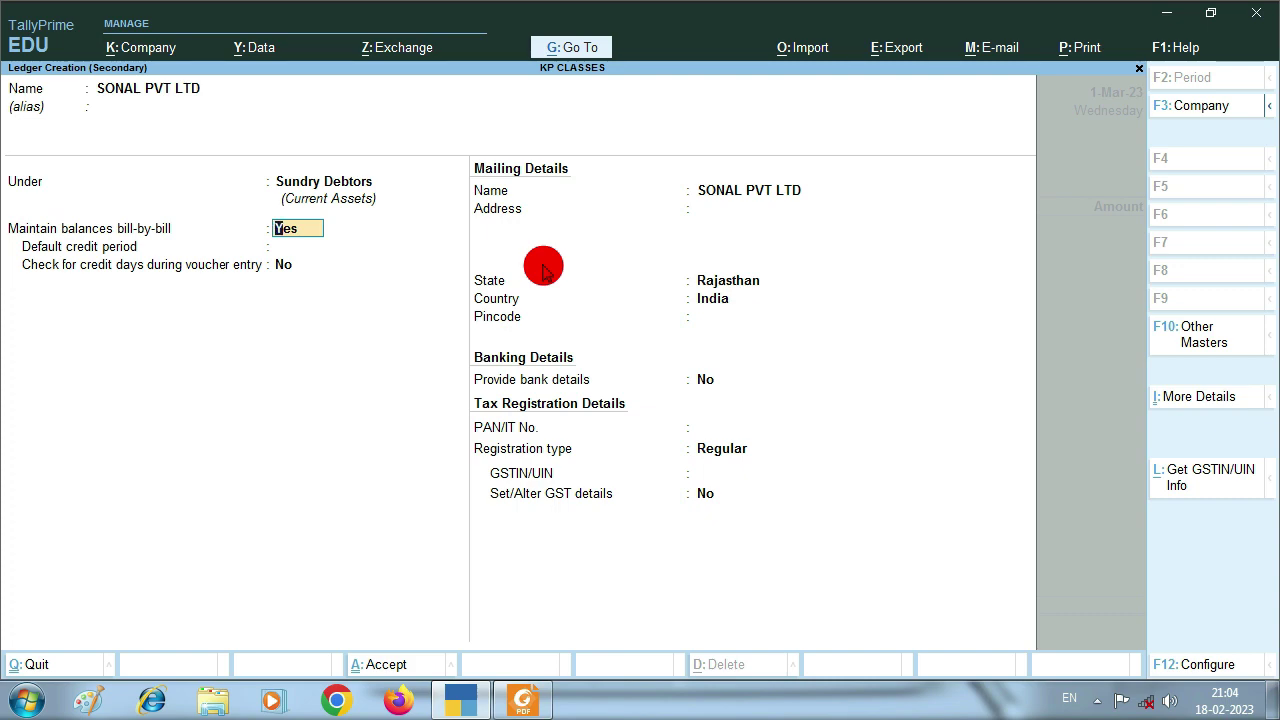
text(n)
key(Return)
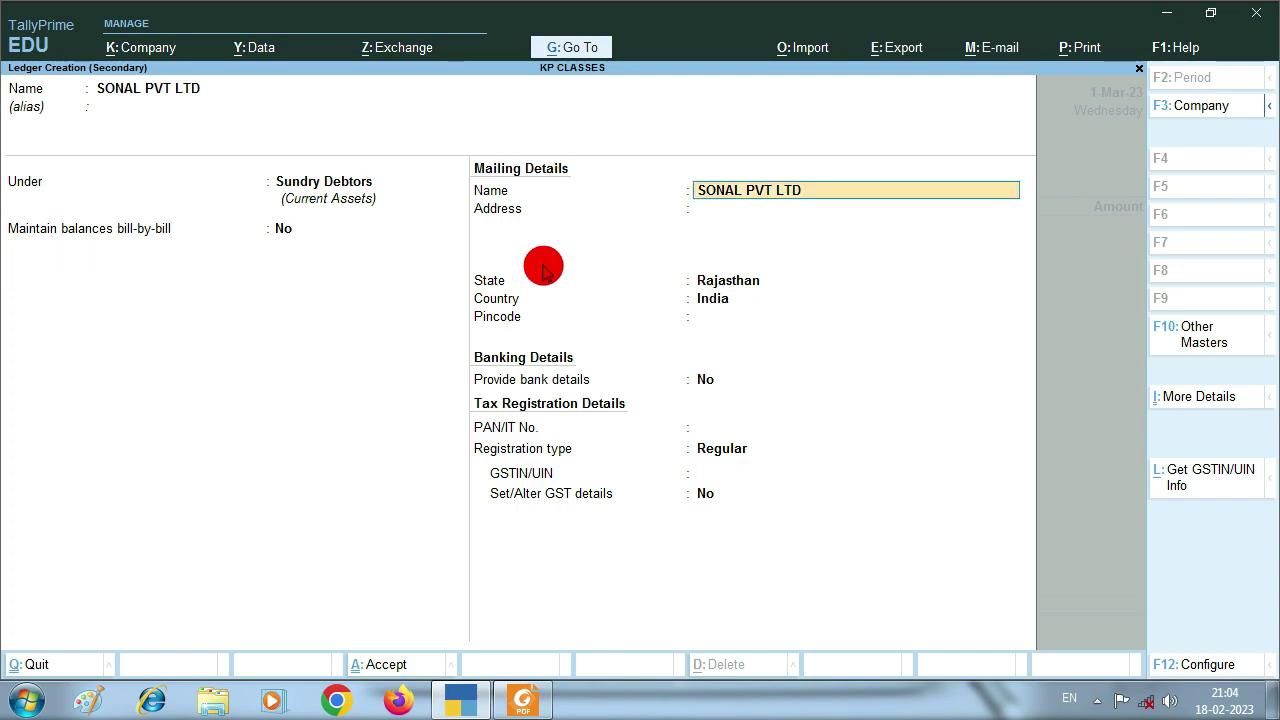
- Keep the mailing name and set the ledger's state to Punjab as given on the sales bill, leaving the pincode blank
key(Return)
key(Return)
key(Return)
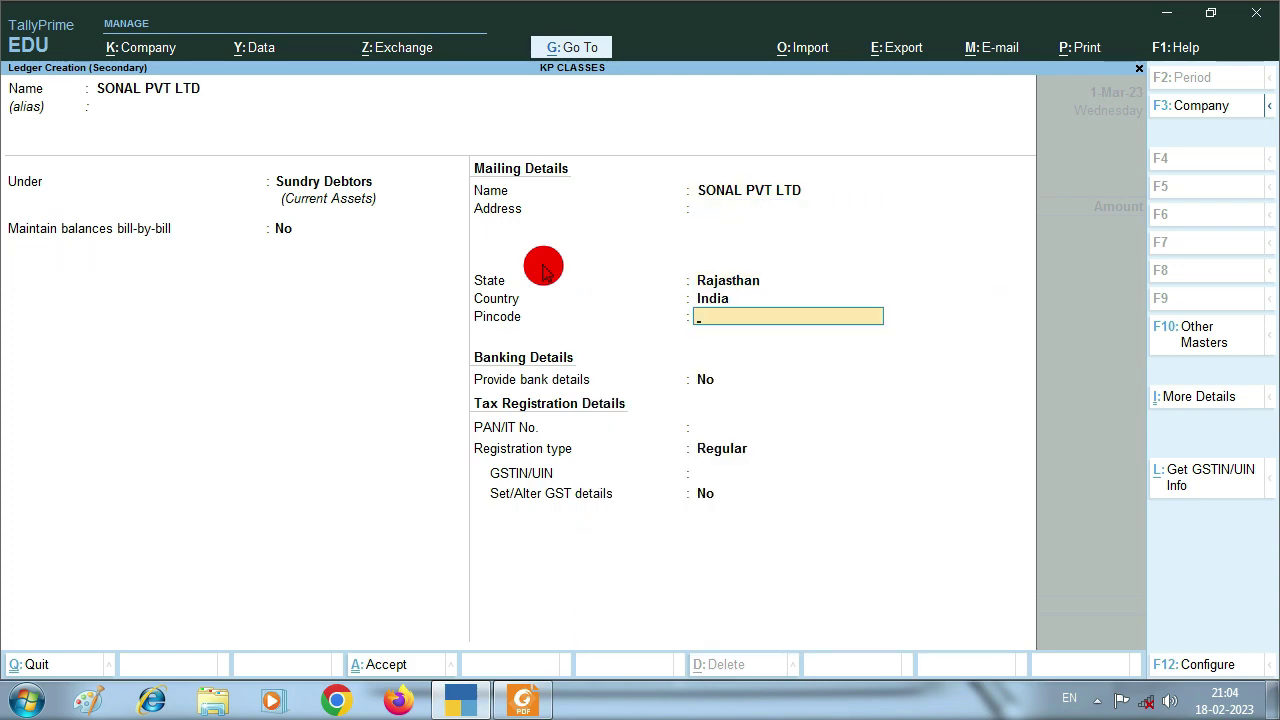
key(BackSpace)
key(alt+Tab)
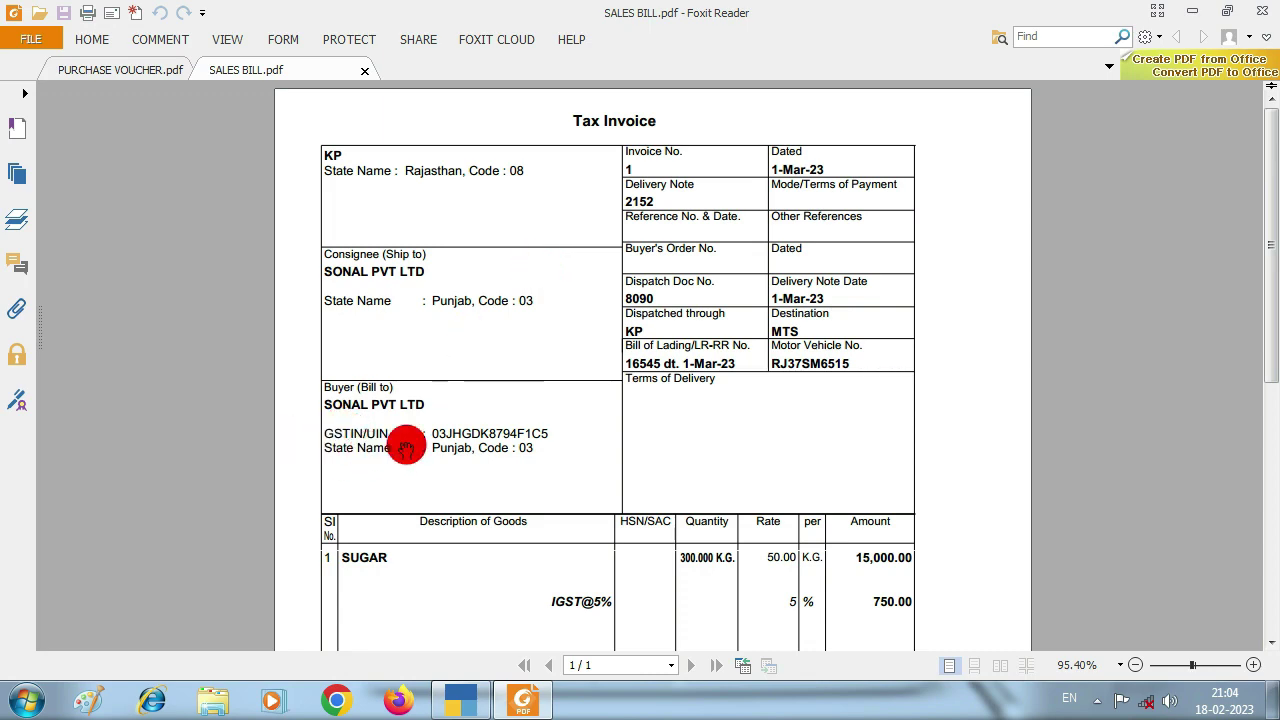
key(alt+Tab)
key(BackSpace)
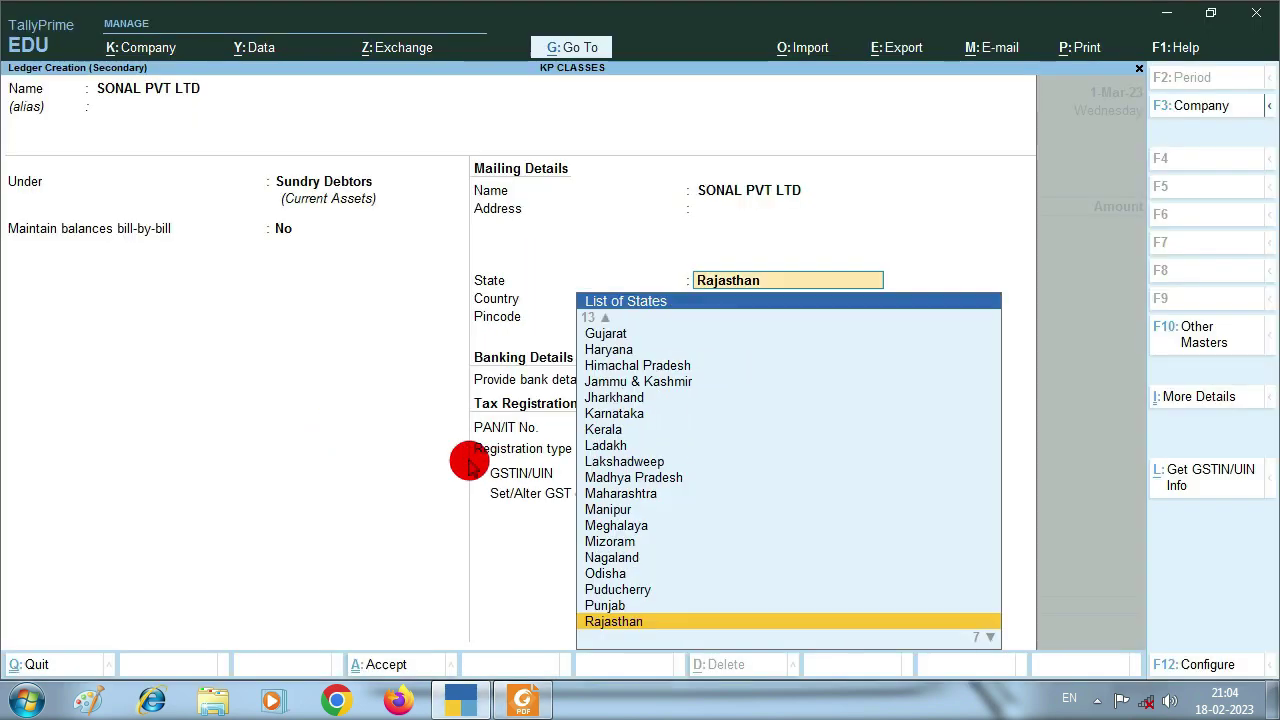
text(P)
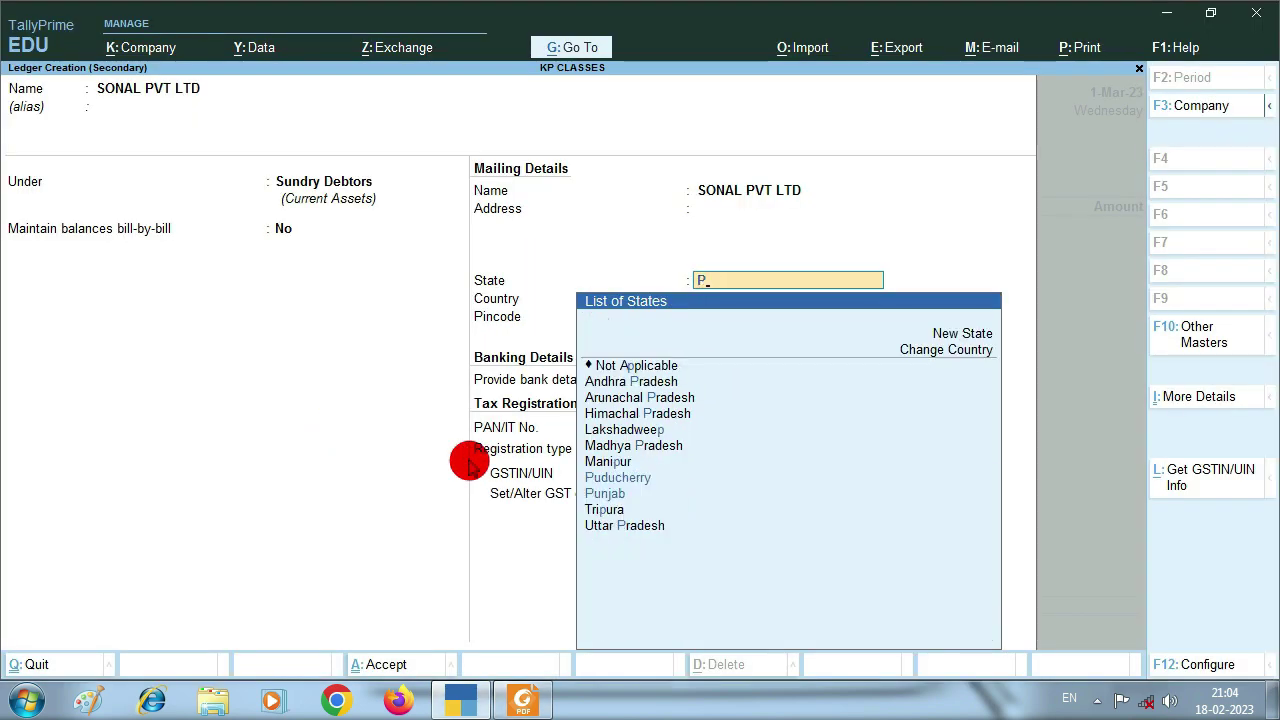
key(Down)
key(Return)
key(Return)
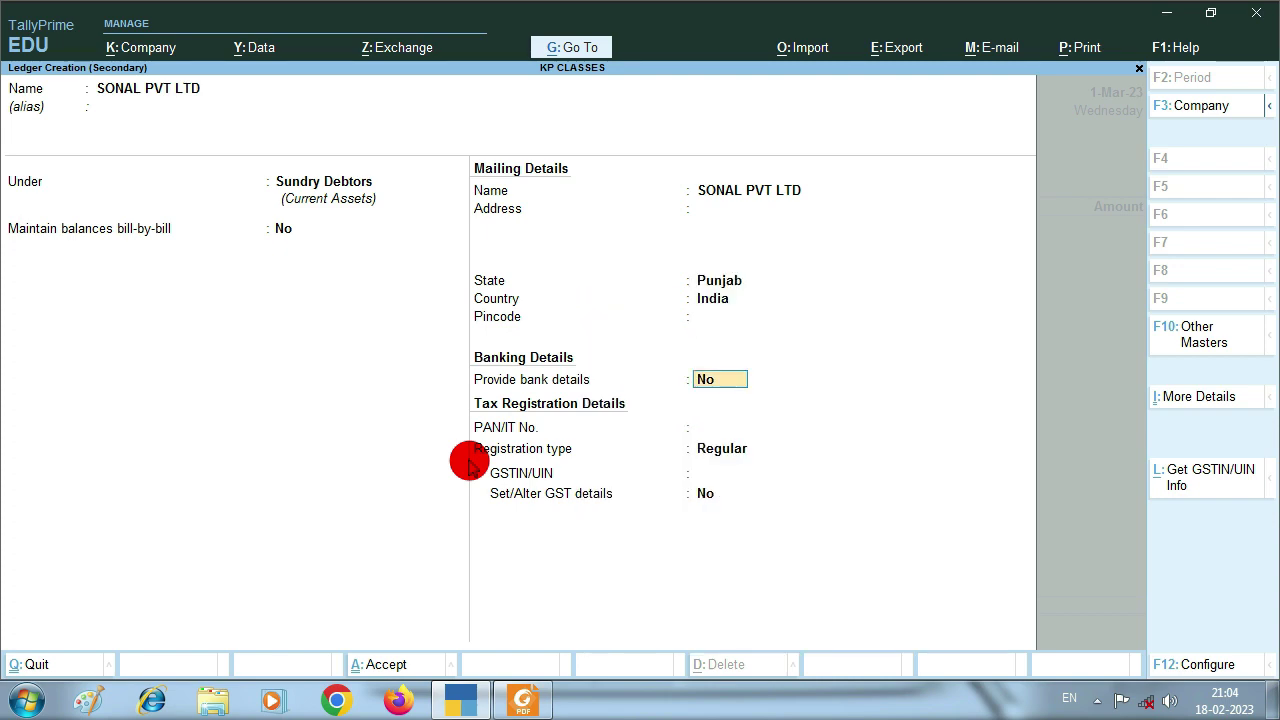
- Keep the registration type Regular, enter a GSTIN for the party and save the SONAL PVT LTD ledger into the sales voucher
key(Return)
key(Return)
key(Return)
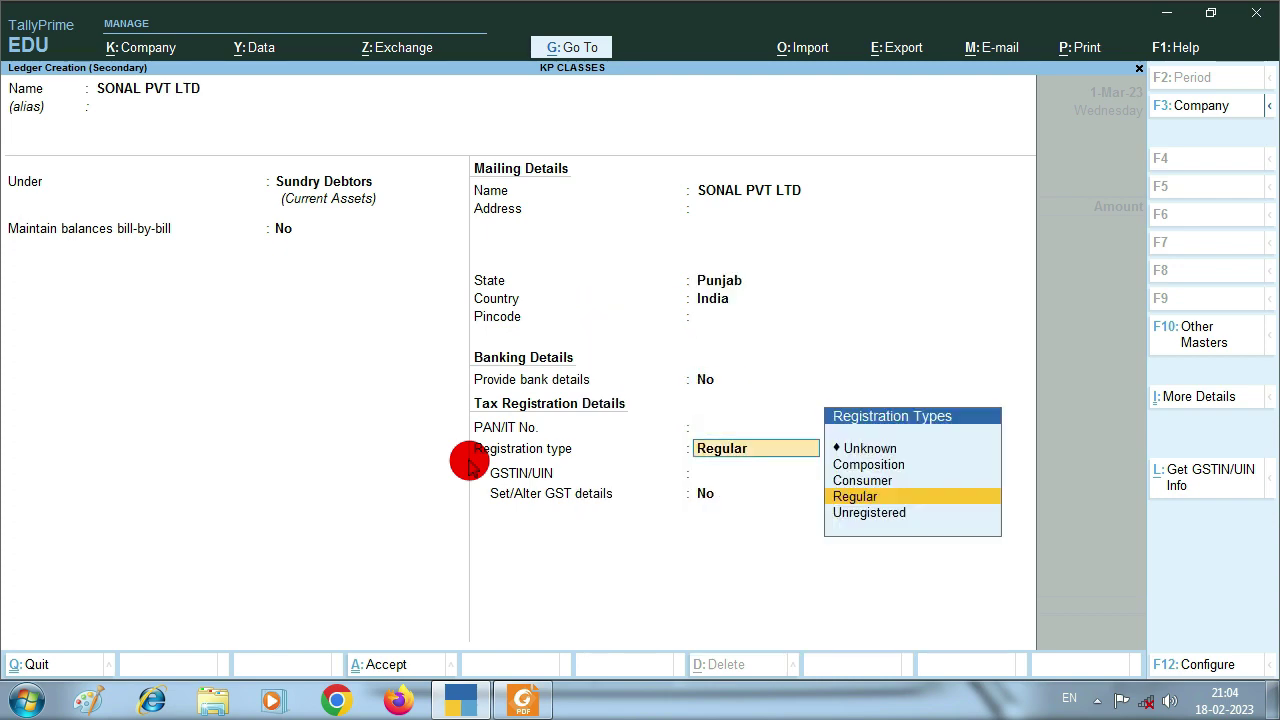
key(alt+Tab)
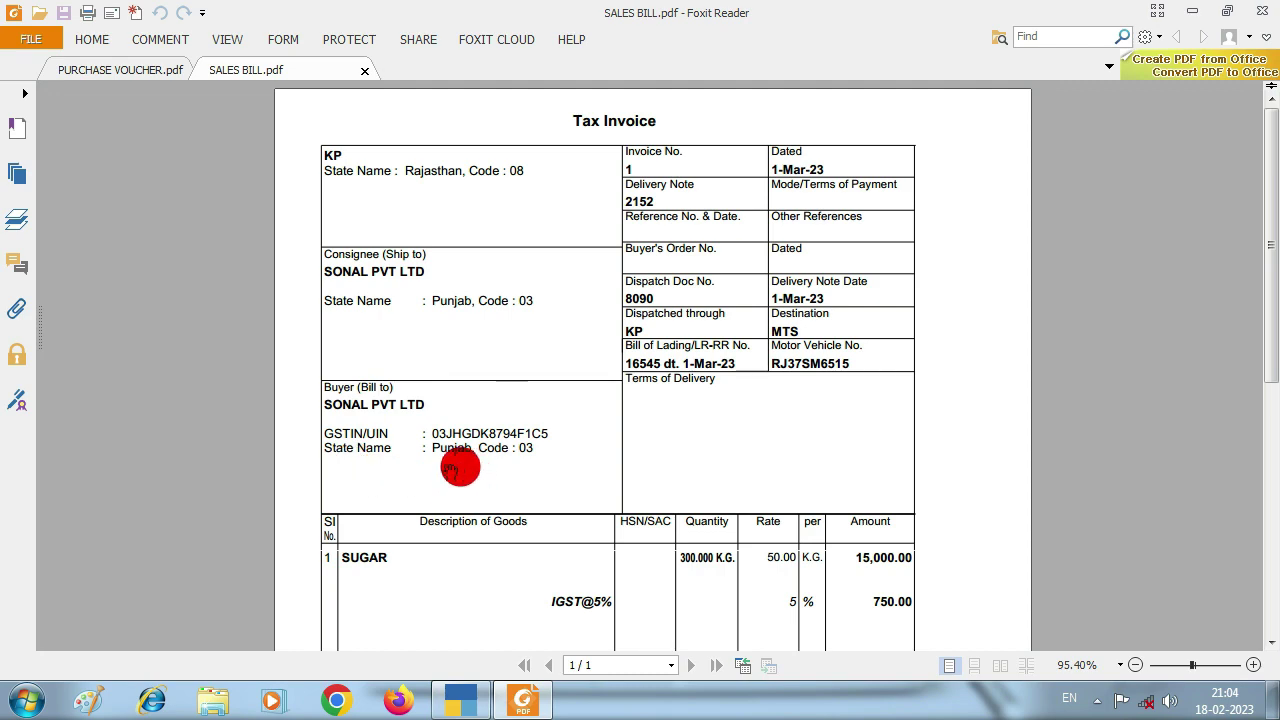
key(alt+Tab)
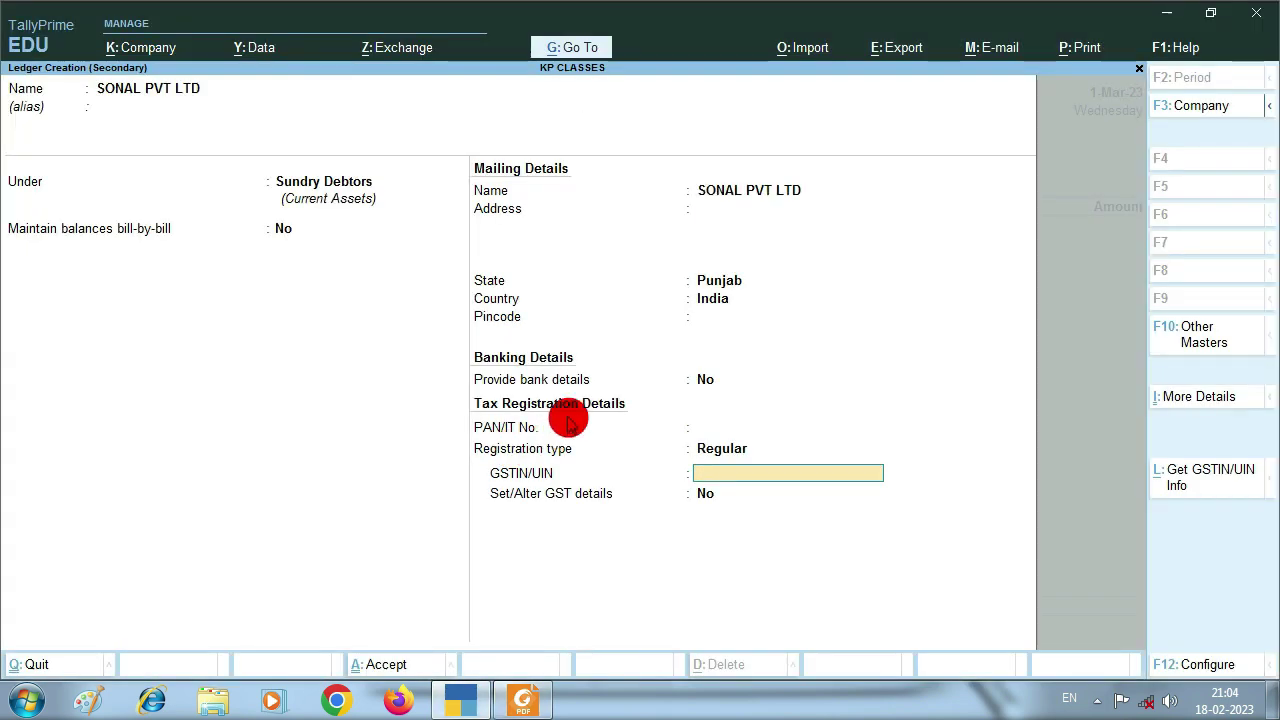
key(alt+Tab)
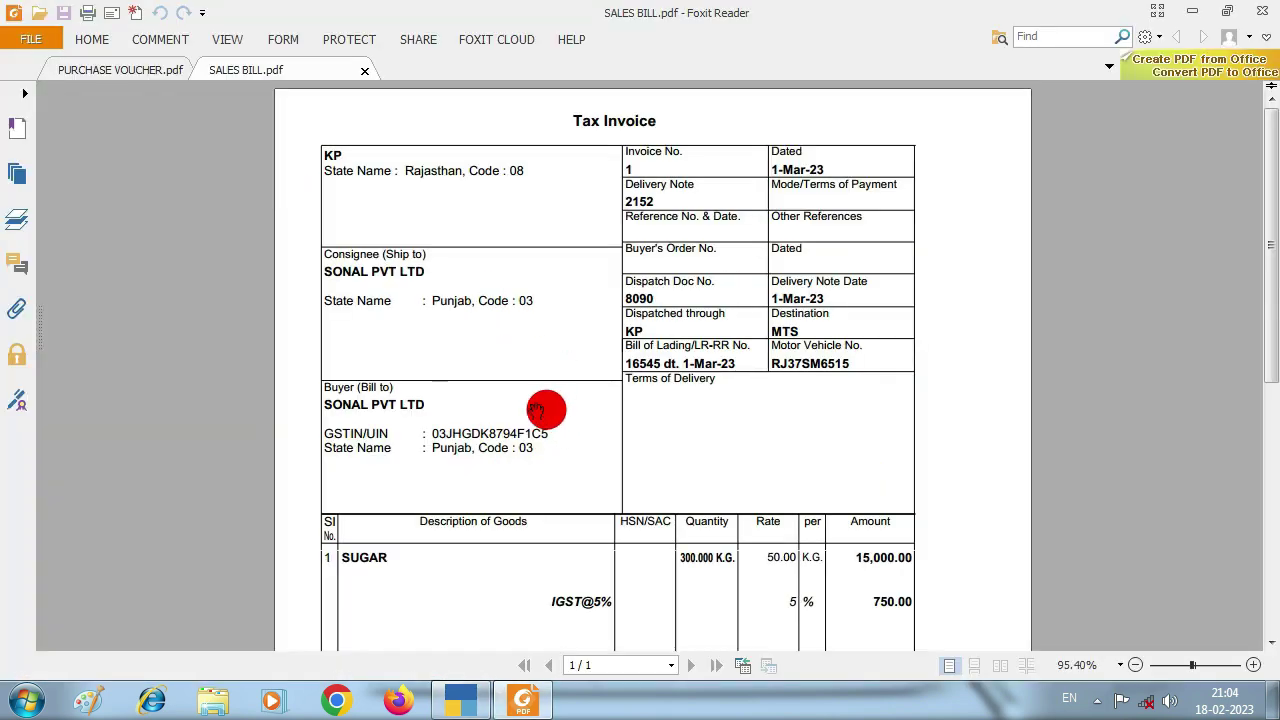
key(alt+Tab)
text(DFJG)
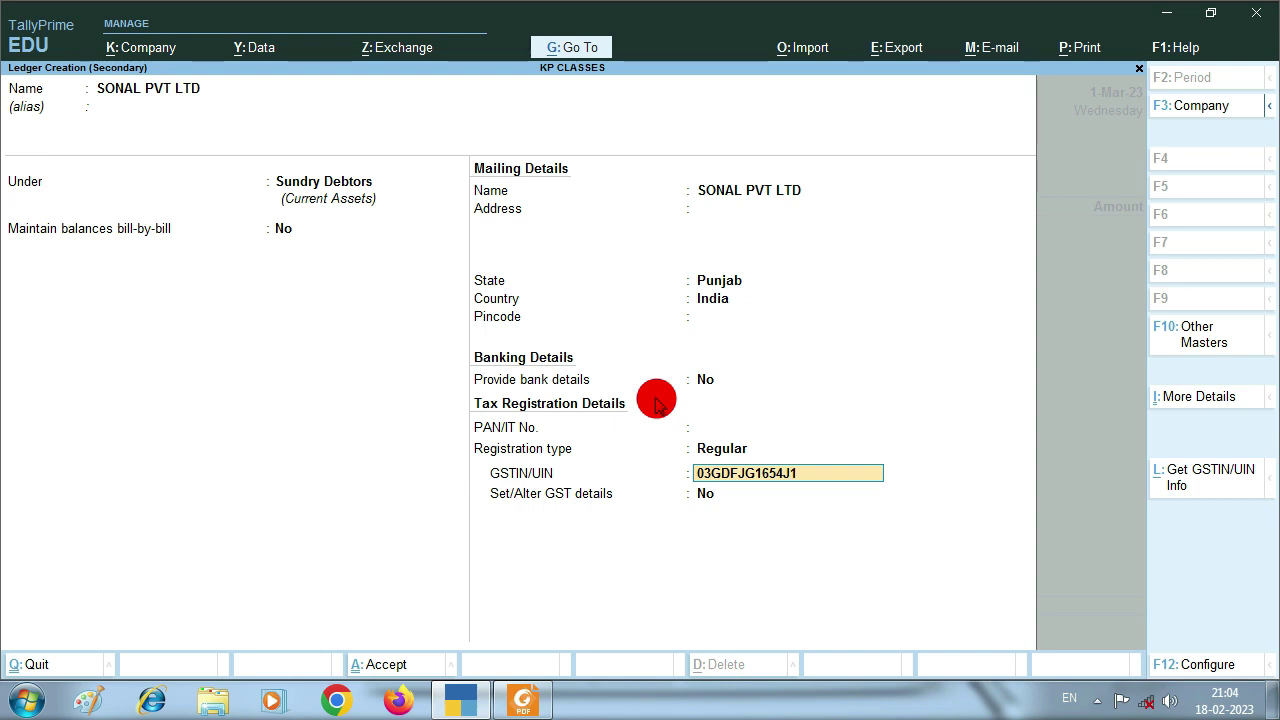
key(Return)
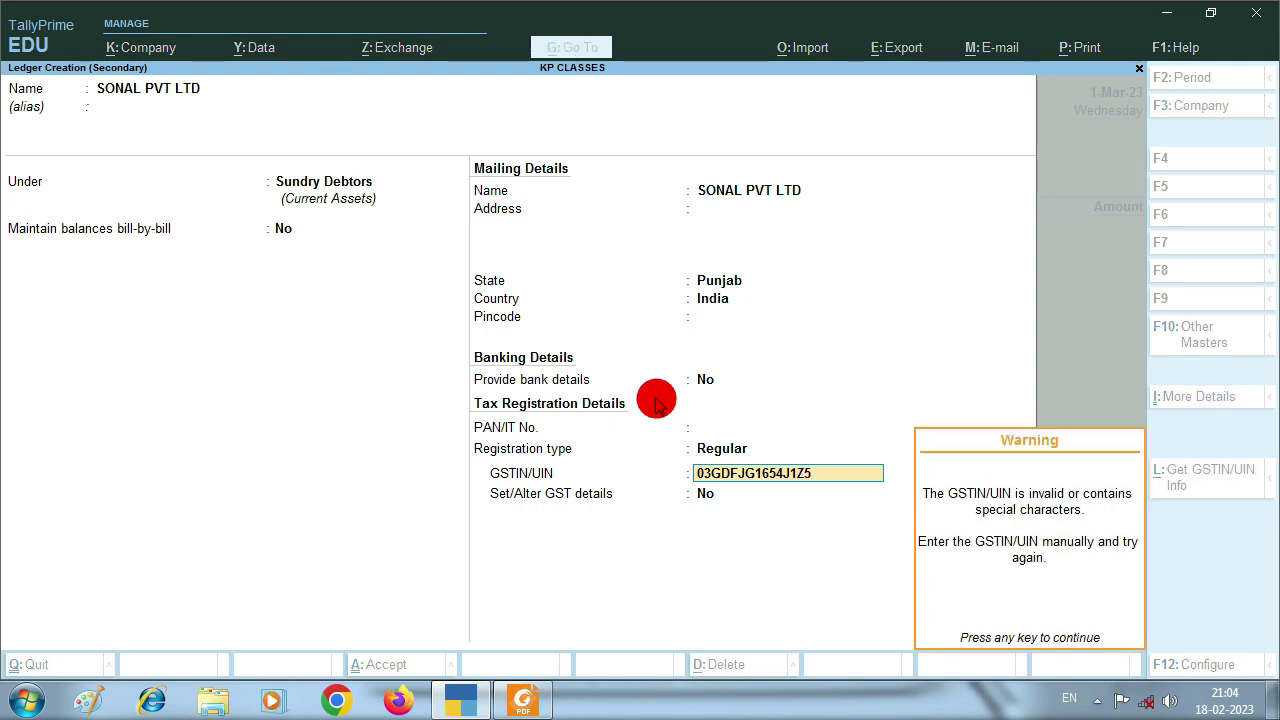
key(Return)
key(Return)
key(Return)
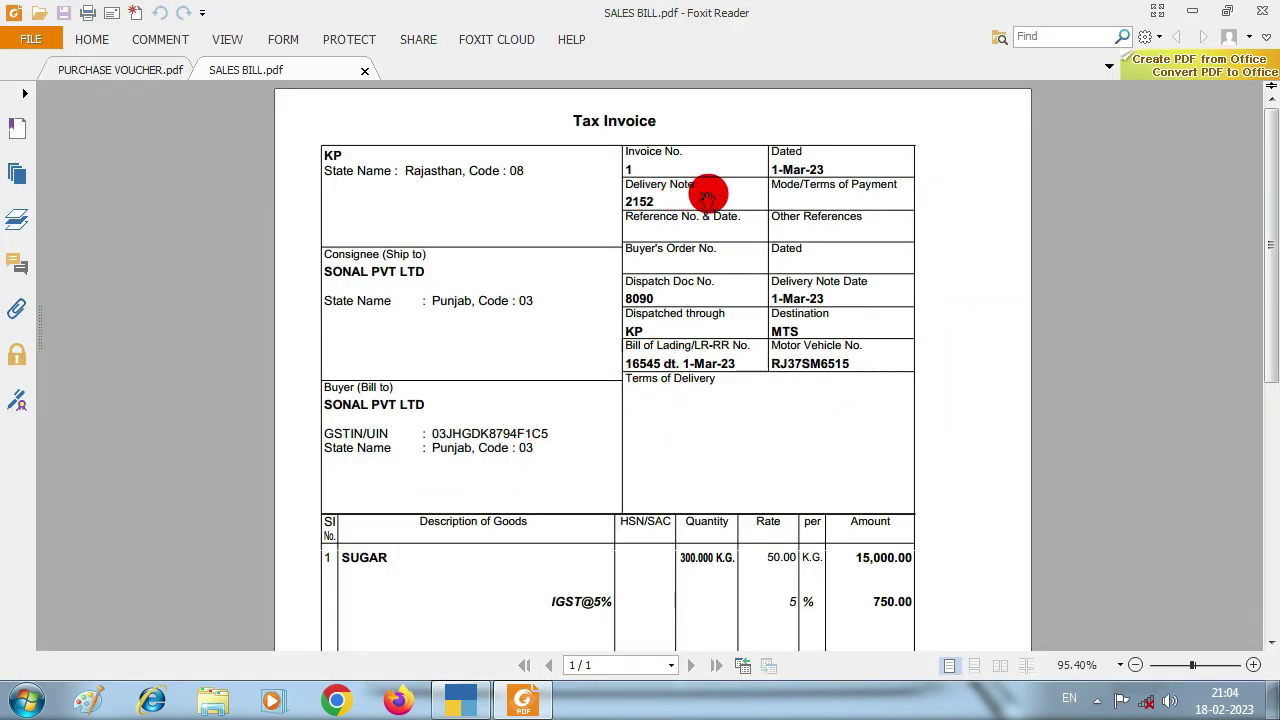
- Enter delivery note 2152 dated 1-Mar-23 and dispatch document number 8090 in the dispatch details
key(alt+Tab)
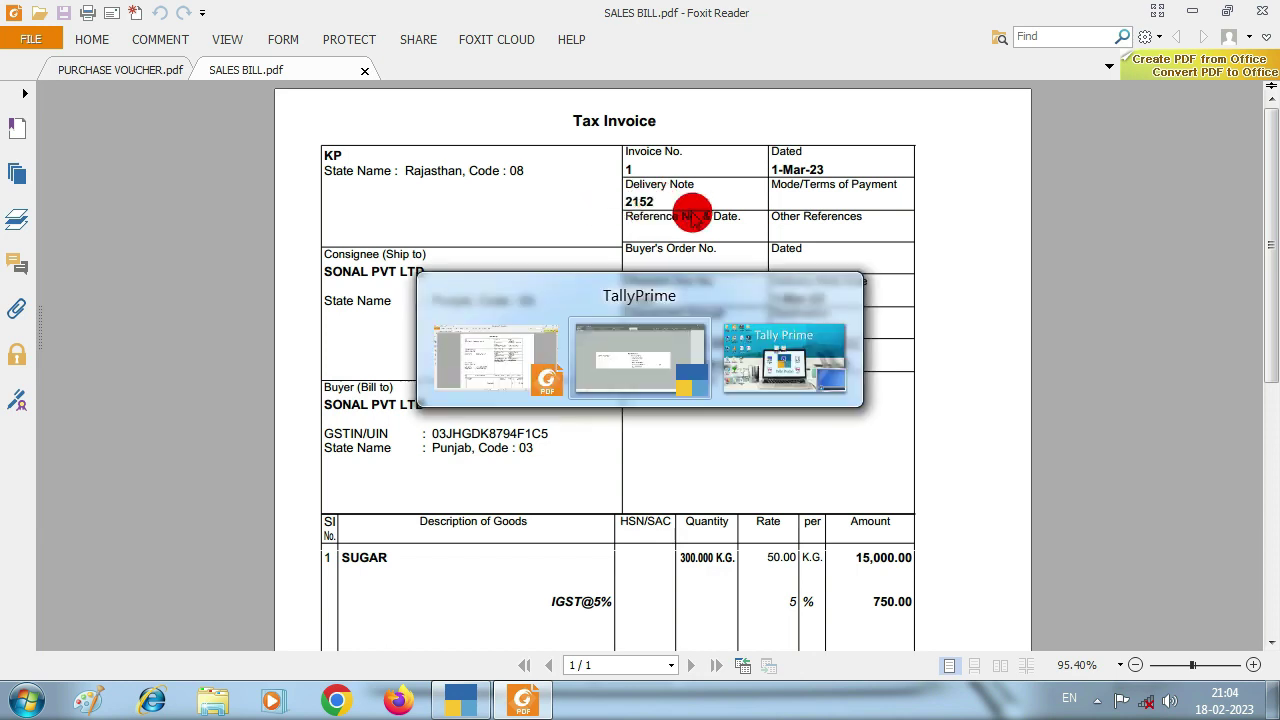
text(2152)
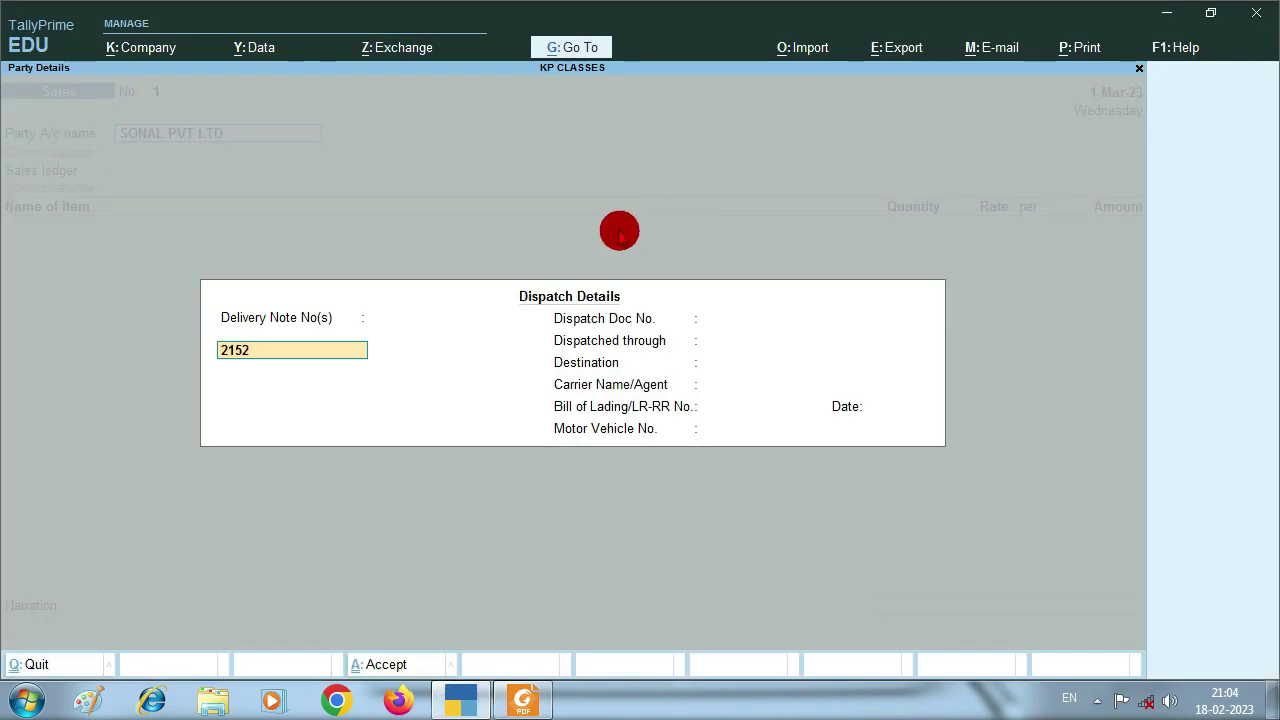
key(Return)
key(Return)
key(Return)
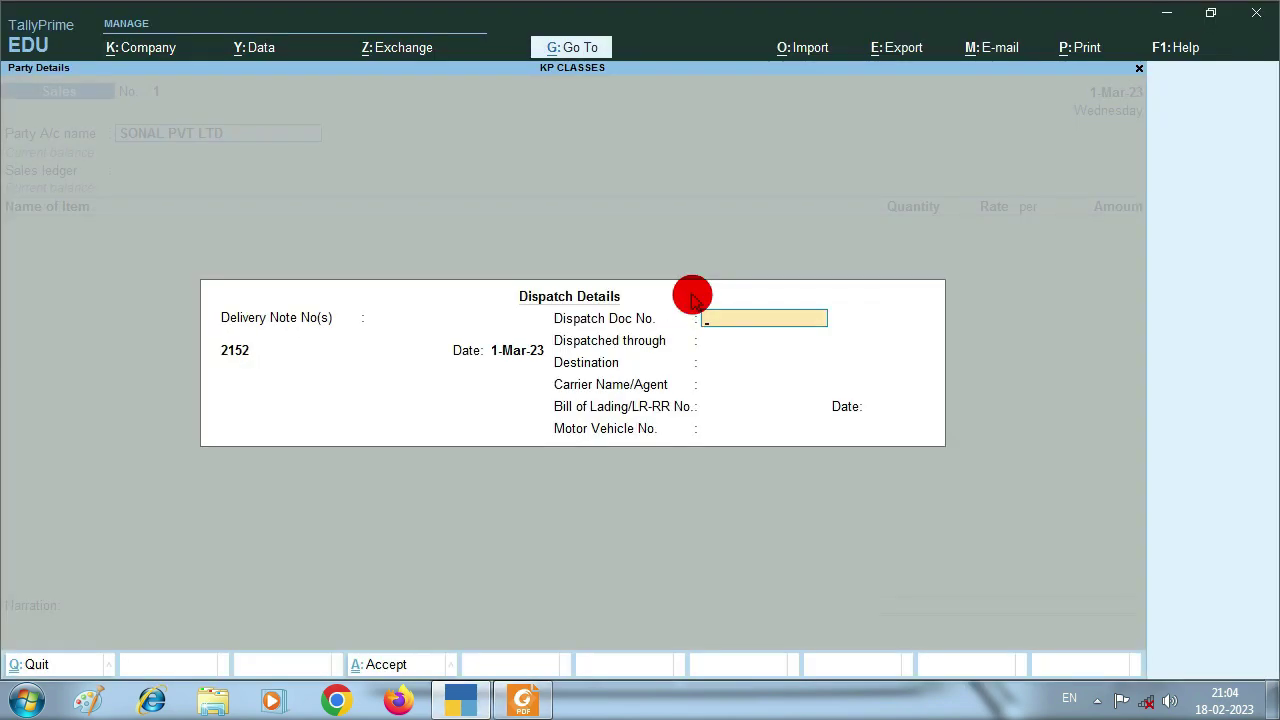
text(90)
key(Return)
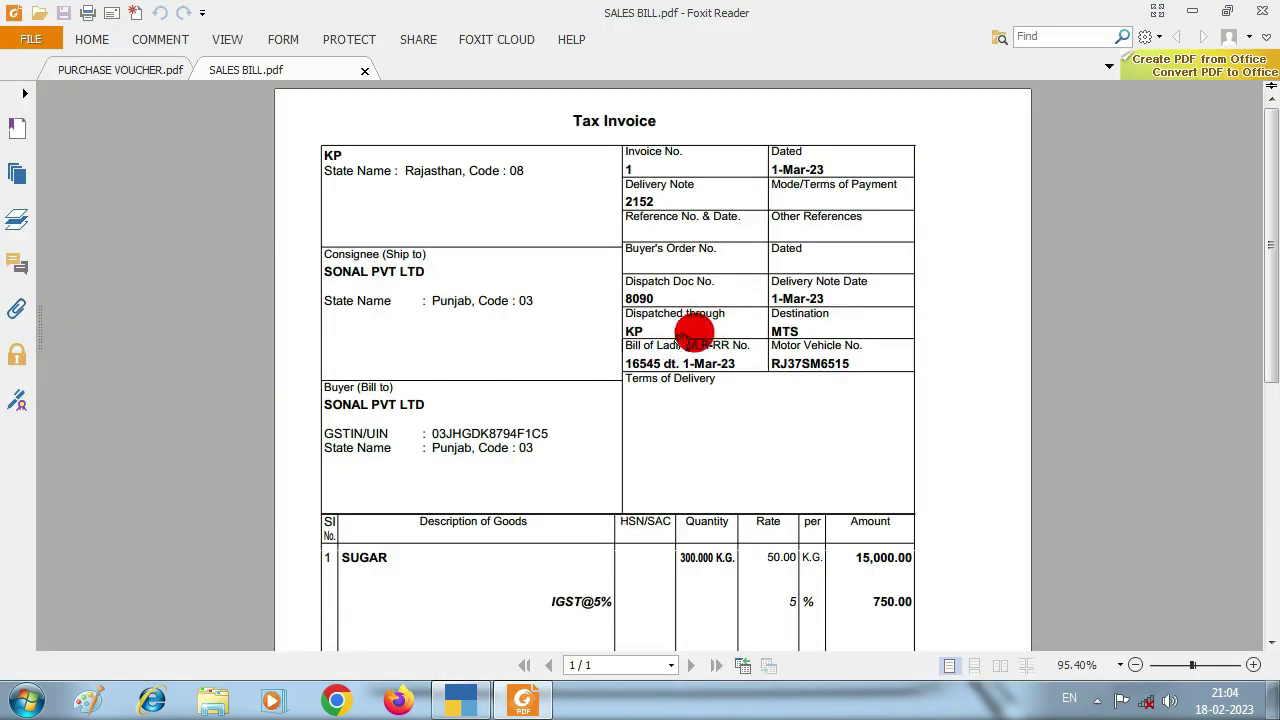
- Set Dispatched through to KP and the destination to MTS in the dispatch details, consulting the sales bill
key(alt+Tab)
text(KP)
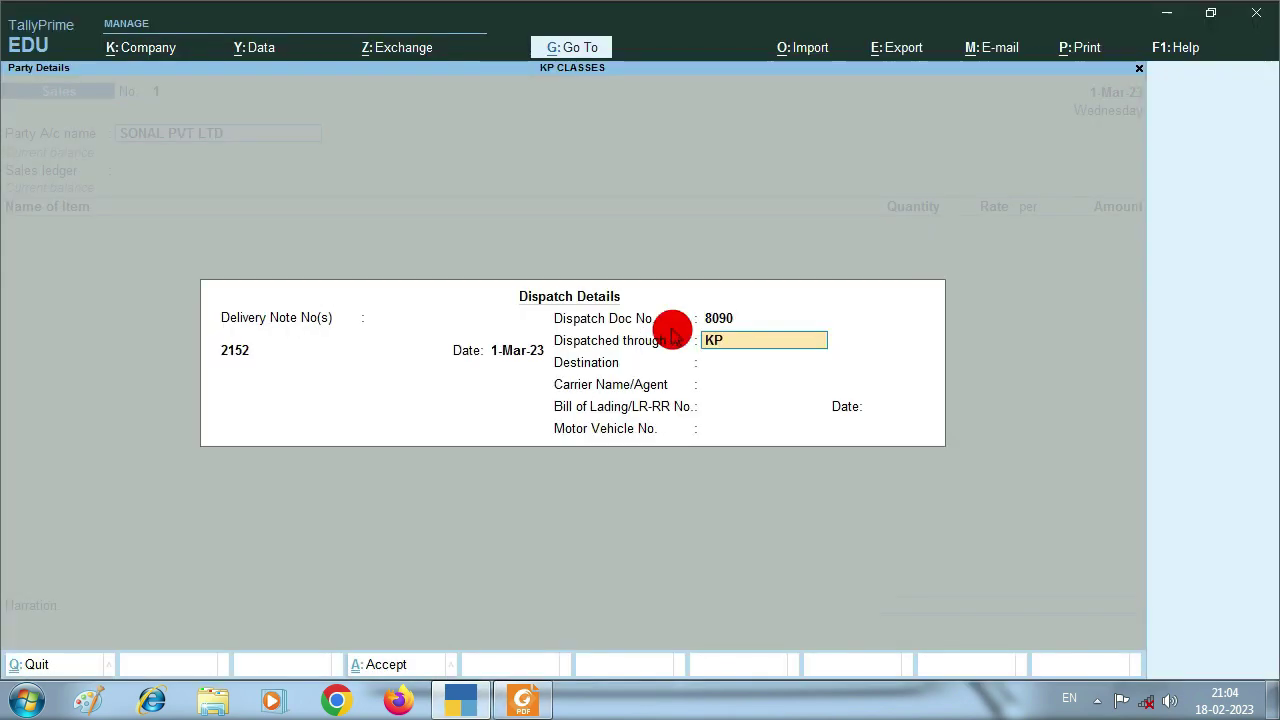
key(Return)
key(alt+Tab)
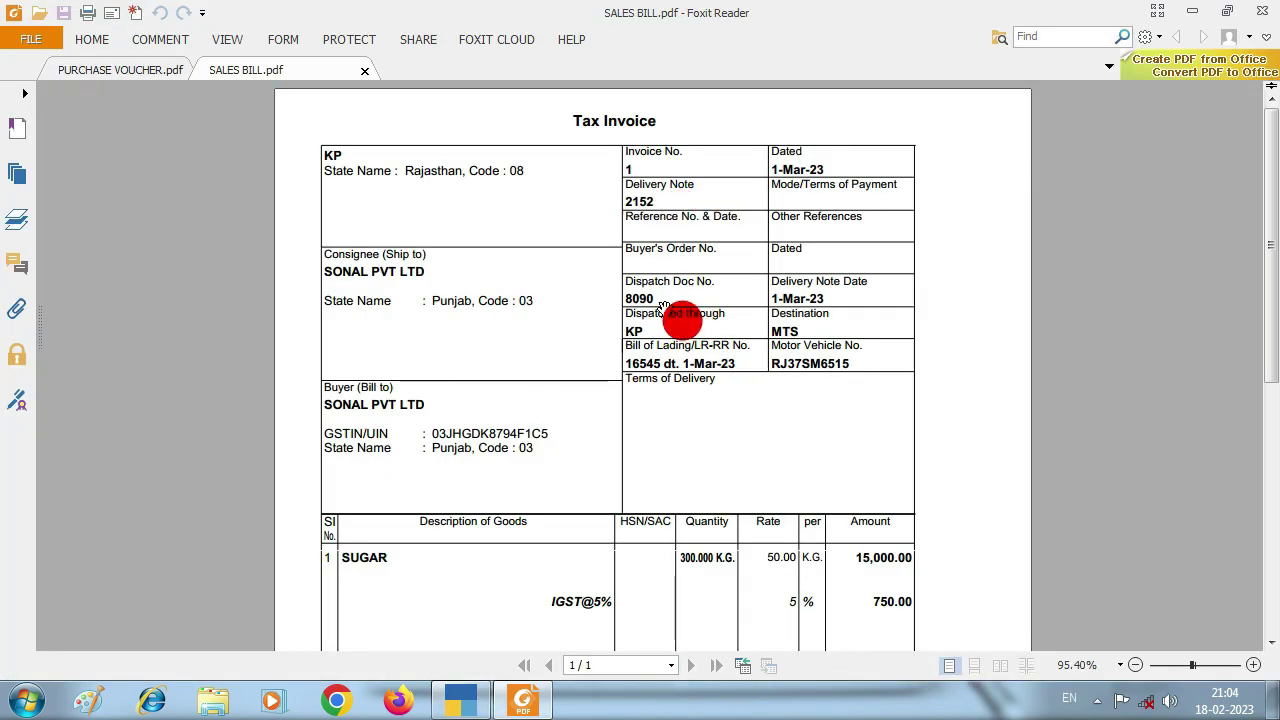
key(alt+Tab)
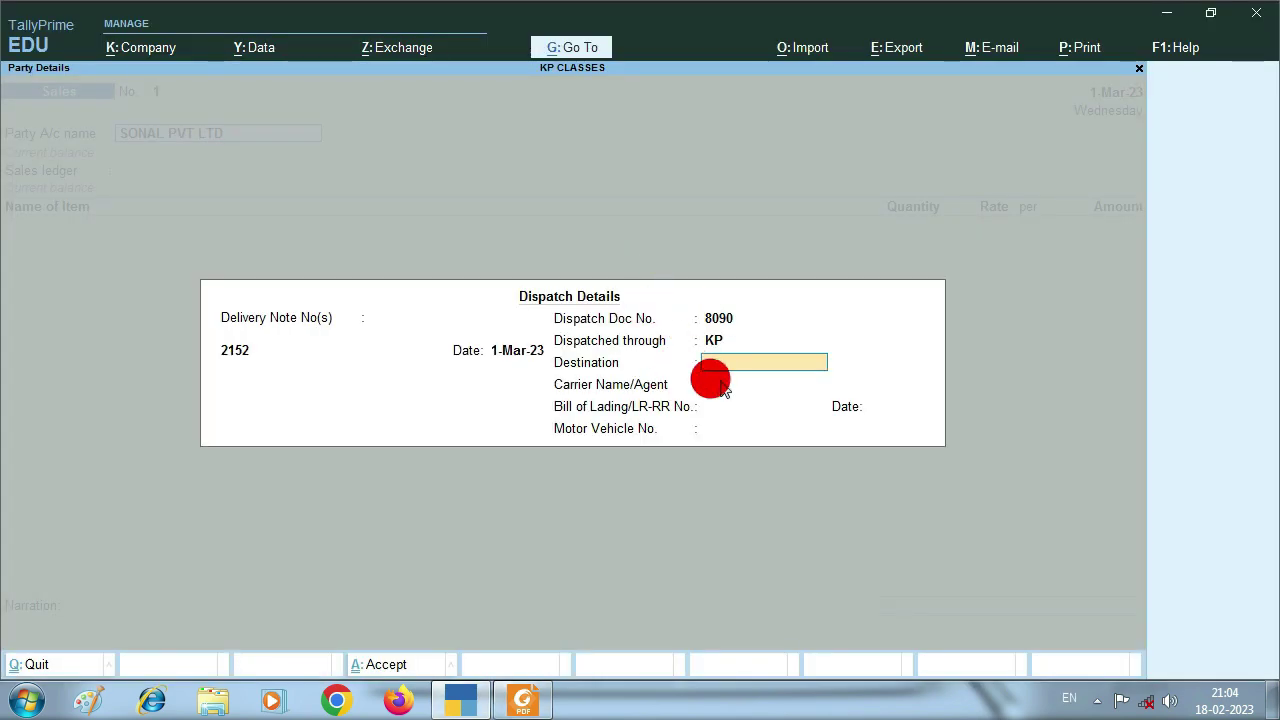
key(alt+Tab)
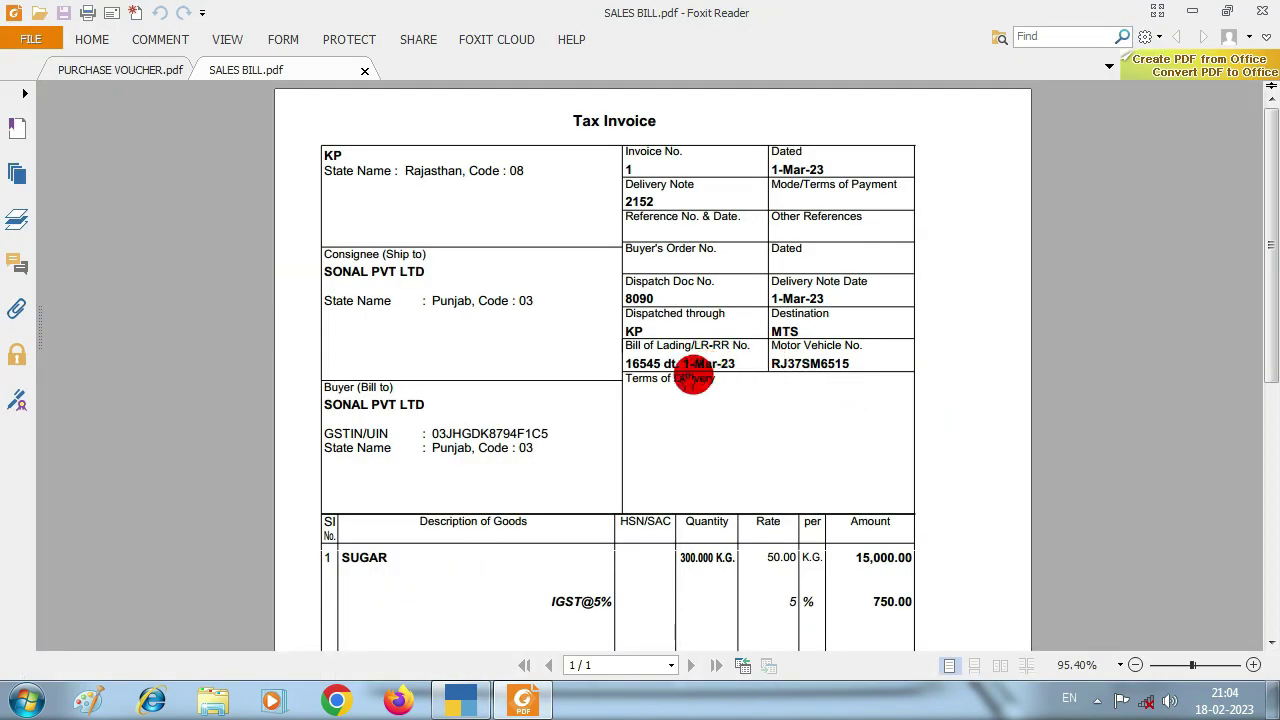
key(alt+Tab)
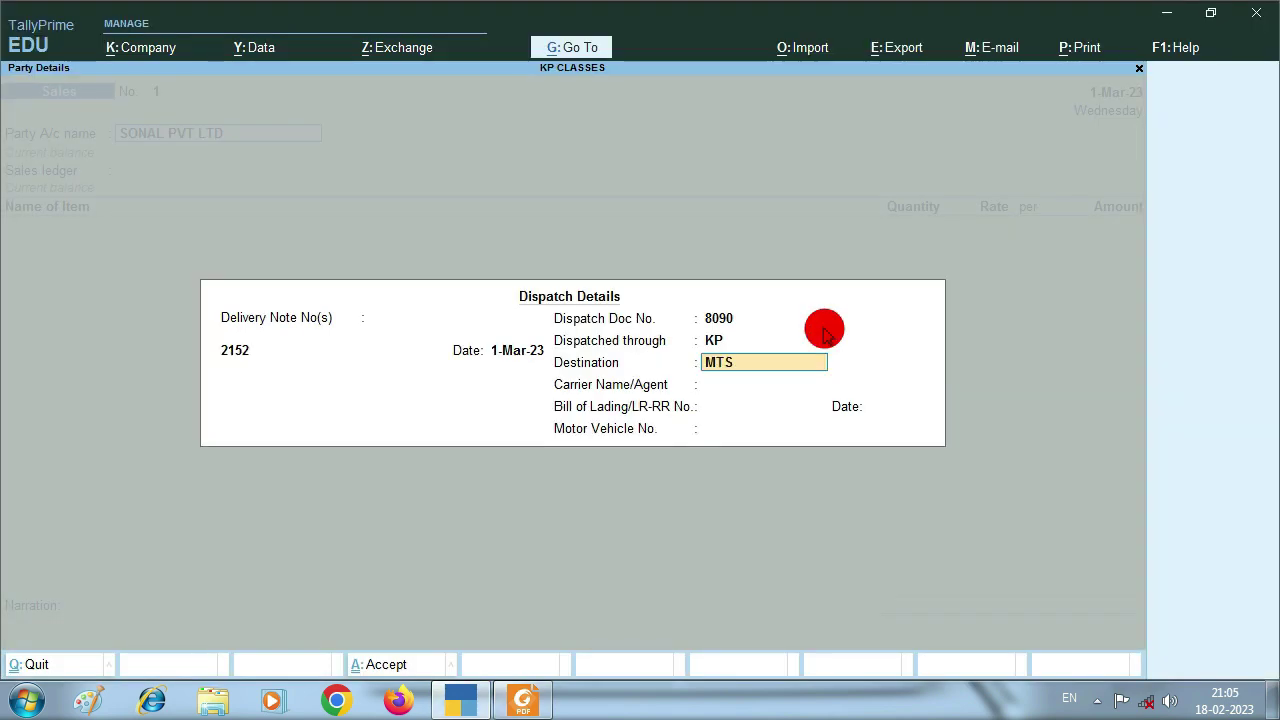
key(Return)
key(alt+Tab)
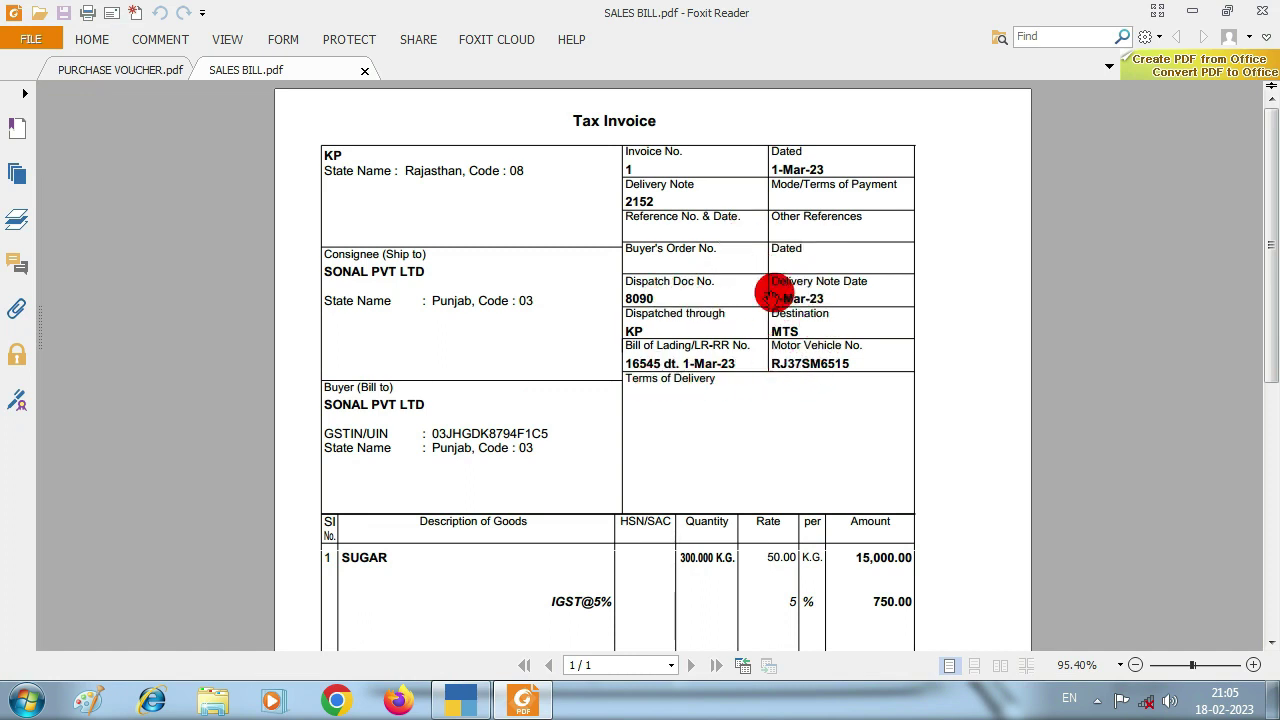
- Leave the carrier name blank and enter bill of lading 16545 dated 1-Mar-23 in the dispatch details, consulting the sales bill
key(alt+Tab)
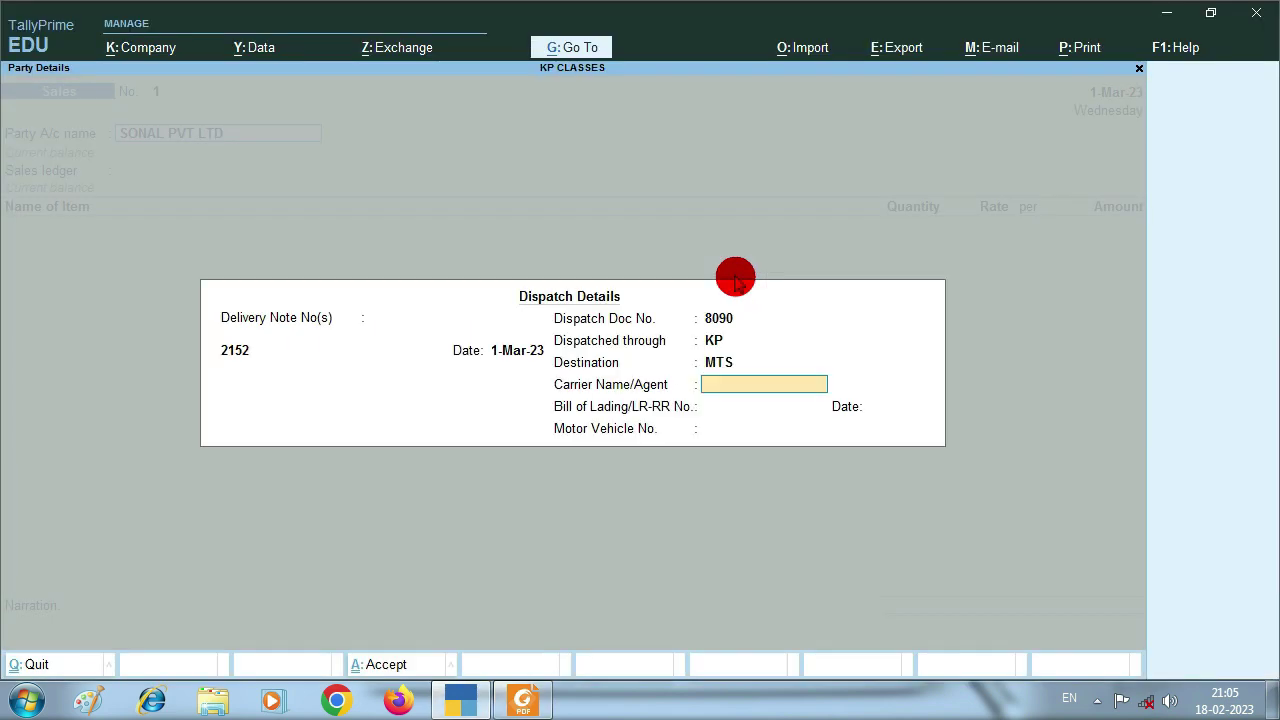
key(Return)
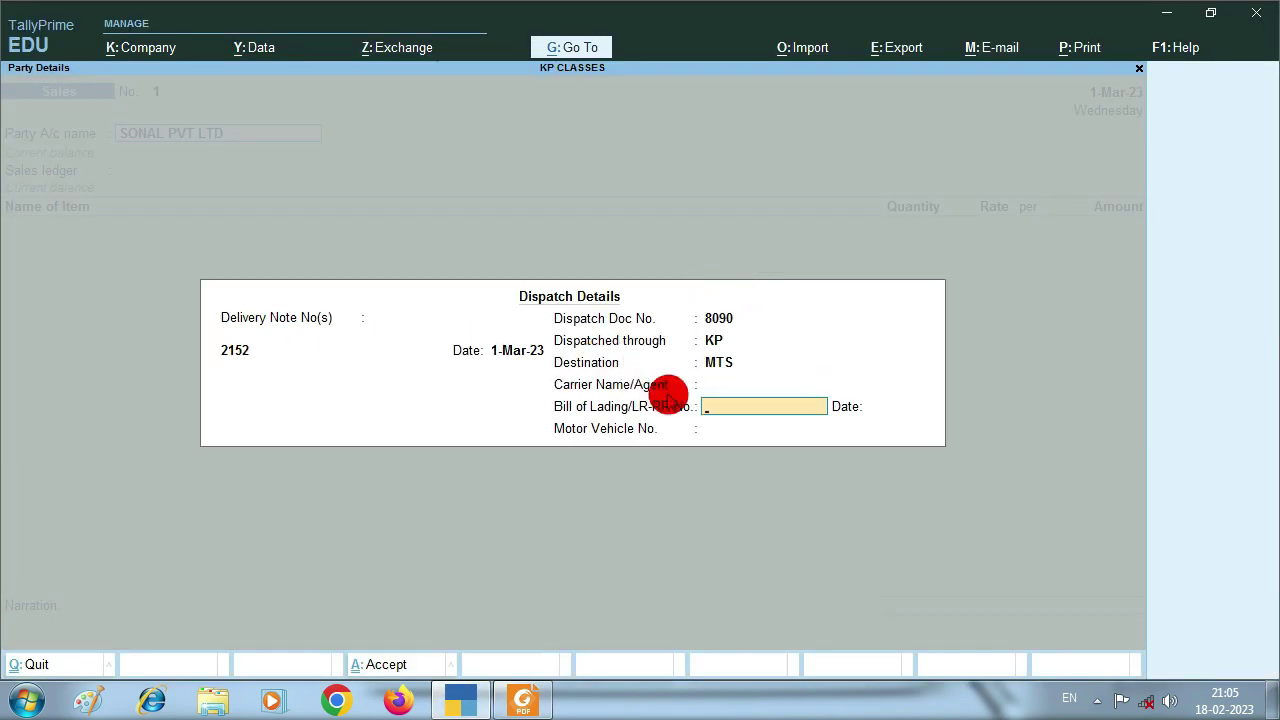
key(alt+Tab)
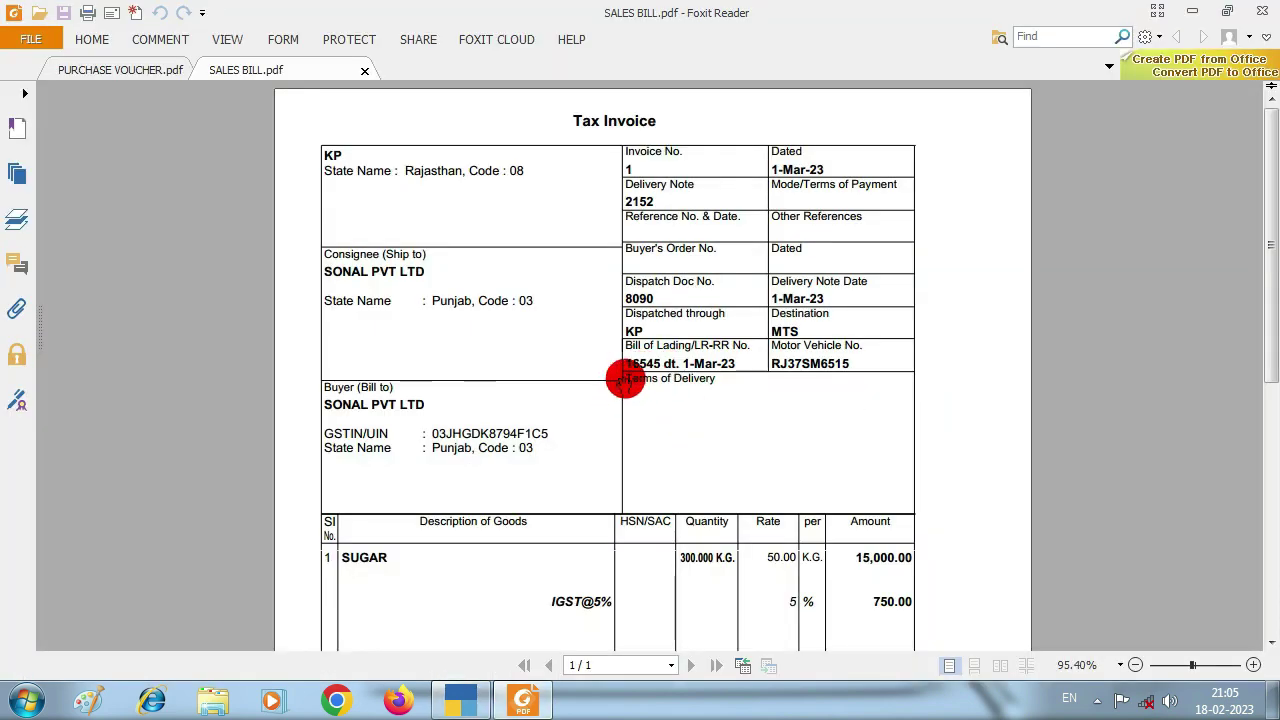
key(alt+Tab)
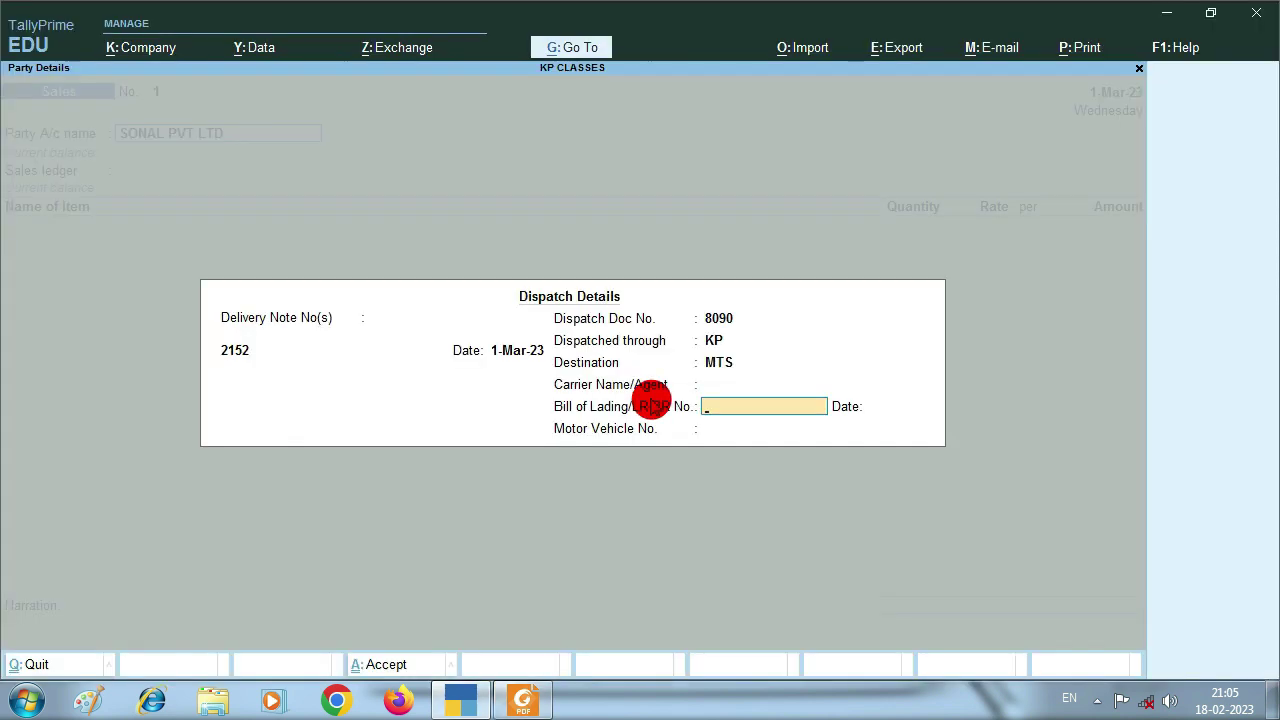
text(16545)
key(Return)
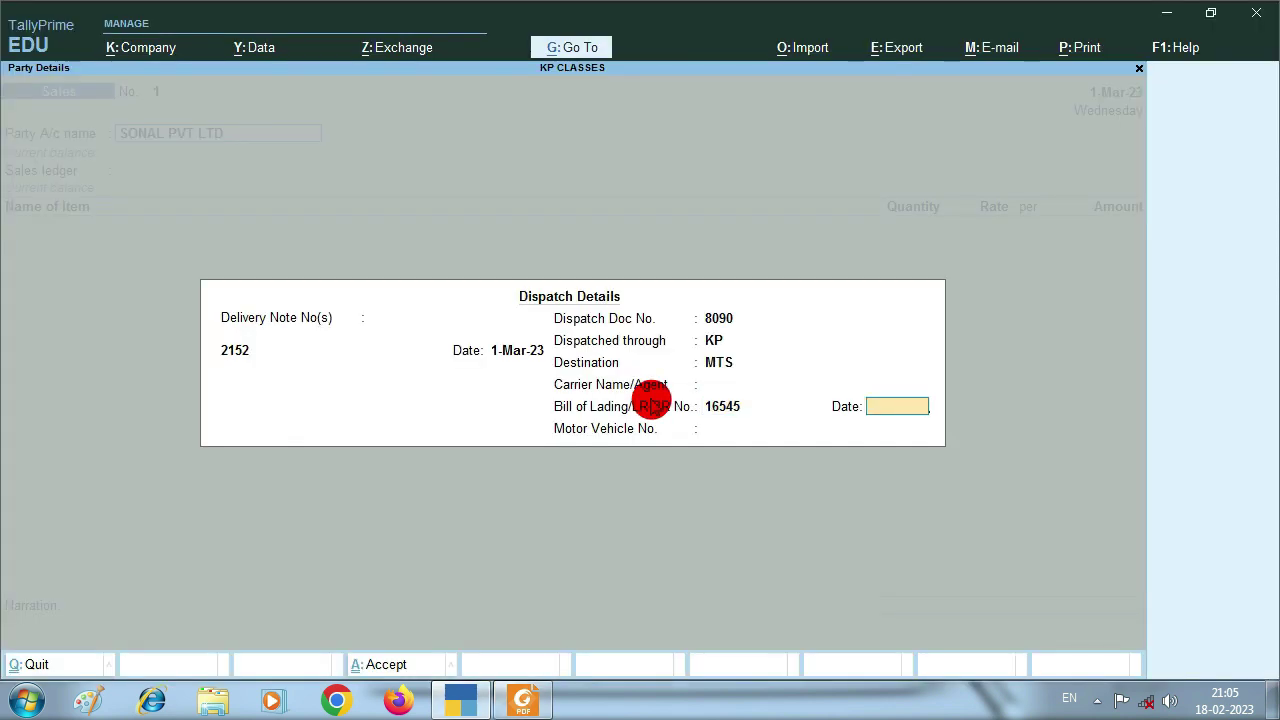
text(01.03.2023)
key(Return)
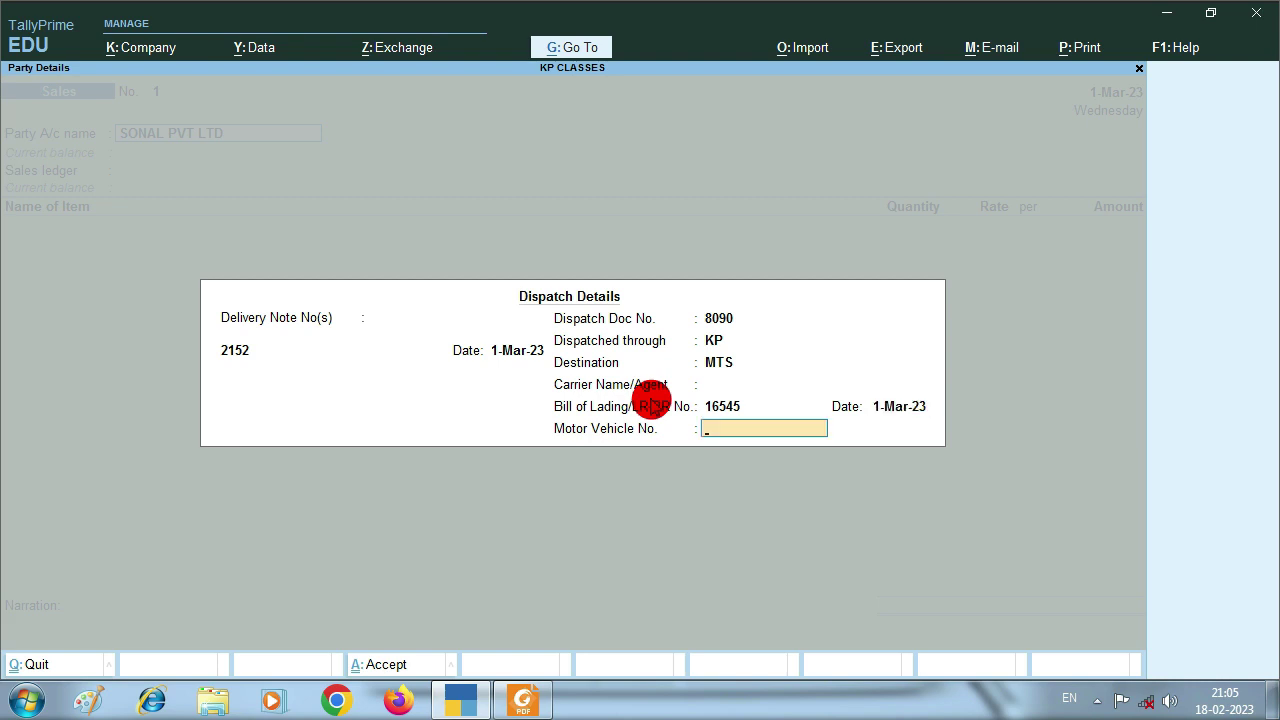
key(alt+Tab)
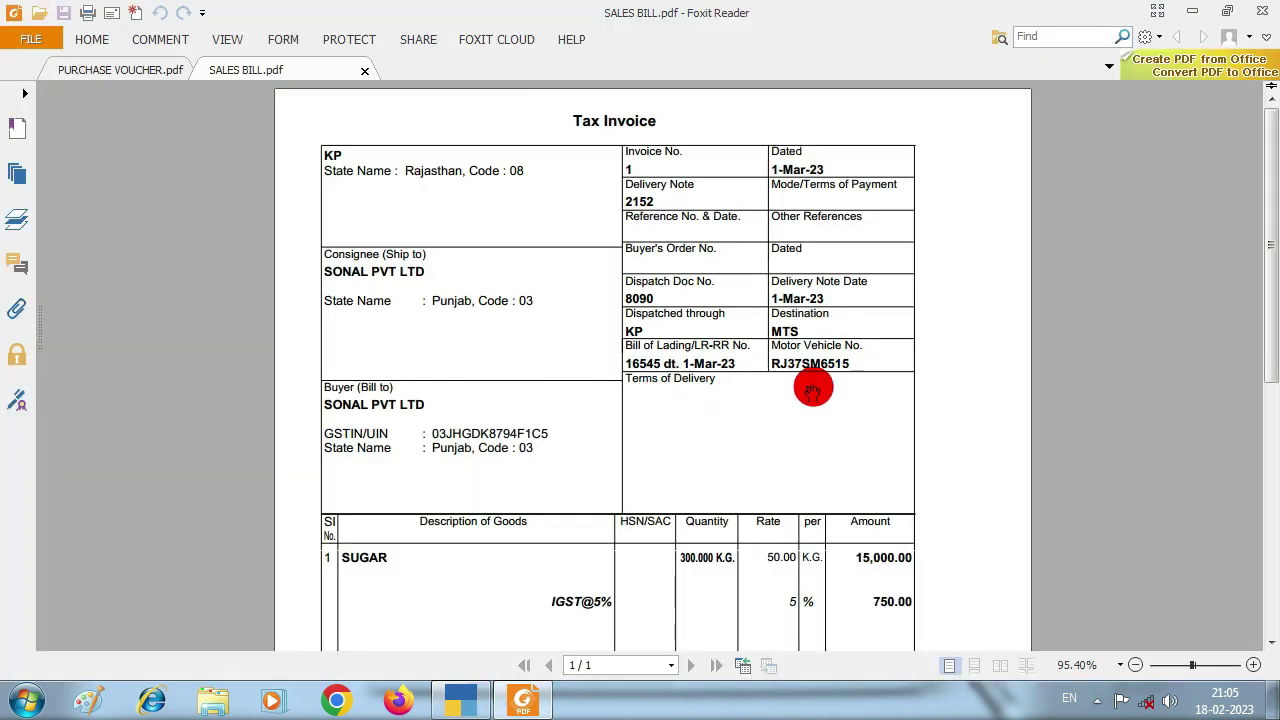
key(alt+Tab)
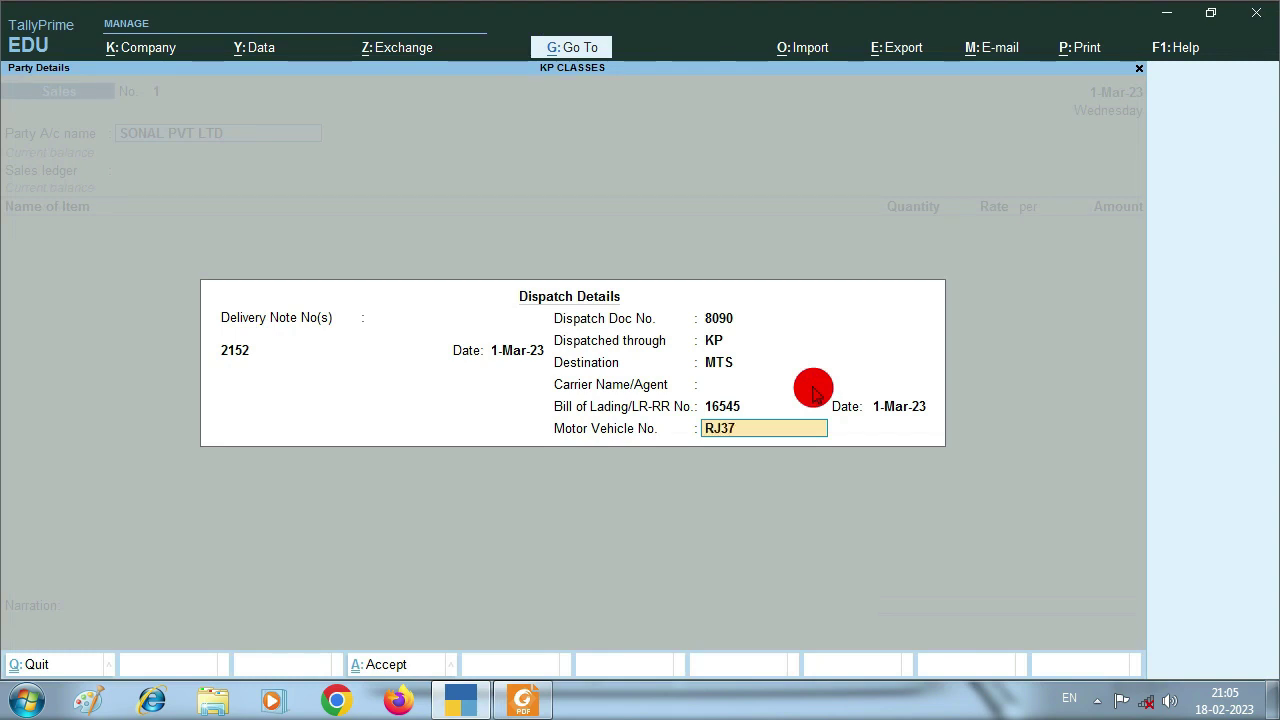
key(alt+Tab)
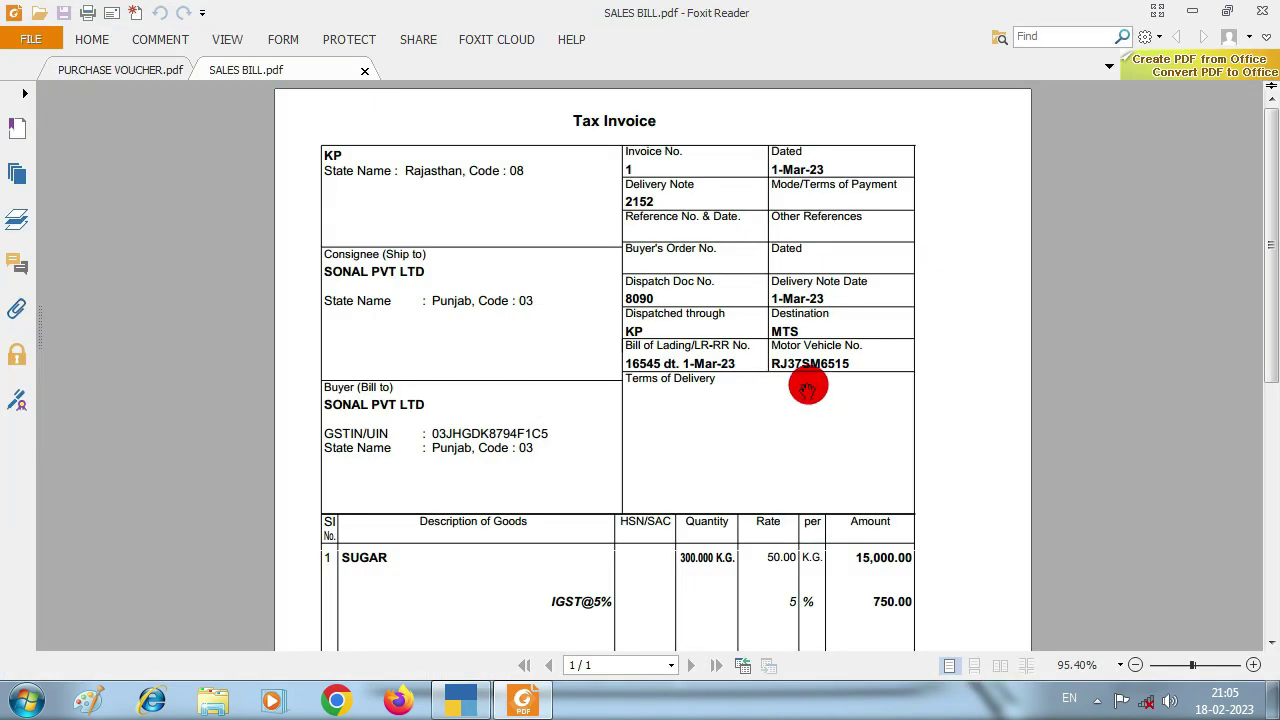
text(RJ37SM)
key(alt+Tab)
text(65)
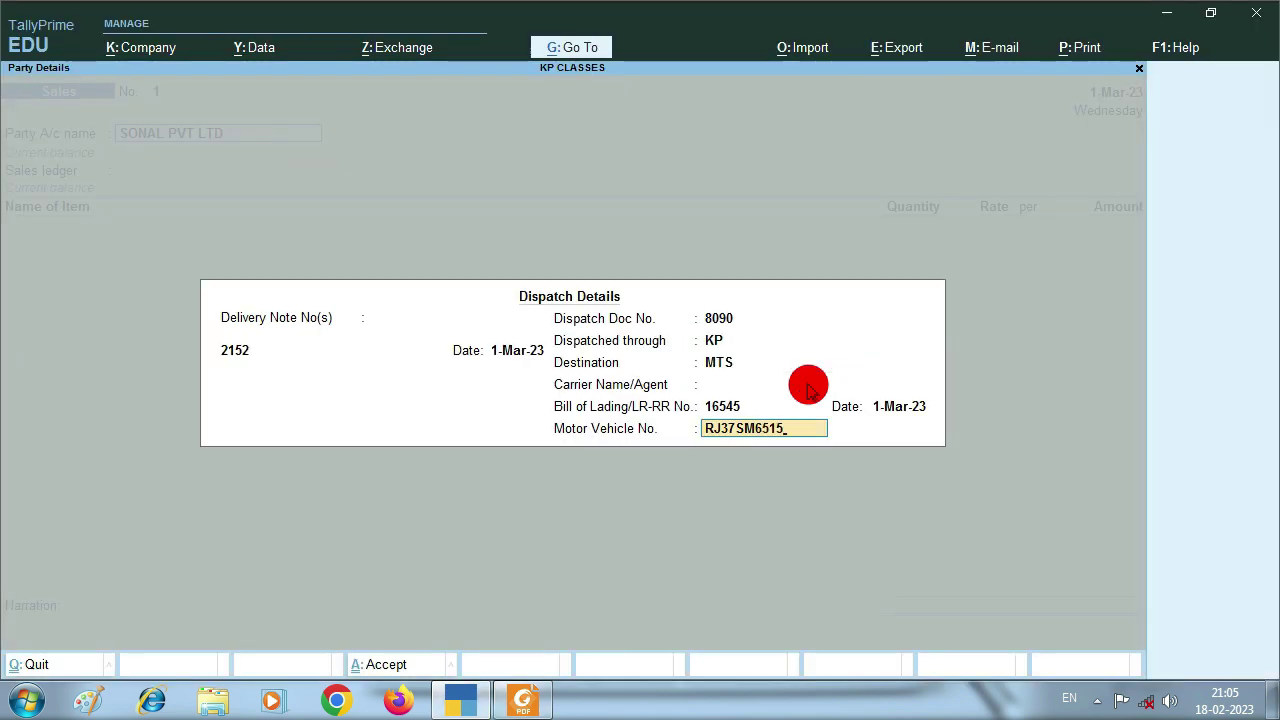
key(Return)
- Accept the SONAL PVT LTD party details with Punjab as the state, returning to the sales voucher
key(Return)
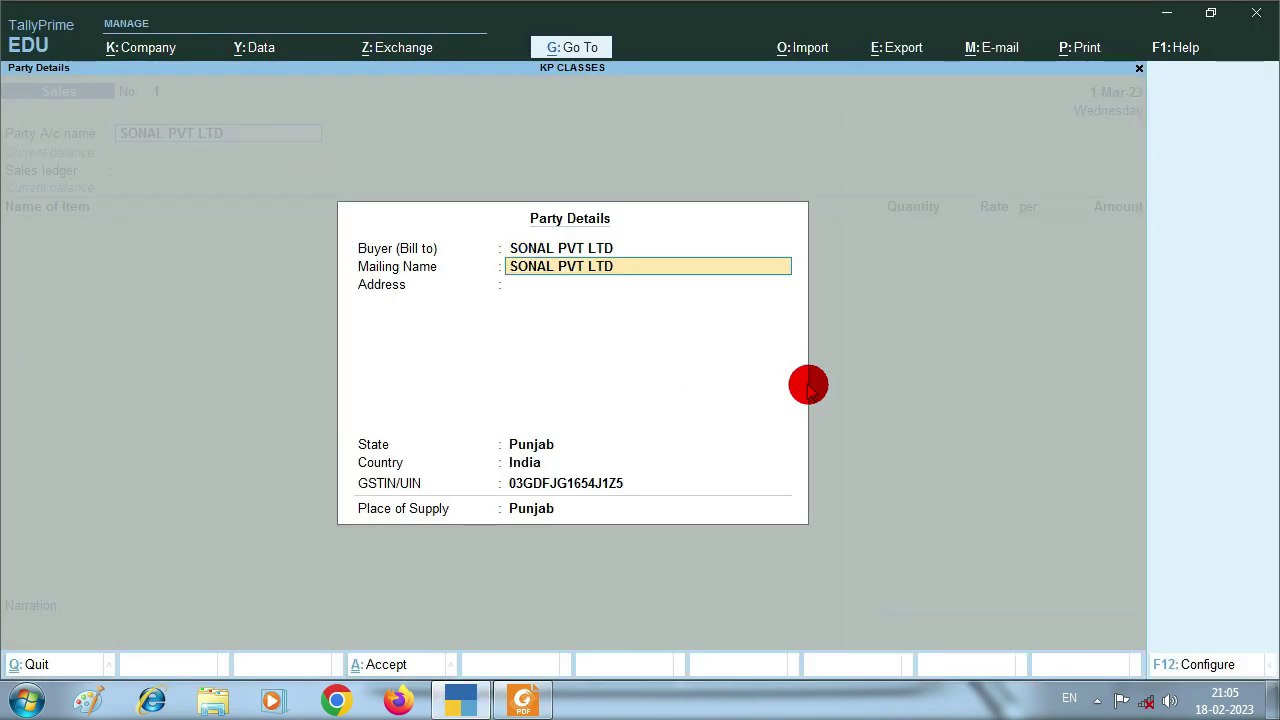
key(Return)
key(Return)
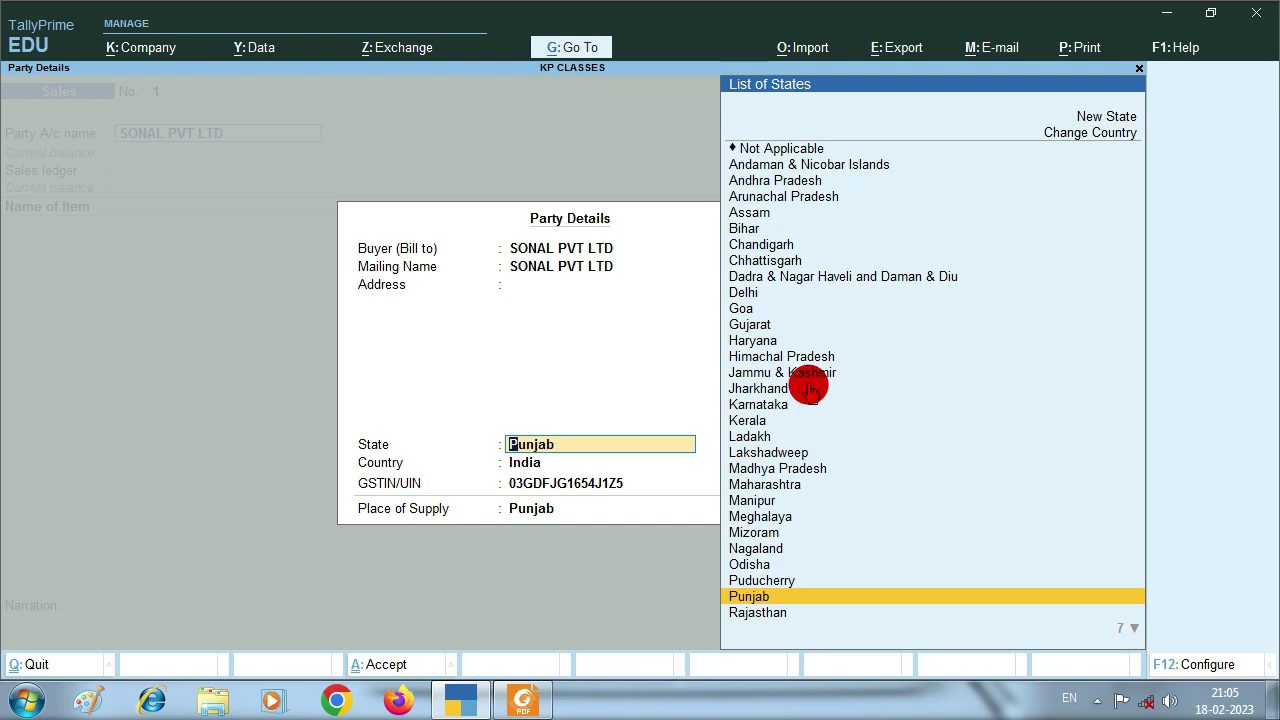
key(Return)
key(Return)
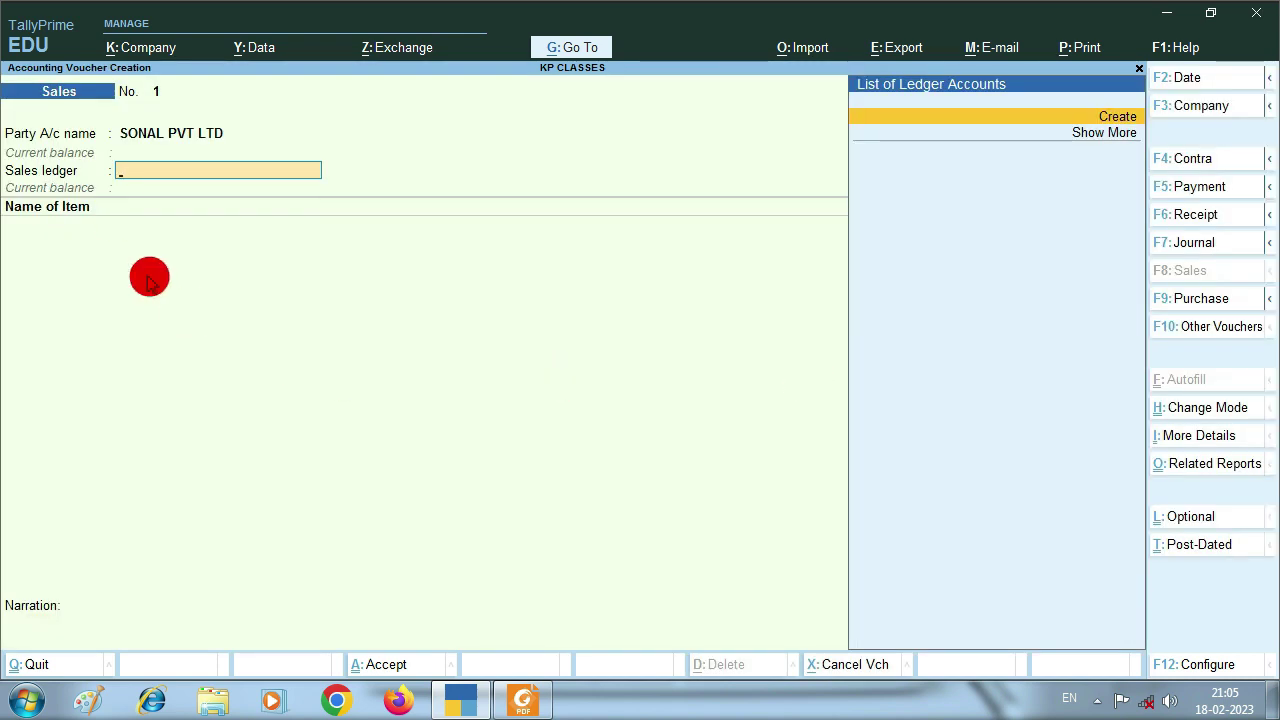
- Create a ledger named SALES from the sales ledger field, without an alias, and place it under Sales Accounts
key(alt+c)
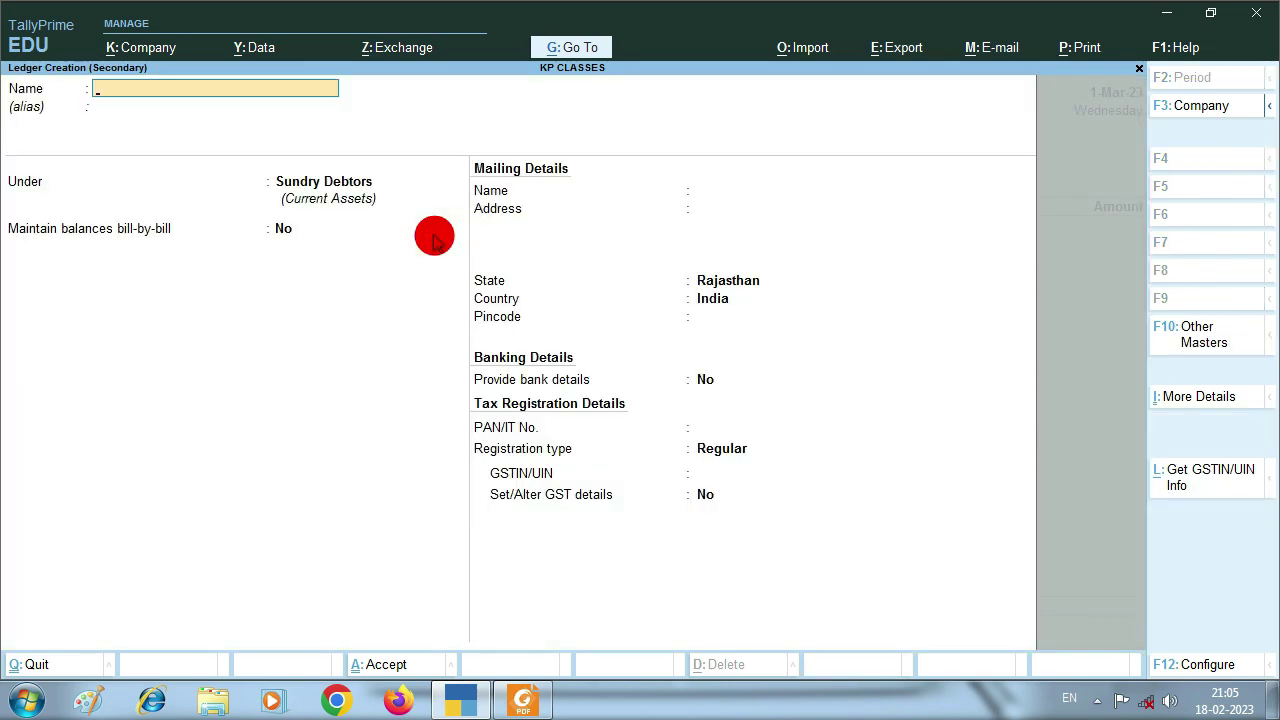
text(SALES)
key(Return)
key(Return)
key(Return)
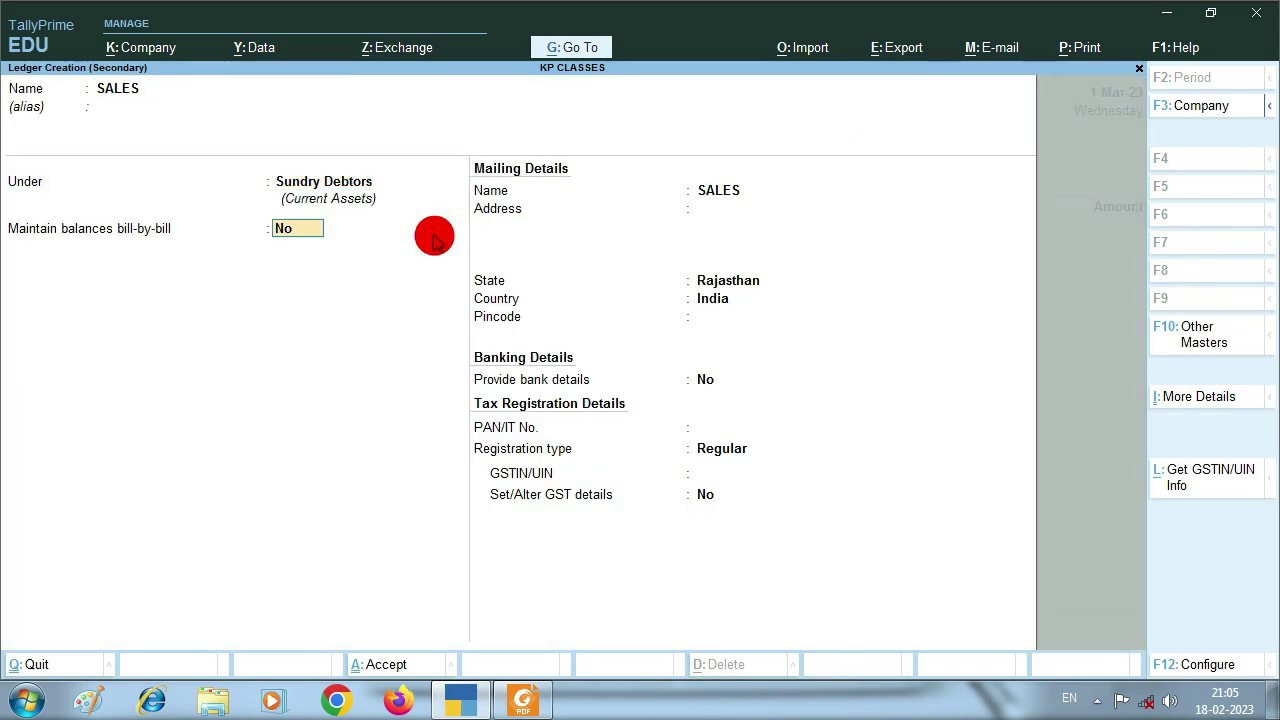
key(BackSpace)
text(SA)
key(Return)
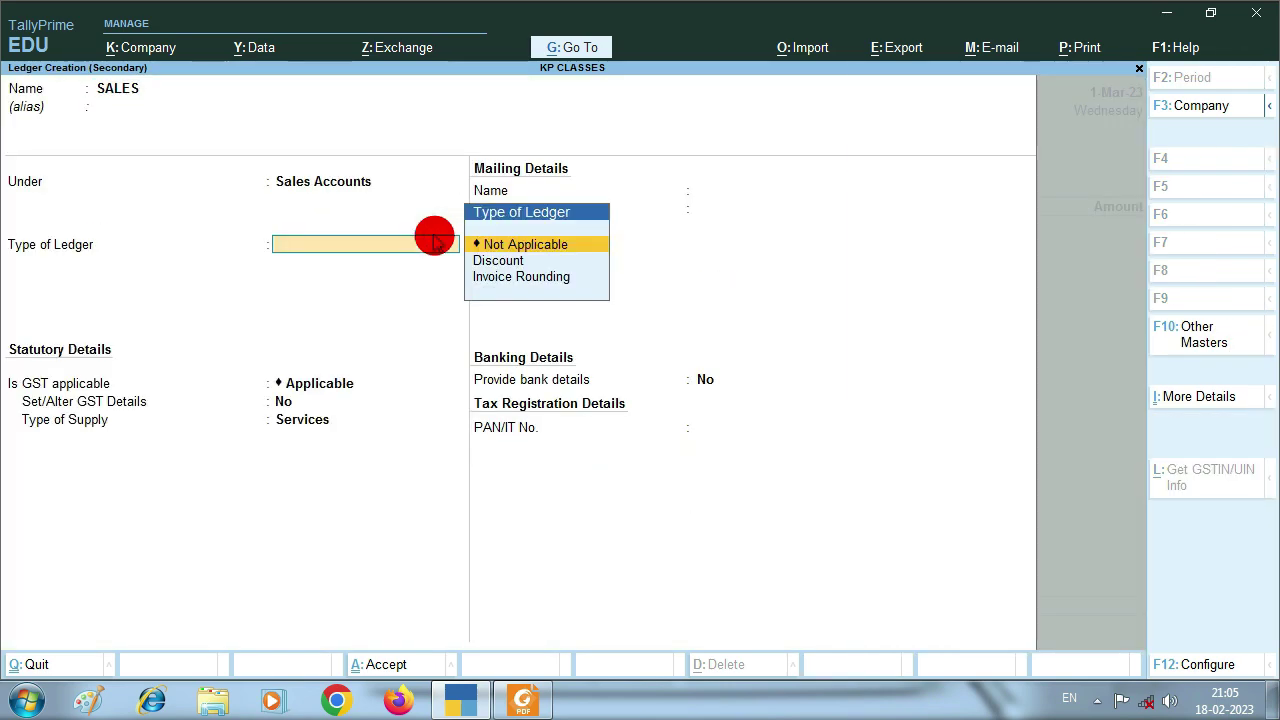
- Keep the ledger type Not Applicable and GST applicable, set the type of supply to Goods and save the SALES ledger
key(Return)
key(Return)
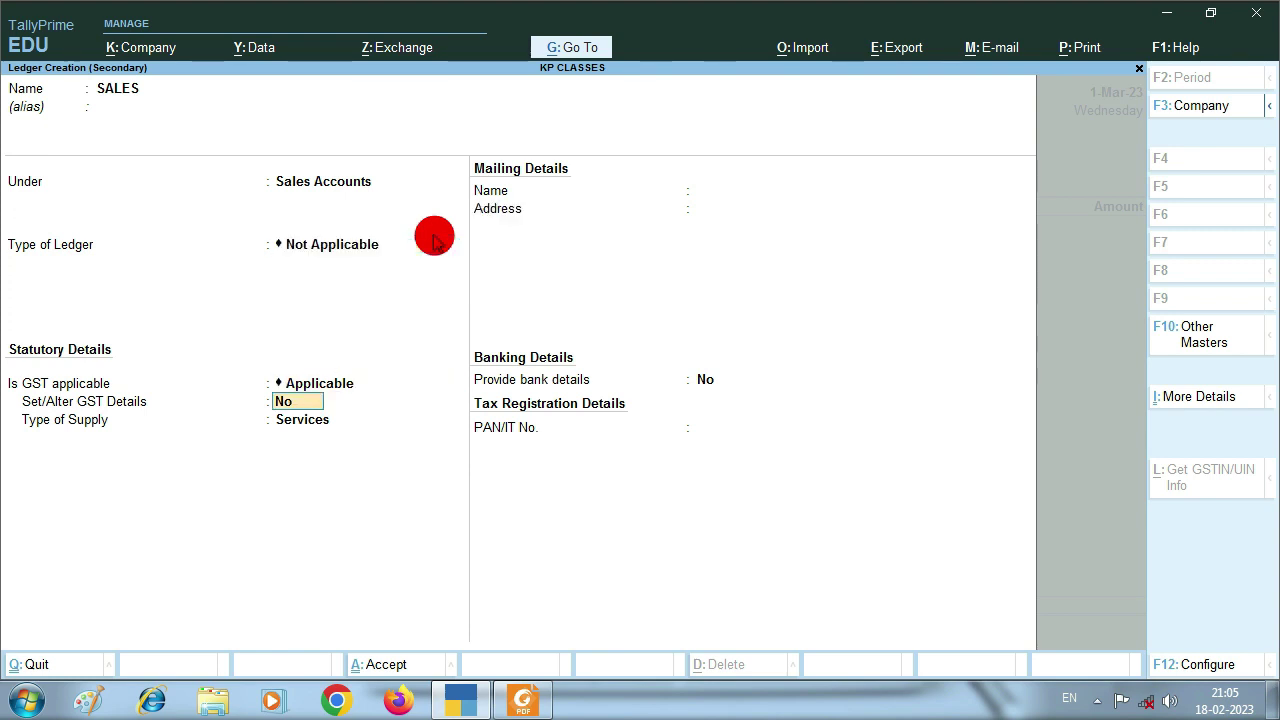
key(Return)
key(Up)
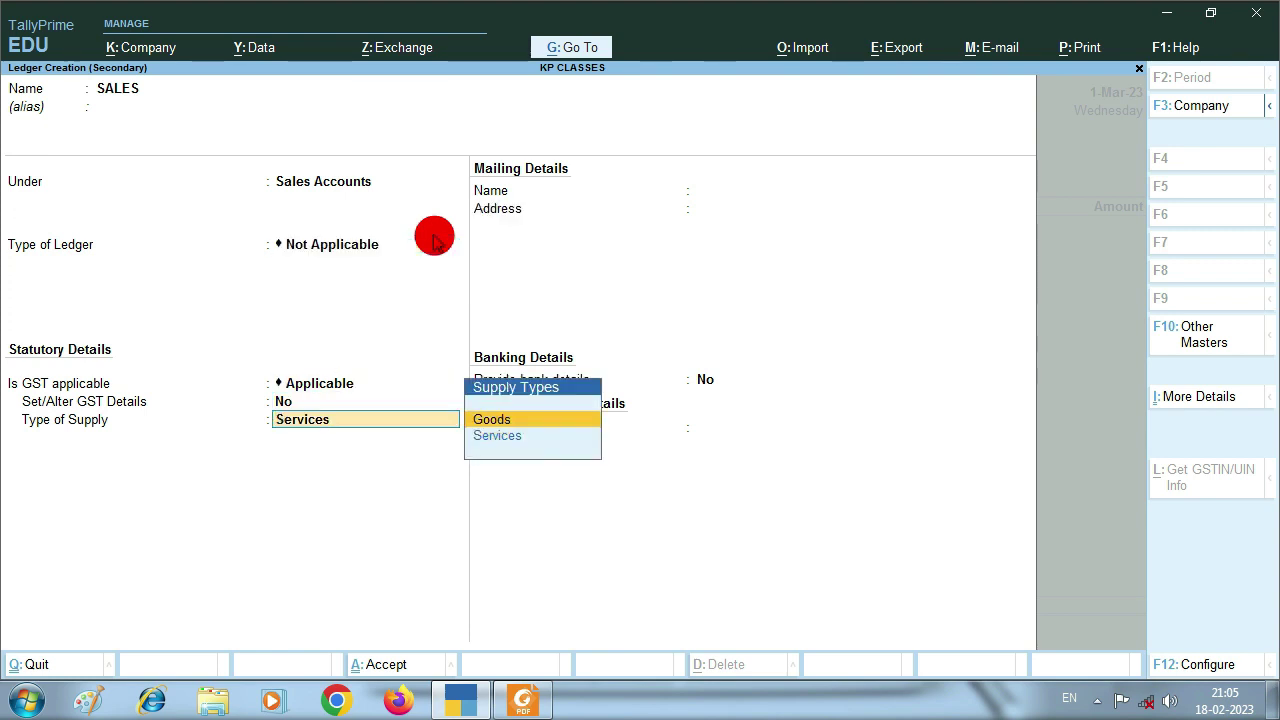
key(Return)
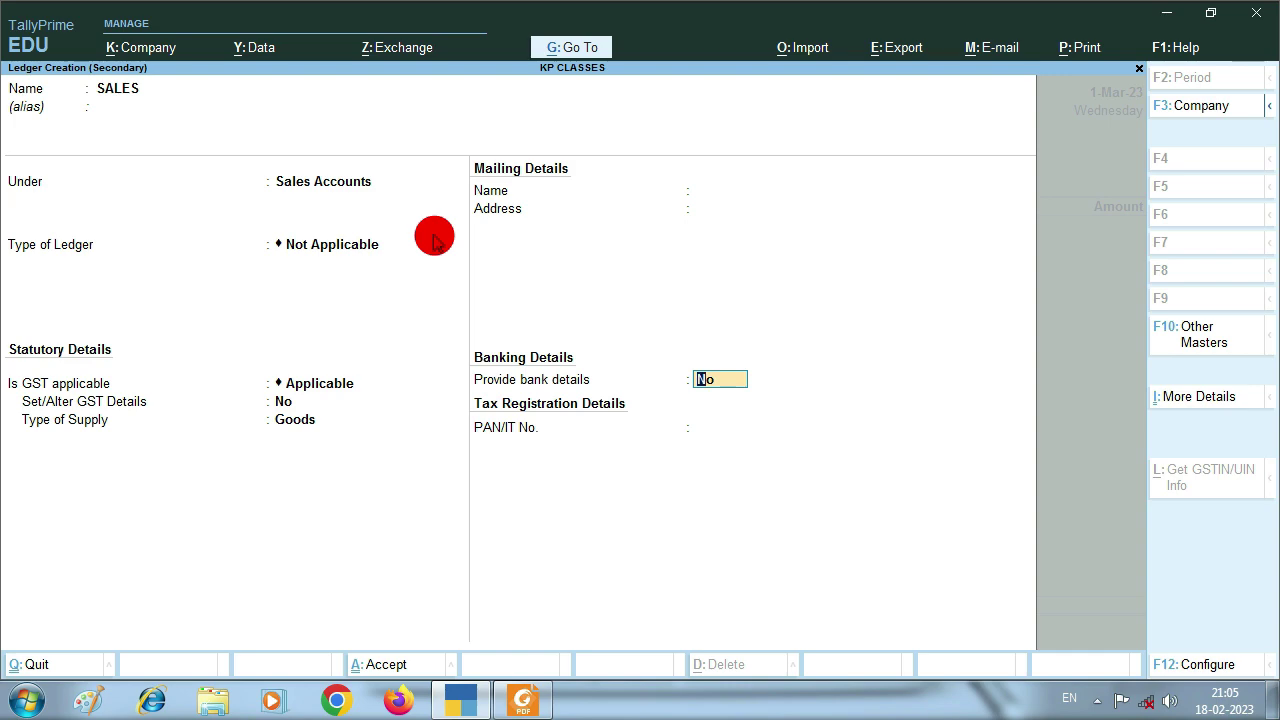
key(Return)
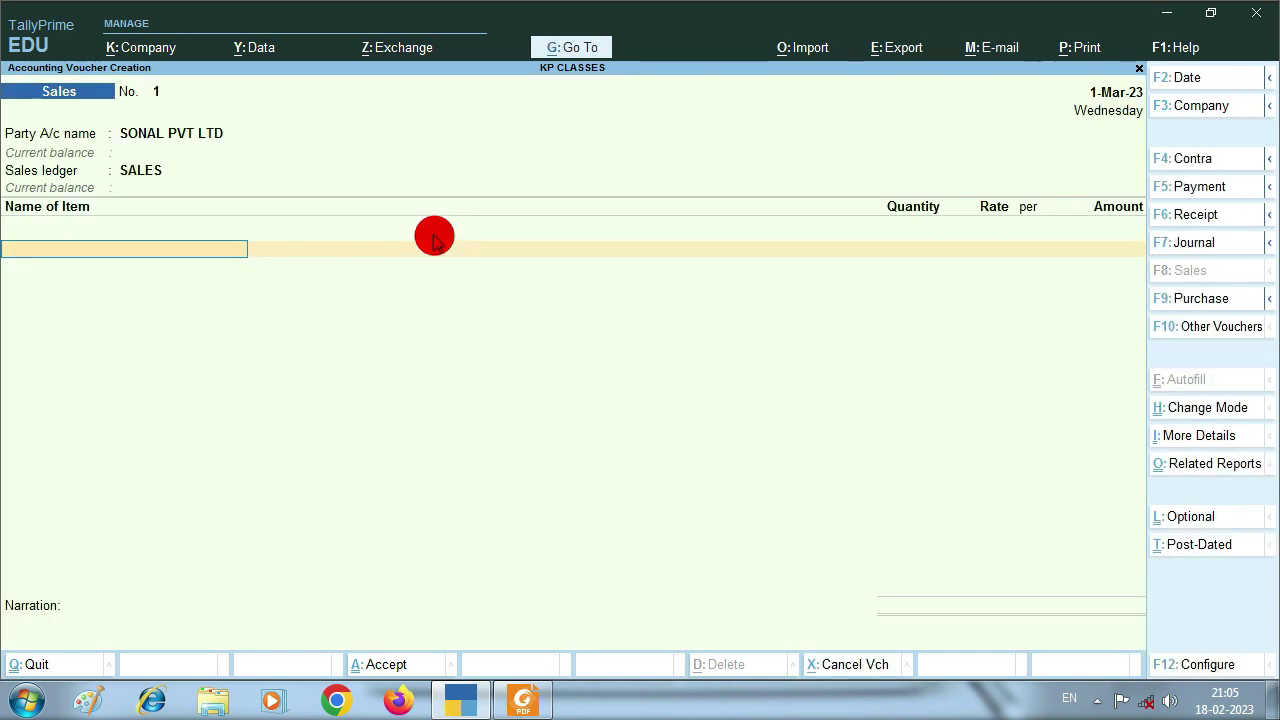
- Add the stock item SUGAR to the sales voucher with a quantity of 300 K.G. as given on the sales bill
key(alt+Tab)
scroll(414, 289, down, 2)
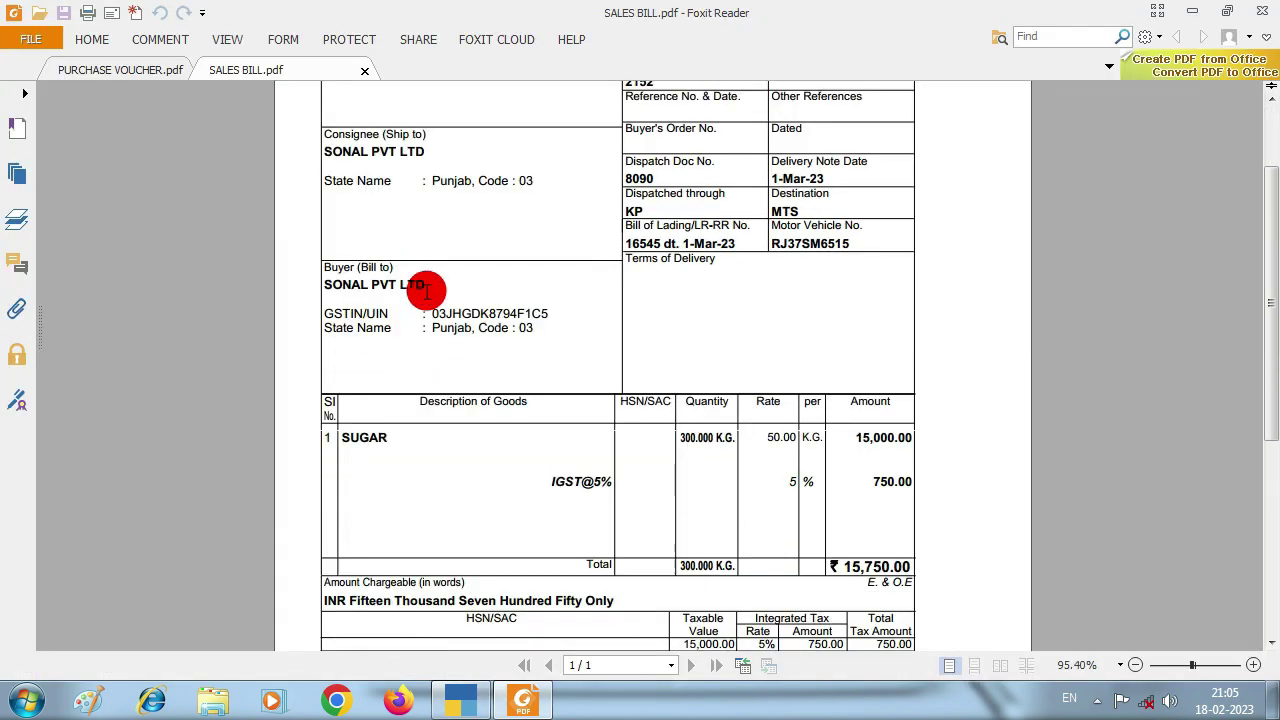
key(alt+Tab)
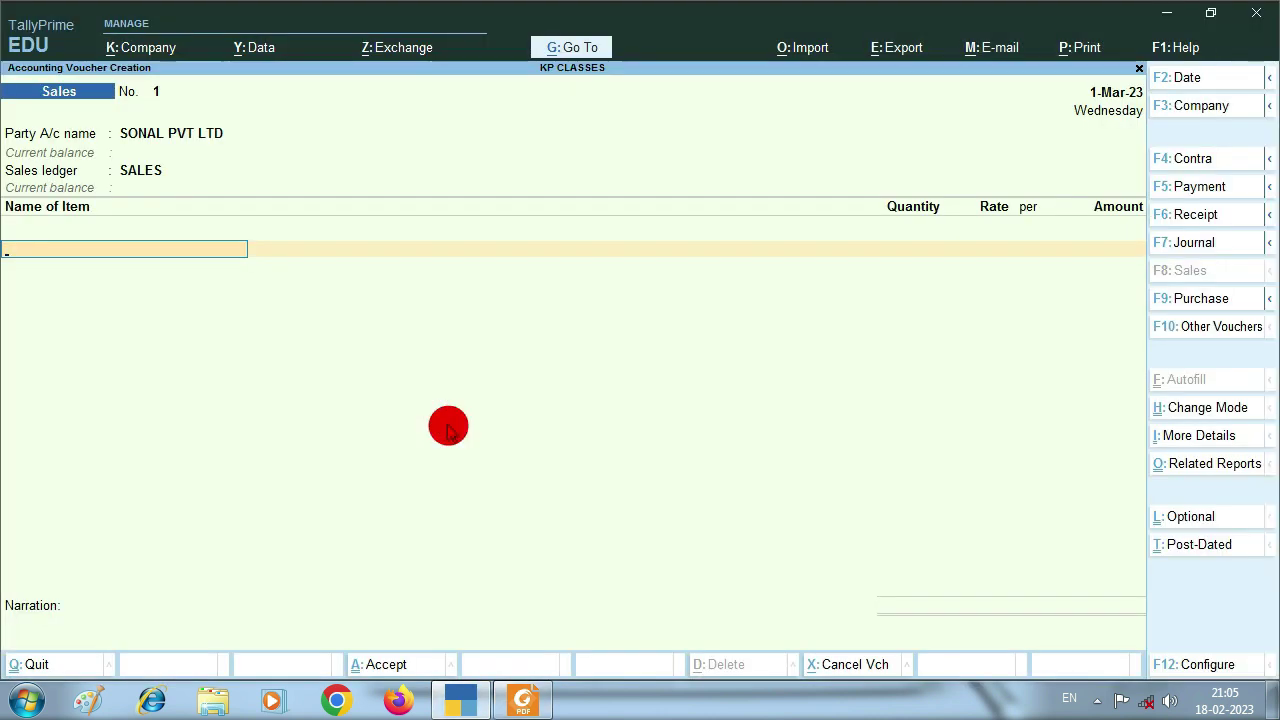
text(S)
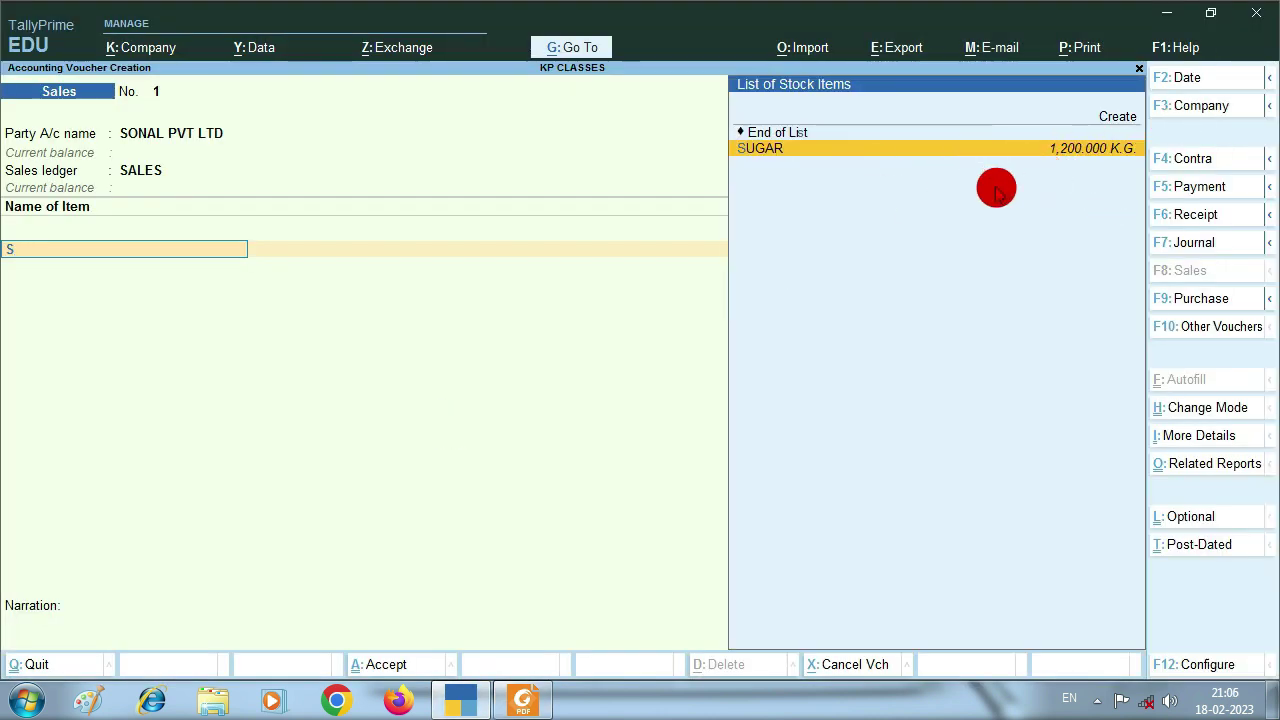
key(Return)
key(alt+Tab)
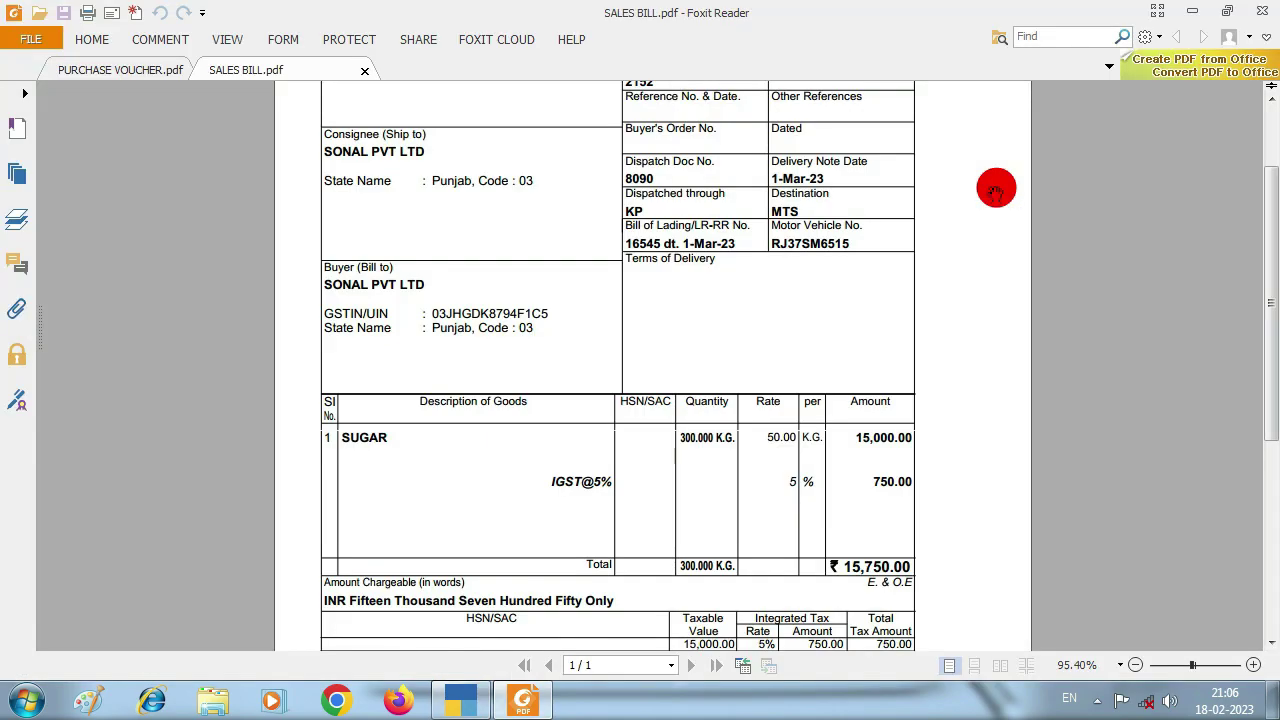
key(alt+Tab)
text(300)
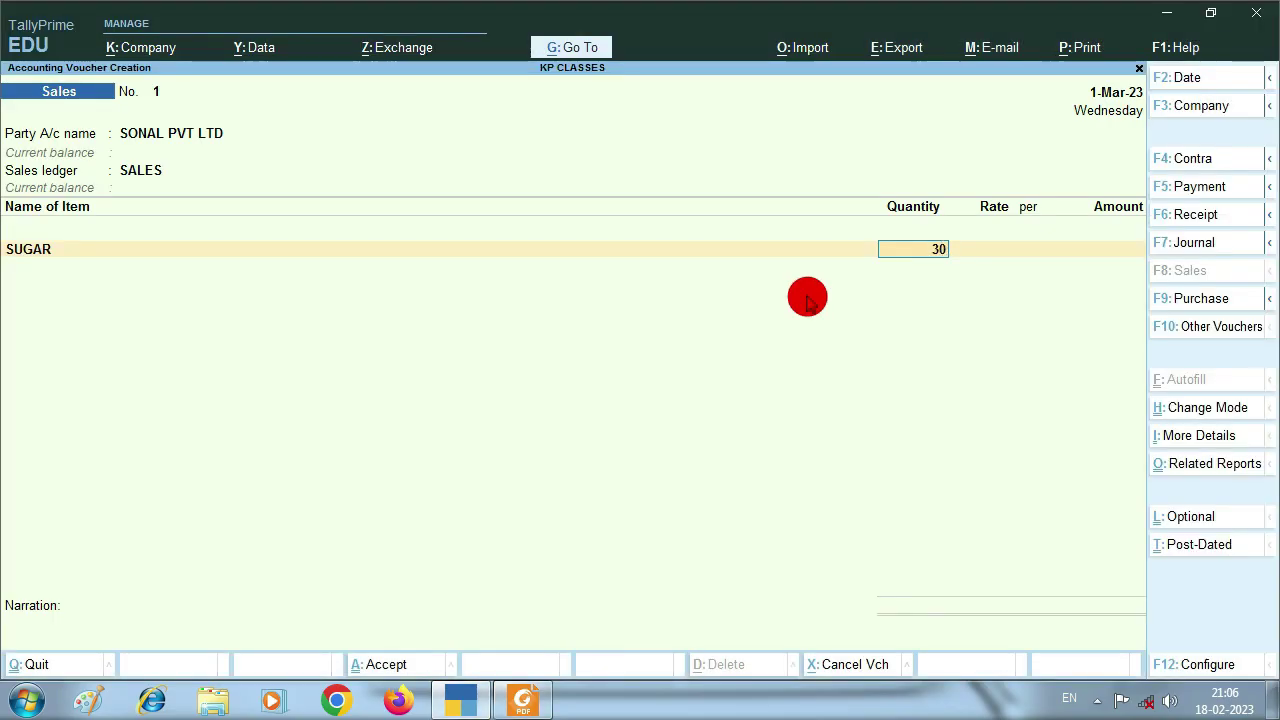
key(Return)
- Set the SUGAR rate to 50 per K.G., accept the amount and end the item list
key(alt+Tab)
key(alt+Tab)
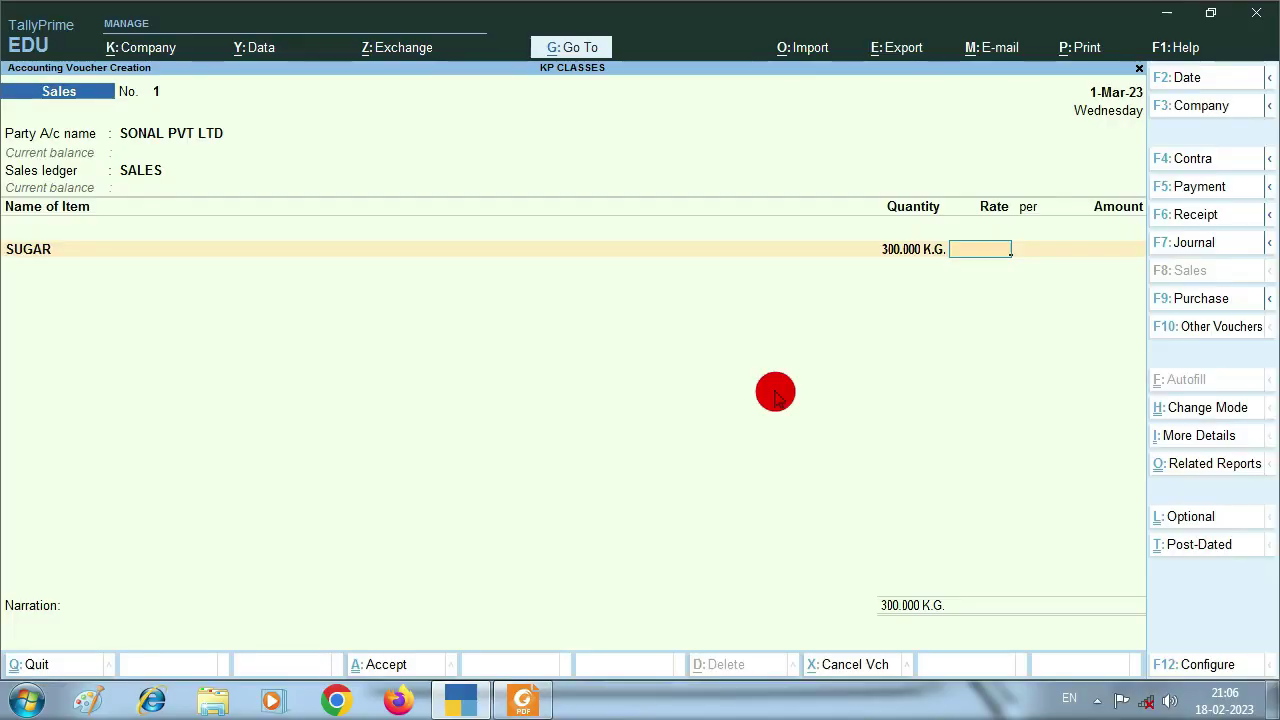
text(50)
key(Return)
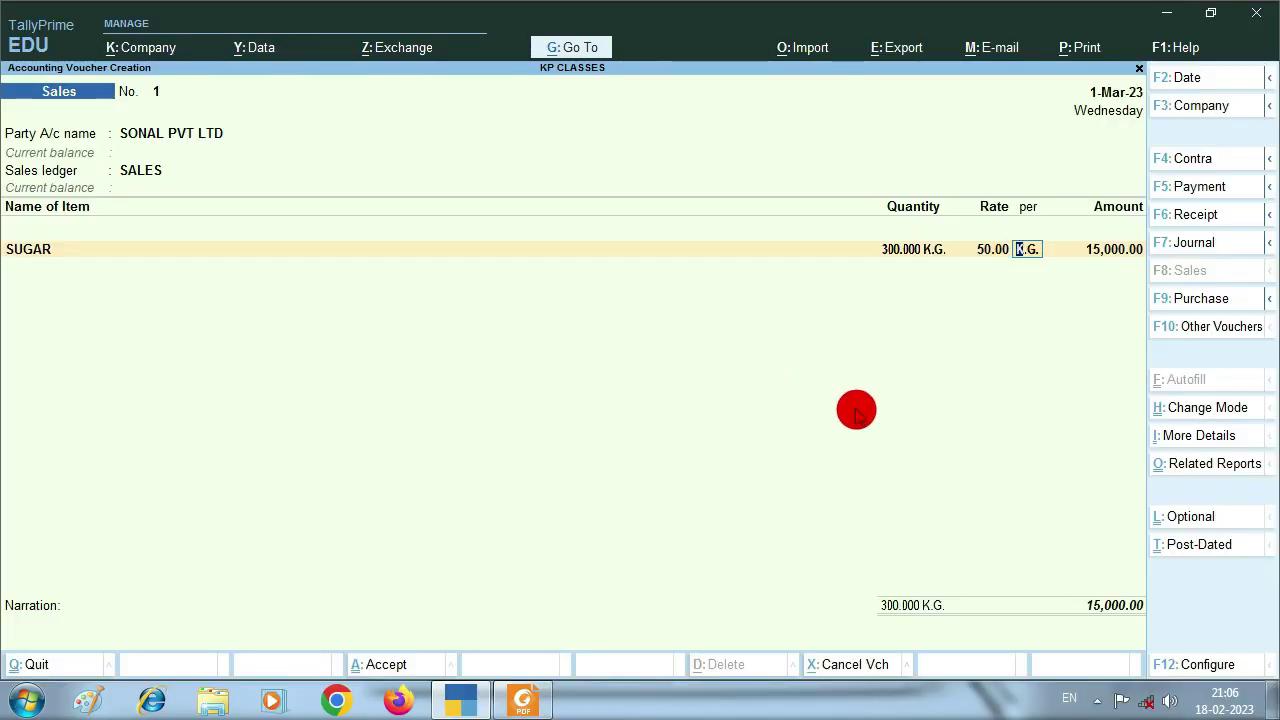
key(Return)
key(Return)
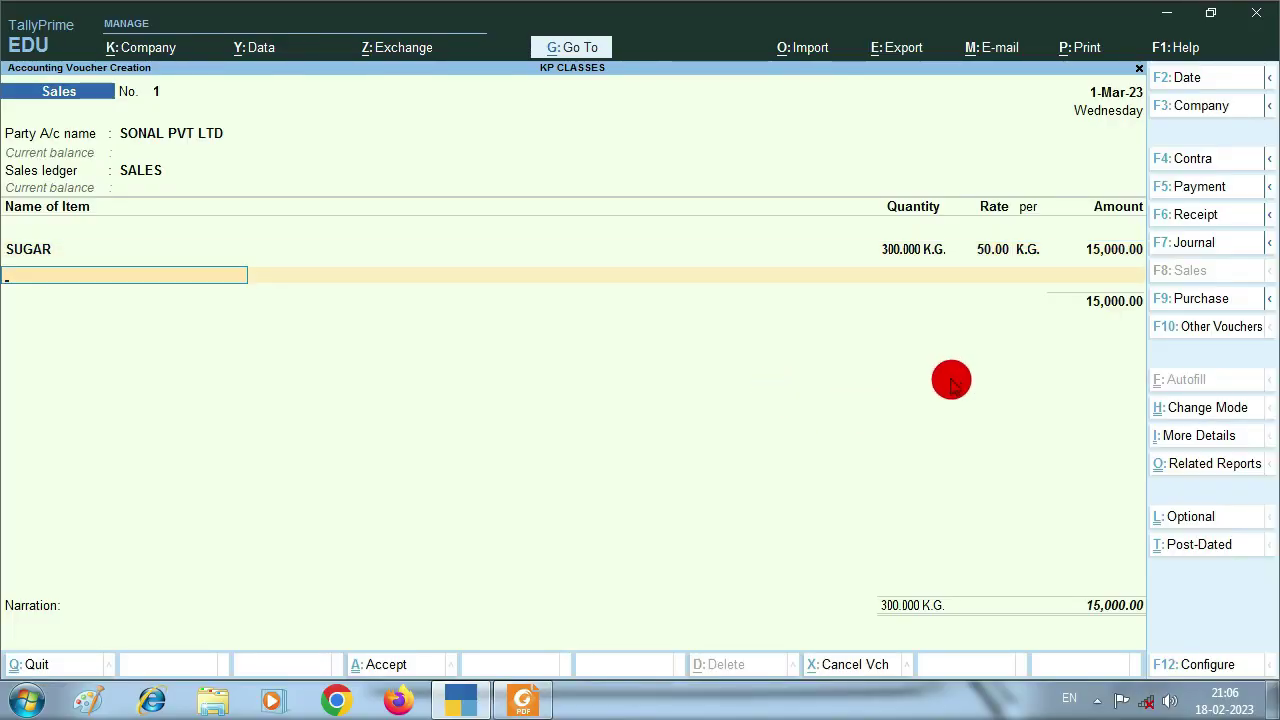
key(Return)
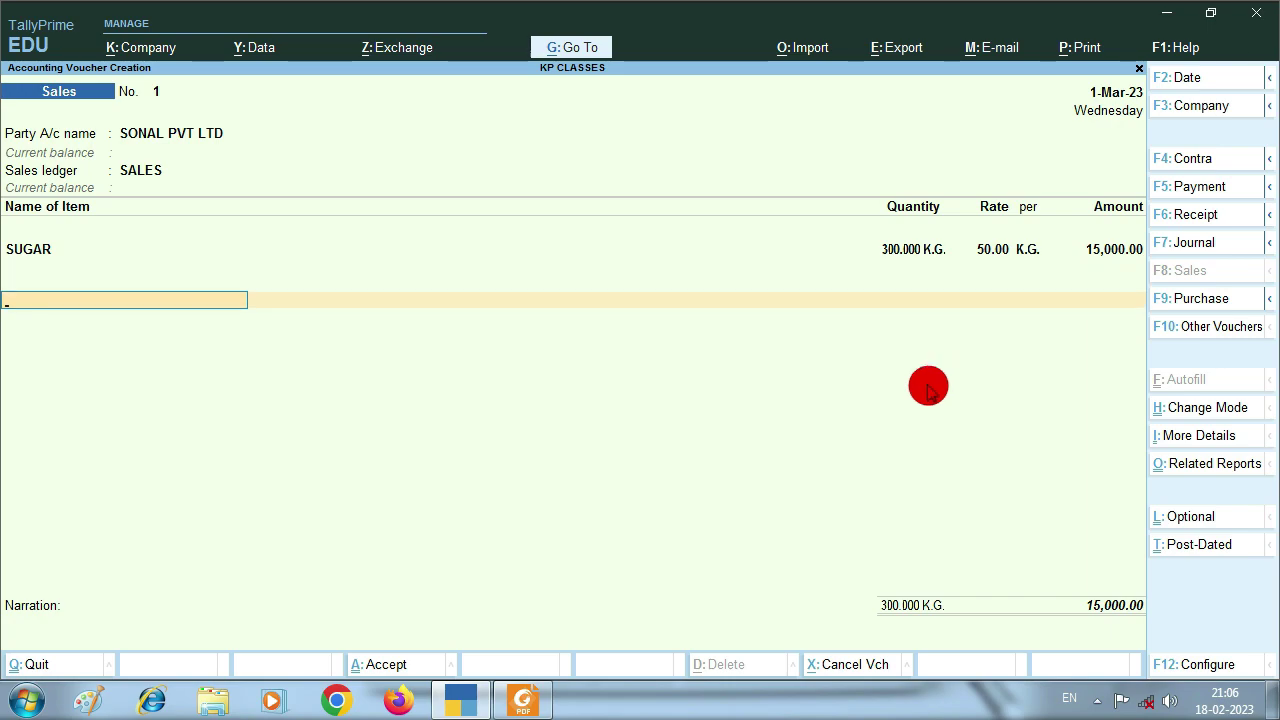
- Create a tax ledger named IGST@5% from the sales voucher, following the bill, and place it under Duties & Taxes
key(alt+Tab)
key(alt+Tab)
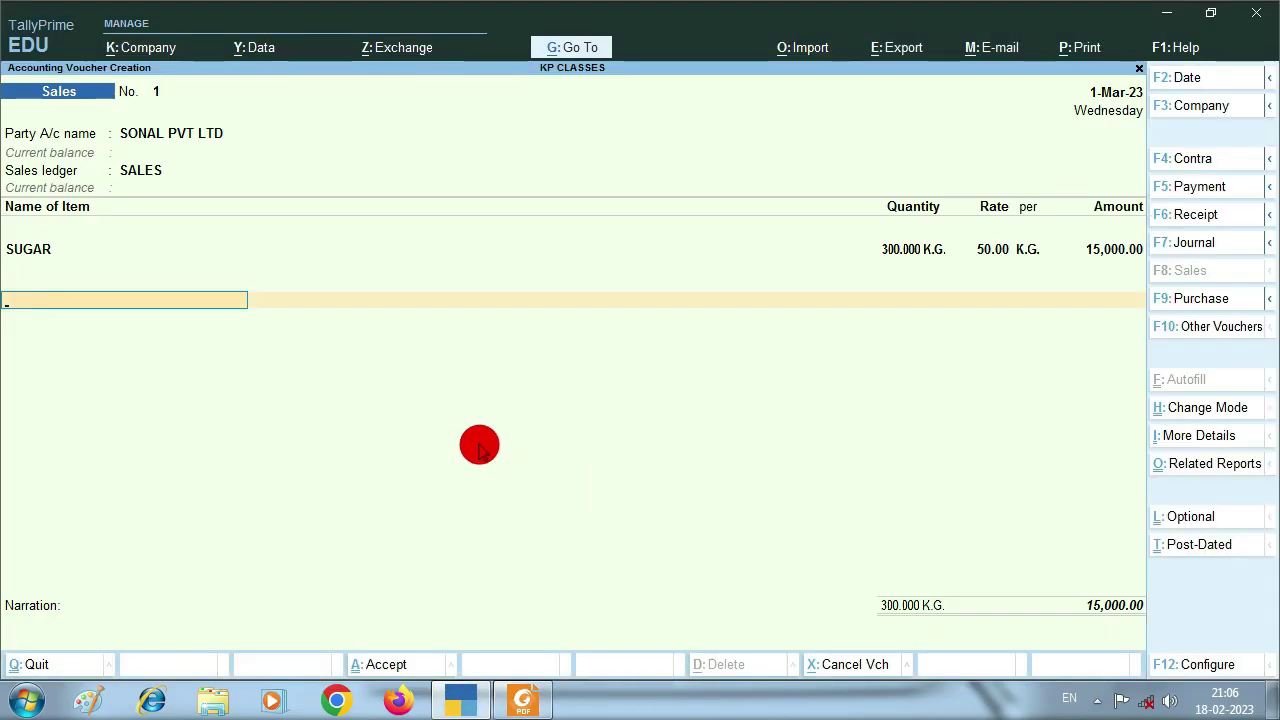
text(I)
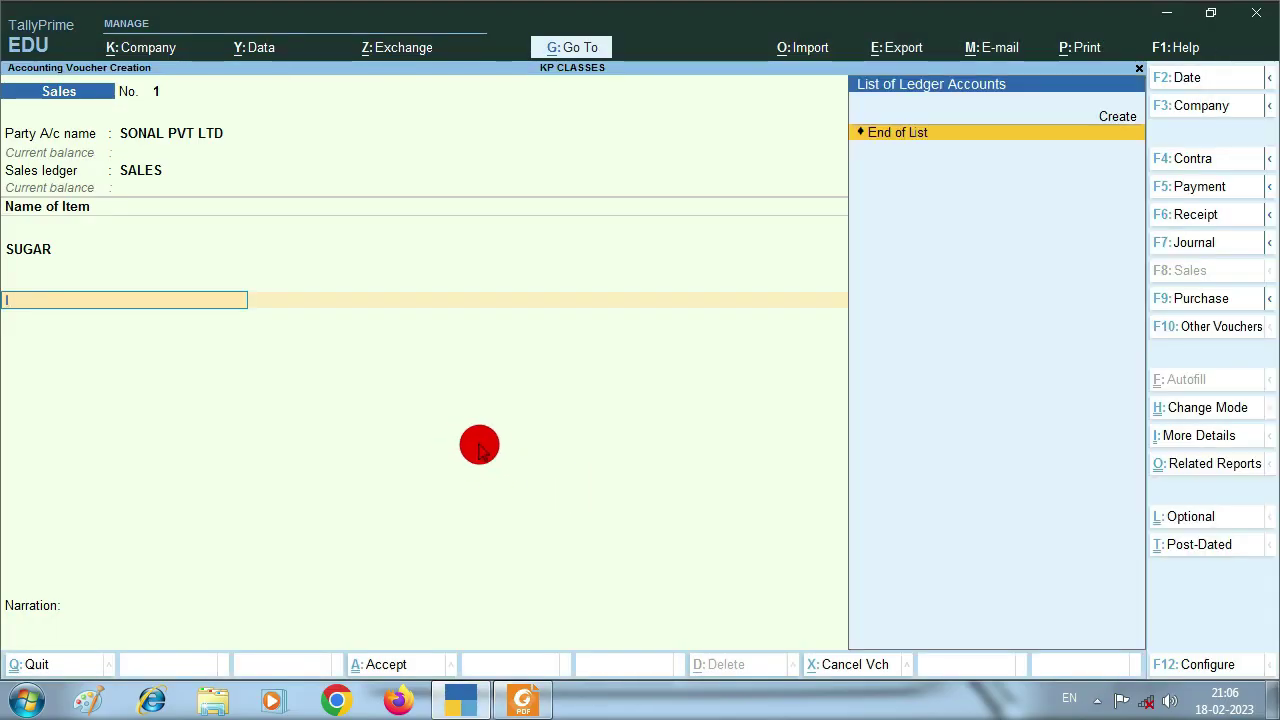
key(alt+c)
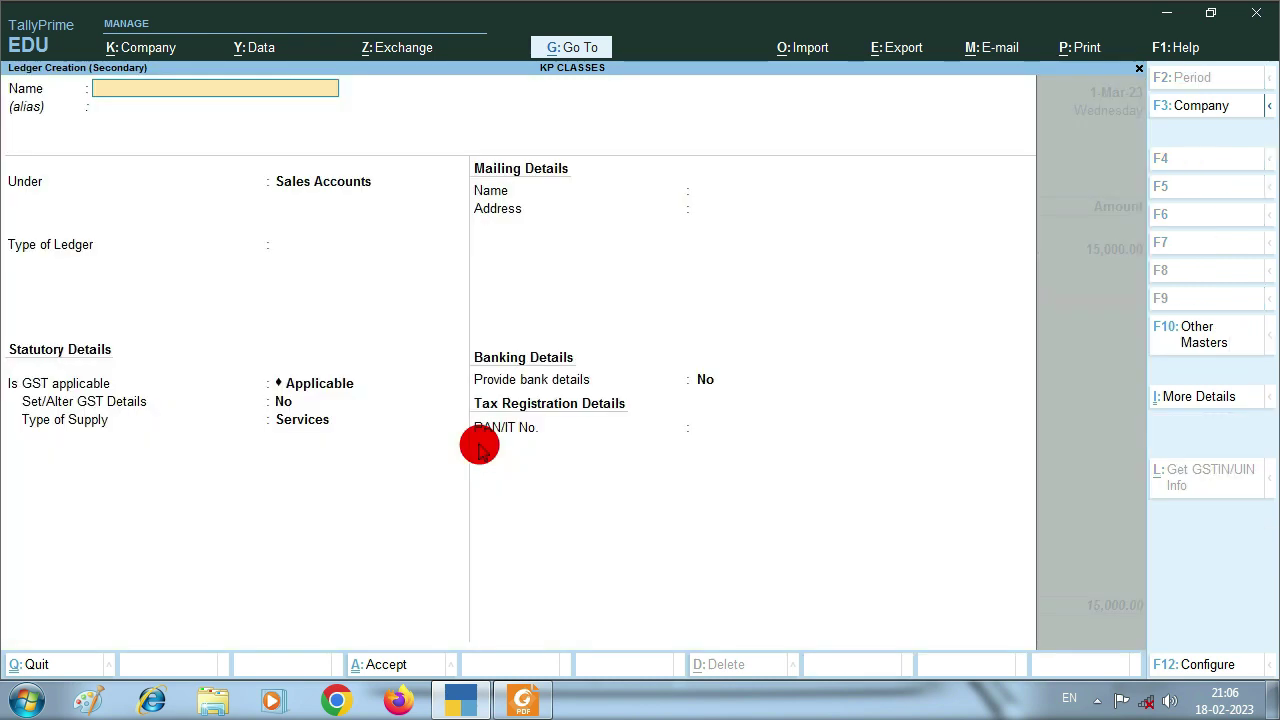
text(IGST@5%)
key(Return)
key(Return)
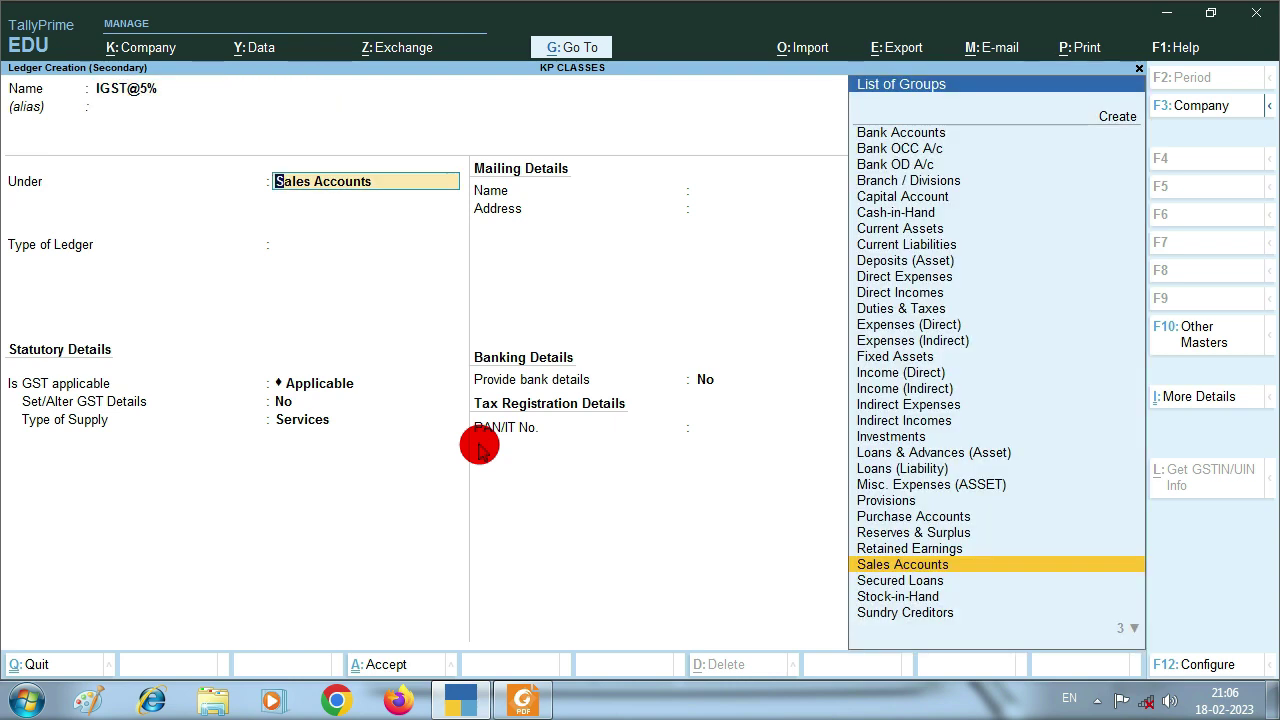
text(DU)
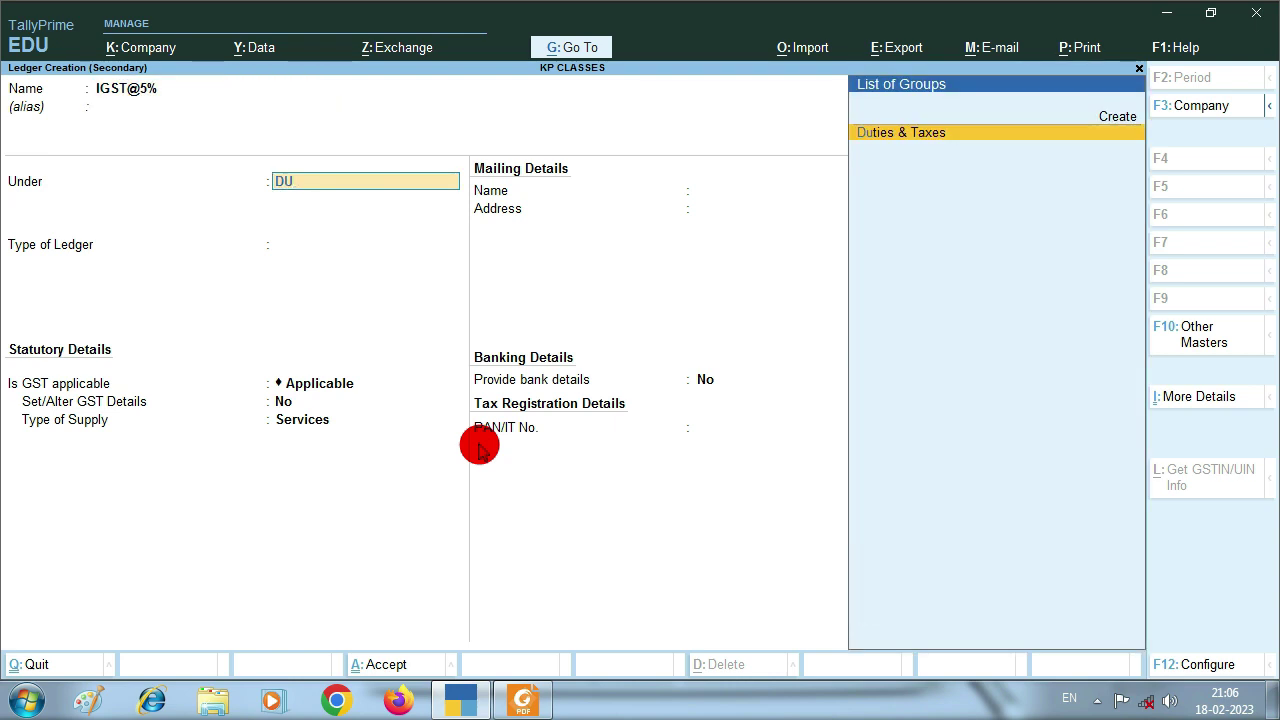
key(Return)
- Define the IGST@5% ledger as a GST duty of tax type Integrated Tax at 5 percent and save it
key(Up)
key(Return)
key(Down)
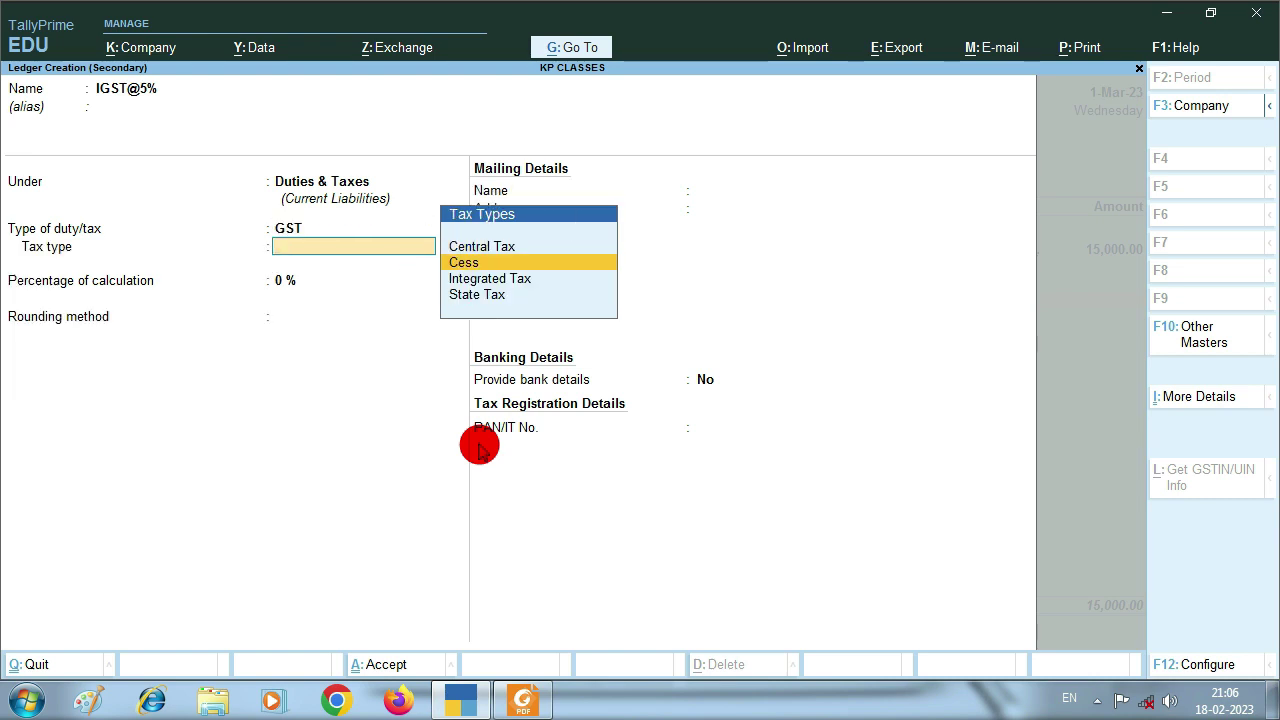
key(Down)
key(Return)
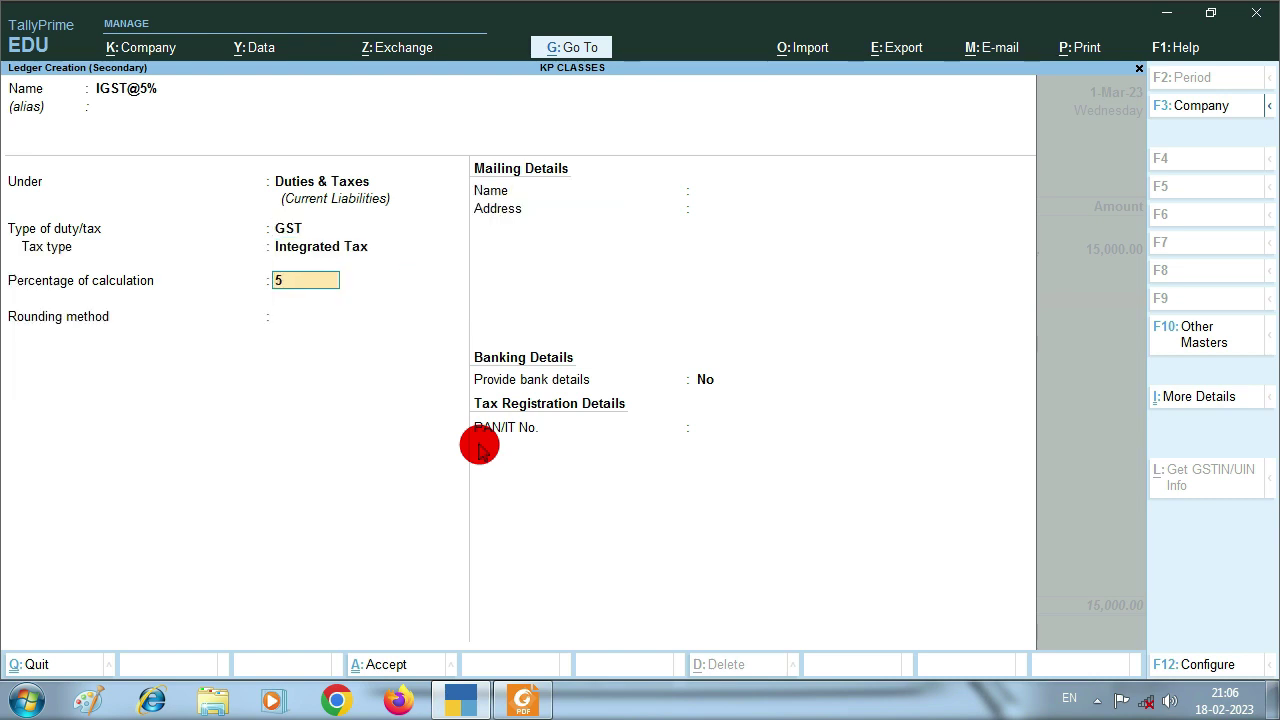
key(Return)
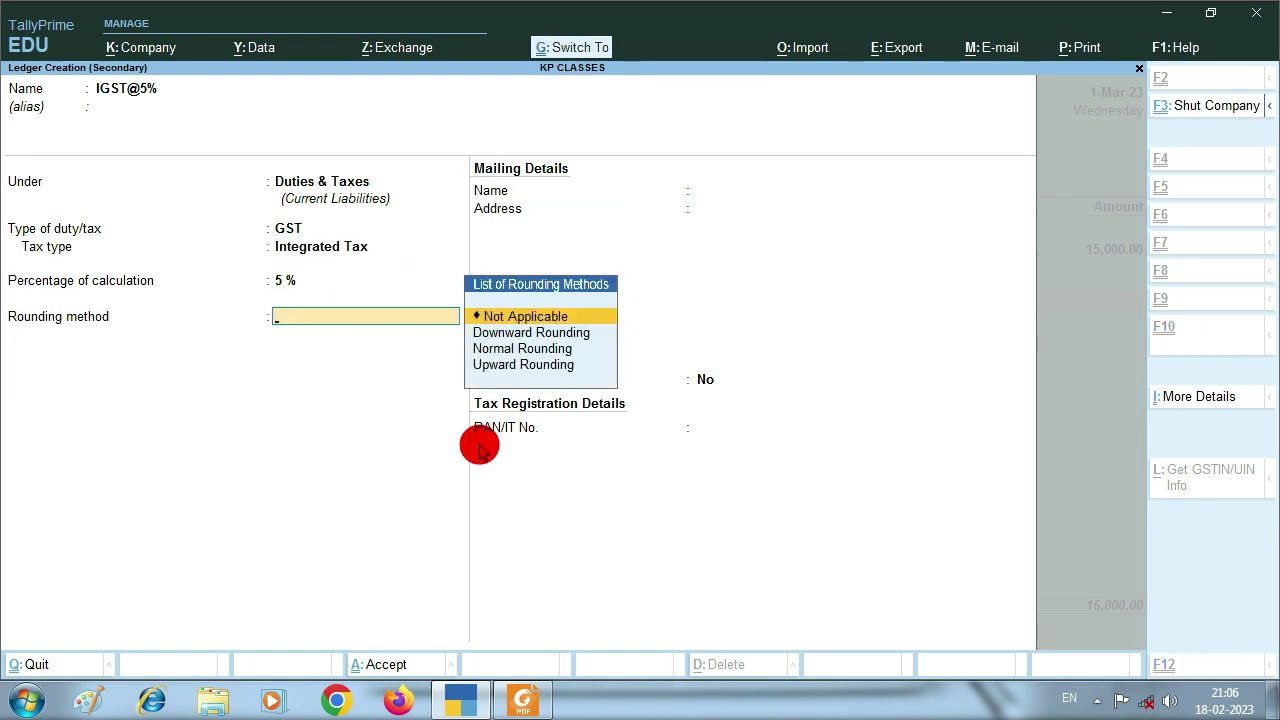
key(ctrl+a)
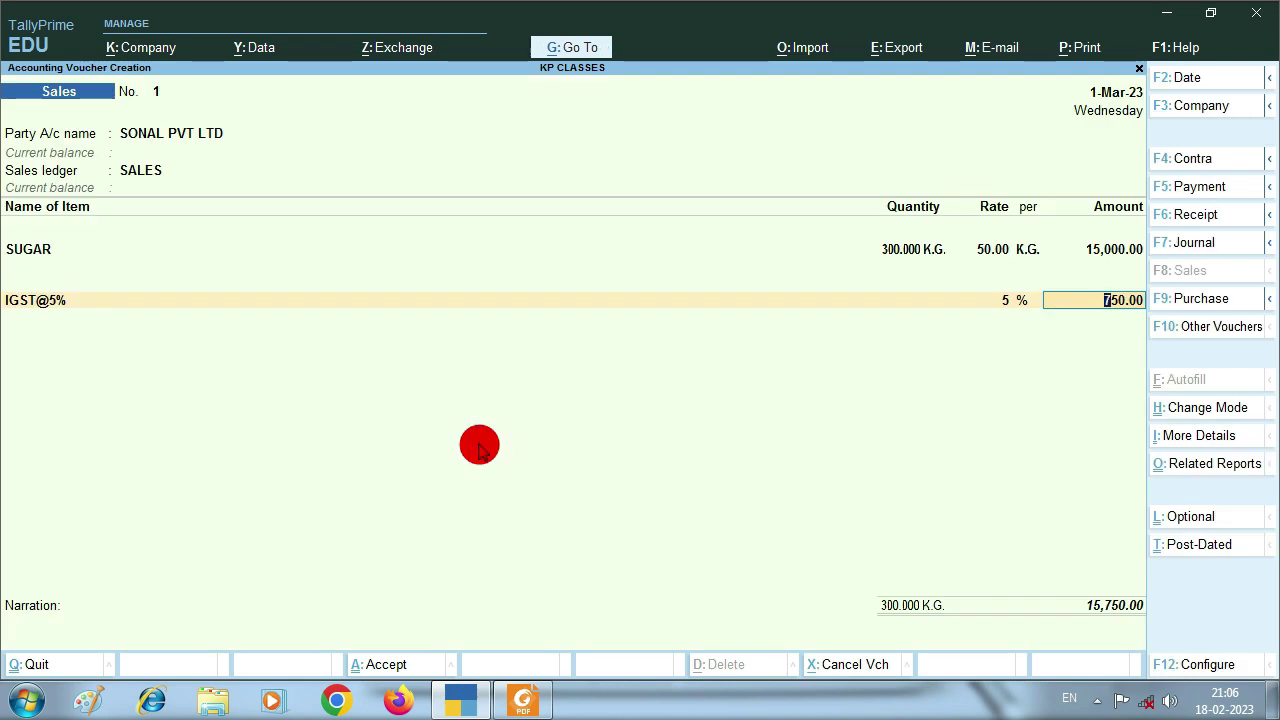
- Save the SONAL PVT LTD sales voucher with the IGST@5% line and leave voucher entry
key(ctrl)
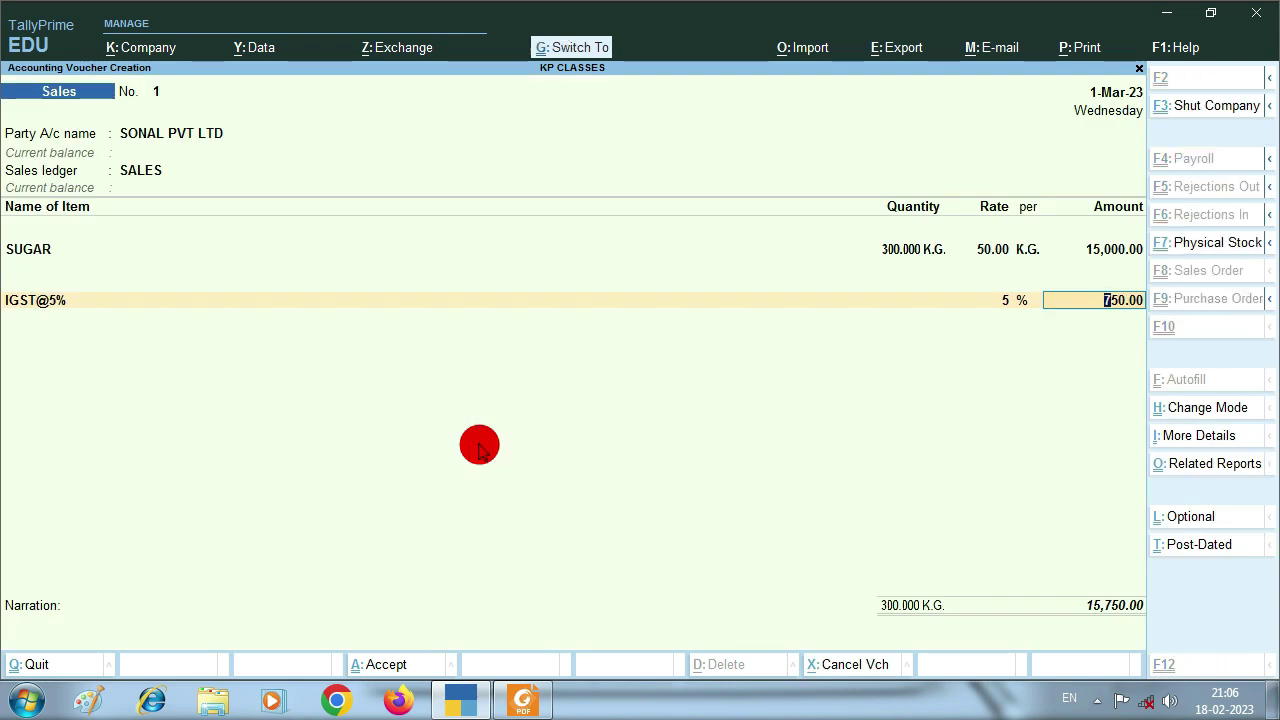
key(ctrl+a)
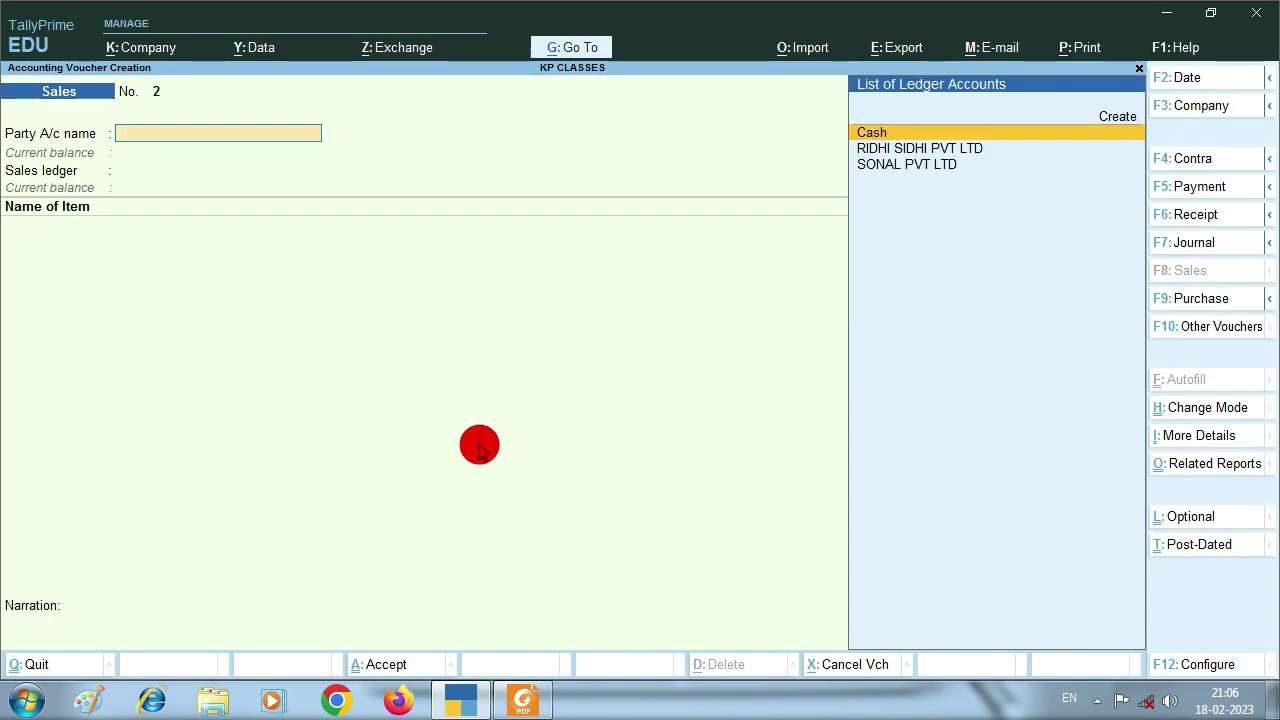
key(Escape)
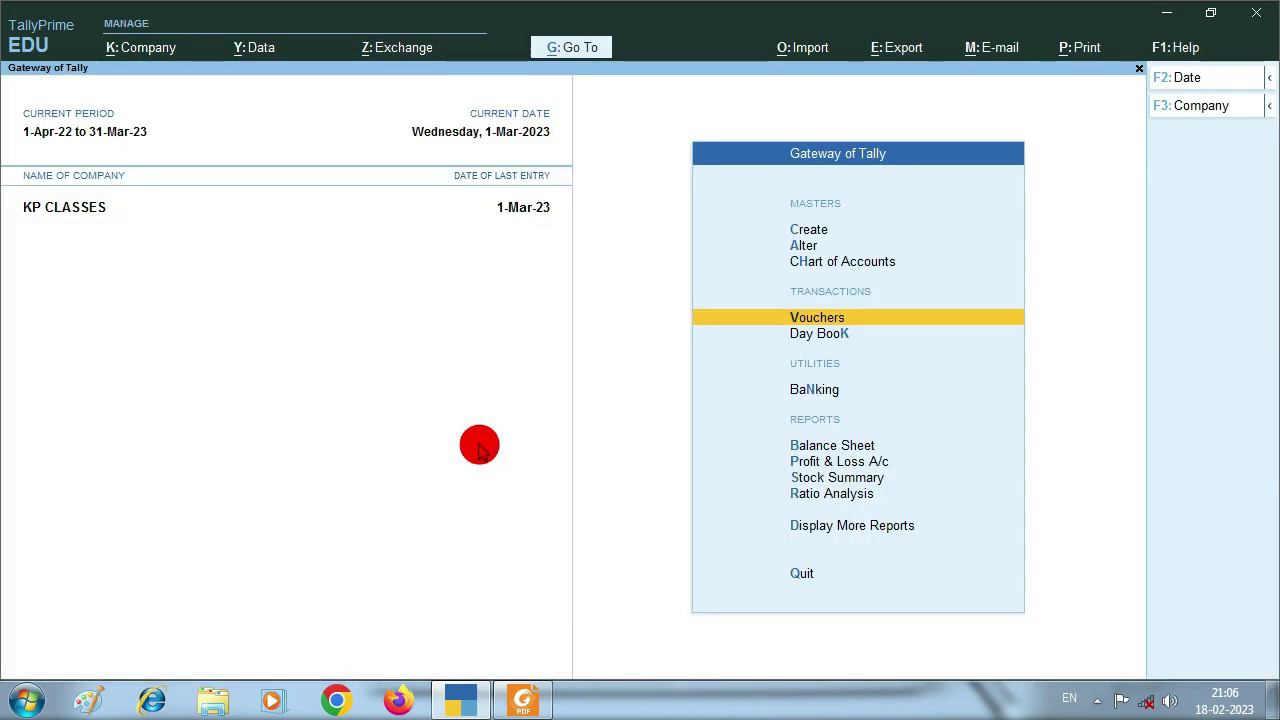
- Open the saved sales voucher from the Day Book and preview its tax invoice at a readable size
key(d)
key(y)
key(Return)
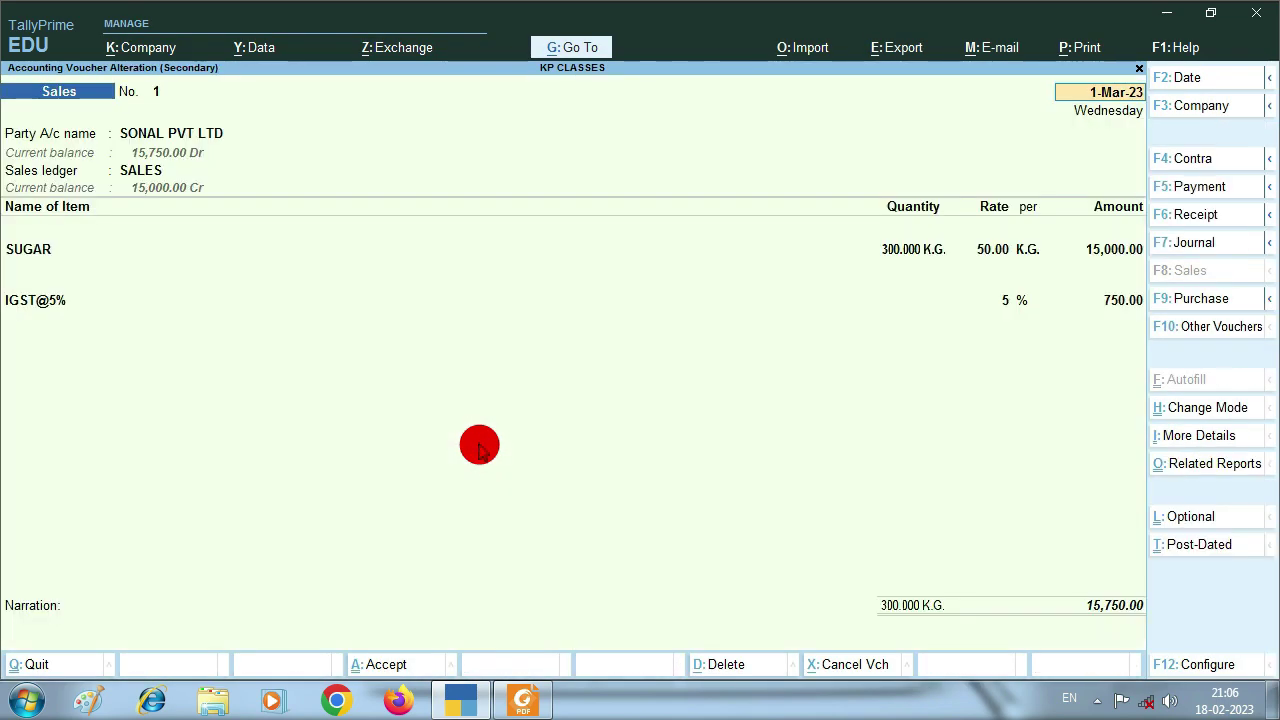
key(ctrl+p)
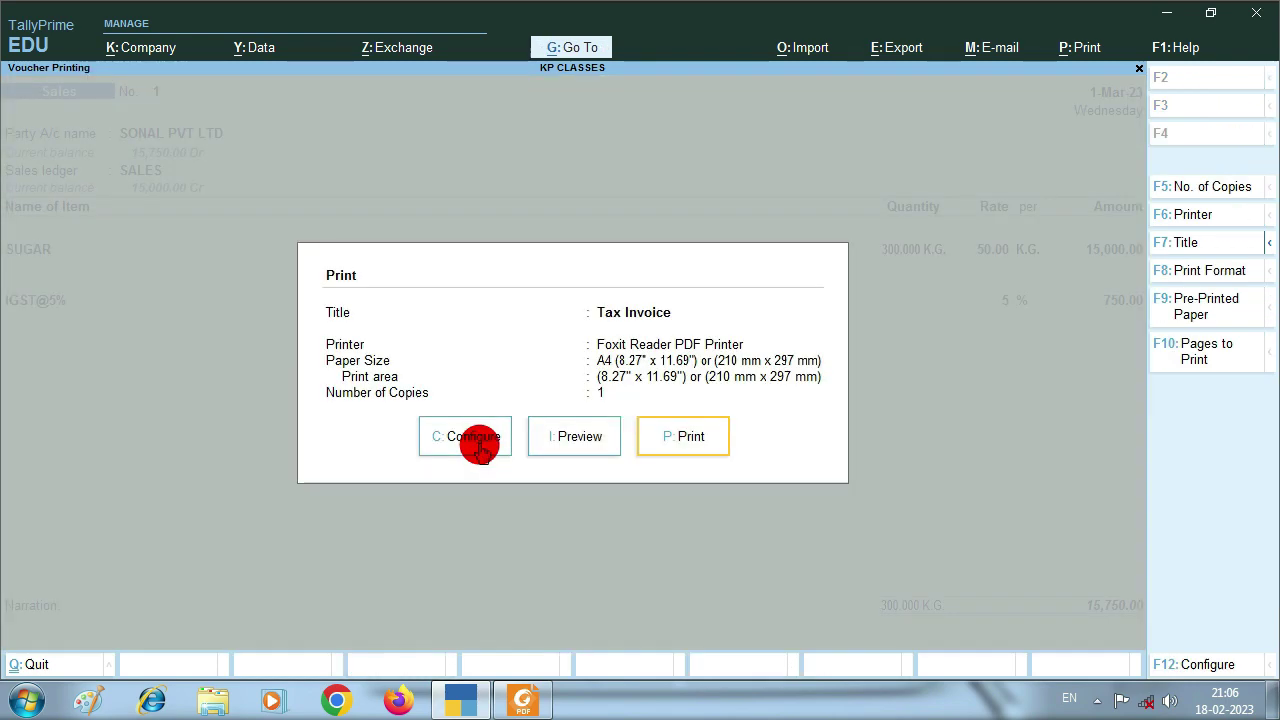
click(572, 443)
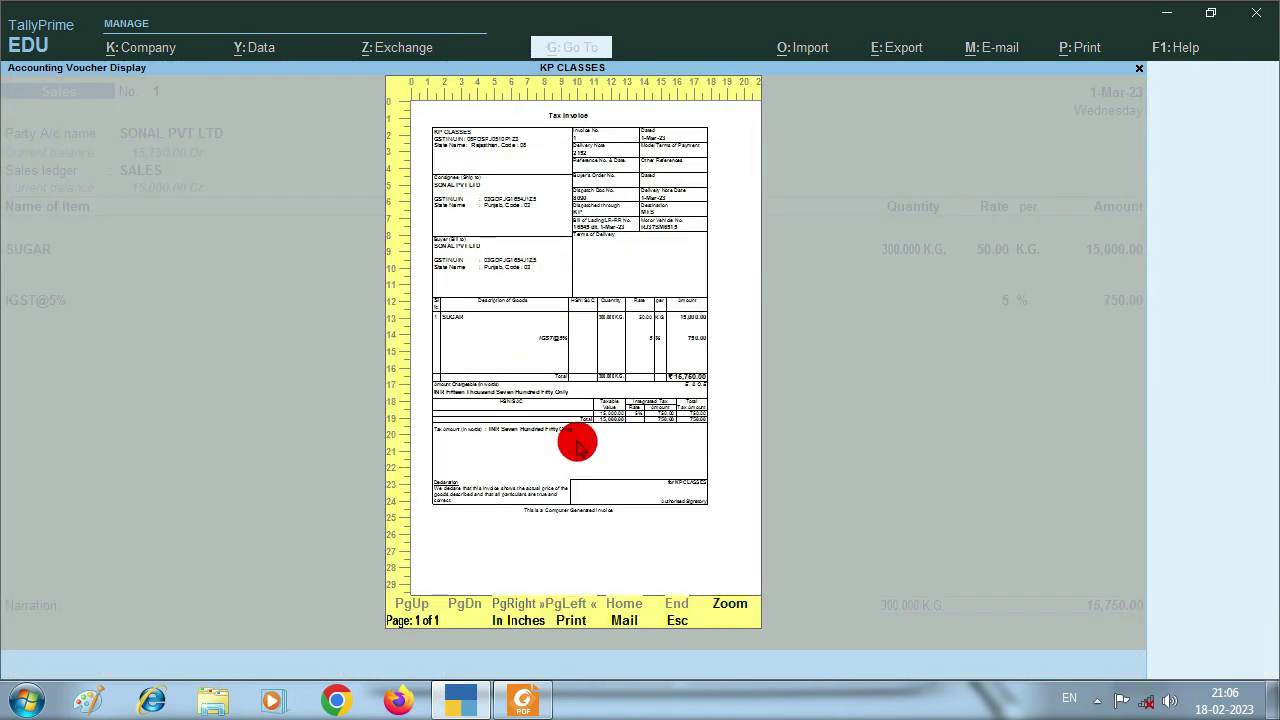
click(729, 607)
scroll(354, 380, down, 1)
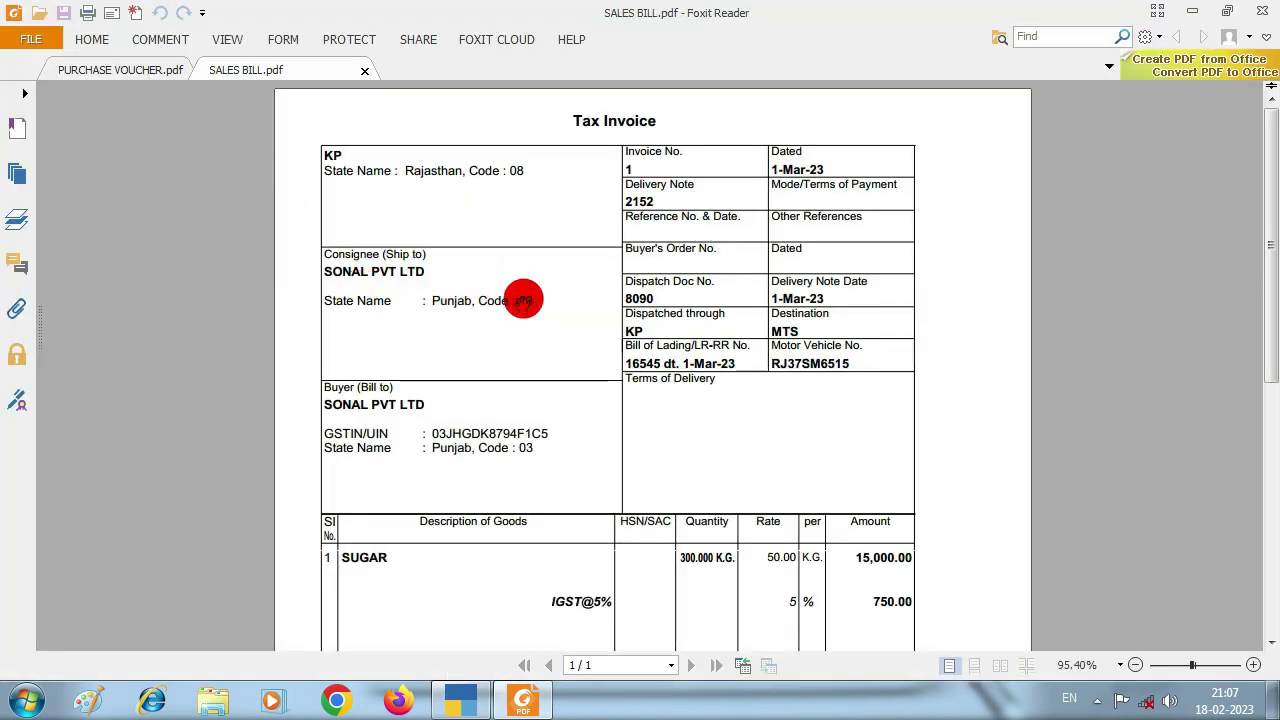
- Compare the TallyPrime invoice preview with SALES BILL.pdf in Foxit Reader, checking party details, the SUGAR line, IGST and totals
key(alt+Tab)
scroll(290, 276, down, 3)
scroll(282, 272, down, 8)
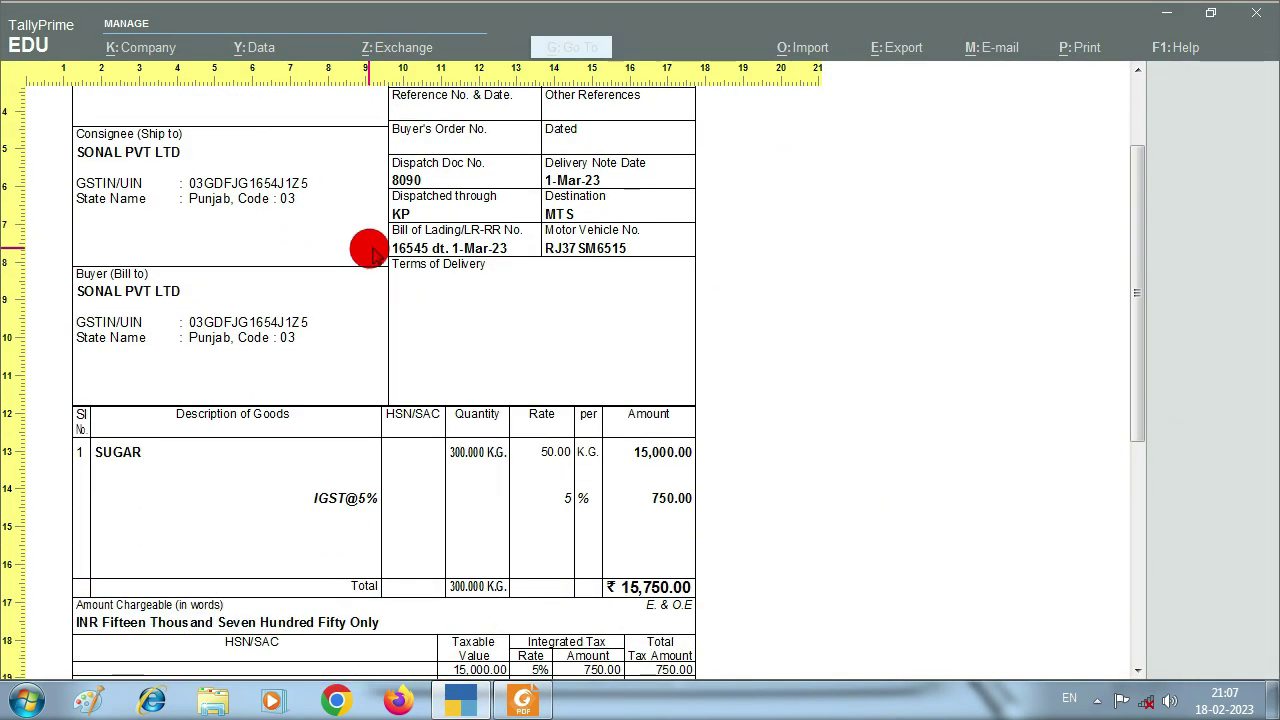
key(alt+Tab)
scroll(654, 502, down, 7)
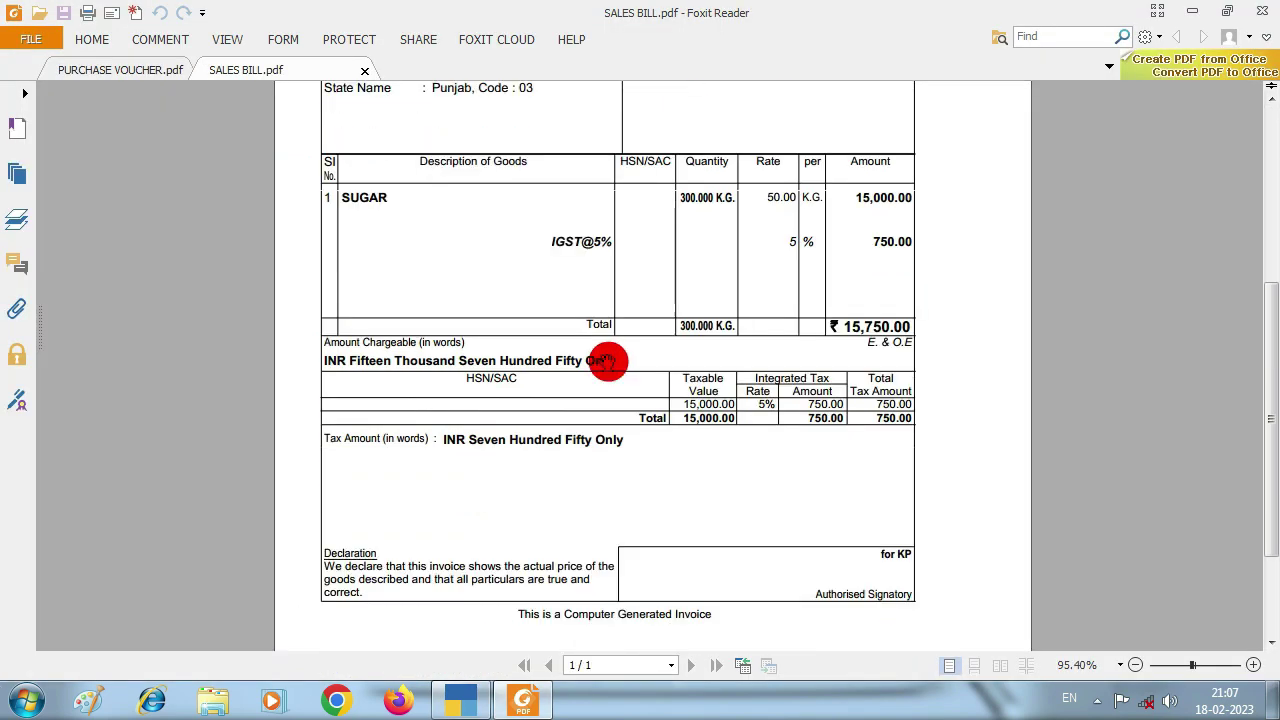
scroll(606, 350, up, 1)
scroll(646, 343, up, 3)
key(alt+Tab)
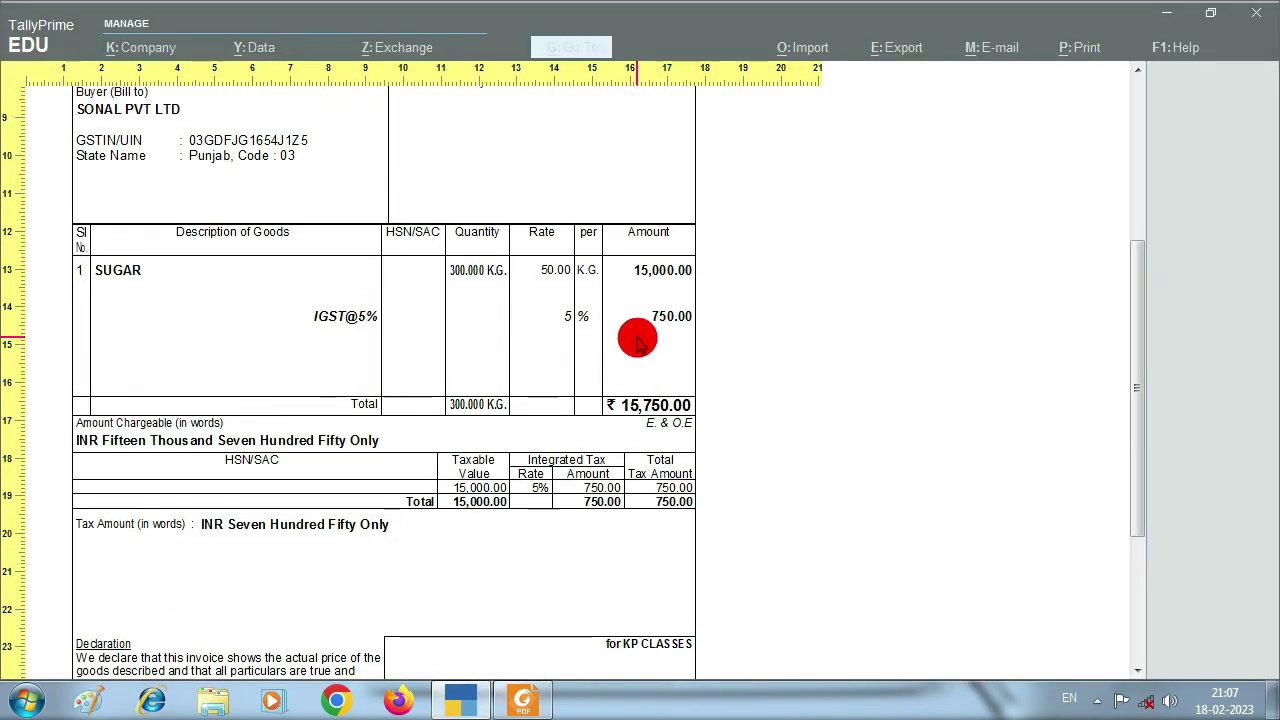
scroll(249, 206, up, 3)
- Switch to Foxit Reader, review SALES BILL.pdf from header to declaration, and briefly view PURCHASE VOUCHER.pdf
key(alt+Tab)
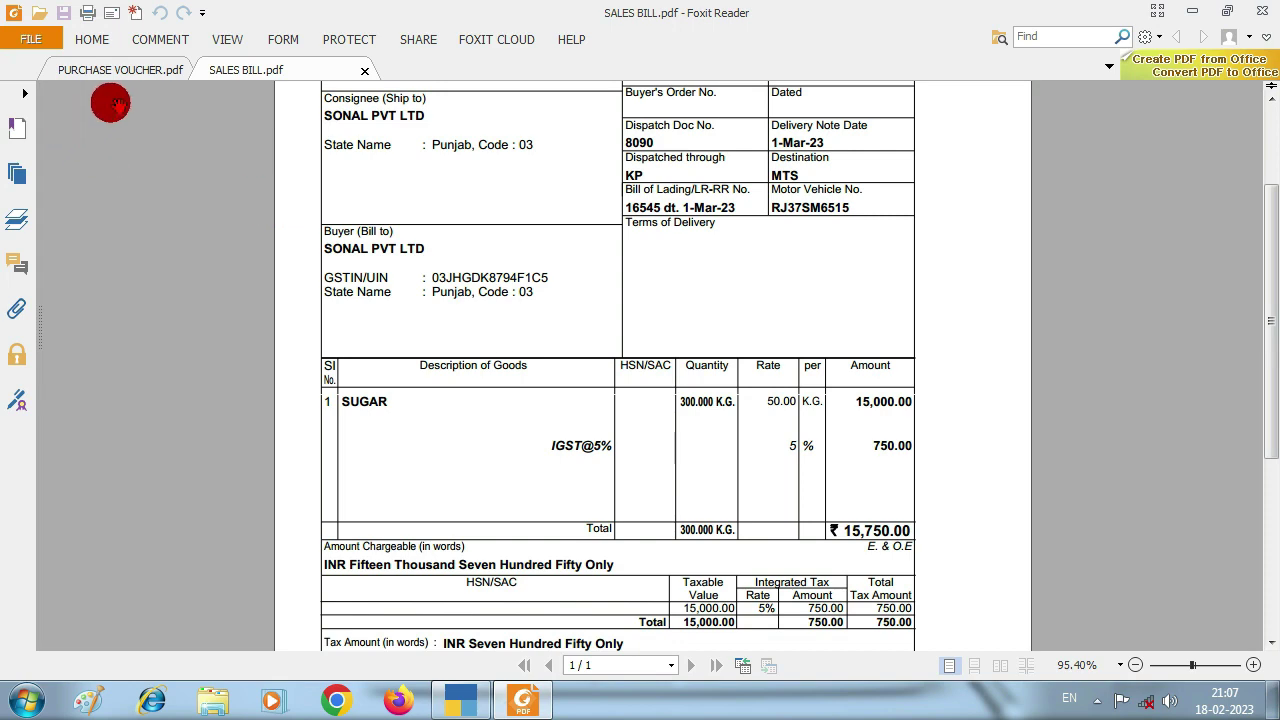
scroll(426, 296, up, 3)
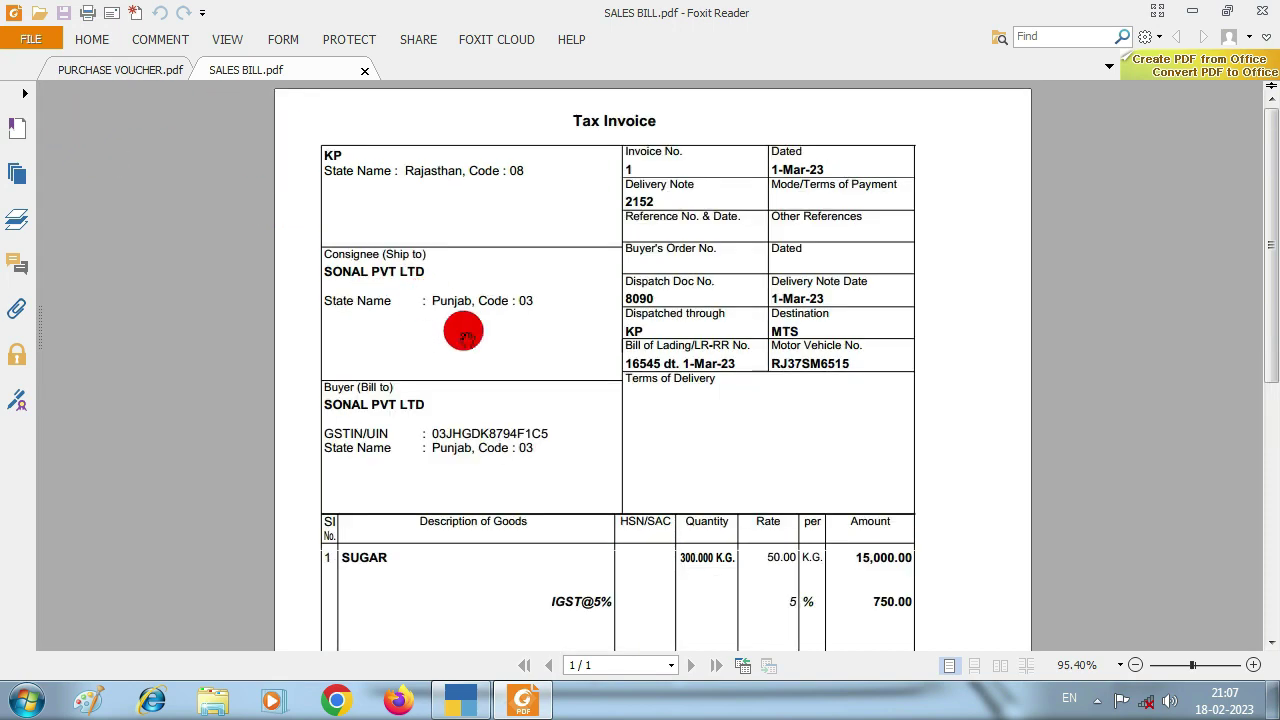
scroll(491, 306, down, 10)
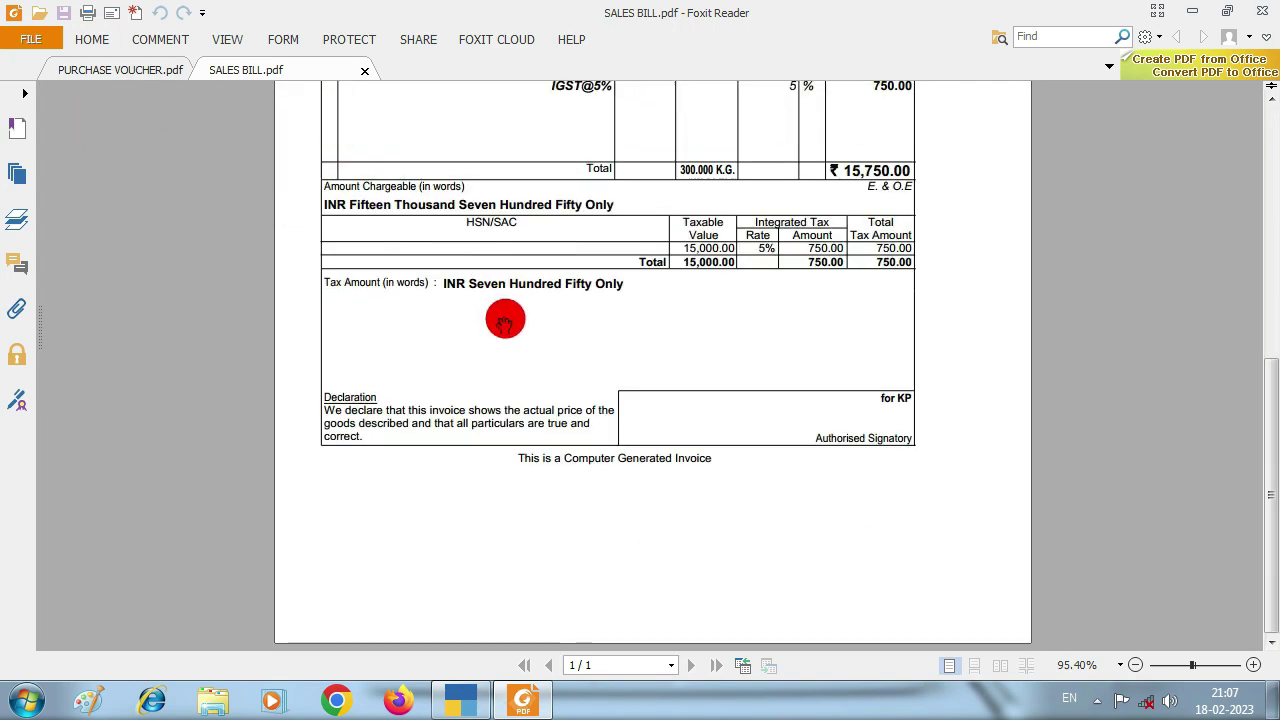
scroll(505, 320, up, 1)
scroll(505, 320, up, 1)
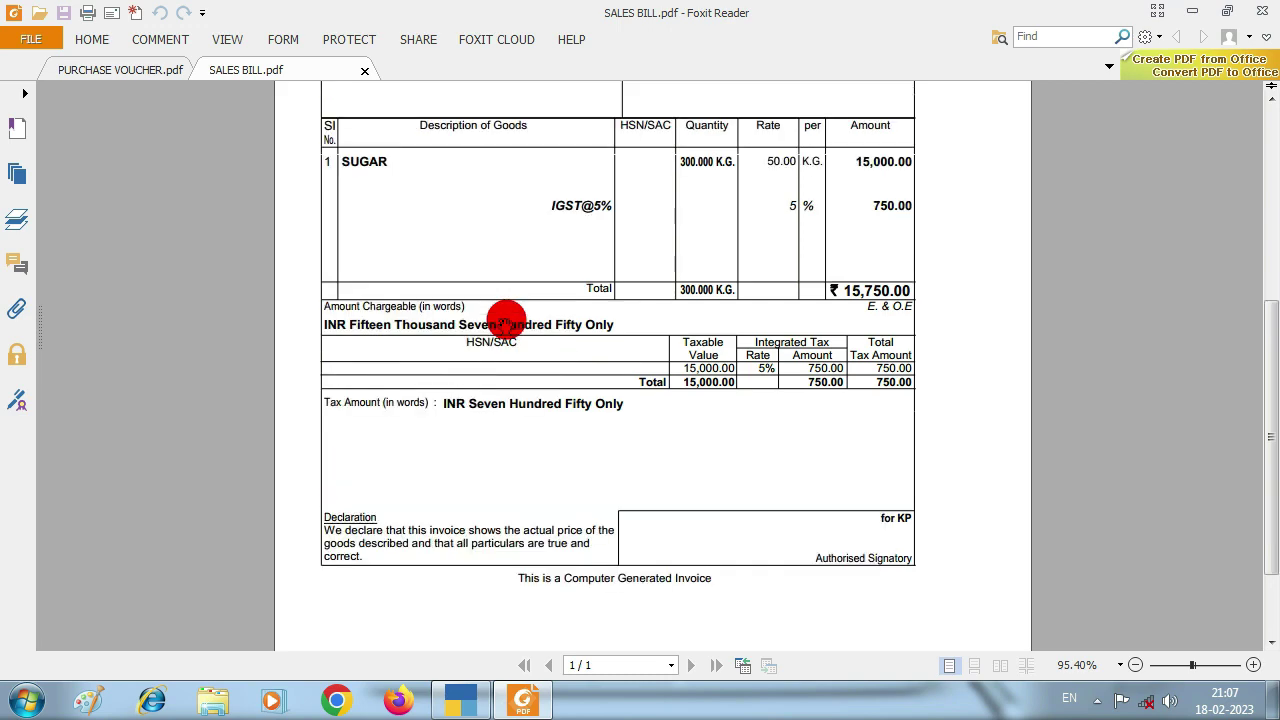
scroll(505, 320, up, 7)
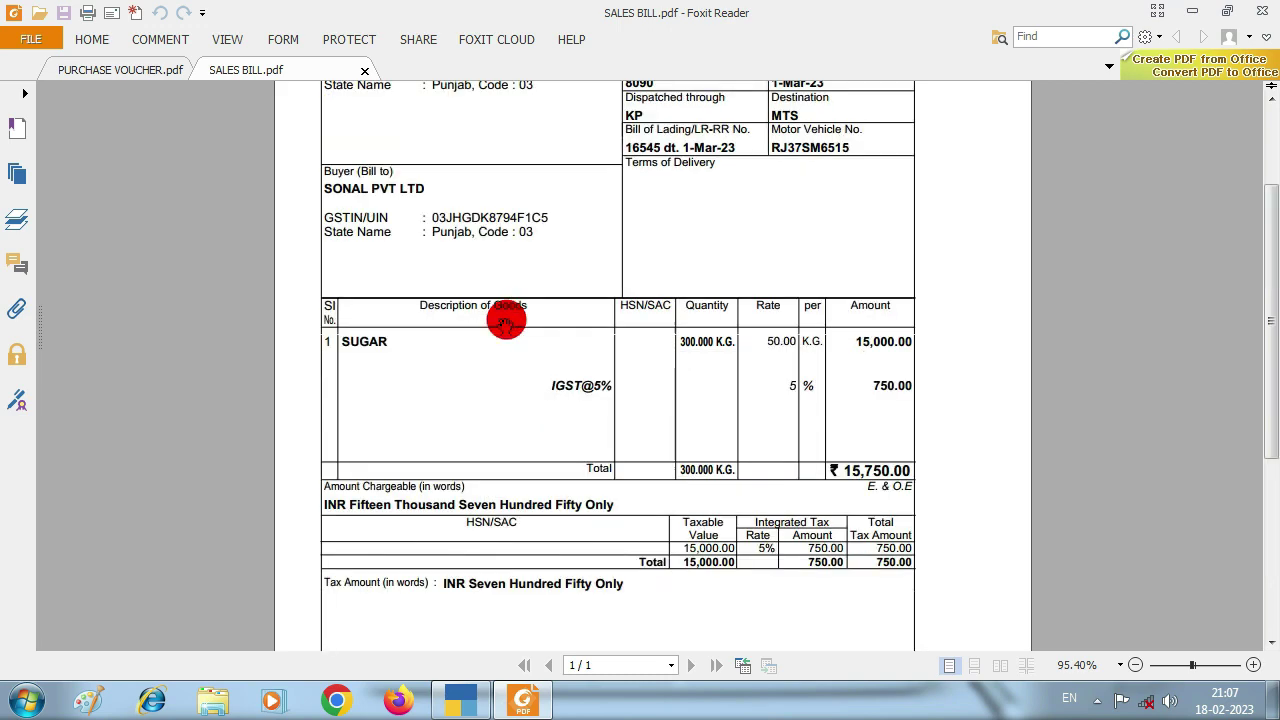
click(143, 68)
click(285, 71)
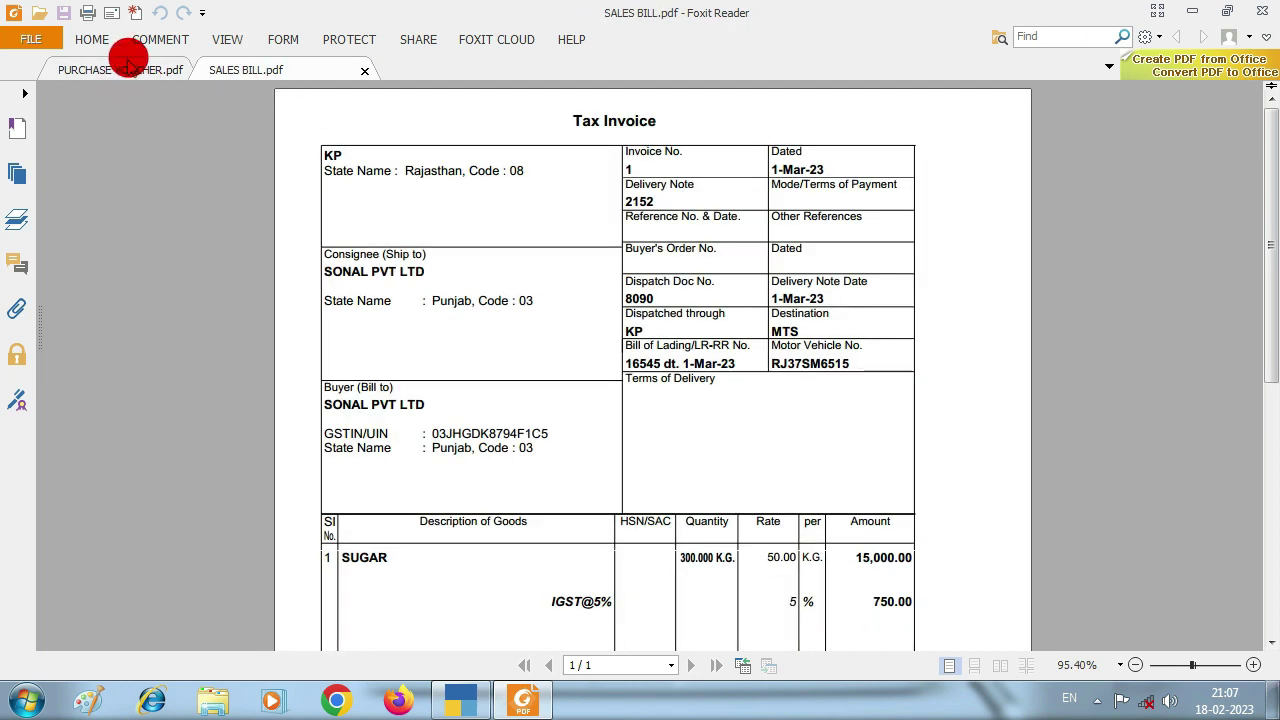